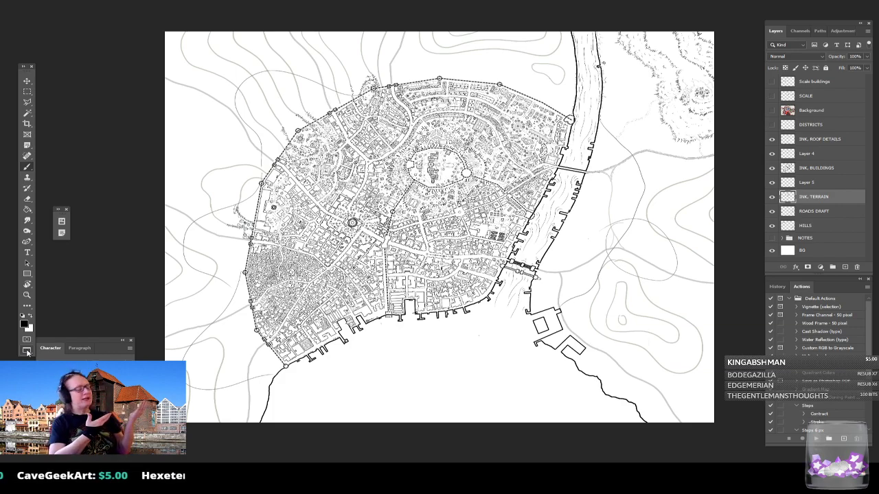
# Look over the walled city, the river's east bank and the hill village in the map's northeast corner.
pyautogui.scroll(4, 437, 233)
pyautogui.moveTo(449, 162); pyautogui.dragTo(426, 333)
pyautogui.scroll(5, 428, 326)
pyautogui.scroll(2, 419, 254)
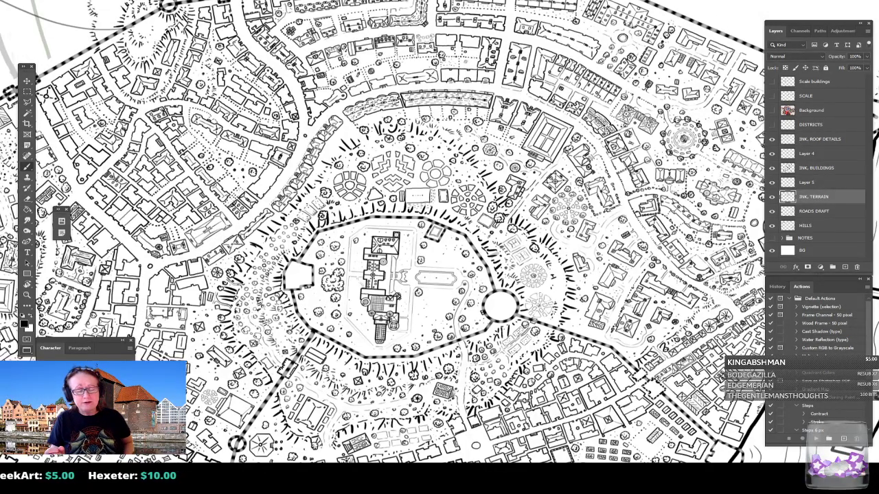
pyautogui.moveTo(550, 254); pyautogui.dragTo(230, 293)
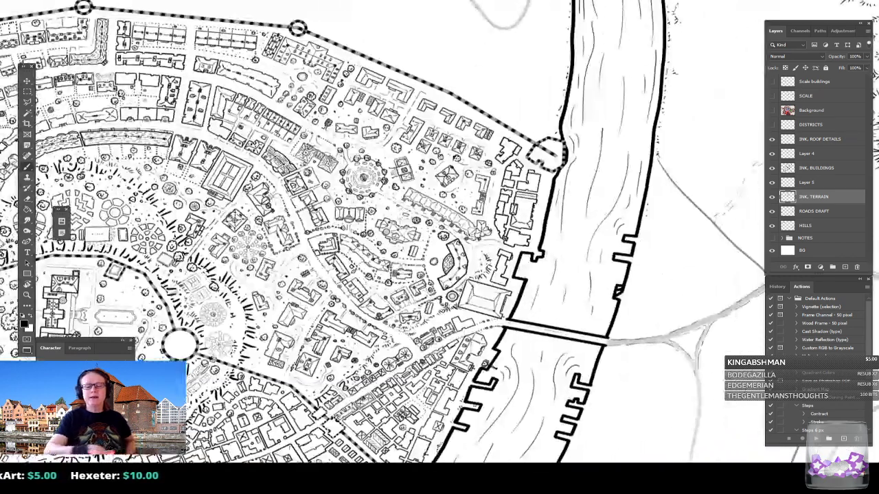
pyautogui.moveTo(494, 165); pyautogui.dragTo(341, 349)
pyautogui.moveTo(521, 254); pyautogui.dragTo(325, 201)
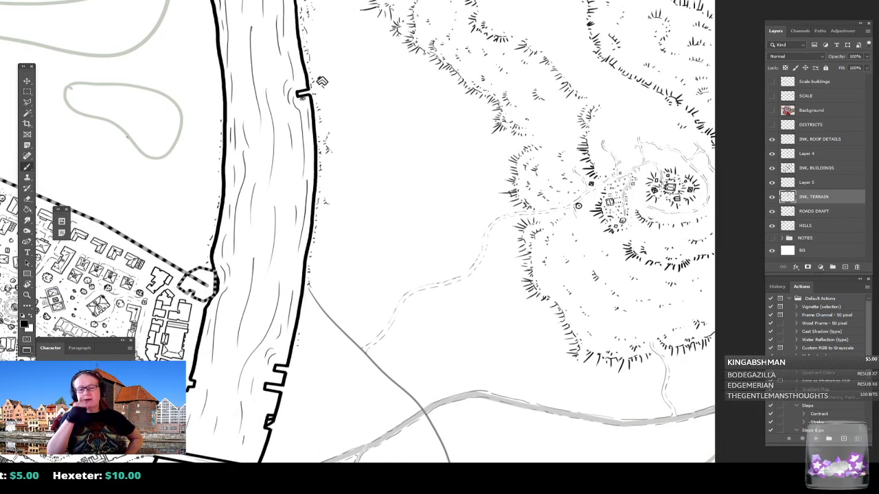
pyautogui.moveTo(467, 226); pyautogui.dragTo(381, 282)
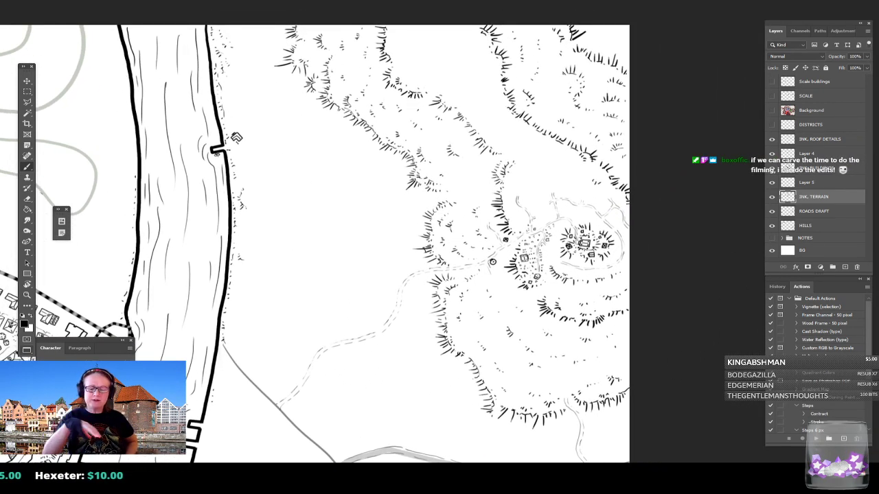
pyautogui.moveTo(235, 137); pyautogui.dragTo(231, 110)
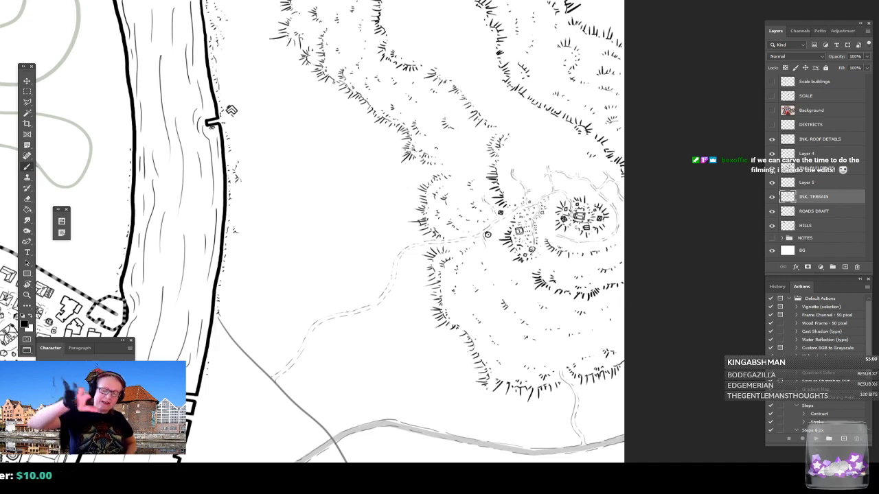
pyautogui.moveTo(231, 109); pyautogui.dragTo(285, 99)
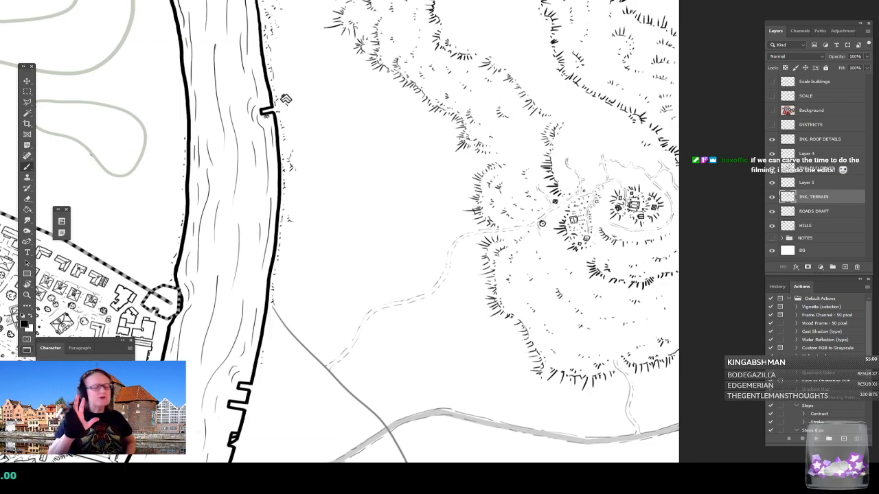
pyautogui.moveTo(285, 100); pyautogui.dragTo(322, 131)
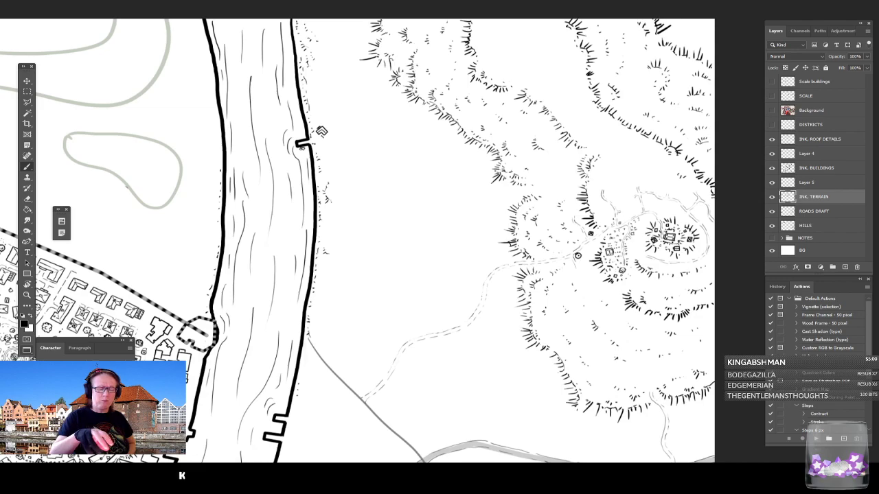
pyautogui.moveTo(341, 161); pyautogui.dragTo(405, 300)
pyautogui.scroll(5, 405, 300)
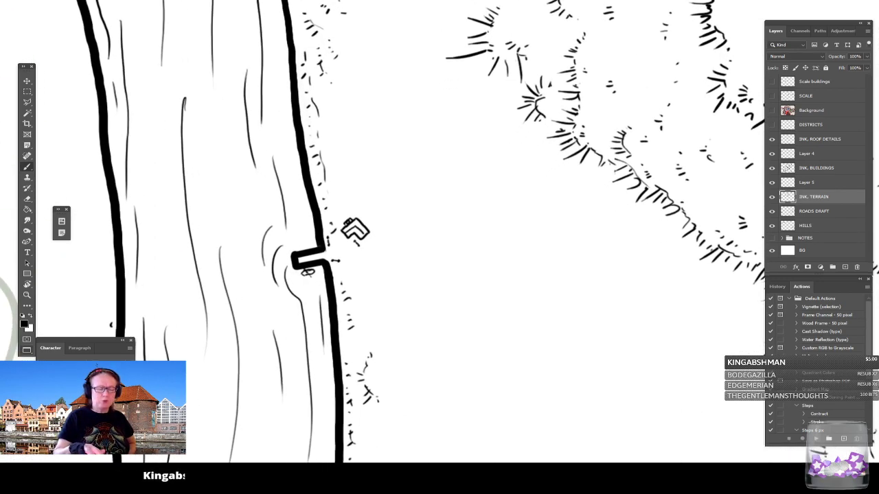
pyautogui.scroll(-4, 355, 230)
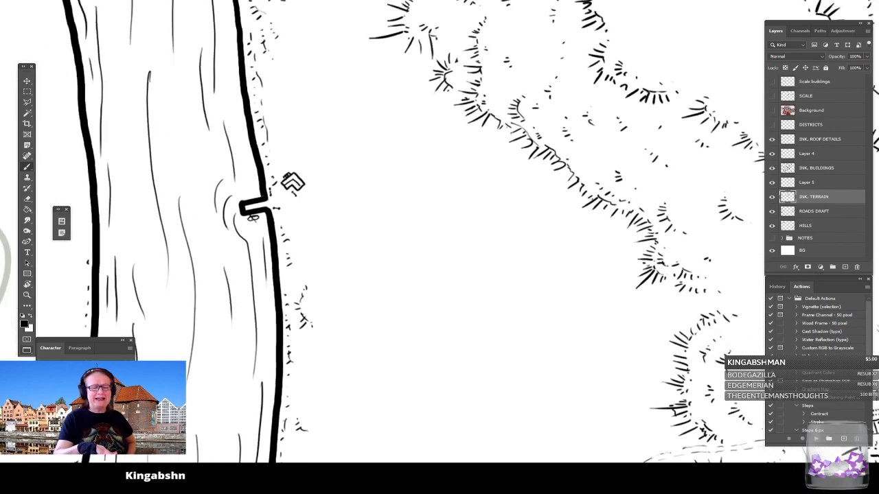
pyautogui.moveTo(656, 457); pyautogui.dragTo(521, 290)
pyautogui.scroll(-1, 547, 333)
pyautogui.scroll(1, 453, 285)
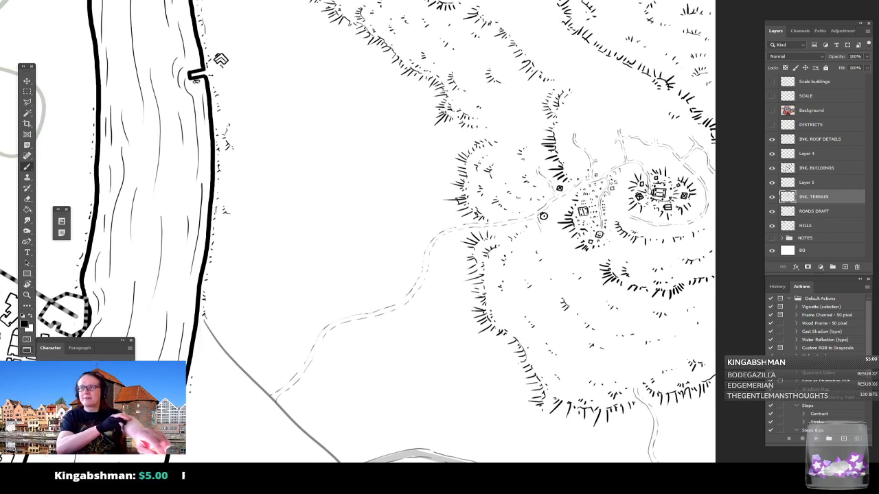
pyautogui.scroll(2, 525, 276)
pyautogui.moveTo(526, 276); pyautogui.dragTo(432, 307)
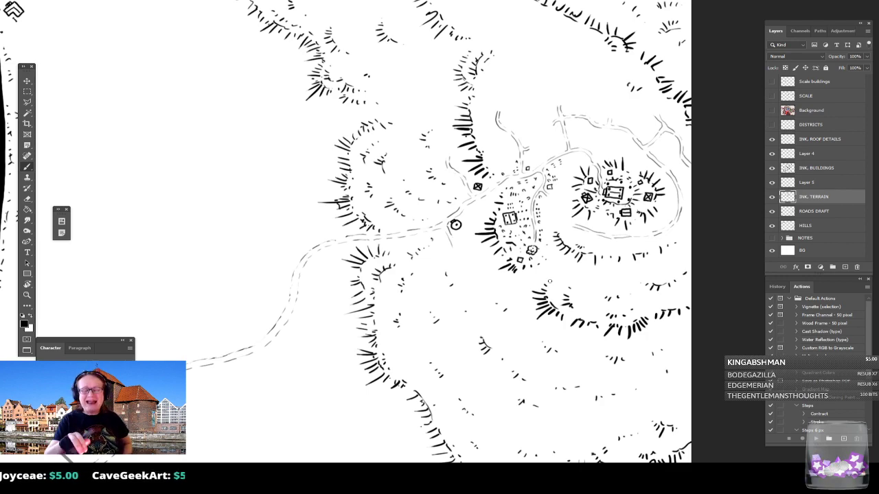
# Ink a small crossed-square building and a round building with a centre dot beside the village's northwestern lane.
pyautogui.hscroll(2, 550, 281)
pyautogui.scroll(1, 550, 281)
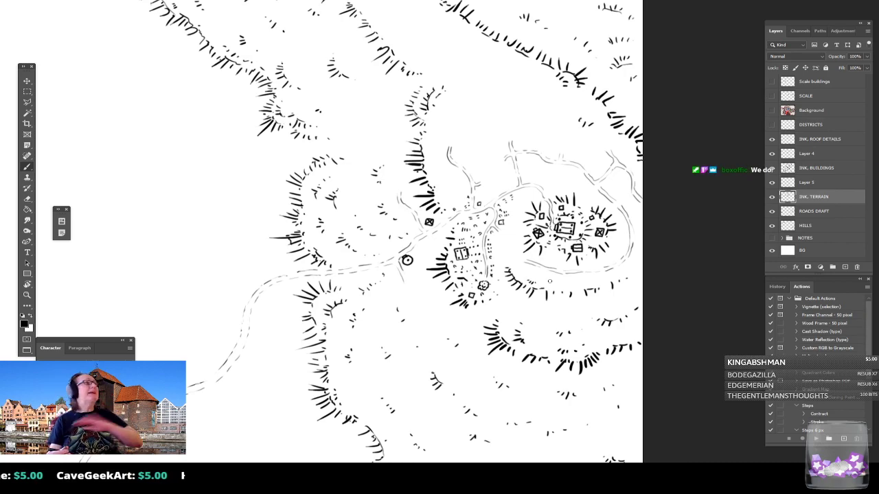
pyautogui.scroll(2, 549, 281)
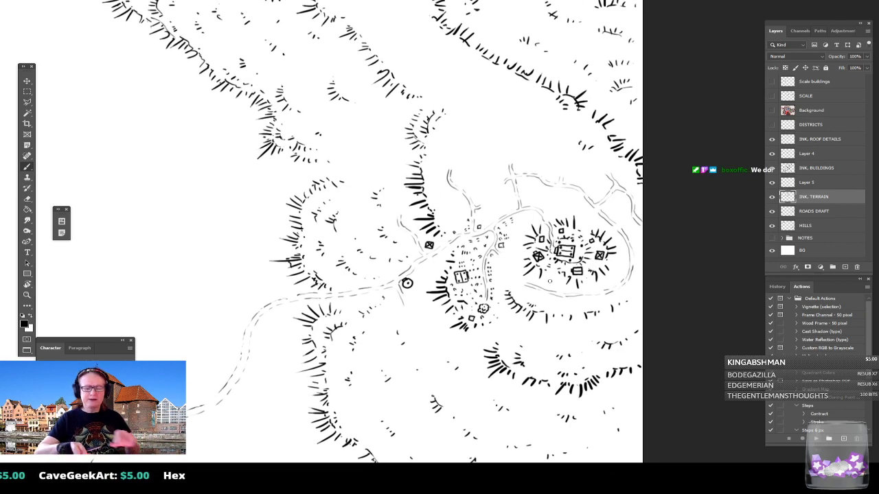
pyautogui.scroll(3, 488, 198)
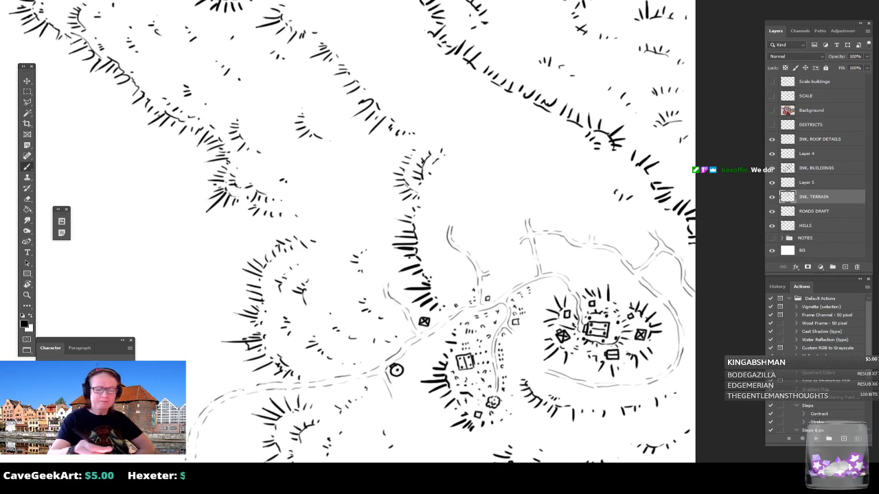
pyautogui.moveTo(450, 266)
pyautogui.mouseDown()
pyautogui.moveTo(456, 271)
pyautogui.moveTo(445, 265)
pyautogui.mouseUp()
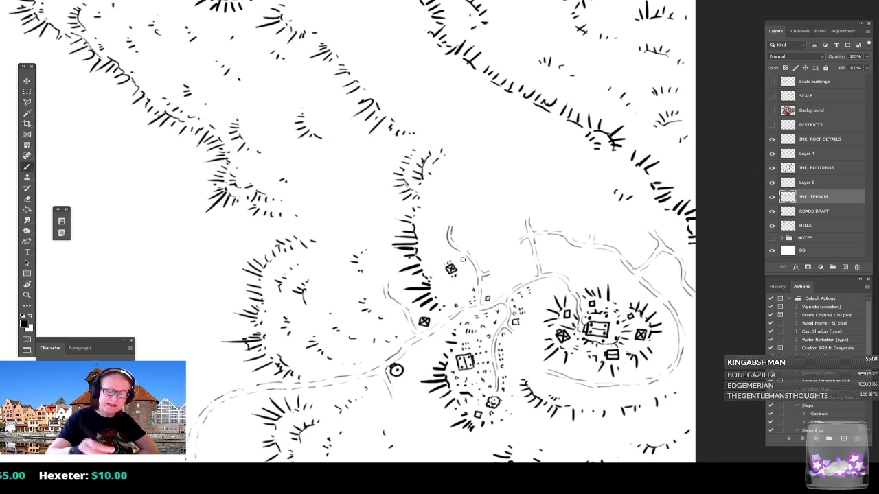
pyautogui.moveTo(482, 298); pyautogui.dragTo(496, 345)
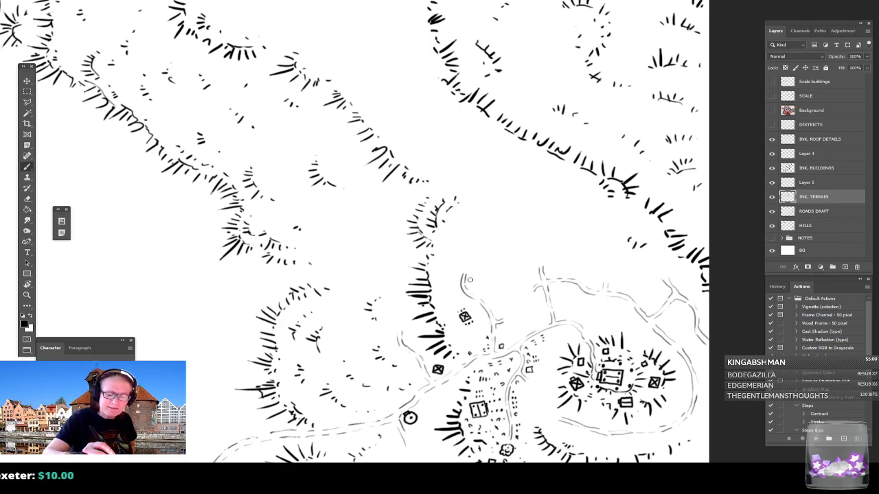
pyautogui.moveTo(469, 280)
pyautogui.mouseDown()
pyautogui.moveTo(483, 285)
pyautogui.moveTo(481, 275)
pyautogui.moveTo(471, 277)
pyautogui.moveTo(471, 190)
pyautogui.moveTo(439, 294)
pyautogui.mouseUp()
pyautogui.click(478, 280)
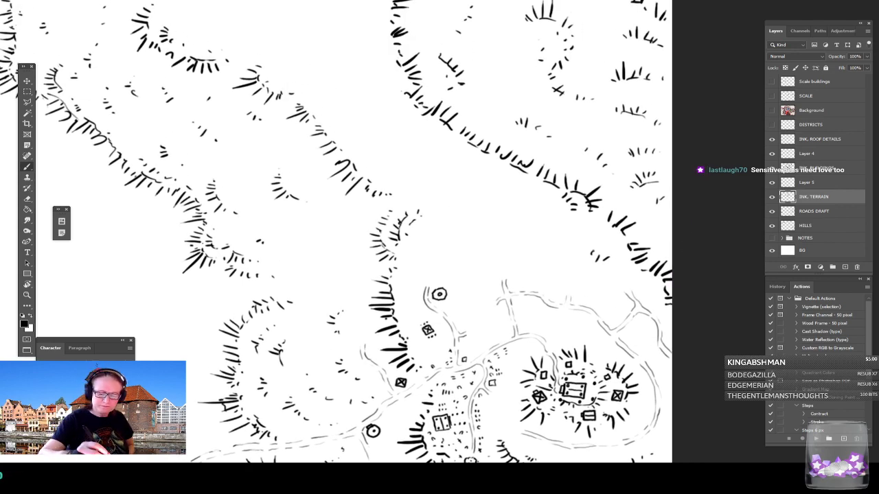
# Ink a plain square building between the two northern lanes and a concentric-square building north of the loop road.
pyautogui.moveTo(483, 333)
pyautogui.mouseDown()
pyautogui.moveTo(493, 331)
pyautogui.moveTo(482, 332)
pyautogui.moveTo(489, 336)
pyautogui.mouseUp()
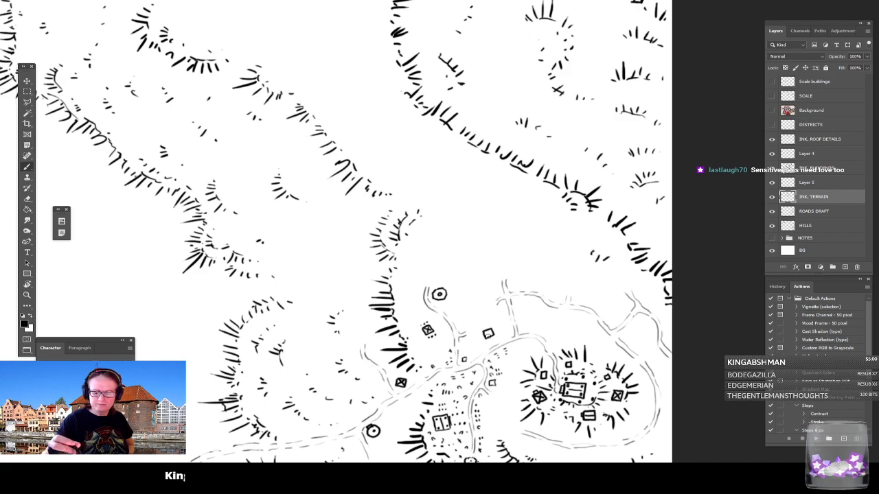
pyautogui.moveTo(590, 287)
pyautogui.mouseDown()
pyautogui.moveTo(586, 297)
pyautogui.moveTo(596, 303)
pyautogui.moveTo(606, 292)
pyautogui.moveTo(592, 287)
pyautogui.moveTo(592, 299)
pyautogui.moveTo(603, 294)
pyautogui.mouseUp()
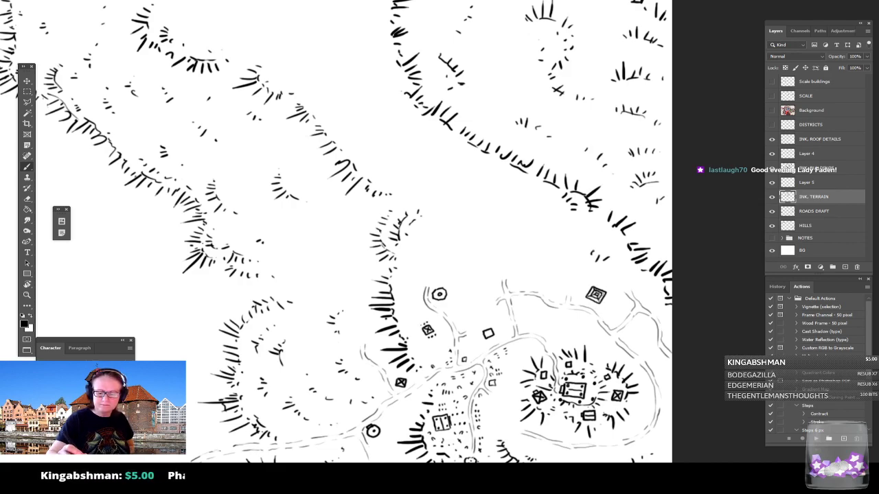
# Ink a small square house on the hill south of the village and a crossed-square building farther east.
pyautogui.scroll(-6, 610, 297)
pyautogui.scroll(7, 611, 297)
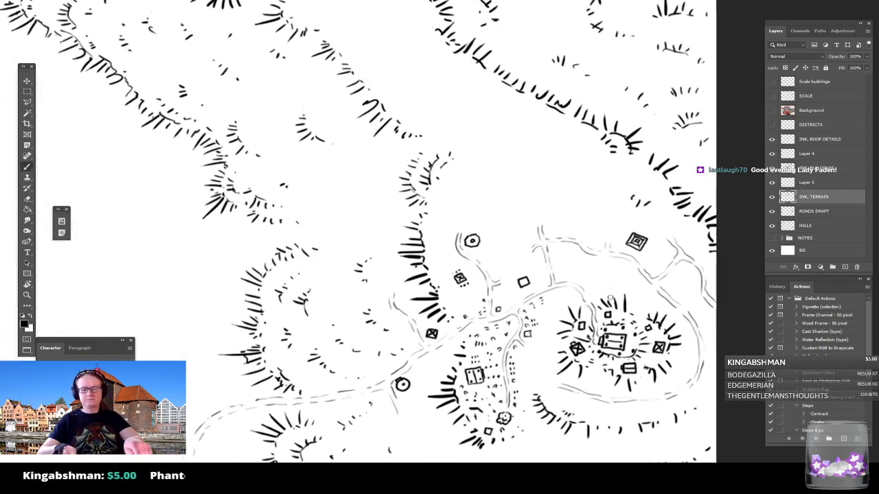
pyautogui.scroll(1, 610, 297)
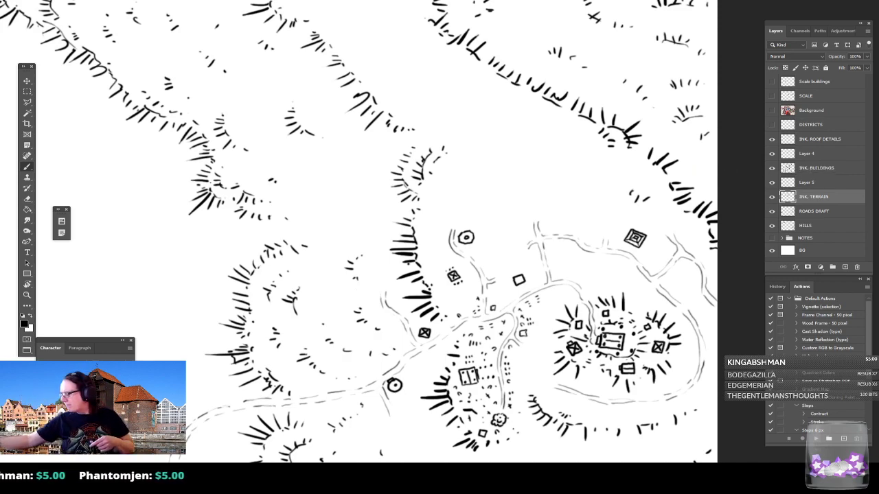
pyautogui.moveTo(537, 228); pyautogui.dragTo(453, 264)
pyautogui.scroll(-3, 454, 265)
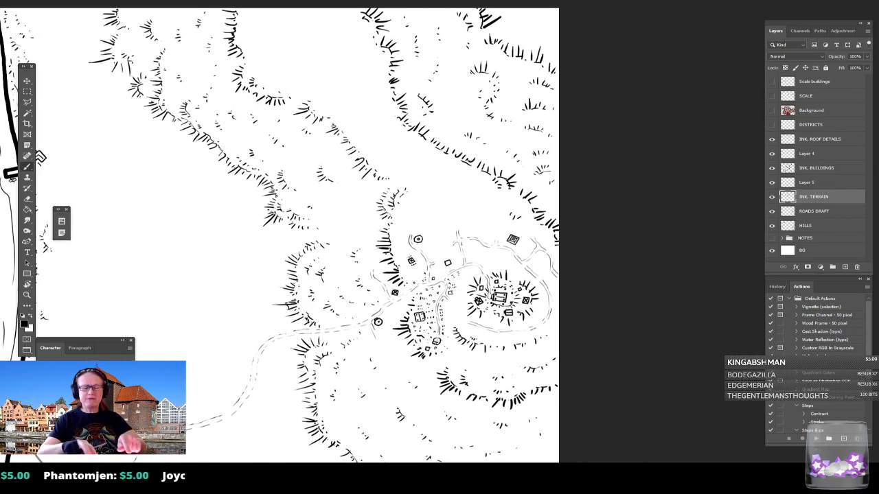
pyautogui.scroll(4, 439, 343)
pyautogui.scroll(-1, 440, 343)
pyautogui.moveTo(412, 288); pyautogui.dragTo(391, 187)
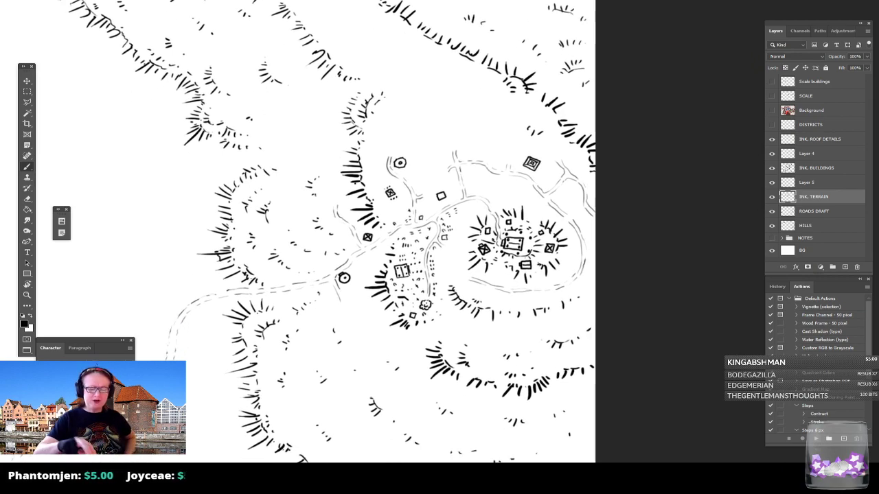
pyautogui.moveTo(469, 369); pyautogui.dragTo(480, 378)
pyautogui.scroll(2, 481, 377)
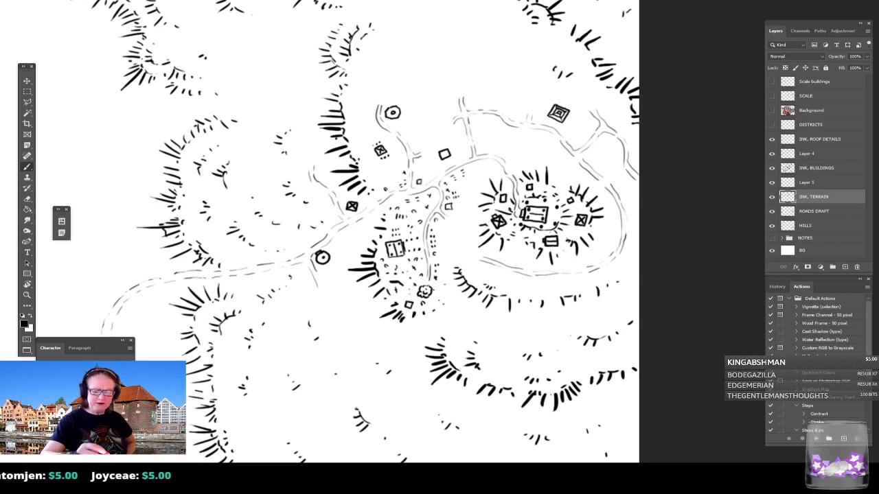
pyautogui.moveTo(488, 352)
pyautogui.mouseDown()
pyautogui.moveTo(500, 350)
pyautogui.moveTo(456, 375)
pyautogui.mouseUp()
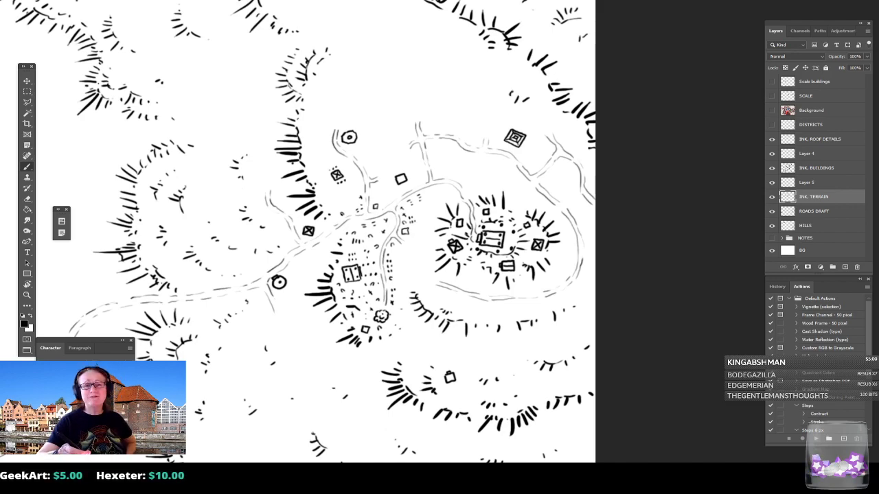
pyautogui.moveTo(546, 341)
pyautogui.mouseDown()
pyautogui.moveTo(560, 346)
pyautogui.moveTo(560, 336)
pyautogui.moveTo(555, 346)
pyautogui.mouseUp()
pyautogui.scroll(1, 561, 349)
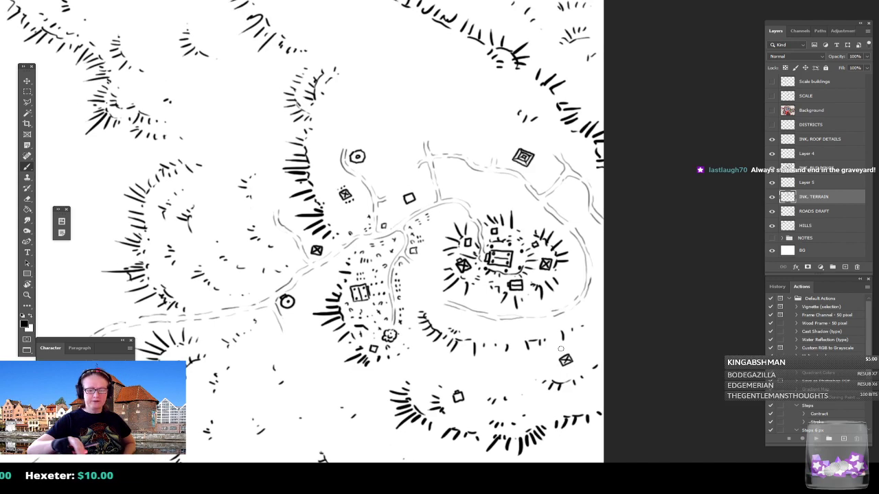
# Surround the southeastern crossed-square building with a round building, small huts and scattered dots.
pyautogui.hscroll(-2, 561, 349)
pyautogui.scroll(-1, 561, 348)
pyautogui.hscroll(-1, 561, 348)
pyautogui.scroll(-1, 561, 349)
pyautogui.scroll(3, 561, 349)
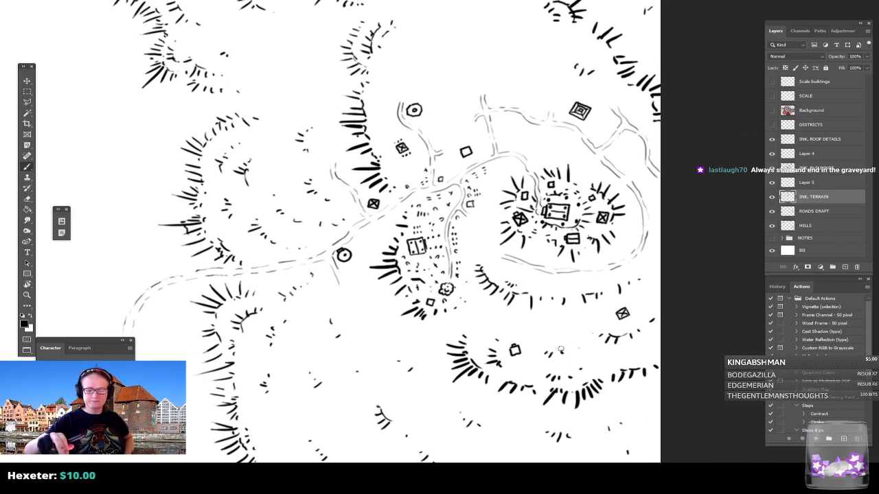
pyautogui.hscroll(2, 561, 349)
pyautogui.moveTo(569, 363)
pyautogui.mouseDown()
pyautogui.moveTo(574, 355)
pyautogui.moveTo(571, 364)
pyautogui.moveTo(603, 374)
pyautogui.mouseUp()
pyautogui.click(591, 353)
pyautogui.click(602, 352)
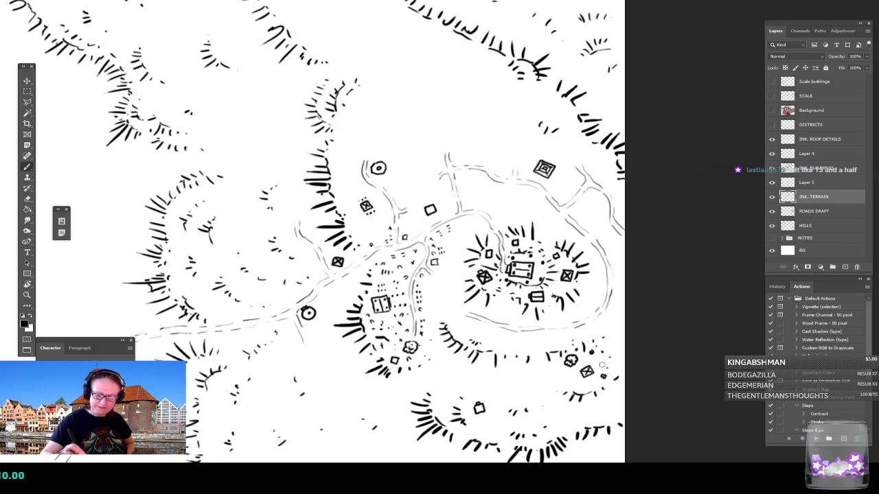
pyautogui.click(581, 388)
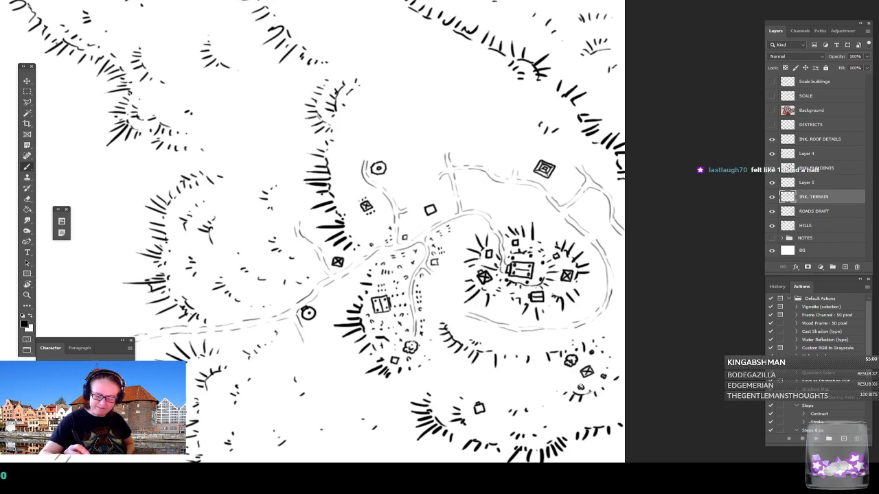
pyautogui.moveTo(592, 404); pyautogui.dragTo(615, 412)
pyautogui.click(615, 333)
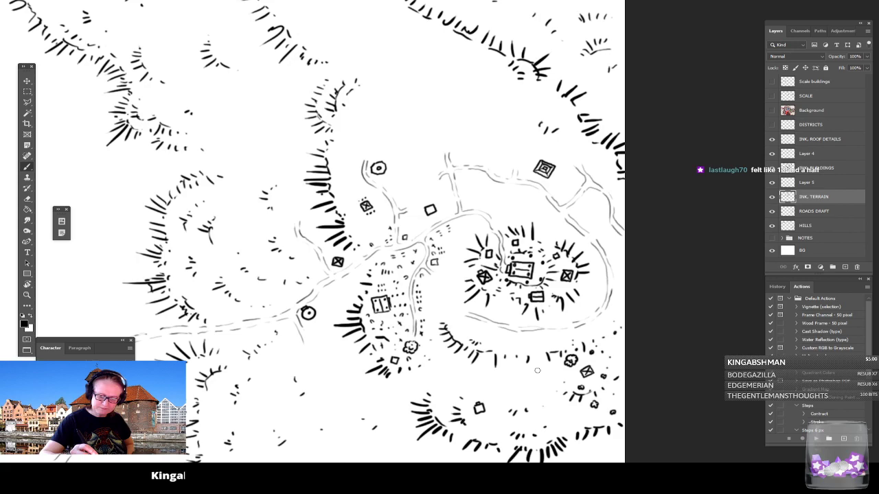
# Ink a double-line road south from the loop road, forking toward the southern house and the southeastern building cluster.
pyautogui.moveTo(534, 338)
pyautogui.mouseDown()
pyautogui.moveTo(533, 372)
pyautogui.moveTo(500, 395)
pyautogui.mouseUp()
pyautogui.moveTo(538, 336)
pyautogui.mouseDown()
pyautogui.moveTo(540, 371)
pyautogui.moveTo(555, 376)
pyautogui.moveTo(540, 374)
pyautogui.moveTo(501, 396)
pyautogui.mouseUp()
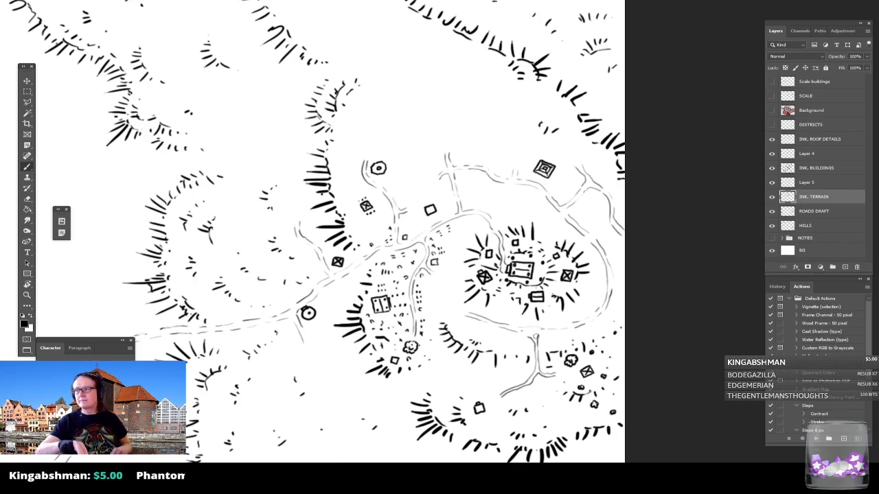
pyautogui.scroll(-1, 535, 336)
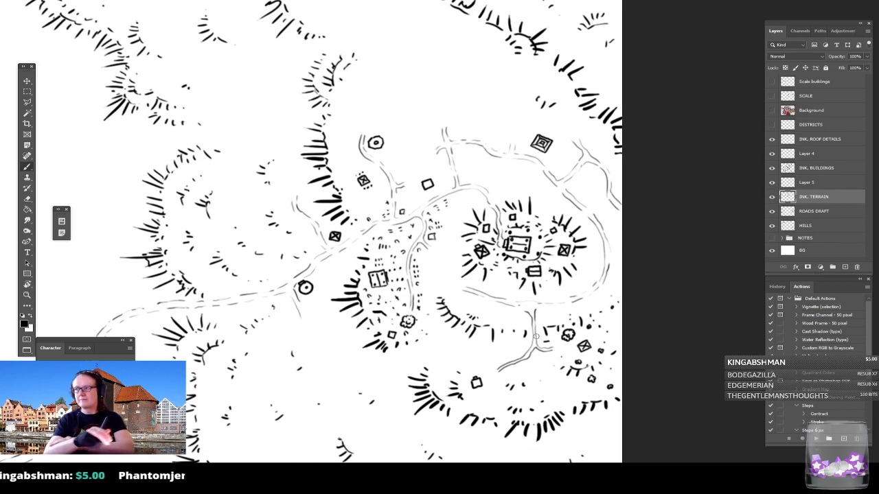
pyautogui.hscroll(-1, 535, 337)
pyautogui.hscroll(-1, 536, 336)
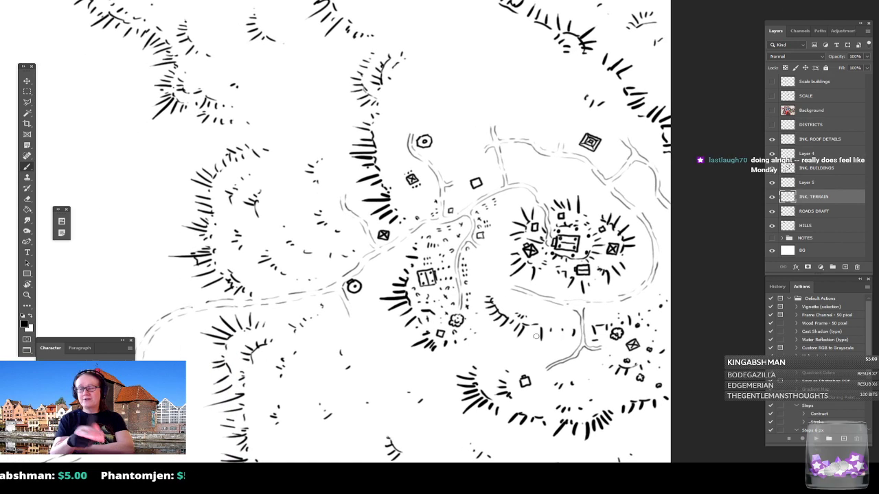
pyautogui.scroll(-1, 536, 337)
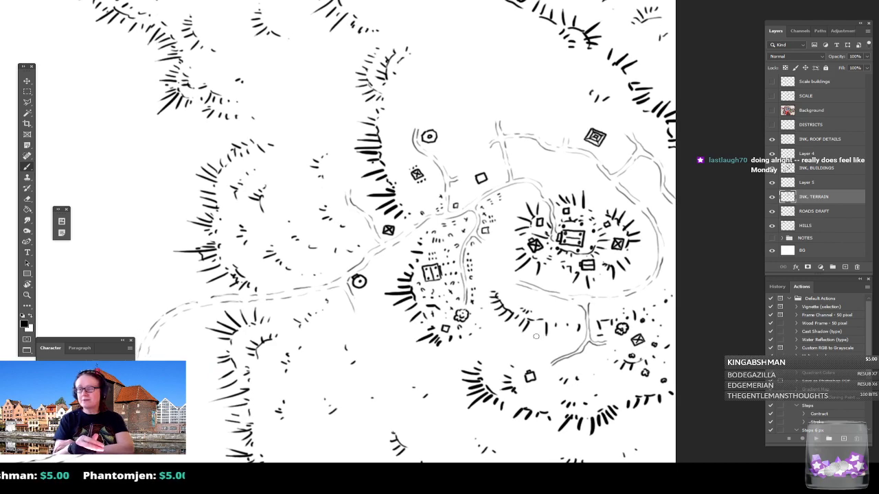
pyautogui.hscroll(1, 536, 336)
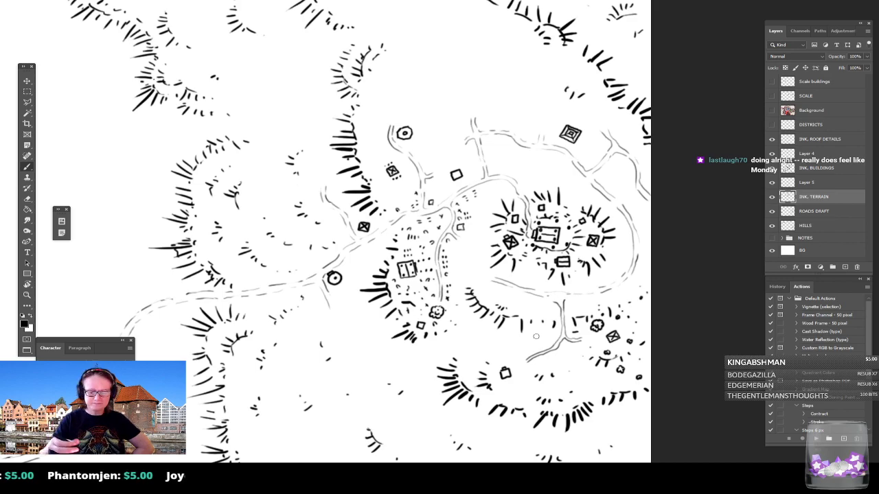
# Set the Grip Pen's tip feel to its softest level in the Wacom tablet properties and close them.
pyautogui.scroll(1, 536, 336)
pyautogui.hscroll(1, 536, 337)
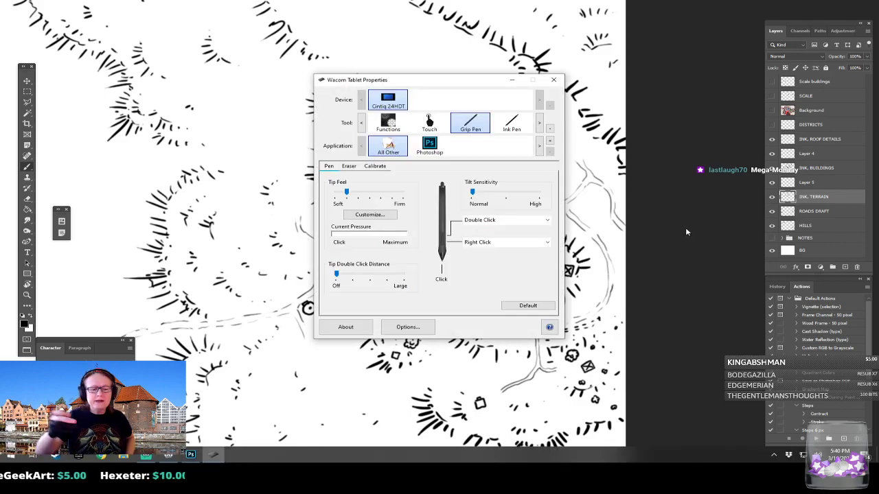
pyautogui.moveTo(346, 192); pyautogui.dragTo(318, 192)
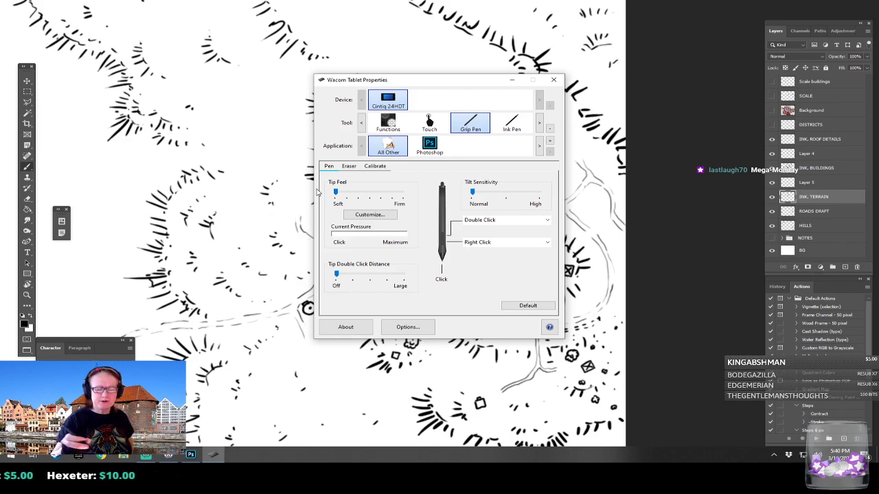
pyautogui.click(554, 80)
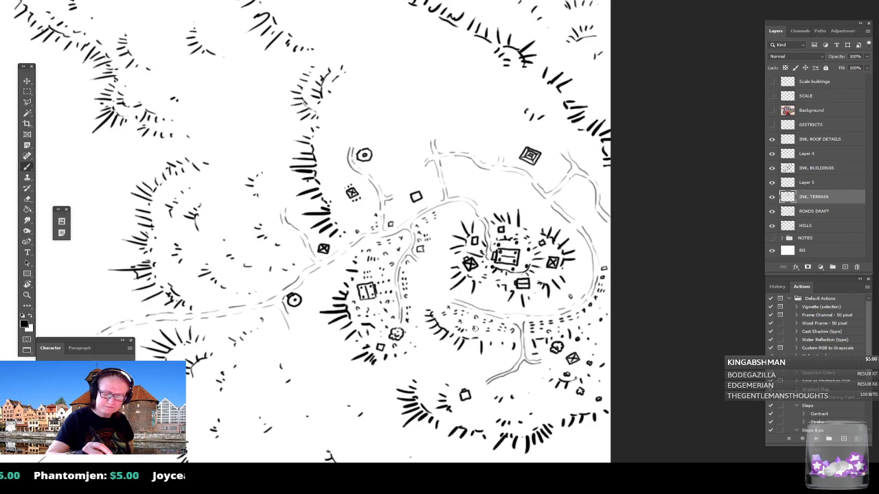
# Ink rows of small dots along the loop road's southern stretch, above the hatched slope.
pyautogui.moveTo(474, 323); pyautogui.dragTo(466, 339)
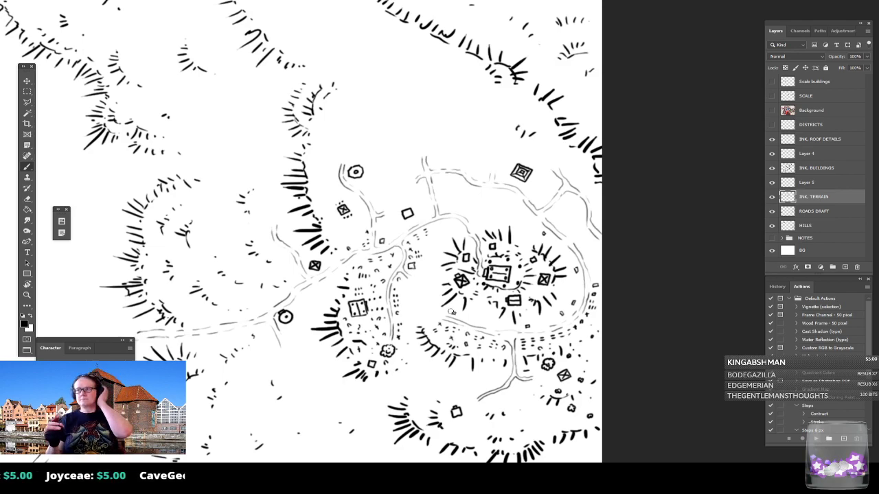
pyautogui.scroll(-2, 451, 311)
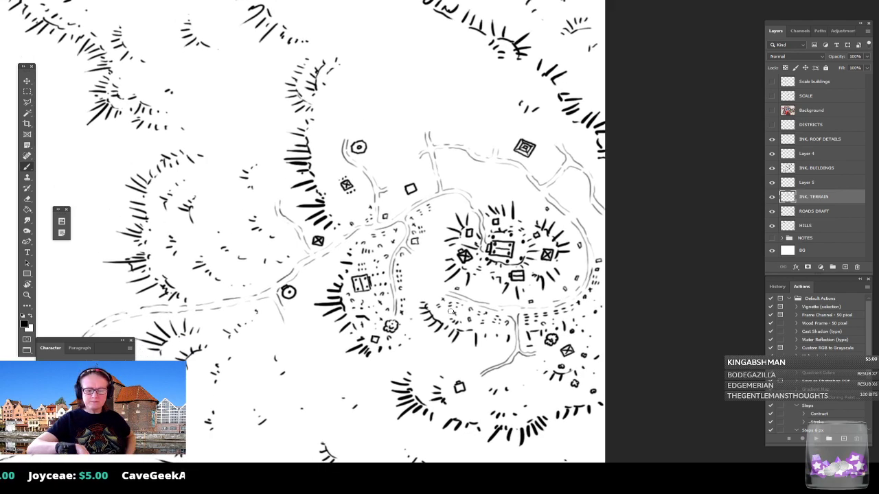
pyautogui.scroll(2, 450, 312)
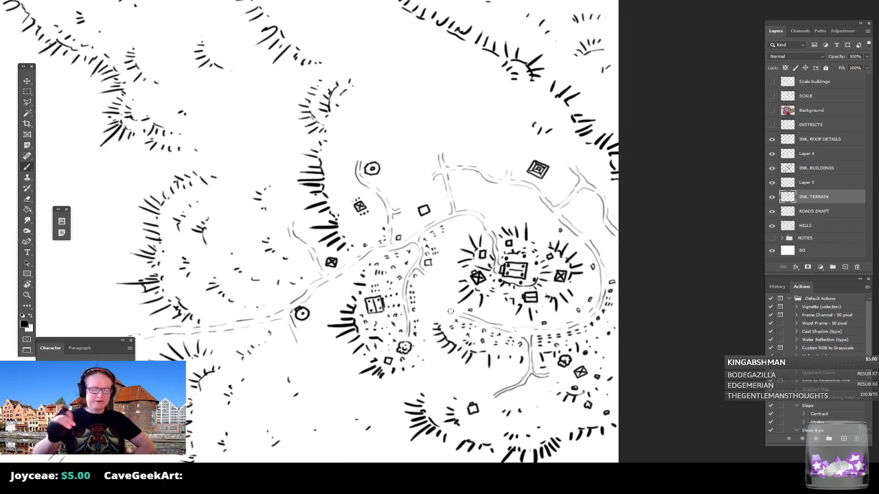
pyautogui.scroll(2, 450, 312)
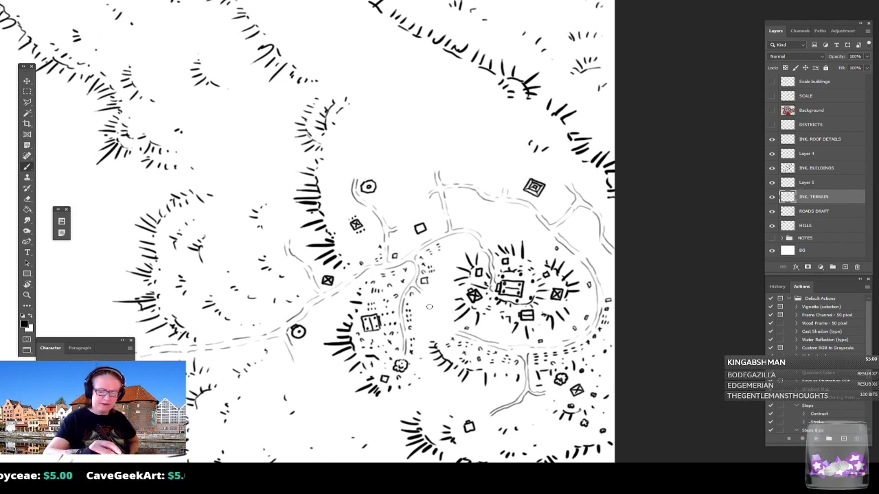
# Ink a scalloped round shape east of the village's southern lane, a small hut below it, and another round shape on the central hill's southwestern slope.
pyautogui.moveTo(421, 303); pyautogui.dragTo(420, 303)
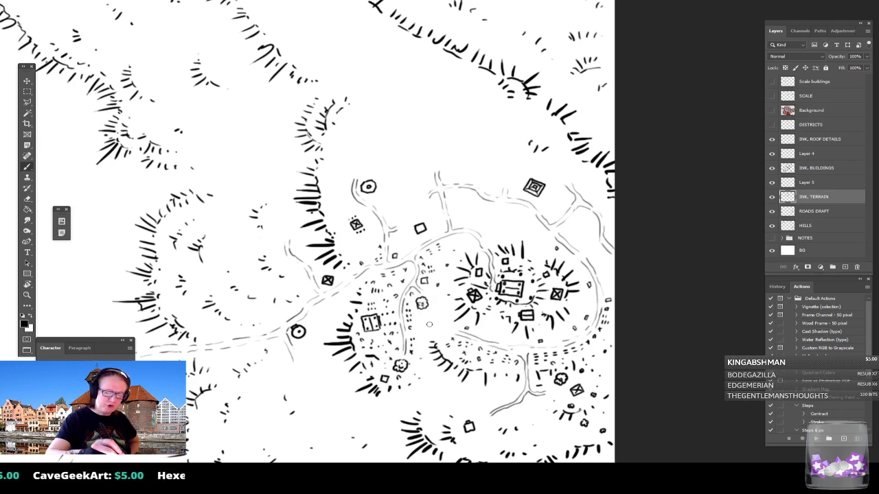
pyautogui.moveTo(429, 324); pyautogui.dragTo(428, 326)
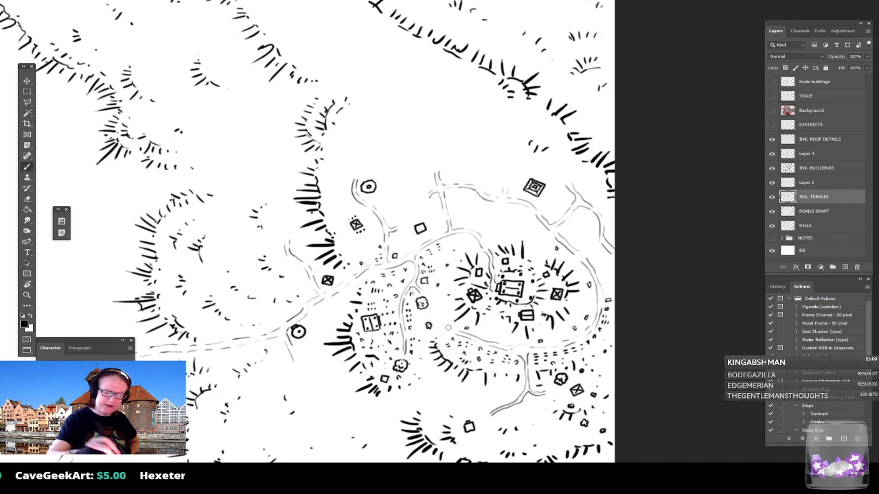
pyautogui.moveTo(490, 321); pyautogui.dragTo(489, 319)
pyautogui.scroll(-5, 492, 321)
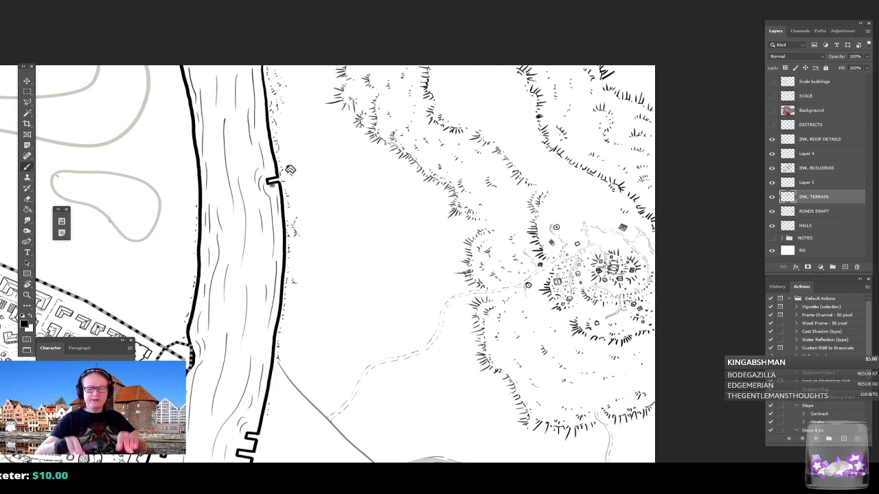
pyautogui.scroll(6, 640, 309)
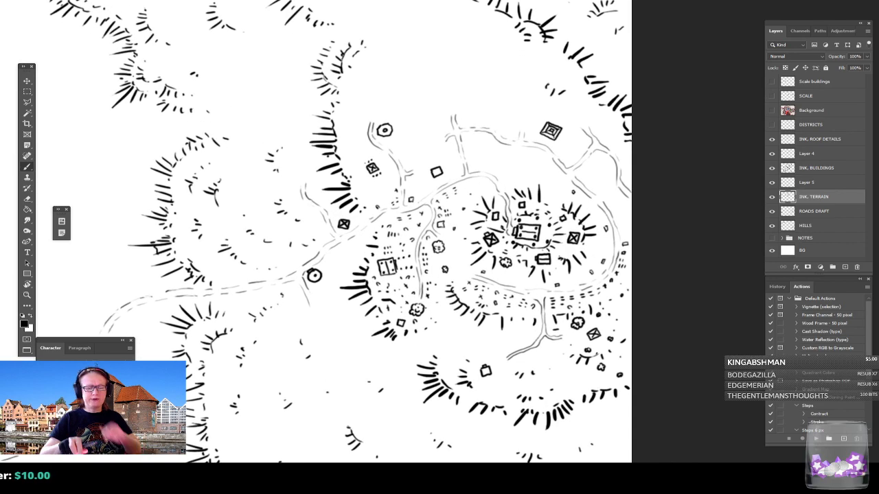
# Fill the ground between the southern lane and the central hill with small dots and huts, continuing along the loop road's northern stretch.
pyautogui.moveTo(440, 248); pyautogui.dragTo(447, 270)
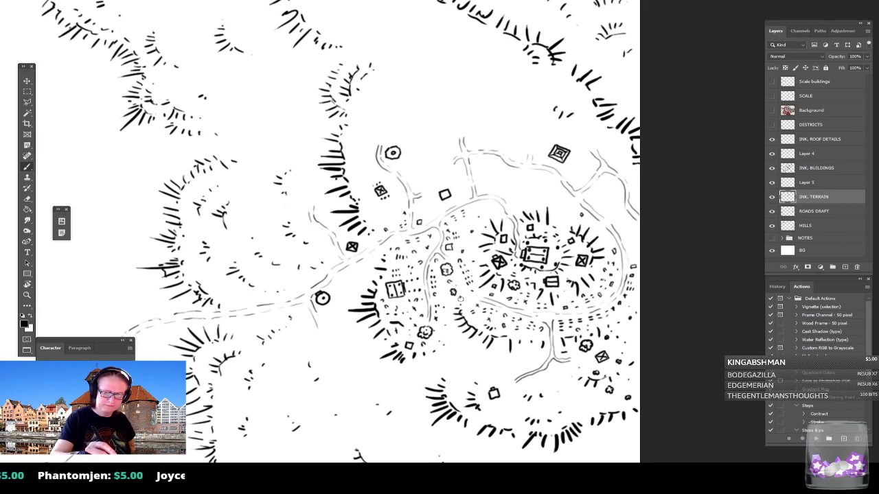
pyautogui.moveTo(482, 249); pyautogui.dragTo(455, 295)
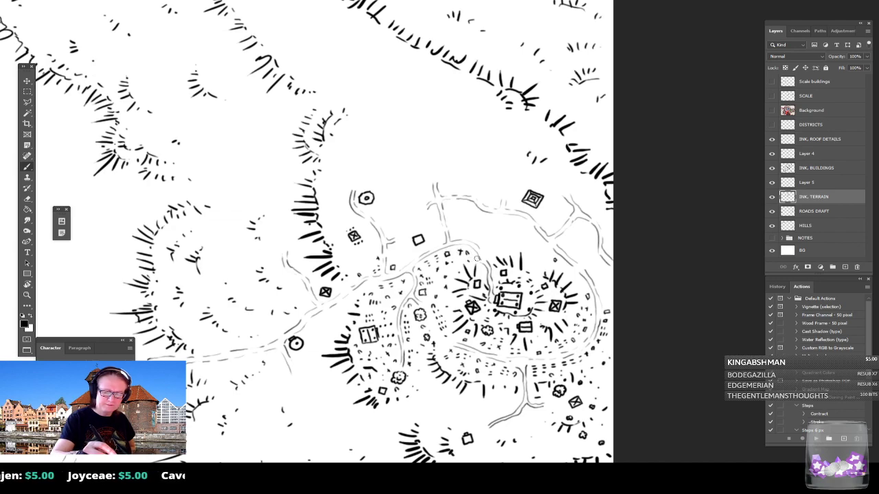
pyautogui.scroll(3, 478, 258)
pyautogui.hscroll(-2, 479, 258)
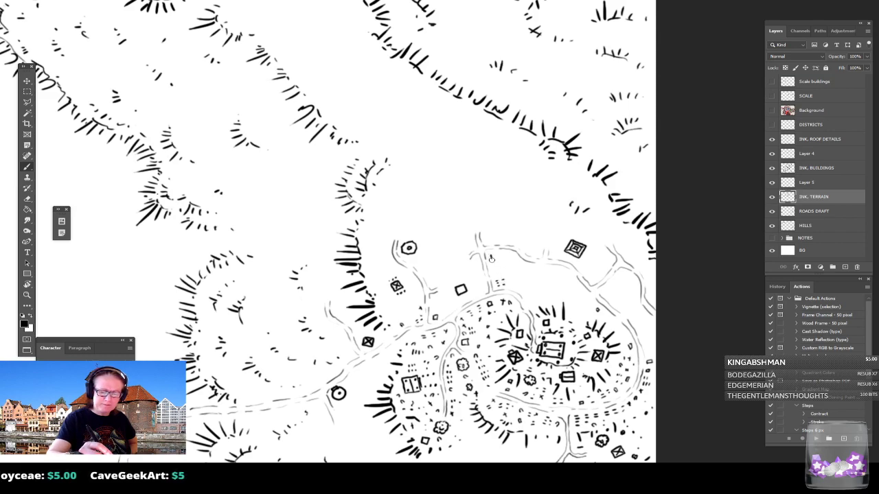
# Ink a small square house at the northern crossroads, with rows of dots below it and a tiny hut beside the road farther east.
pyautogui.moveTo(498, 253); pyautogui.dragTo(491, 252)
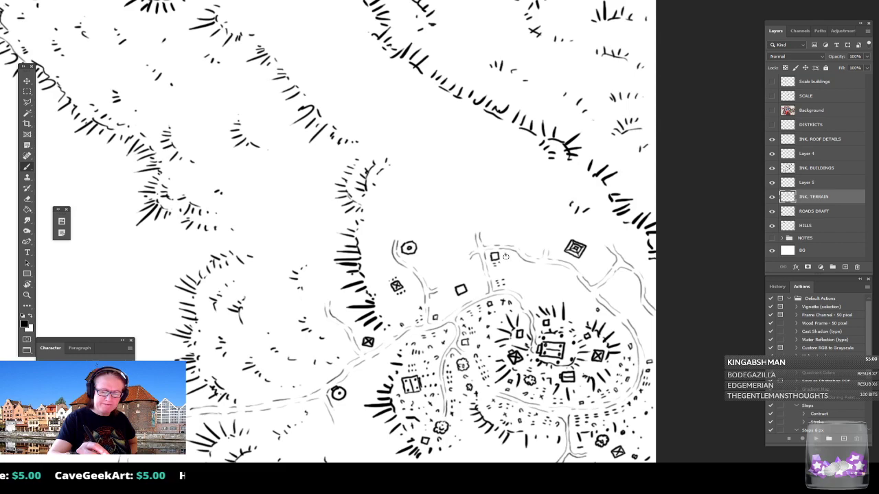
pyautogui.moveTo(514, 260); pyautogui.dragTo(499, 271)
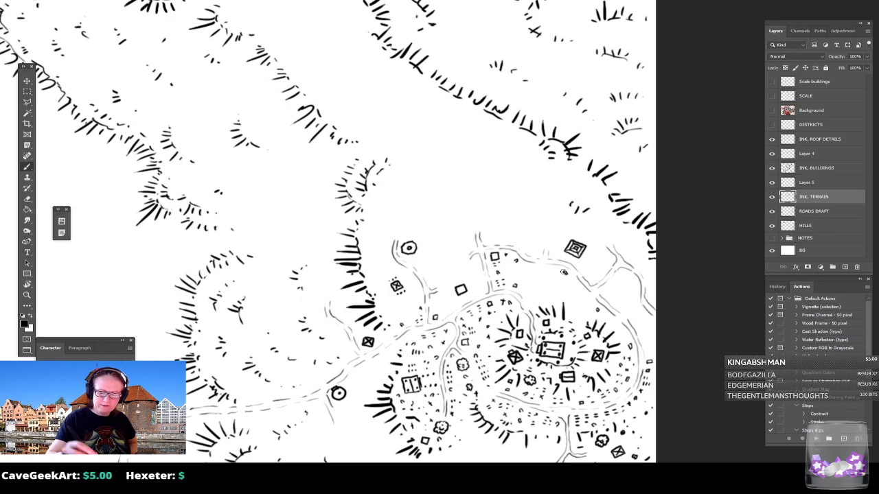
pyautogui.moveTo(563, 272); pyautogui.dragTo(566, 230)
pyautogui.scroll(-5, 592, 275)
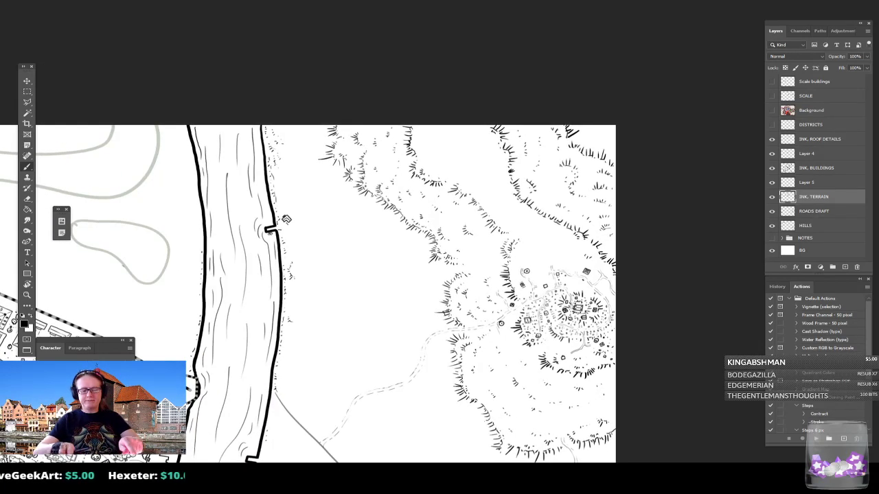
# Fill the strip between the two eastern roads with small huts and dots, and ink a large scalloped round shape at the map's eastern edge.
pyautogui.scroll(5, 565, 348)
pyautogui.moveTo(565, 347); pyautogui.dragTo(418, 451)
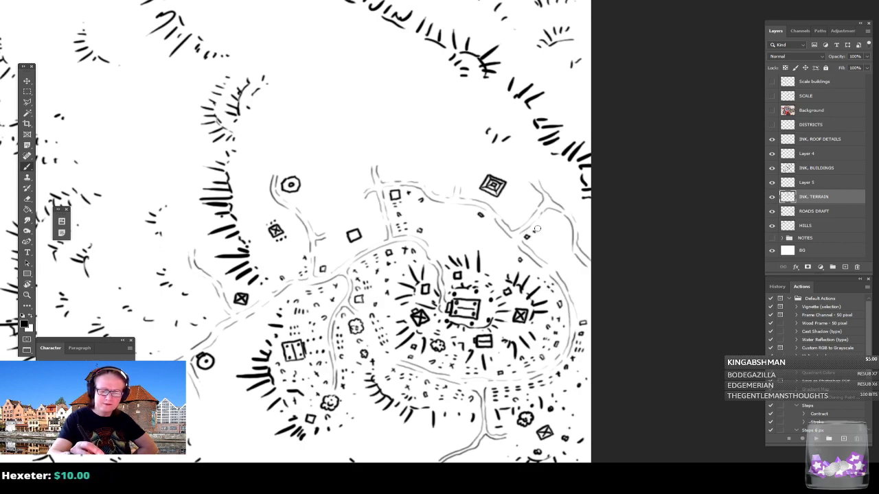
pyautogui.moveTo(569, 364); pyautogui.dragTo(521, 325)
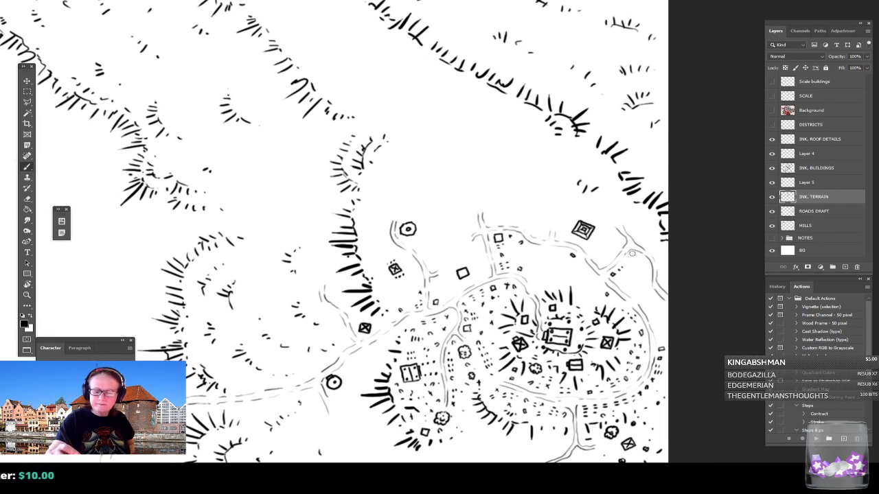
pyautogui.moveTo(636, 258); pyautogui.dragTo(620, 281)
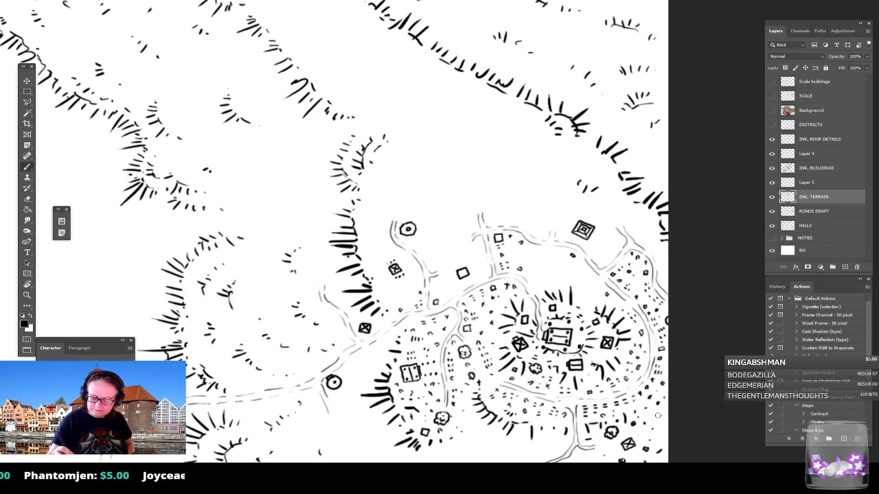
pyautogui.moveTo(668, 409)
pyautogui.mouseDown()
pyautogui.moveTo(657, 412)
pyautogui.moveTo(667, 434)
pyautogui.moveTo(667, 420)
pyautogui.moveTo(665, 428)
pyautogui.moveTo(659, 420)
pyautogui.moveTo(658, 447)
pyautogui.moveTo(656, 412)
pyautogui.moveTo(627, 369)
pyautogui.moveTo(649, 388)
pyautogui.mouseUp()
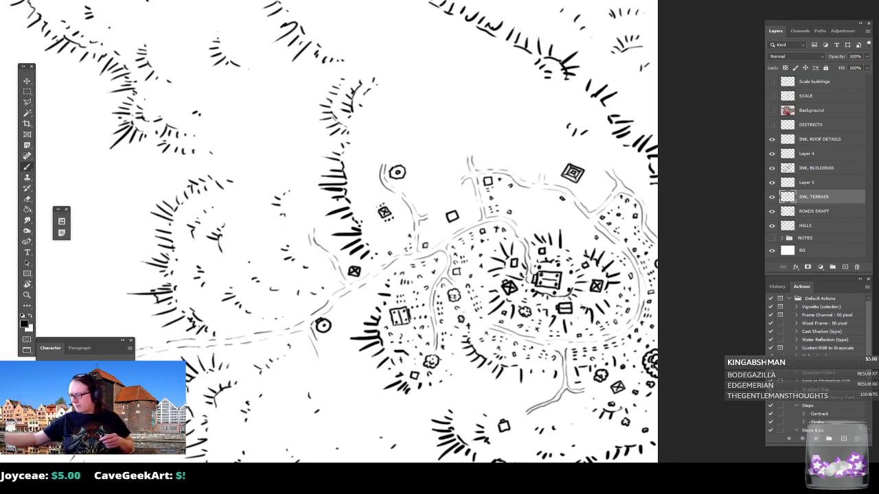
# Ink a reclining sphinx figure beside the cliff northwest of the village and surround it with small square blocks.
pyautogui.moveTo(439, 226); pyautogui.dragTo(466, 371)
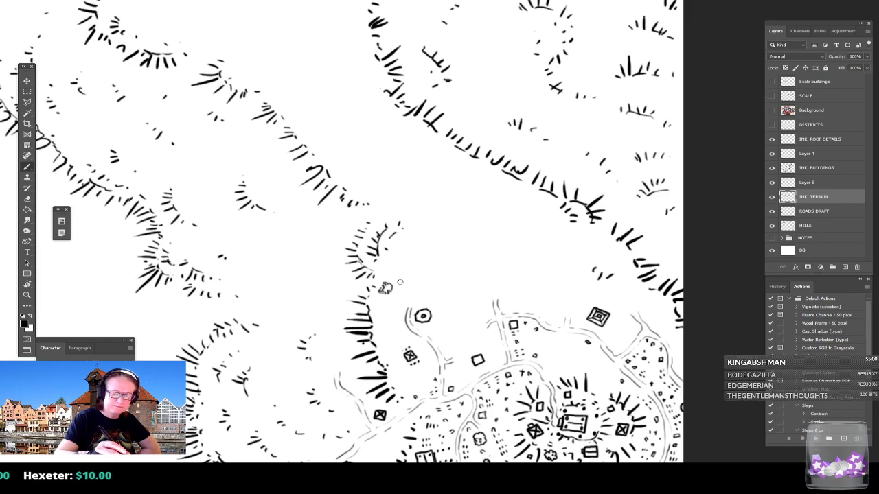
pyautogui.moveTo(374, 285)
pyautogui.mouseDown()
pyautogui.moveTo(385, 296)
pyautogui.moveTo(402, 280)
pyautogui.moveTo(408, 285)
pyautogui.mouseUp()
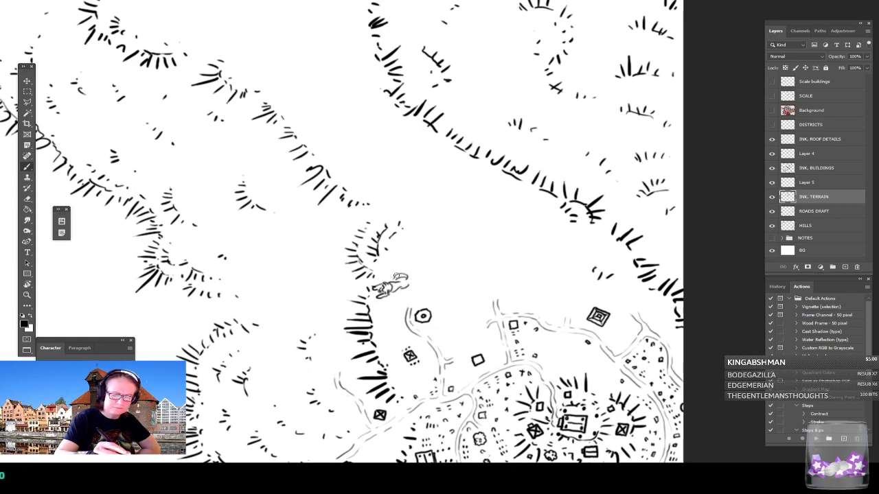
pyautogui.moveTo(410, 274)
pyautogui.mouseDown()
pyautogui.moveTo(401, 290)
pyautogui.moveTo(391, 287)
pyautogui.mouseUp()
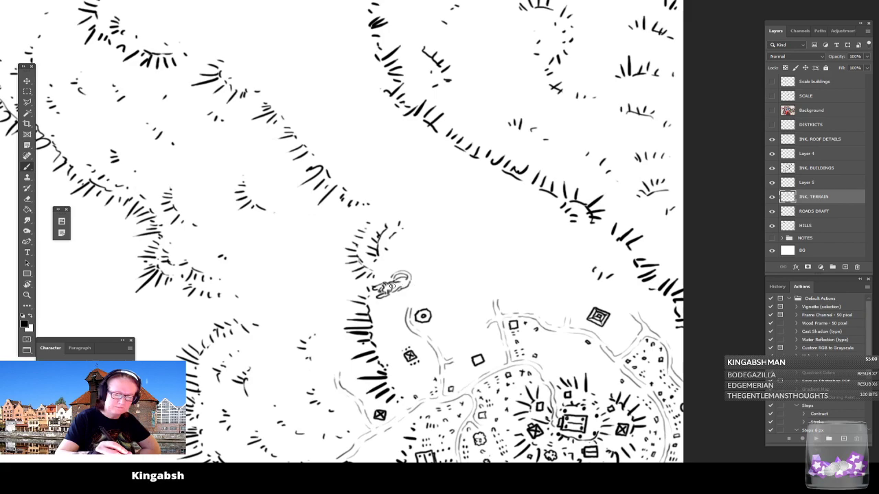
pyautogui.moveTo(433, 270); pyautogui.dragTo(499, 311)
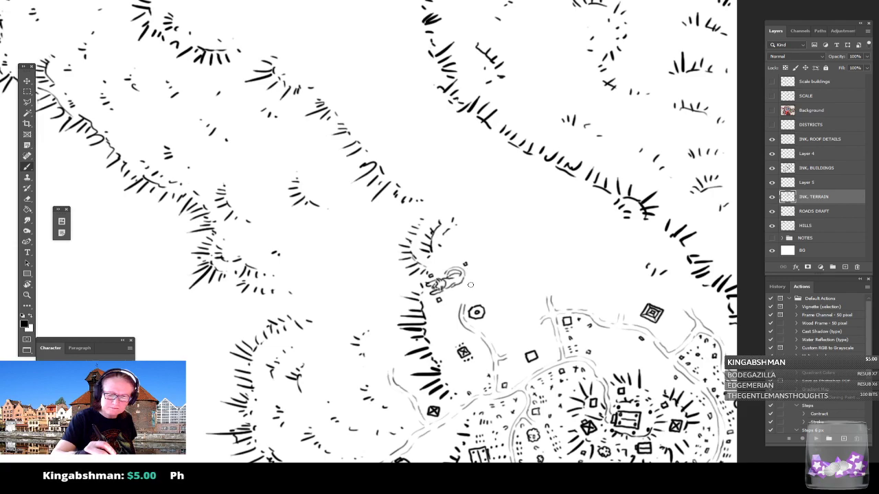
pyautogui.hscroll(2, 471, 284)
pyautogui.hscroll(-1, 470, 284)
pyautogui.scroll(1, 470, 284)
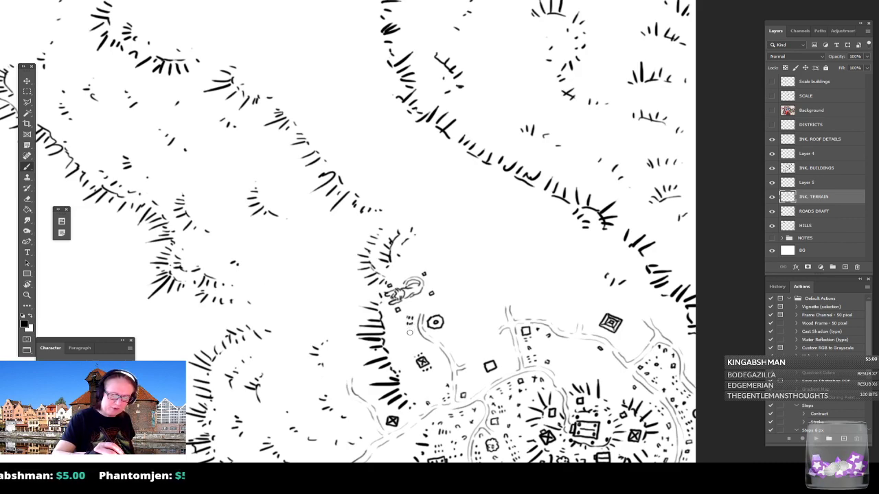
# Ink small dots and two scalloped round shapes along the cliff edge south of the sphinx.
pyautogui.moveTo(412, 333); pyautogui.dragTo(411, 331)
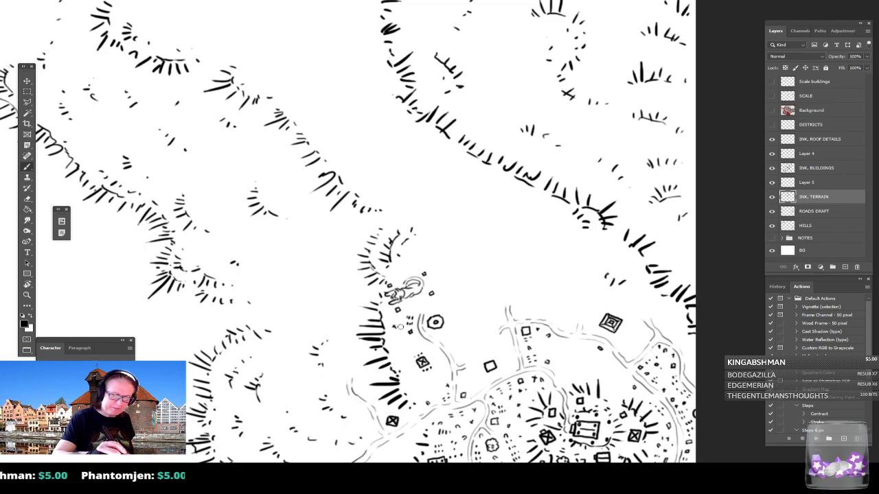
pyautogui.moveTo(389, 345)
pyautogui.mouseDown()
pyautogui.moveTo(400, 346)
pyautogui.moveTo(389, 345)
pyautogui.mouseUp()
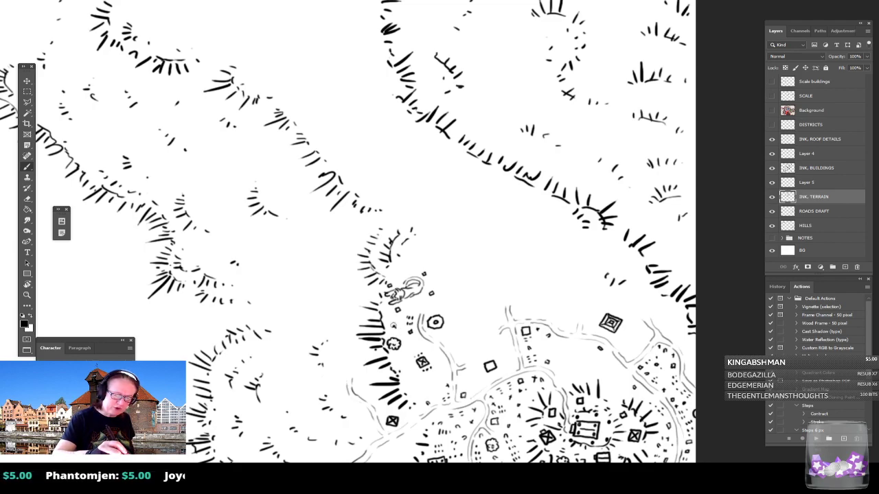
pyautogui.moveTo(410, 383)
pyautogui.mouseDown()
pyautogui.moveTo(420, 389)
pyautogui.moveTo(414, 380)
pyautogui.moveTo(409, 386)
pyautogui.mouseUp()
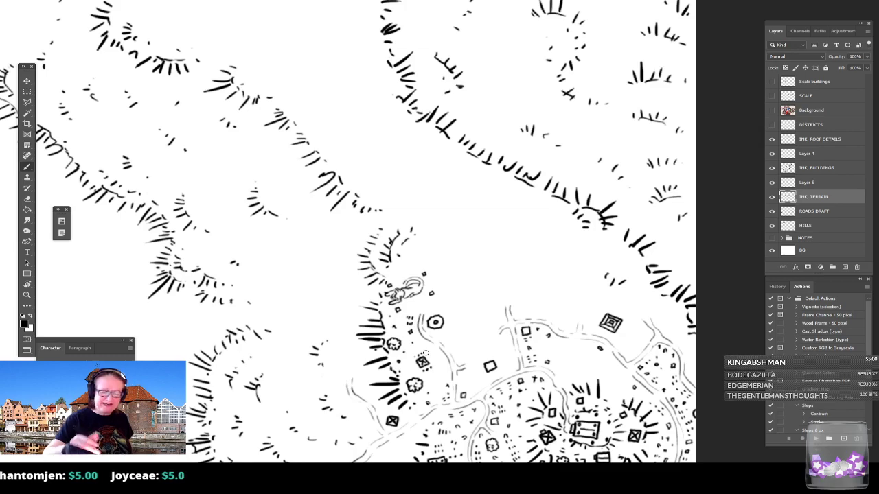
# Ink small dots between the northwestern crossed-square building and the lane running beside it.
pyautogui.scroll(-4, 426, 353)
pyautogui.scroll(3, 425, 353)
pyautogui.moveTo(412, 302); pyautogui.dragTo(395, 308)
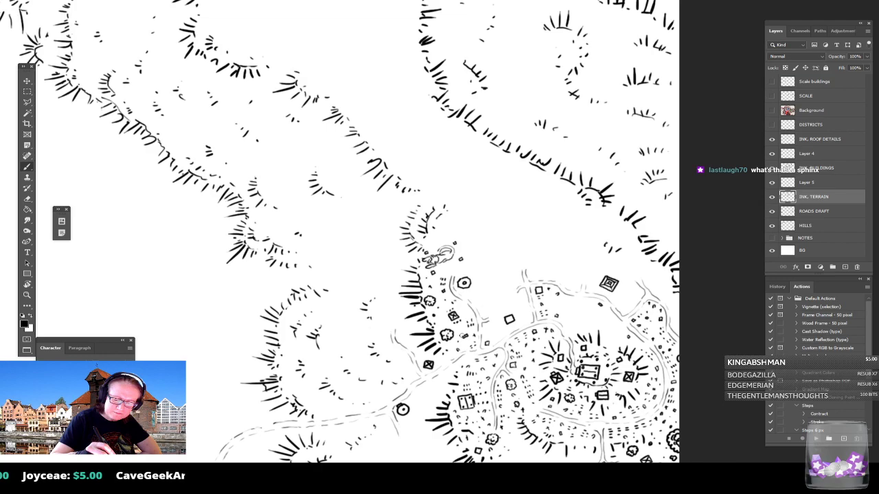
pyautogui.moveTo(462, 333); pyautogui.dragTo(466, 333)
pyautogui.moveTo(460, 331); pyautogui.dragTo(462, 330)
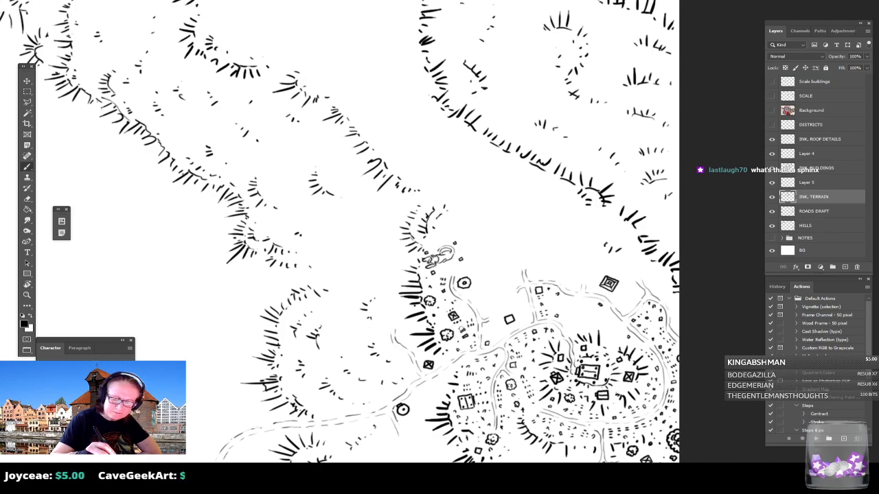
# Ink rows of small huts and dots along both sides of the short lane branching southwest from the village's southern road.
pyautogui.scroll(-1, 450, 316)
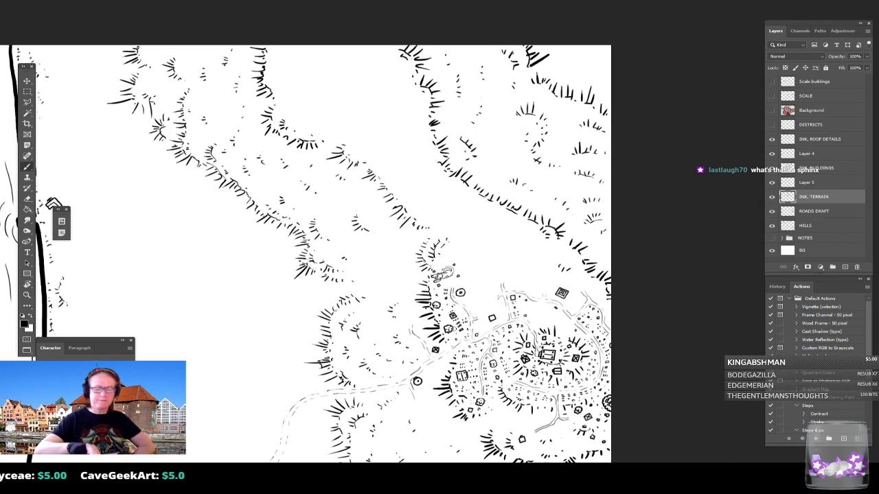
pyautogui.moveTo(54, 204); pyautogui.dragTo(37, 129)
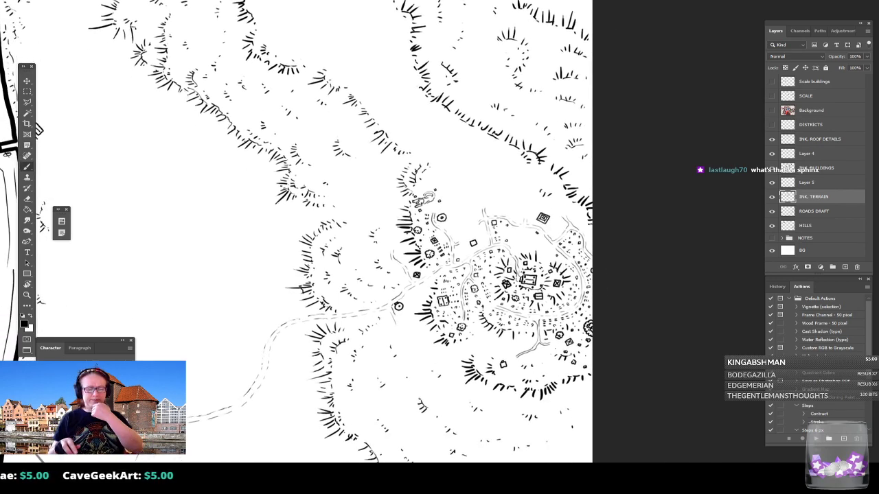
pyautogui.scroll(2, 516, 365)
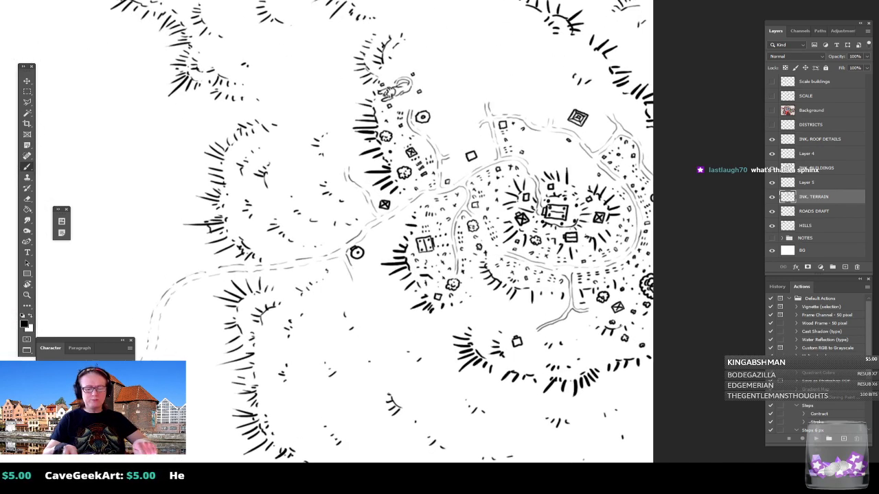
pyautogui.moveTo(516, 365); pyautogui.dragTo(476, 401)
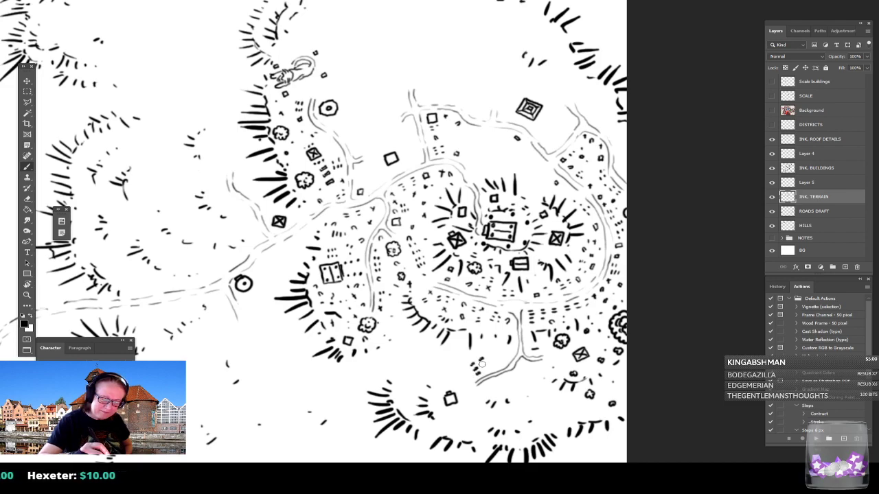
pyautogui.moveTo(482, 364); pyautogui.dragTo(487, 366)
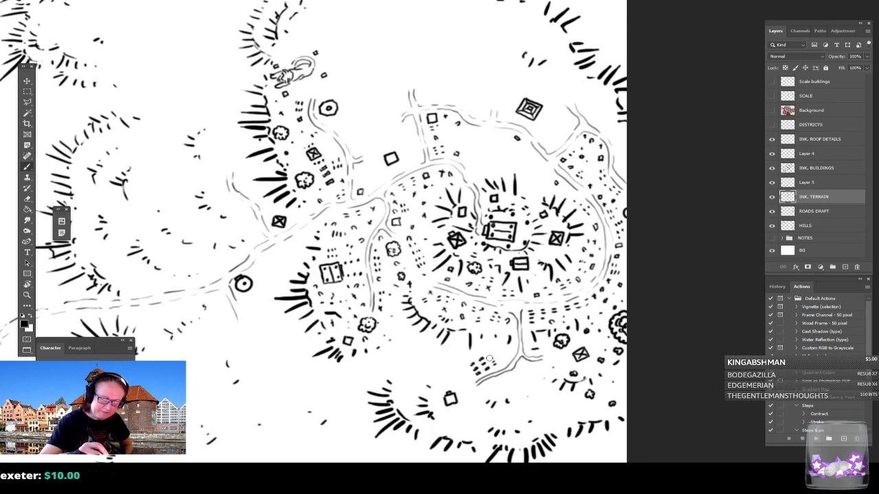
pyautogui.moveTo(493, 354); pyautogui.dragTo(499, 356)
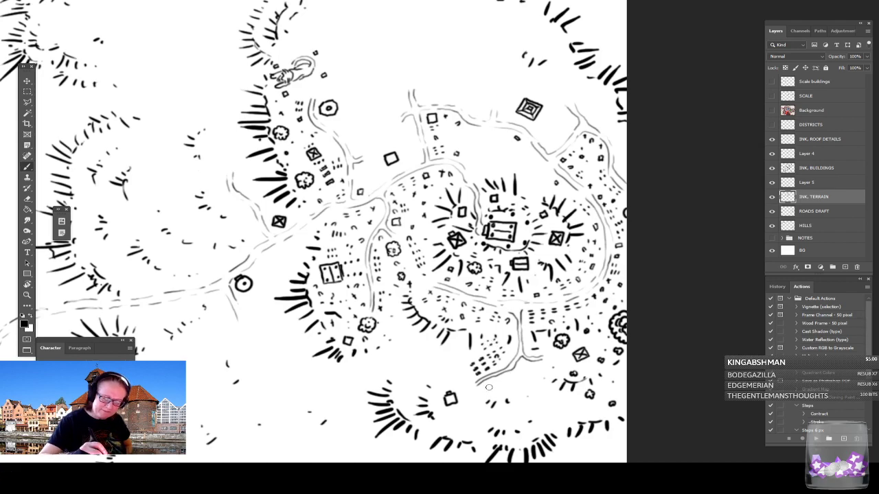
pyautogui.moveTo(490, 390); pyautogui.dragTo(487, 385)
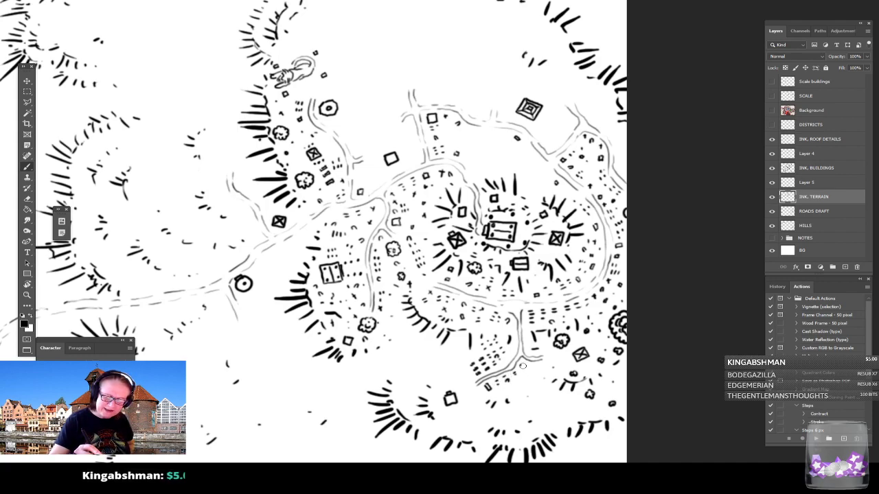
# Ink small dots and two scalloped round shapes south of the lane fork and below the small building near the southern cliff.
pyautogui.moveTo(525, 383)
pyautogui.mouseDown()
pyautogui.moveTo(538, 390)
pyautogui.moveTo(539, 378)
pyautogui.moveTo(521, 381)
pyautogui.moveTo(532, 383)
pyautogui.mouseUp()
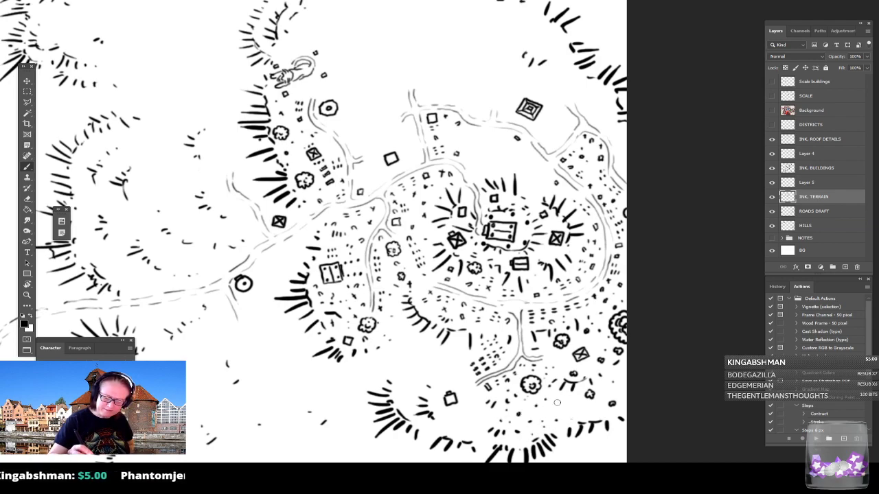
pyautogui.moveTo(558, 403); pyautogui.dragTo(562, 403)
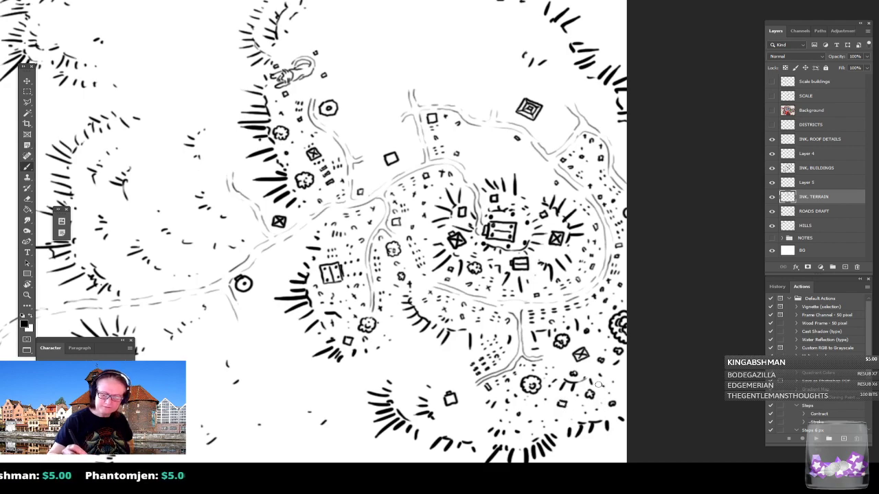
pyautogui.hscroll(-2, 598, 384)
pyautogui.scroll(-1, 598, 385)
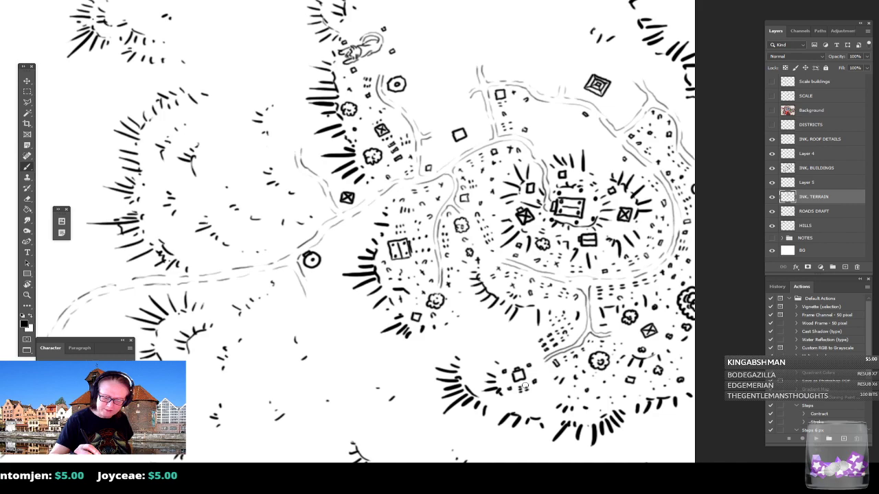
pyautogui.moveTo(526, 399)
pyautogui.mouseDown()
pyautogui.moveTo(536, 410)
pyautogui.moveTo(545, 399)
pyautogui.moveTo(530, 394)
pyautogui.moveTo(533, 403)
pyautogui.mouseUp()
pyautogui.moveTo(534, 404); pyautogui.dragTo(534, 397)
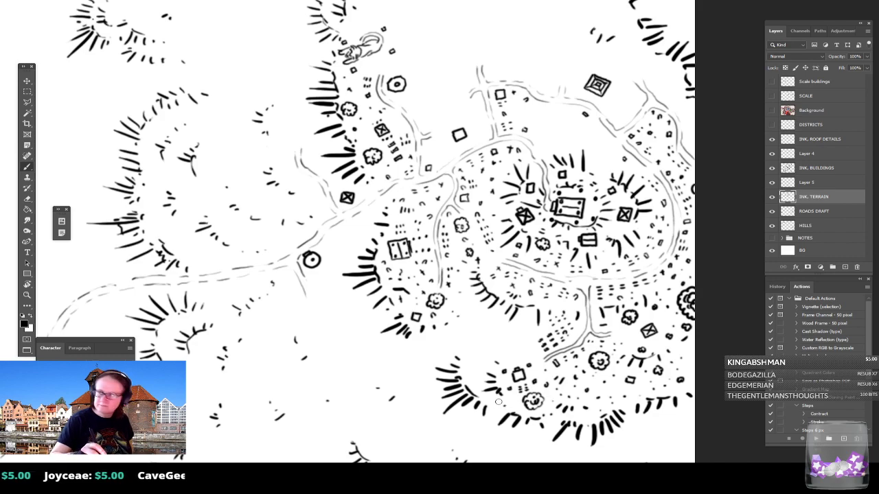
# Ink a scalloped round shape at the southern cliff's western end and several more in the gap north of it.
pyautogui.moveTo(500, 396); pyautogui.dragTo(479, 422)
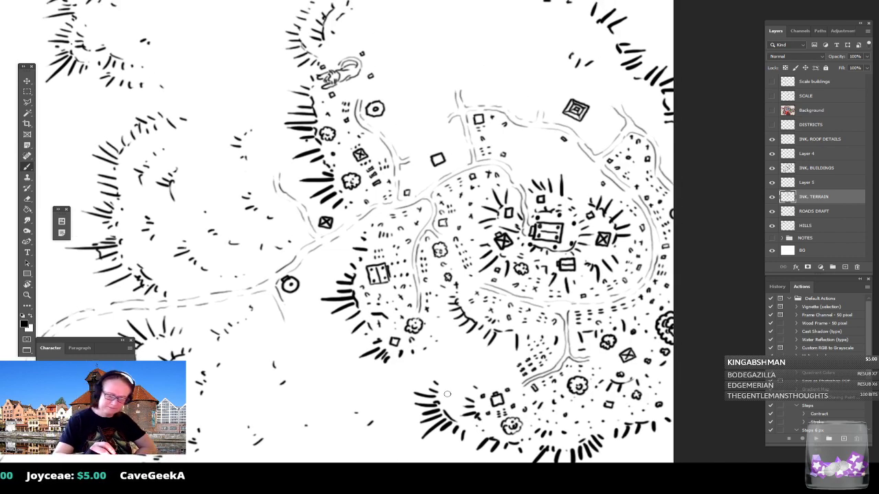
pyautogui.moveTo(444, 396)
pyautogui.mouseDown()
pyautogui.moveTo(454, 403)
pyautogui.moveTo(459, 390)
pyautogui.moveTo(446, 383)
pyautogui.moveTo(446, 397)
pyautogui.mouseUp()
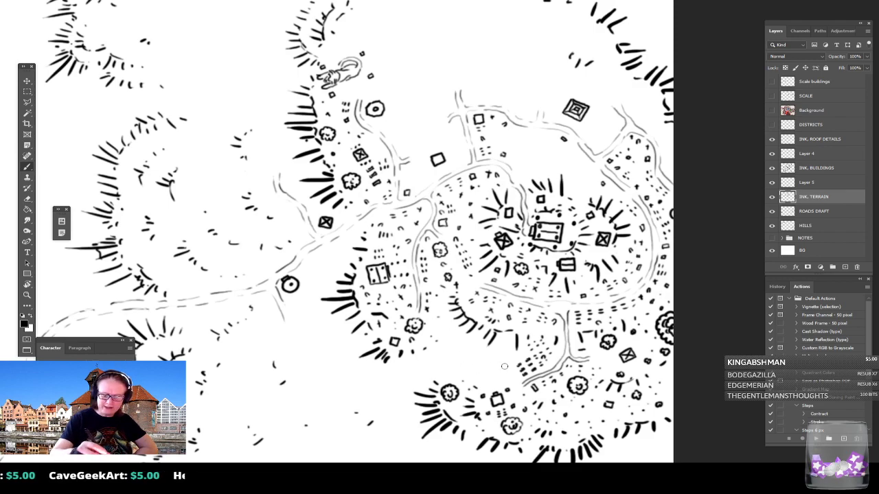
pyautogui.moveTo(422, 361)
pyautogui.mouseDown()
pyautogui.moveTo(447, 375)
pyautogui.moveTo(451, 327)
pyautogui.moveTo(440, 338)
pyautogui.moveTo(447, 331)
pyautogui.moveTo(473, 363)
pyautogui.moveTo(482, 357)
pyautogui.moveTo(463, 353)
pyautogui.moveTo(460, 364)
pyautogui.moveTo(467, 366)
pyautogui.moveTo(465, 357)
pyautogui.moveTo(481, 371)
pyautogui.moveTo(491, 349)
pyautogui.moveTo(513, 359)
pyautogui.mouseUp()
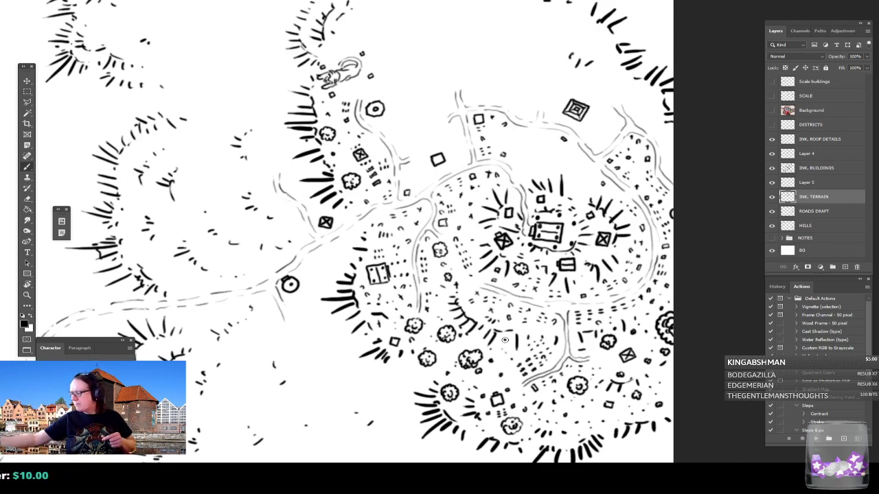
# Ink more scalloped round shapes southwest of the village, including a dense cluster outside the southern cliff's western end.
pyautogui.scroll(-5, 505, 340)
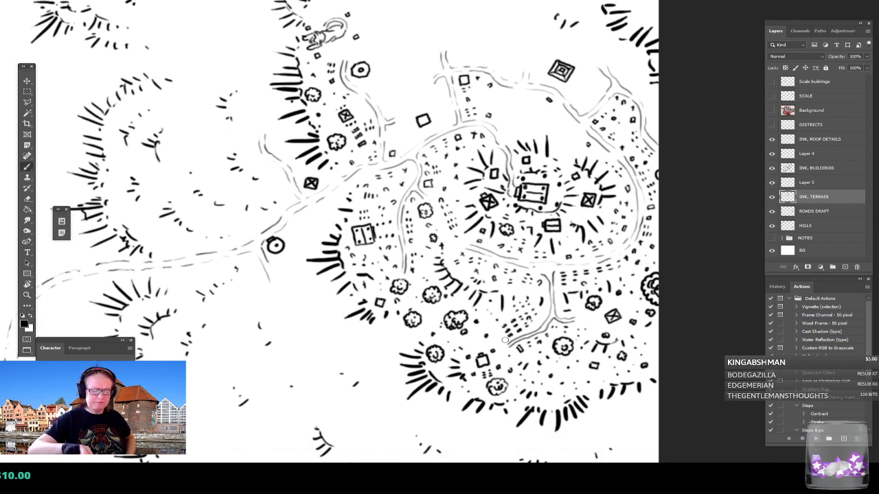
pyautogui.scroll(3, 505, 340)
pyautogui.moveTo(427, 285)
pyautogui.mouseDown()
pyautogui.moveTo(426, 298)
pyautogui.moveTo(445, 294)
pyautogui.moveTo(435, 278)
pyautogui.moveTo(424, 283)
pyautogui.moveTo(427, 293)
pyautogui.moveTo(440, 288)
pyautogui.mouseUp()
pyautogui.moveTo(450, 346)
pyautogui.mouseDown()
pyautogui.moveTo(455, 357)
pyautogui.moveTo(468, 347)
pyautogui.moveTo(456, 337)
pyautogui.moveTo(452, 344)
pyautogui.moveTo(463, 348)
pyautogui.moveTo(462, 331)
pyautogui.moveTo(470, 330)
pyautogui.moveTo(478, 348)
pyautogui.moveTo(456, 371)
pyautogui.moveTo(470, 374)
pyautogui.moveTo(488, 354)
pyautogui.moveTo(486, 368)
pyautogui.moveTo(497, 358)
pyautogui.moveTo(481, 335)
pyautogui.moveTo(490, 330)
pyautogui.moveTo(469, 325)
pyautogui.moveTo(472, 317)
pyautogui.mouseUp()
pyautogui.moveTo(460, 365)
pyautogui.mouseDown()
pyautogui.moveTo(480, 379)
pyautogui.moveTo(515, 362)
pyautogui.moveTo(513, 353)
pyautogui.moveTo(532, 368)
pyautogui.moveTo(520, 323)
pyautogui.moveTo(526, 359)
pyautogui.moveTo(514, 375)
pyautogui.moveTo(503, 320)
pyautogui.moveTo(556, 368)
pyautogui.moveTo(565, 407)
pyautogui.moveTo(550, 439)
pyautogui.moveTo(597, 464)
pyautogui.moveTo(650, 447)
pyautogui.moveTo(607, 430)
pyautogui.moveTo(561, 432)
pyautogui.moveTo(542, 464)
pyautogui.mouseUp()
# Ink rows of small huts and dots along the south side of the main road northeast of the round tower.
pyautogui.scroll(-2, 439, 240)
pyautogui.moveTo(439, 274)
pyautogui.mouseDown()
pyautogui.moveTo(518, 256)
pyautogui.moveTo(460, 294)
pyautogui.moveTo(432, 260)
pyautogui.moveTo(452, 274)
pyautogui.mouseUp()
pyautogui.scroll(2, 440, 247)
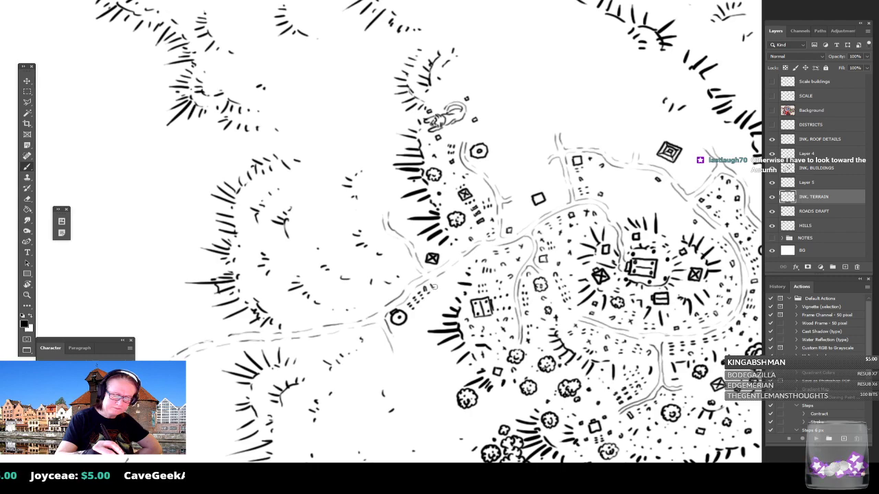
pyautogui.moveTo(436, 281); pyautogui.dragTo(450, 278)
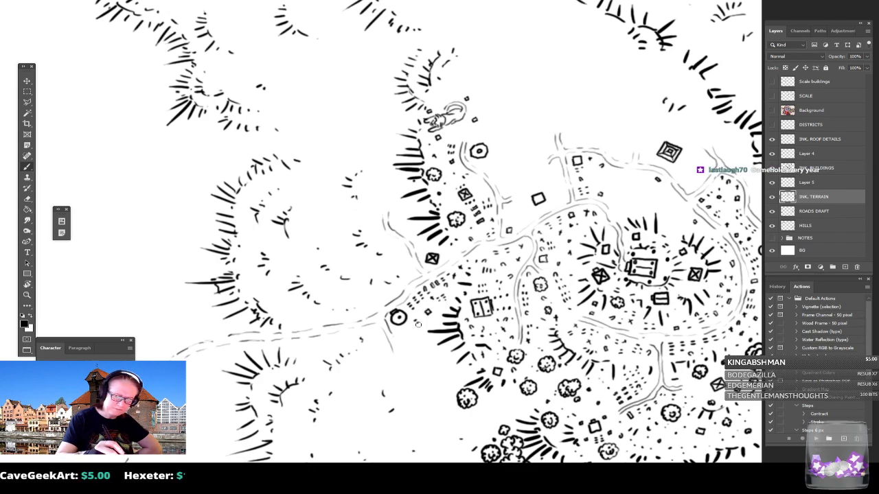
# Ink short rows of tiny huts directly southeast of the round tower beside the main road.
pyautogui.moveTo(399, 331); pyautogui.dragTo(404, 335)
pyautogui.moveTo(399, 335); pyautogui.dragTo(402, 340)
pyautogui.moveTo(402, 336); pyautogui.dragTo(406, 339)
pyautogui.moveTo(402, 340); pyautogui.dragTo(407, 340)
pyautogui.moveTo(407, 339); pyautogui.dragTo(413, 327)
pyautogui.moveTo(413, 327); pyautogui.dragTo(414, 334)
pyautogui.moveTo(411, 336); pyautogui.dragTo(415, 336)
pyautogui.moveTo(415, 335); pyautogui.dragTo(414, 335)
# Ink huts along the main road's north side west of the round tower, plus a small round building and blocks on the western hill.
pyautogui.scroll(-5, 532, 268)
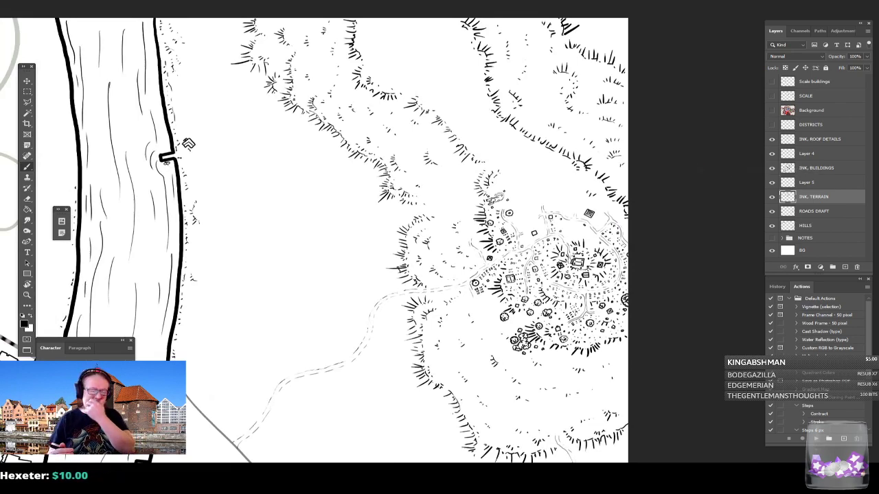
pyautogui.scroll(2, 486, 333)
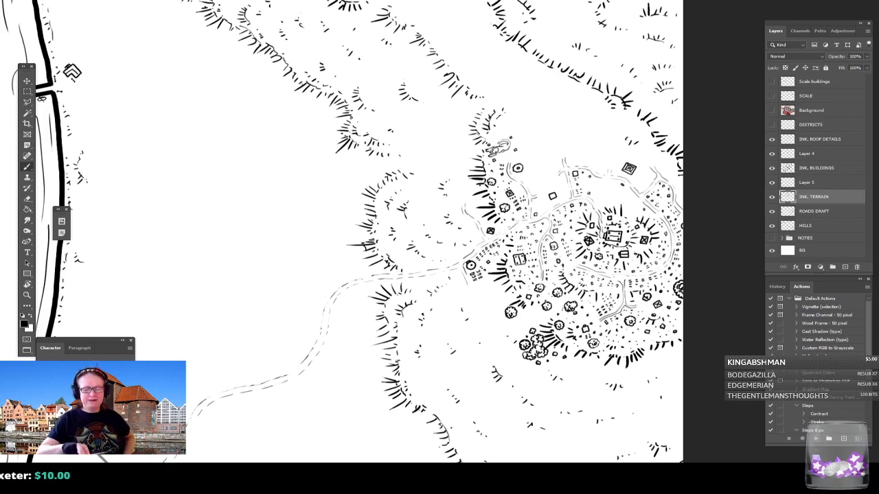
pyautogui.moveTo(439, 275); pyautogui.dragTo(412, 247)
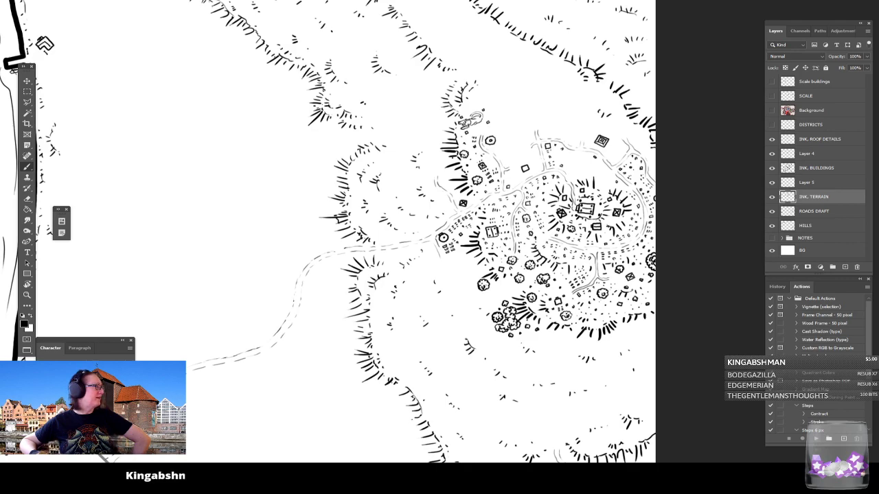
pyautogui.moveTo(504, 207); pyautogui.dragTo(553, 261)
pyautogui.scroll(1, 539, 209)
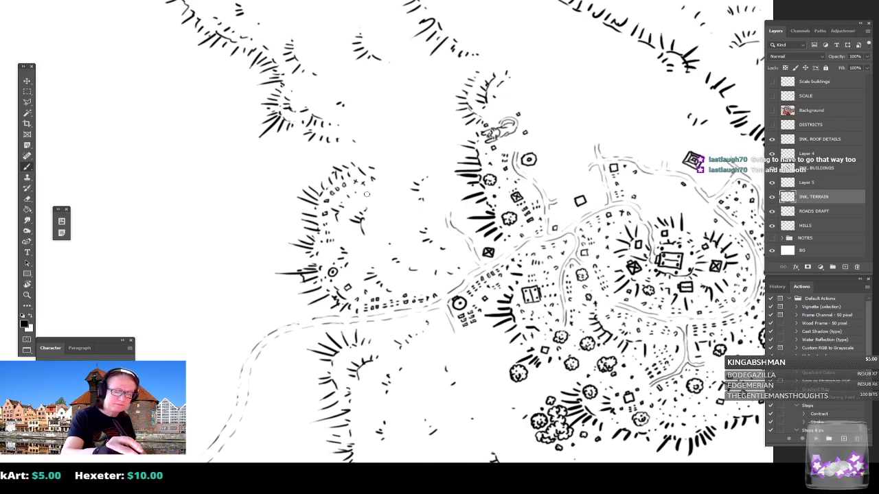
pyautogui.moveTo(373, 199); pyautogui.dragTo(356, 205)
pyautogui.scroll(-4, 356, 207)
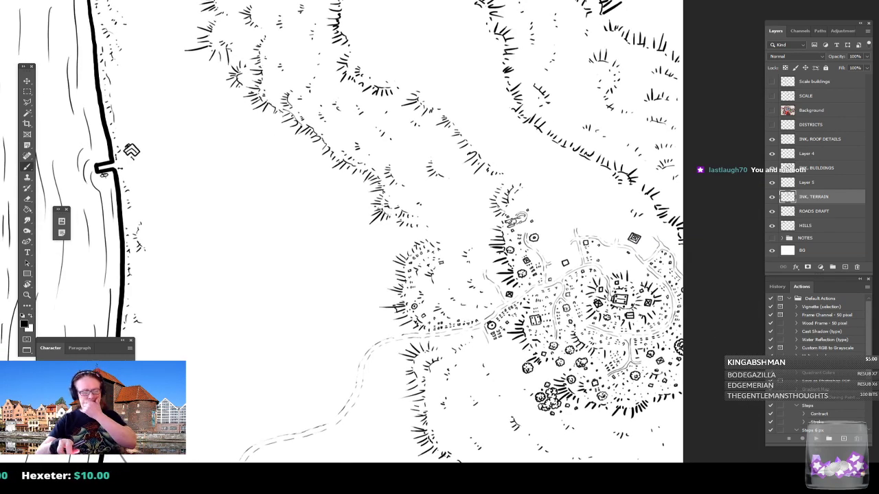
pyautogui.moveTo(356, 207); pyautogui.dragTo(385, 201)
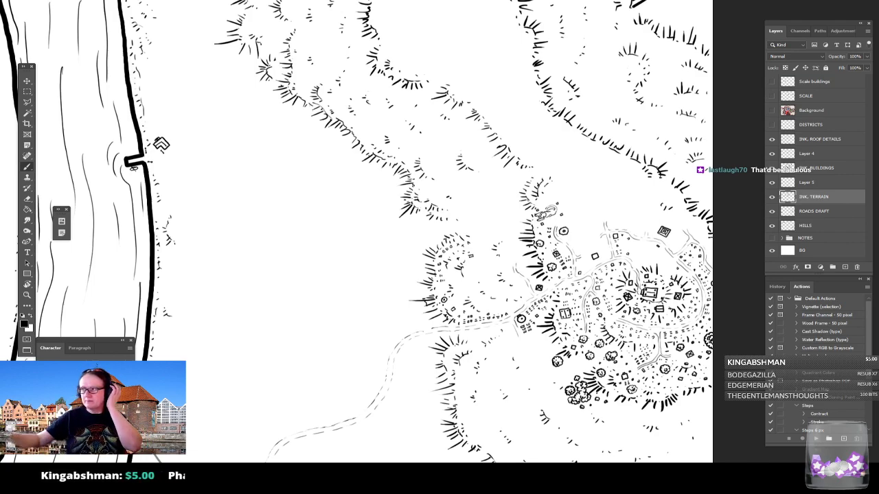
# Ink a scalloped round shape, small square huts and dots around the lane northwest of the main road.
pyautogui.scroll(3, 565, 245)
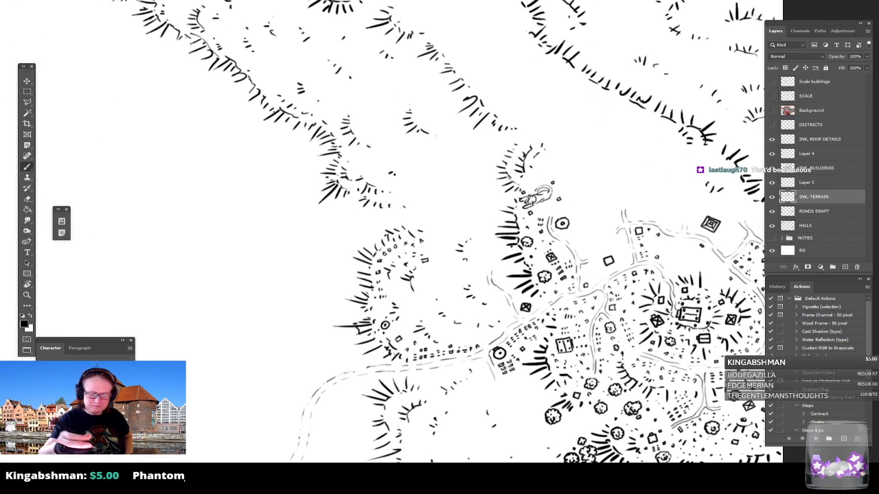
pyautogui.moveTo(566, 246); pyautogui.dragTo(524, 301)
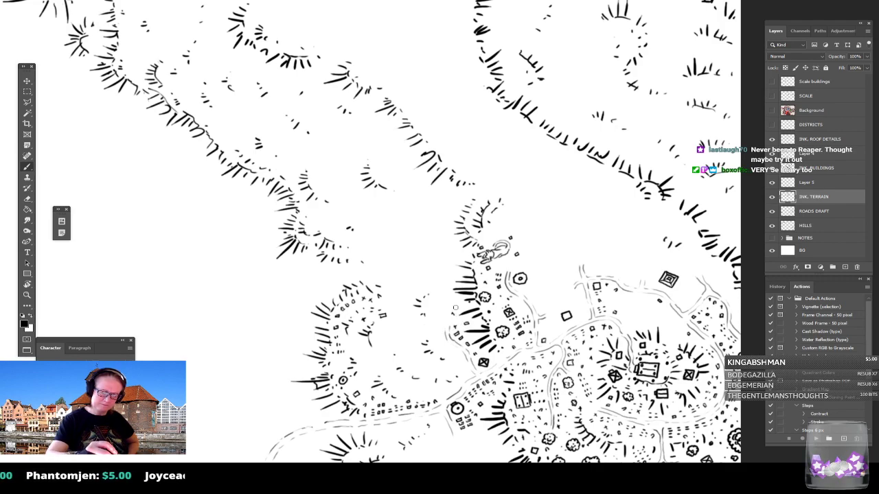
pyautogui.moveTo(441, 318)
pyautogui.mouseDown()
pyautogui.moveTo(438, 326)
pyautogui.moveTo(448, 322)
pyautogui.moveTo(443, 312)
pyautogui.moveTo(438, 321)
pyautogui.mouseUp()
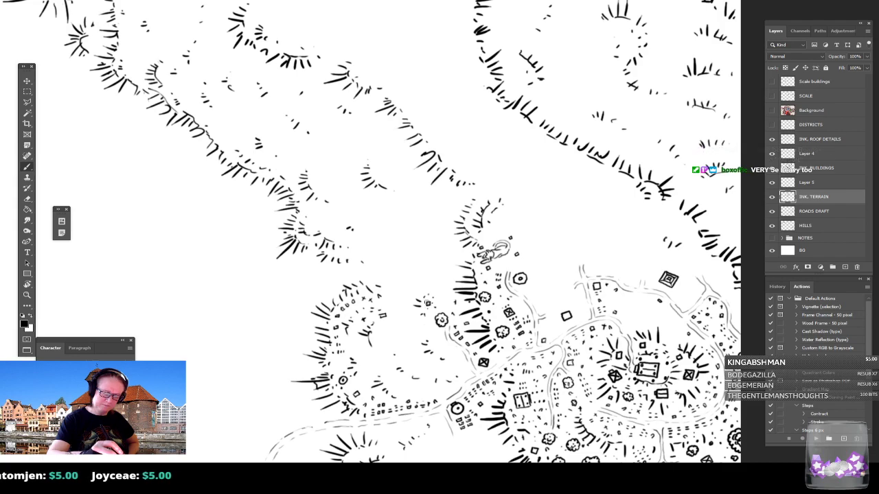
pyautogui.moveTo(435, 346); pyautogui.dragTo(435, 344)
pyautogui.scroll(-6, 431, 348)
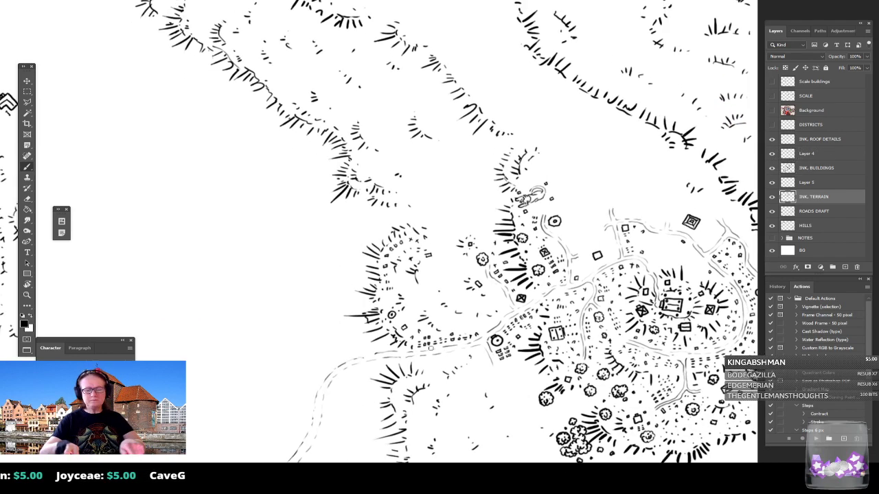
# Fill the area between the northern road and the road around the central hill with small huts and dots.
pyautogui.scroll(3, 672, 388)
pyautogui.moveTo(673, 385); pyautogui.dragTo(625, 454)
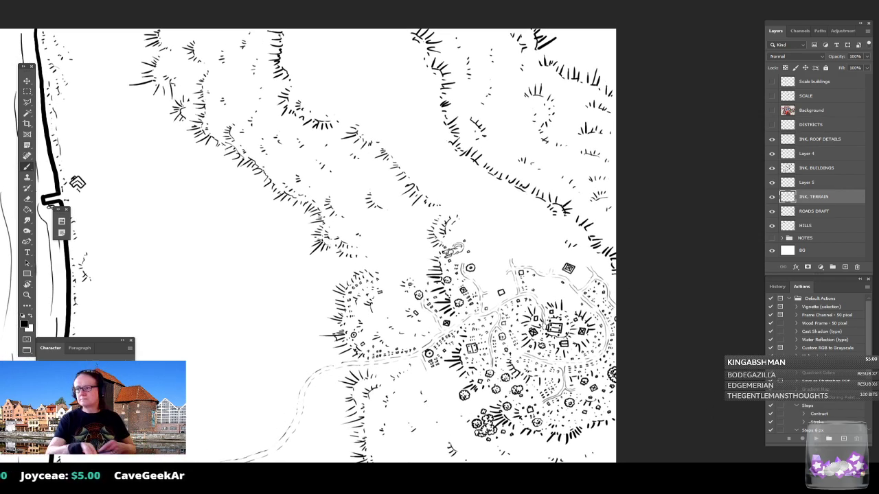
pyautogui.moveTo(384, 288); pyautogui.dragTo(384, 303)
pyautogui.scroll(4, 516, 295)
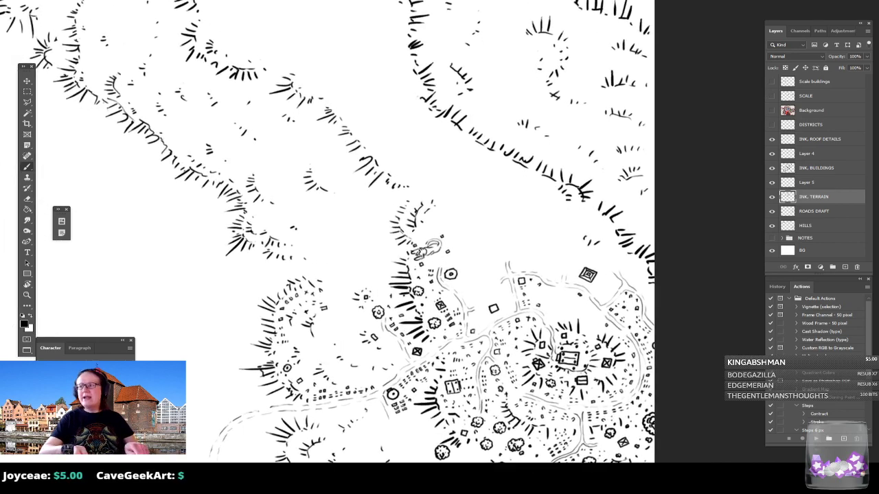
pyautogui.moveTo(515, 295); pyautogui.dragTo(497, 313)
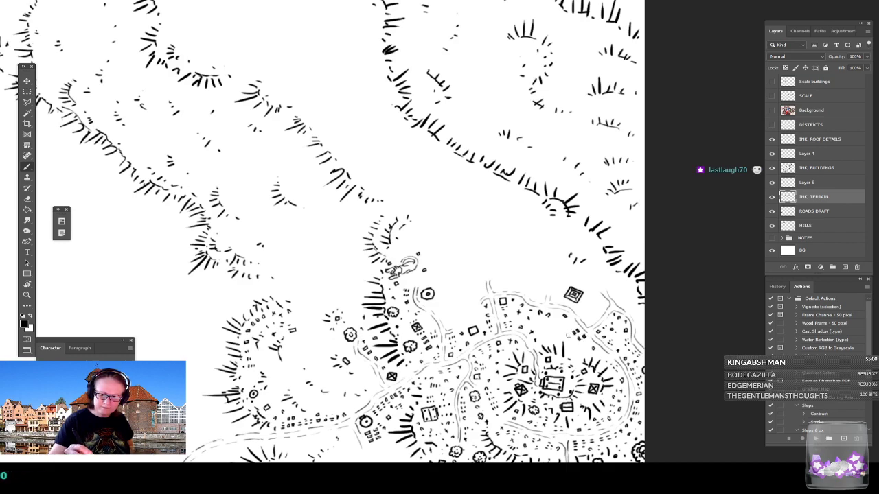
pyautogui.moveTo(569, 335)
pyautogui.mouseDown()
pyautogui.moveTo(592, 345)
pyautogui.moveTo(579, 347)
pyautogui.moveTo(586, 354)
pyautogui.moveTo(570, 349)
pyautogui.mouseUp()
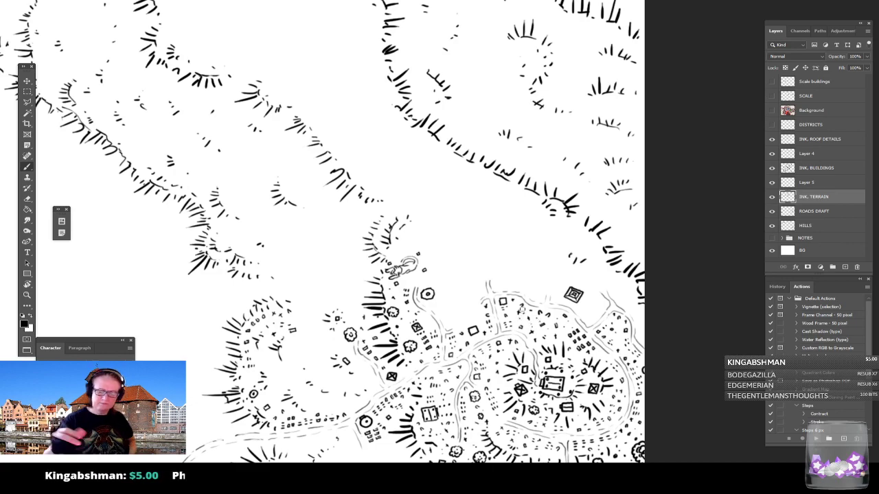
# Ink a scalloped round shape and small dots at the northeastern road fork, east of the stepped square building.
pyautogui.scroll(-3, 522, 310)
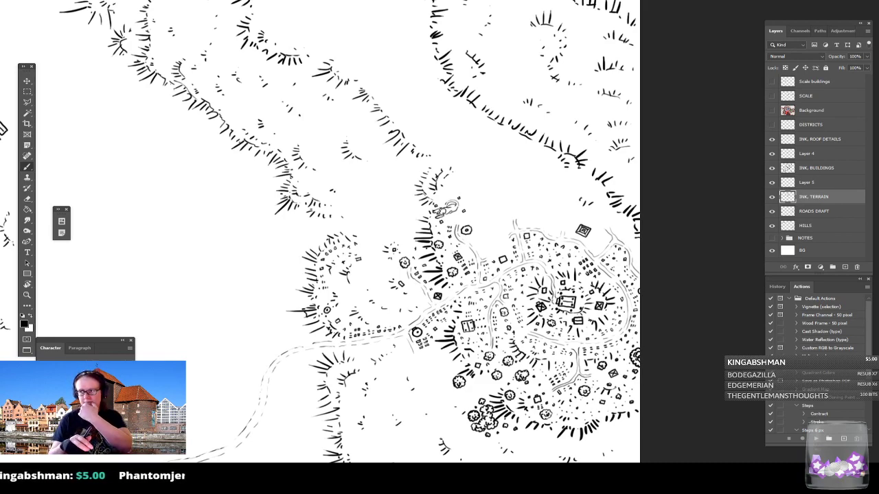
pyautogui.scroll(2, 525, 269)
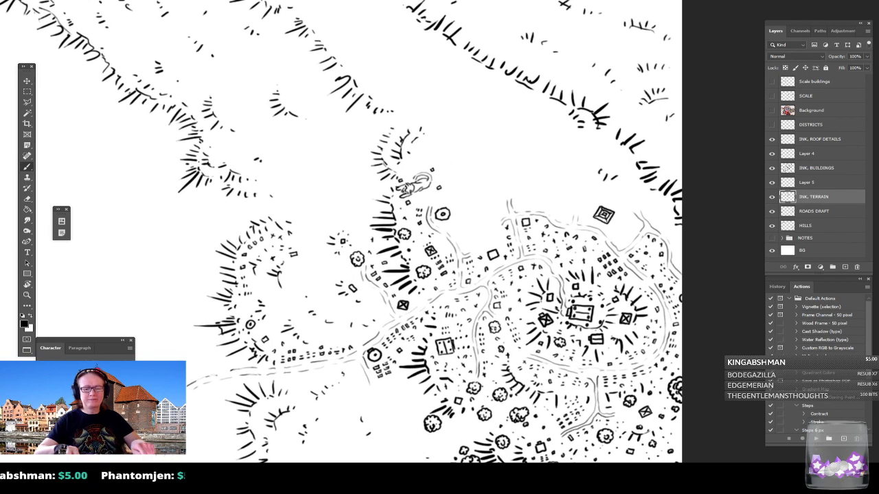
pyautogui.scroll(1, 525, 269)
pyautogui.moveTo(525, 270); pyautogui.dragTo(501, 298)
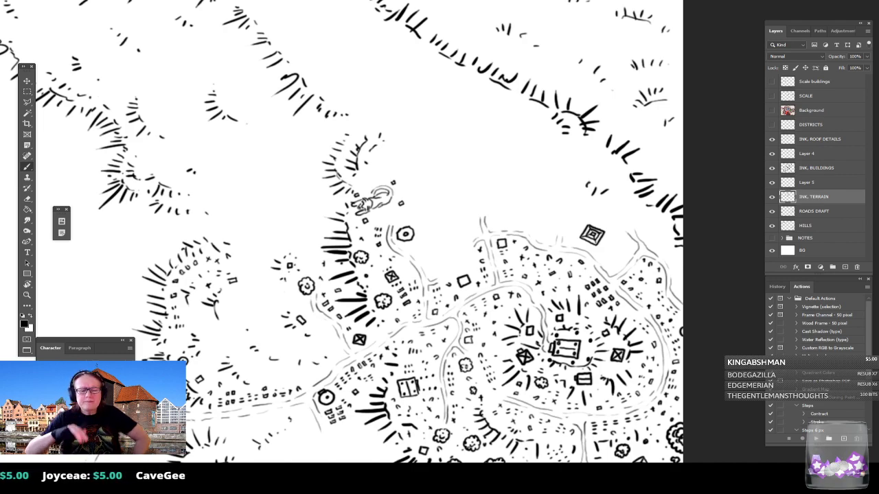
pyautogui.moveTo(385, 233); pyautogui.dragTo(241, 275)
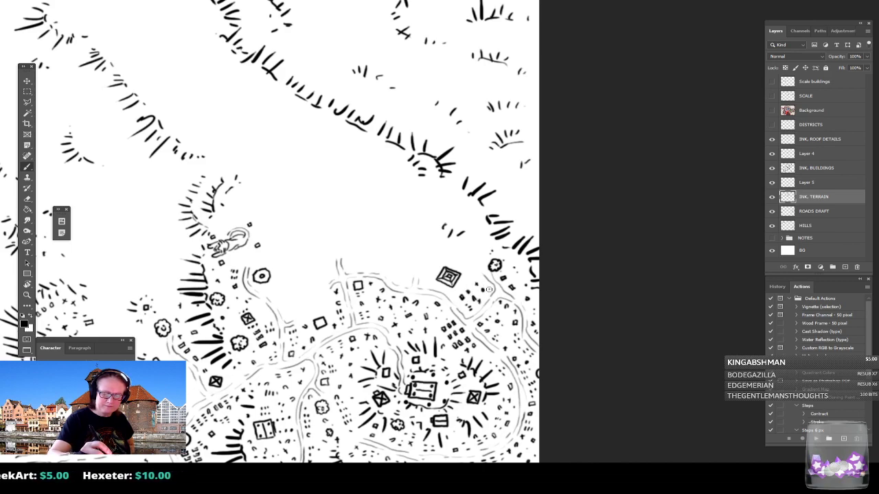
# Ink scalloped round shapes and small dots north of the stepped square building, along the foot of the northeastern ridge.
pyautogui.moveTo(457, 262)
pyautogui.mouseDown()
pyautogui.moveTo(473, 261)
pyautogui.moveTo(471, 246)
pyautogui.moveTo(455, 247)
pyautogui.moveTo(453, 258)
pyautogui.moveTo(467, 259)
pyautogui.moveTo(475, 211)
pyautogui.moveTo(452, 215)
pyautogui.moveTo(446, 197)
pyautogui.moveTo(455, 194)
pyautogui.moveTo(443, 186)
pyautogui.moveTo(439, 199)
pyautogui.moveTo(451, 195)
pyautogui.mouseUp()
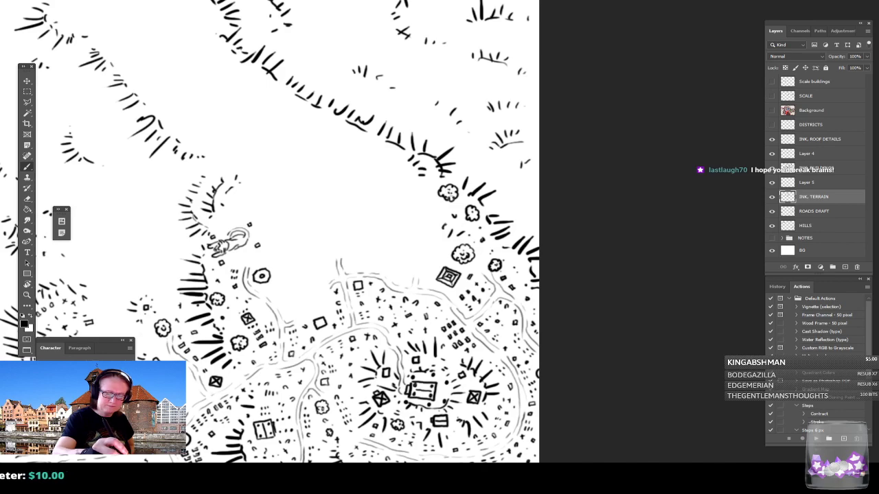
# Ink a crossed square building on the small hill north of the creature outline, and rows of huts east of the octagonal building below it.
pyautogui.hscroll(-2, 443, 211)
pyautogui.scroll(-3, 443, 211)
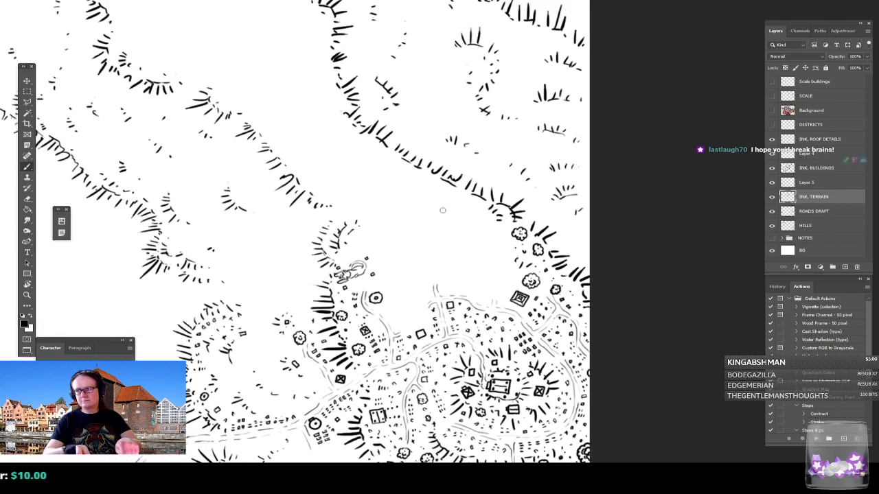
pyautogui.moveTo(442, 211); pyautogui.dragTo(508, 246)
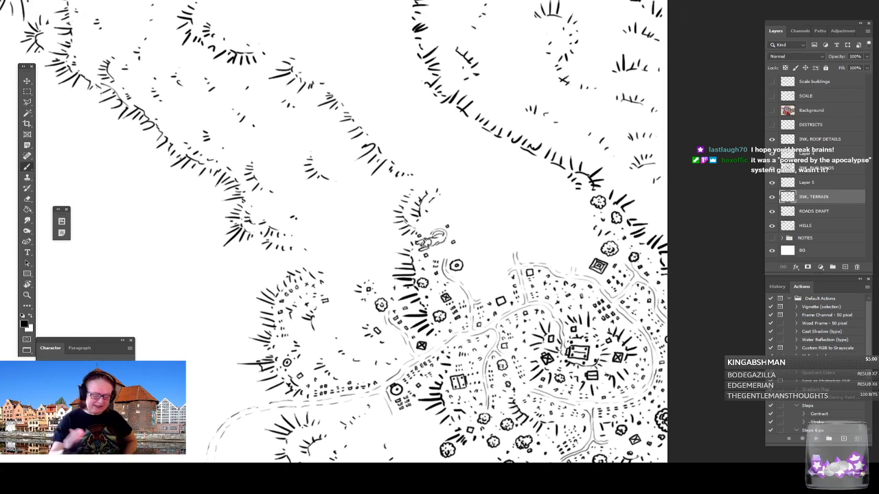
pyautogui.moveTo(508, 245); pyautogui.dragTo(510, 321)
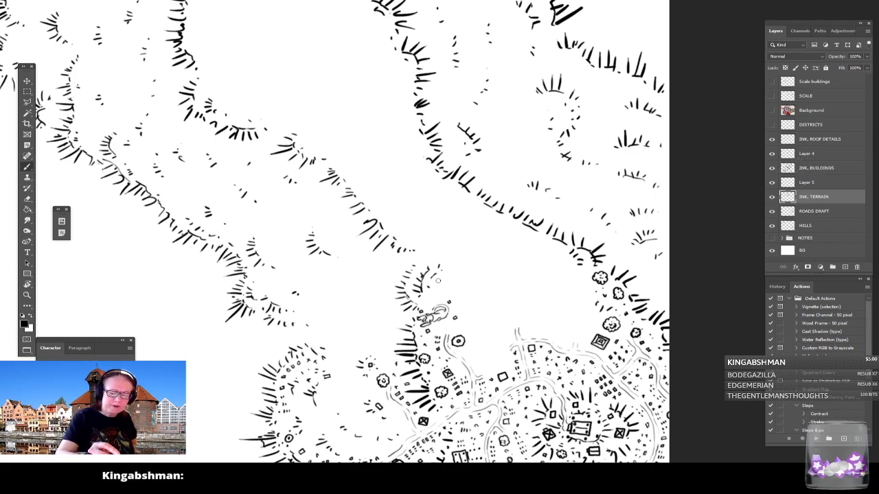
pyautogui.moveTo(437, 284)
pyautogui.mouseDown()
pyautogui.moveTo(445, 291)
pyautogui.moveTo(447, 280)
pyautogui.mouseUp()
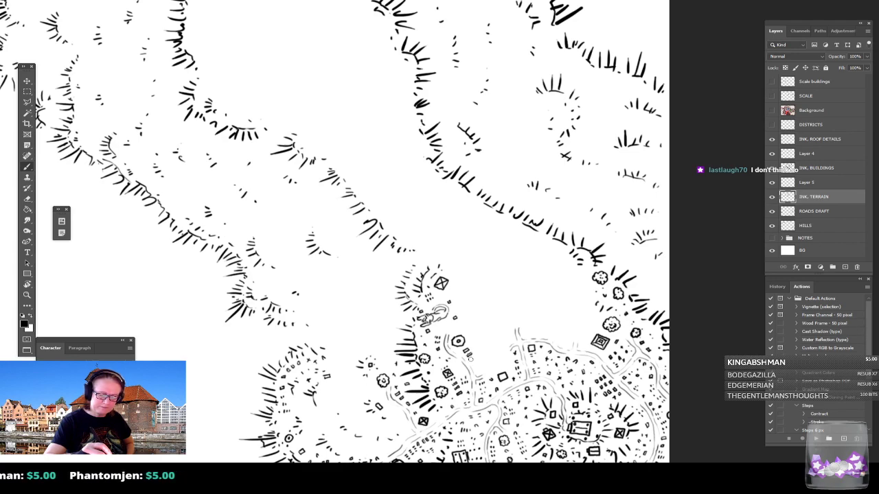
pyautogui.moveTo(472, 347)
pyautogui.mouseDown()
pyautogui.moveTo(482, 357)
pyautogui.moveTo(489, 347)
pyautogui.mouseUp()
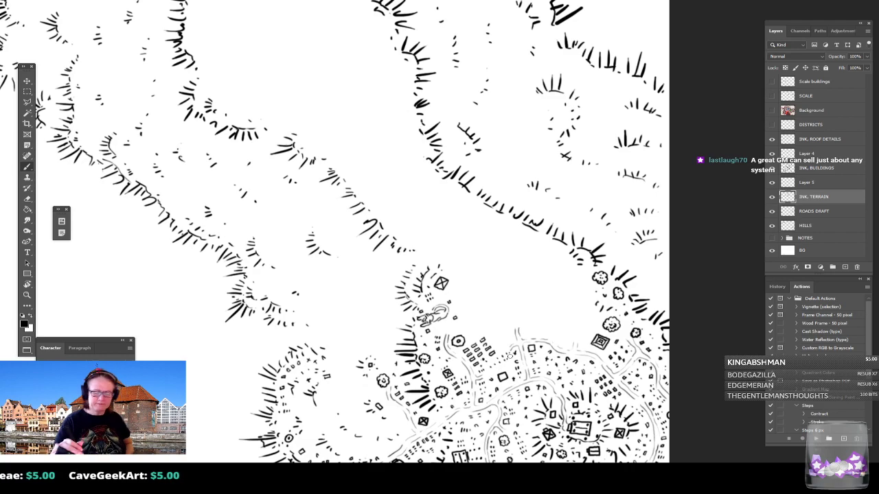
# Ink a small crossed square building between the new hut rows and the northern road junction.
pyautogui.scroll(-3, 510, 356)
pyautogui.scroll(2, 510, 356)
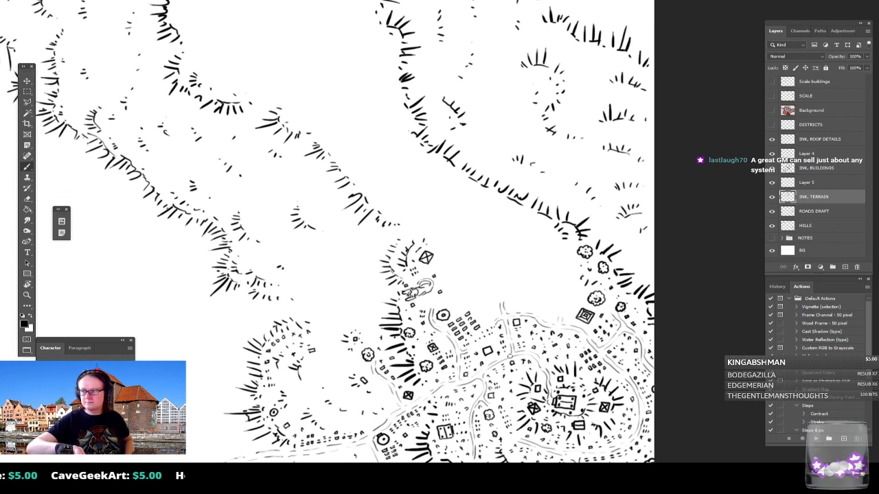
pyautogui.scroll(2, 510, 357)
pyautogui.hscroll(2, 510, 357)
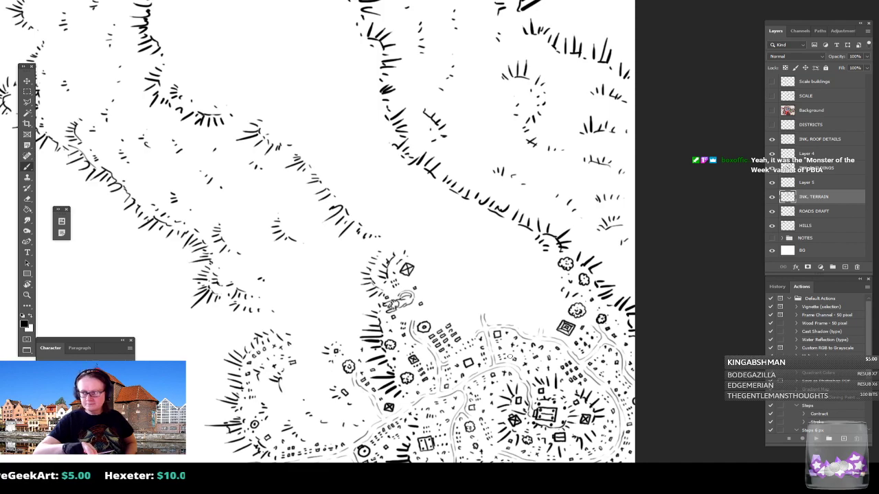
pyautogui.scroll(1, 510, 357)
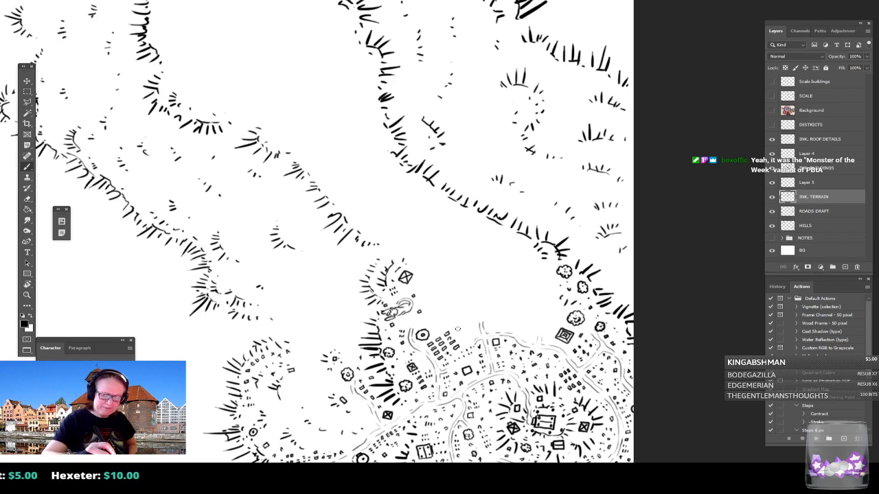
pyautogui.moveTo(460, 331)
pyautogui.mouseDown()
pyautogui.moveTo(468, 326)
pyautogui.moveTo(460, 331)
pyautogui.moveTo(470, 336)
pyautogui.mouseUp()
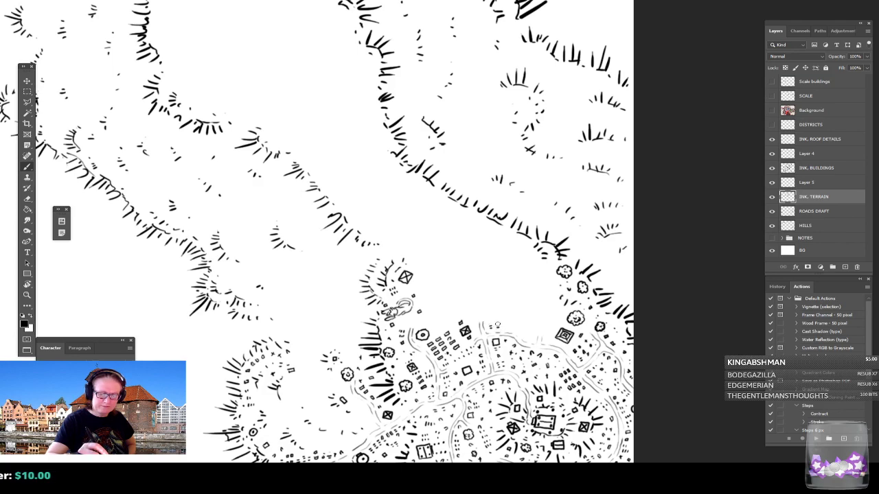
# Ink small huts along the northern road's upper side and a small square building northwest of the stepped square building.
pyautogui.moveTo(502, 321); pyautogui.dragTo(510, 326)
pyautogui.moveTo(508, 321); pyautogui.dragTo(516, 326)
pyautogui.moveTo(514, 321); pyautogui.dragTo(517, 320)
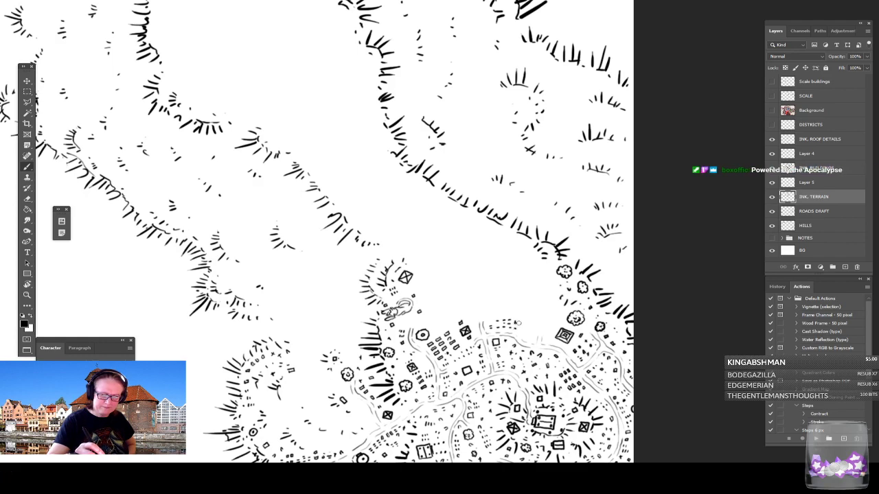
pyautogui.moveTo(530, 332); pyautogui.dragTo(530, 336)
pyautogui.moveTo(530, 332)
pyautogui.mouseDown()
pyautogui.moveTo(525, 324)
pyautogui.moveTo(548, 331)
pyautogui.moveTo(539, 305)
pyautogui.moveTo(546, 298)
pyautogui.moveTo(541, 306)
pyautogui.mouseUp()
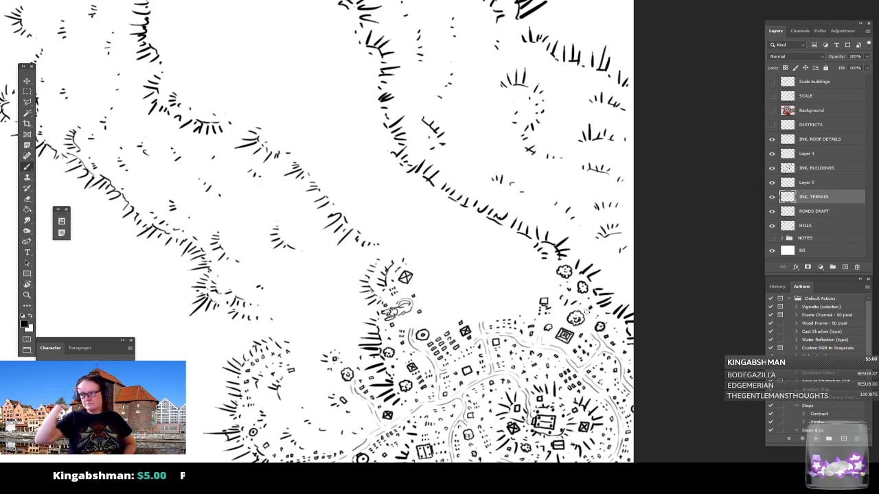
# Ink a large octagonal building with a central circle and radiating roof lines in the open ground north of the village.
pyautogui.moveTo(587, 312); pyautogui.dragTo(631, 247)
pyautogui.scroll(-5, 585, 313)
pyautogui.scroll(3, 585, 312)
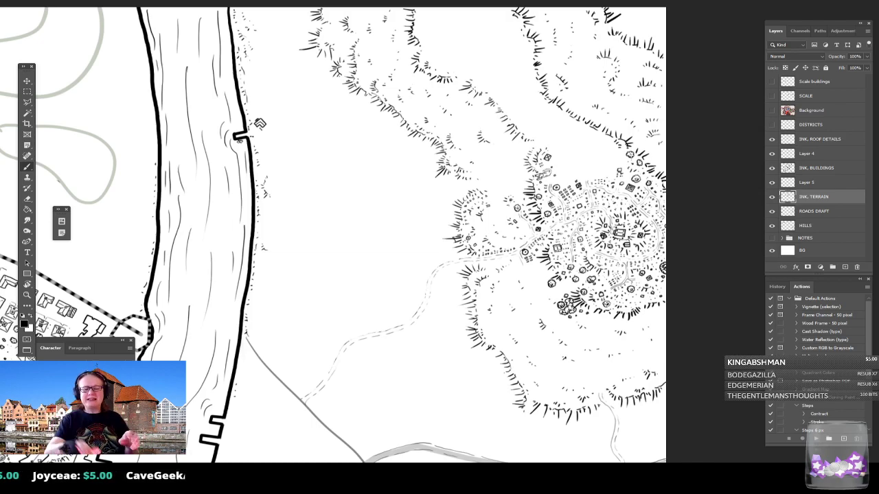
pyautogui.moveTo(573, 215); pyautogui.dragTo(480, 309)
pyautogui.scroll(4, 480, 309)
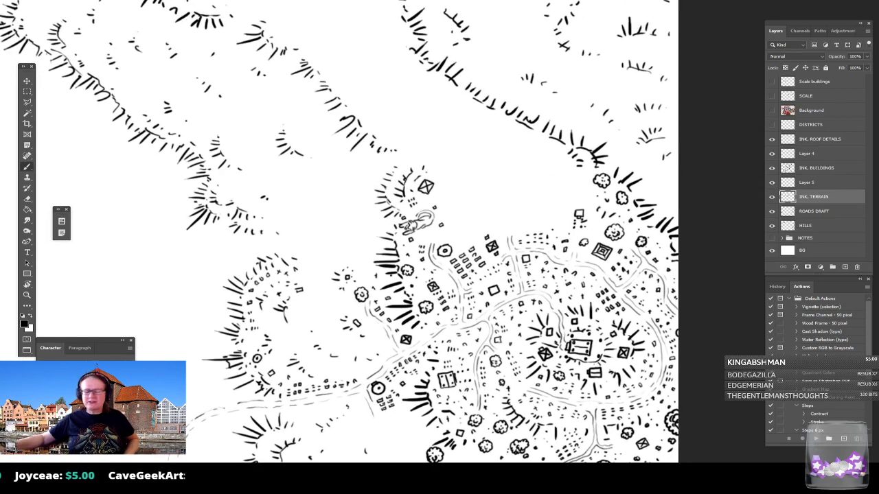
pyautogui.moveTo(453, 206); pyautogui.dragTo(400, 271)
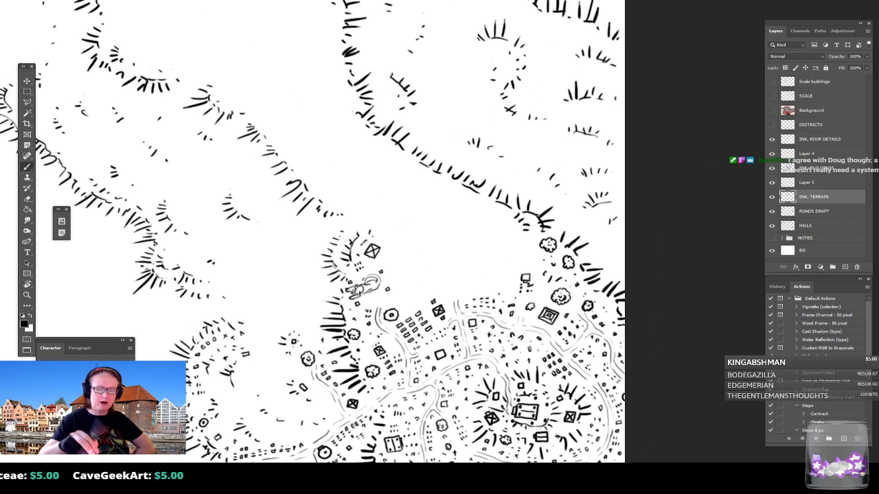
pyautogui.moveTo(411, 214); pyautogui.dragTo(390, 244)
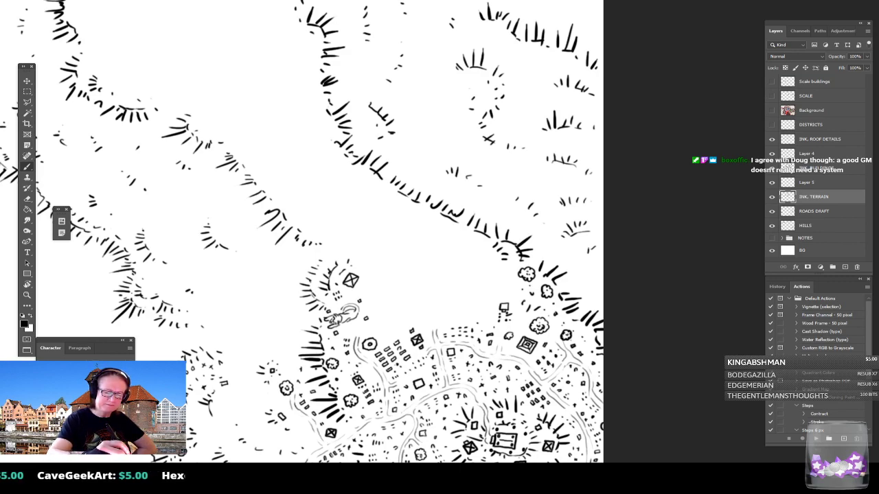
pyautogui.moveTo(403, 272)
pyautogui.mouseDown()
pyautogui.moveTo(404, 292)
pyautogui.moveTo(418, 291)
pyautogui.moveTo(429, 284)
pyautogui.moveTo(425, 268)
pyautogui.moveTo(410, 267)
pyautogui.moveTo(426, 291)
pyautogui.mouseUp()
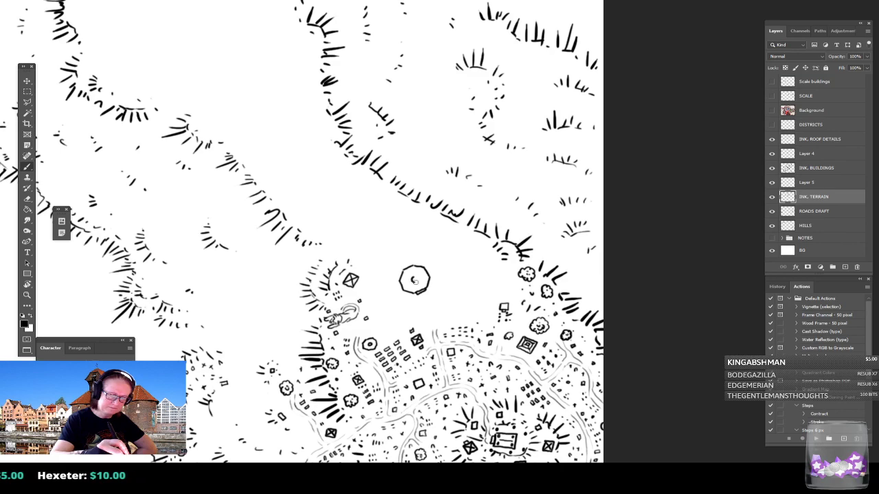
pyautogui.click(415, 279)
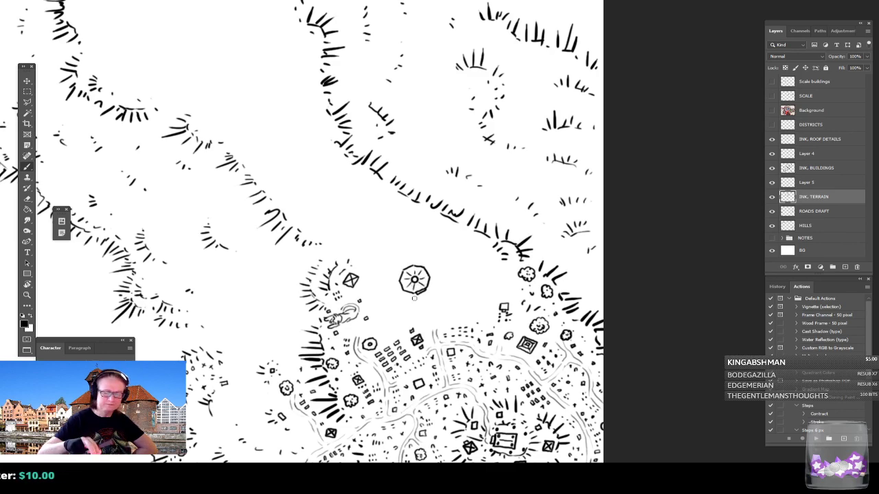
# Draw a ring road with short branching lanes around the large octagonal building.
pyautogui.scroll(-1, 414, 298)
pyautogui.hscroll(-1, 414, 298)
pyautogui.scroll(1, 414, 299)
pyautogui.hscroll(1, 414, 299)
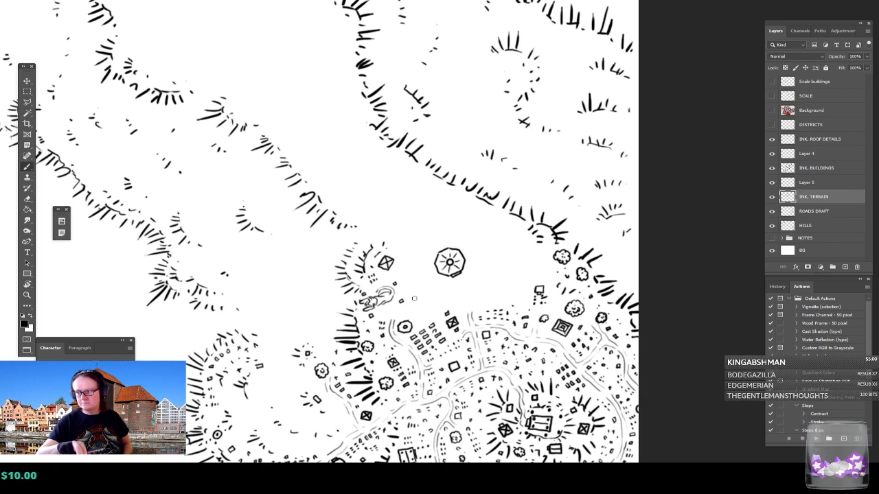
pyautogui.hscroll(1, 414, 299)
pyautogui.scroll(1, 414, 298)
pyautogui.scroll(2, 414, 299)
pyautogui.hscroll(2, 414, 299)
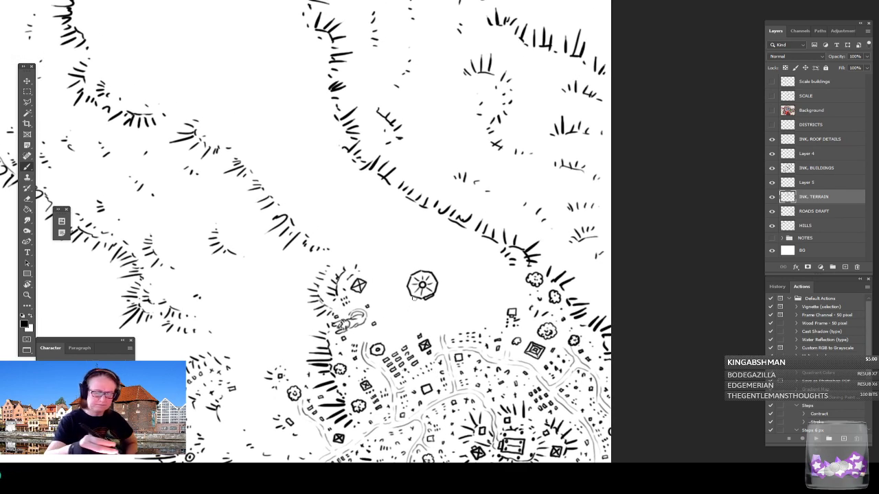
pyautogui.hscroll(1, 413, 298)
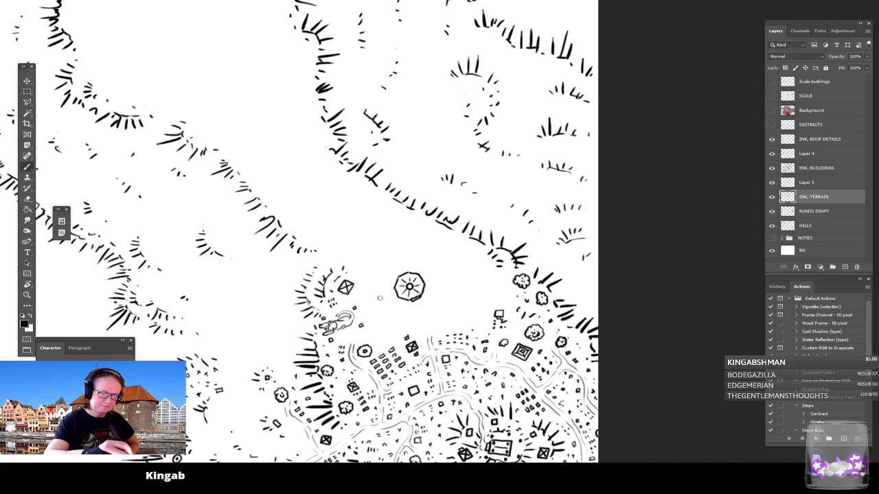
pyautogui.moveTo(383, 296)
pyautogui.mouseDown()
pyautogui.moveTo(400, 261)
pyautogui.moveTo(435, 270)
pyautogui.moveTo(433, 291)
pyautogui.moveTo(416, 308)
pyautogui.moveTo(423, 312)
pyautogui.moveTo(428, 301)
pyautogui.moveTo(394, 301)
pyautogui.moveTo(399, 307)
pyautogui.moveTo(456, 289)
pyautogui.mouseUp()
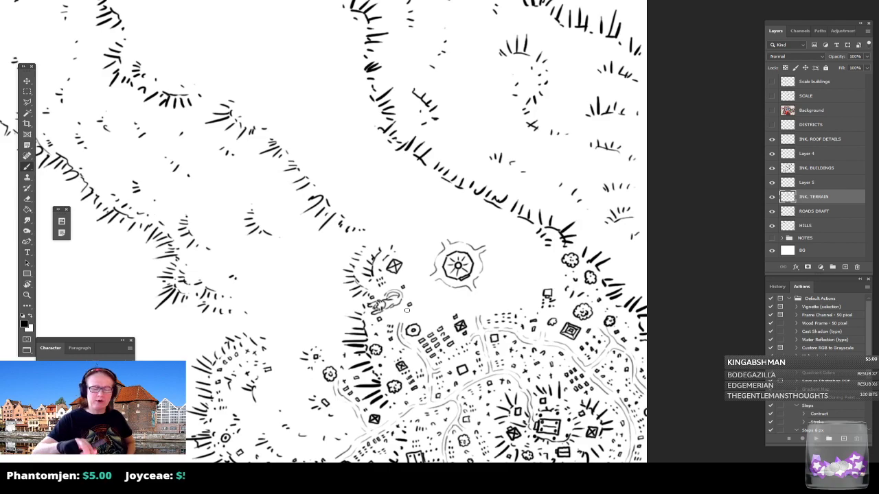
# Ink small scalloped round shapes along the southeastern side of the ring road.
pyautogui.moveTo(468, 300)
pyautogui.mouseDown()
pyautogui.moveTo(475, 309)
pyautogui.moveTo(468, 302)
pyautogui.mouseUp()
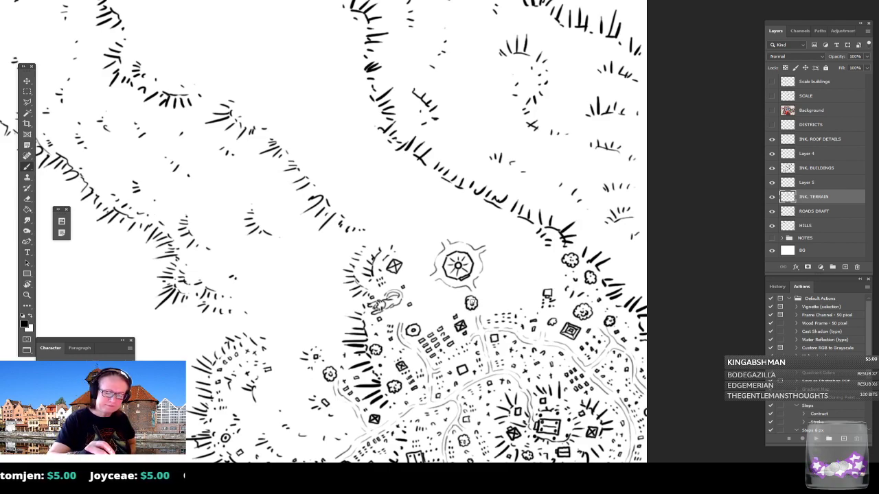
pyautogui.click(487, 295)
pyautogui.moveTo(483, 279)
pyautogui.mouseDown()
pyautogui.moveTo(490, 281)
pyautogui.moveTo(479, 279)
pyautogui.moveTo(487, 276)
pyautogui.moveTo(483, 260)
pyautogui.moveTo(491, 260)
pyautogui.moveTo(486, 267)
pyautogui.mouseUp()
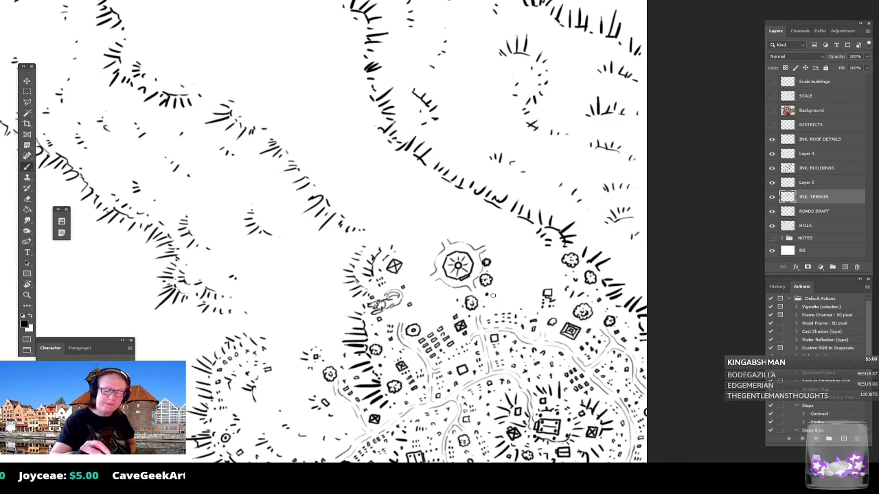
# Ink rows of small huts east and north of the ring road around the octagonal building.
pyautogui.moveTo(494, 291)
pyautogui.mouseDown()
pyautogui.moveTo(493, 272)
pyautogui.moveTo(519, 277)
pyautogui.moveTo(533, 294)
pyautogui.mouseUp()
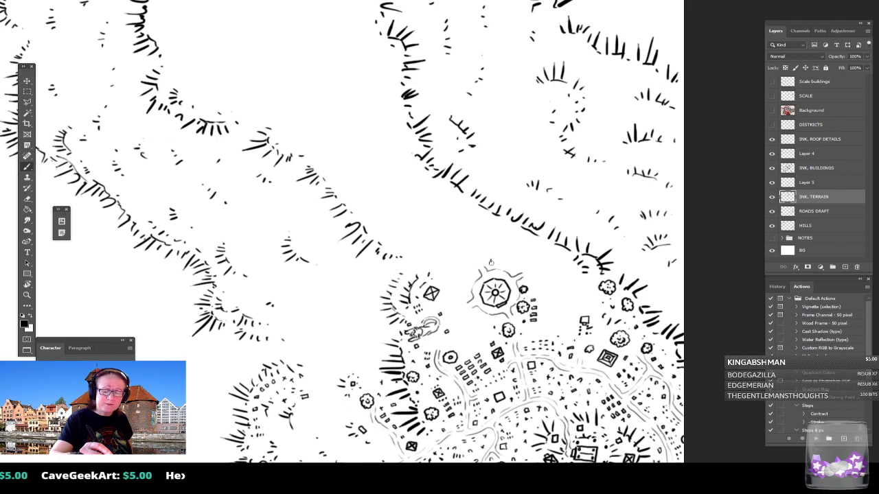
pyautogui.moveTo(496, 259); pyautogui.dragTo(505, 264)
pyautogui.moveTo(503, 259); pyautogui.dragTo(510, 265)
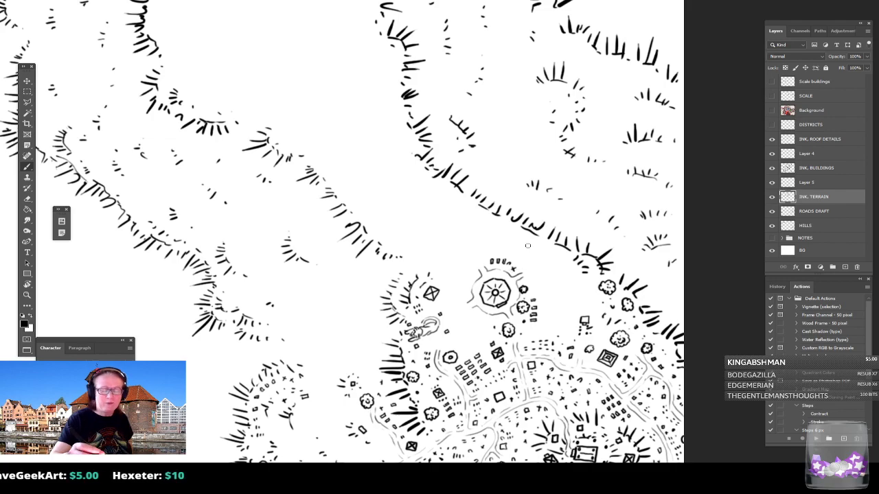
# Ink scalloped round shapes, a small hut and dots between the octagonal building and the northern ridge.
pyautogui.moveTo(486, 251)
pyautogui.mouseDown()
pyautogui.moveTo(525, 260)
pyautogui.moveTo(495, 229)
pyautogui.moveTo(491, 240)
pyautogui.moveTo(493, 231)
pyautogui.moveTo(522, 253)
pyautogui.moveTo(534, 256)
pyautogui.moveTo(533, 244)
pyautogui.moveTo(521, 249)
pyautogui.moveTo(541, 276)
pyautogui.moveTo(533, 267)
pyautogui.moveTo(562, 280)
pyautogui.moveTo(565, 272)
pyautogui.moveTo(554, 272)
pyautogui.mouseUp()
pyautogui.click(490, 226)
pyautogui.click(484, 237)
pyautogui.click(495, 222)
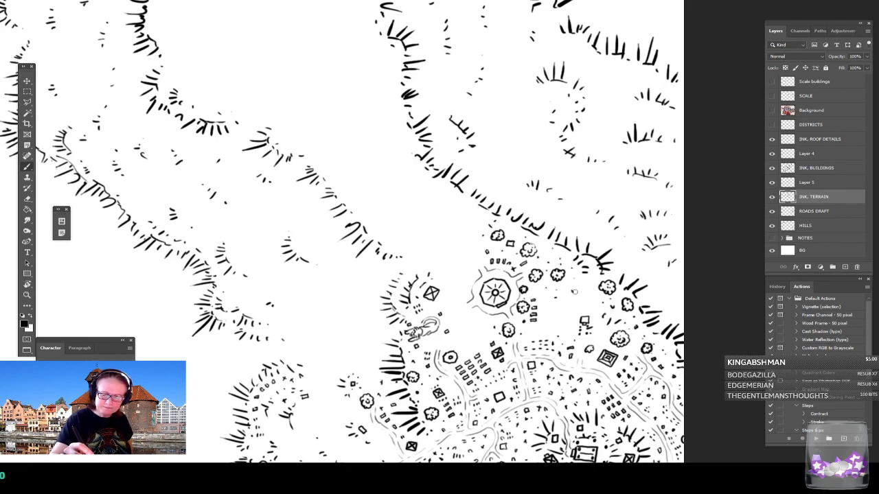
# Fill the ground southeast of the octagonal building with small huts and dots.
pyautogui.click(575, 298)
pyautogui.click(580, 296)
pyautogui.click(564, 298)
pyautogui.moveTo(550, 309); pyautogui.dragTo(553, 320)
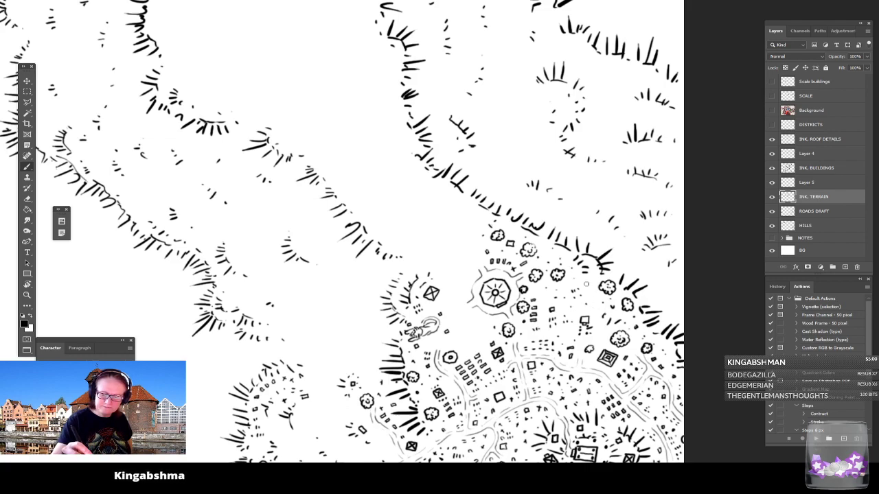
# Examine the inked hill village together with the surrounding ridges and the western approach road.
pyautogui.moveTo(589, 284); pyautogui.dragTo(646, 190)
pyautogui.scroll(-4, 606, 320)
pyautogui.moveTo(606, 320); pyautogui.dragTo(572, 233)
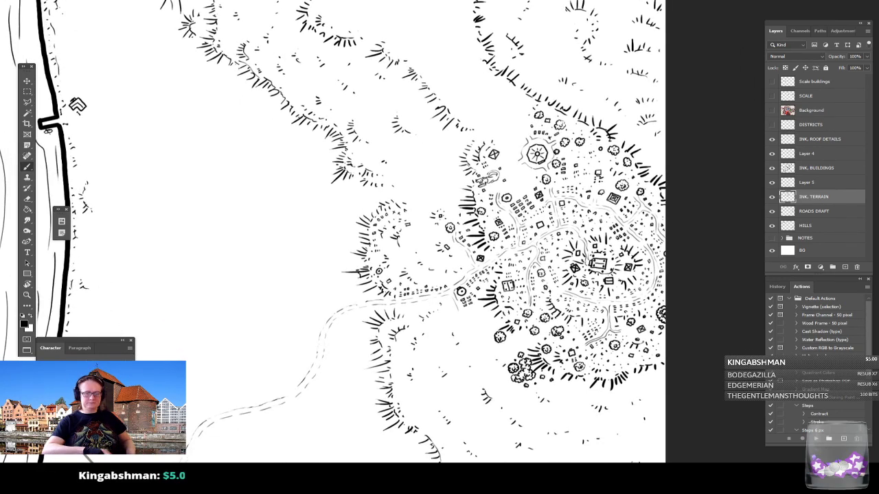
pyautogui.moveTo(572, 233); pyautogui.dragTo(561, 348)
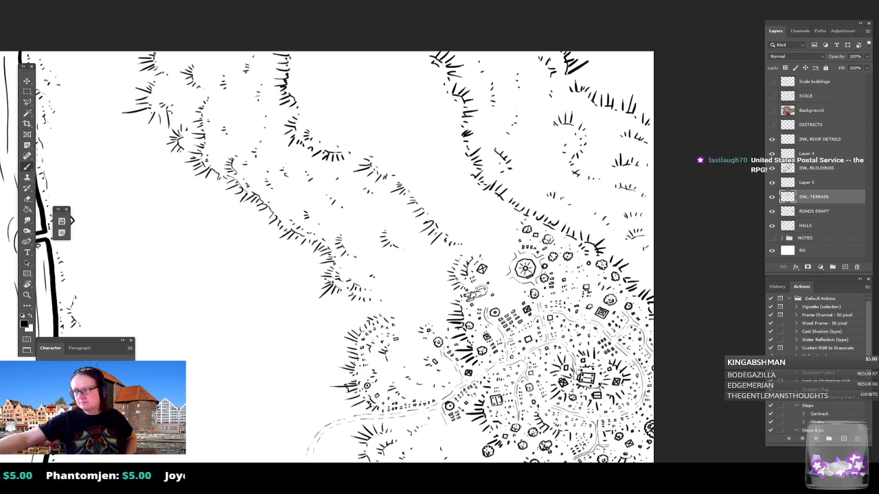
pyautogui.moveTo(385, 288); pyautogui.dragTo(377, 235)
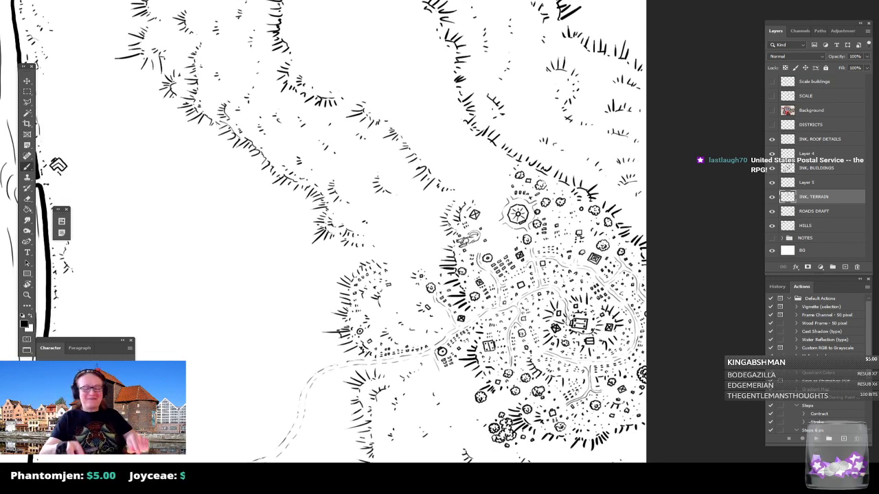
pyautogui.scroll(4, 482, 354)
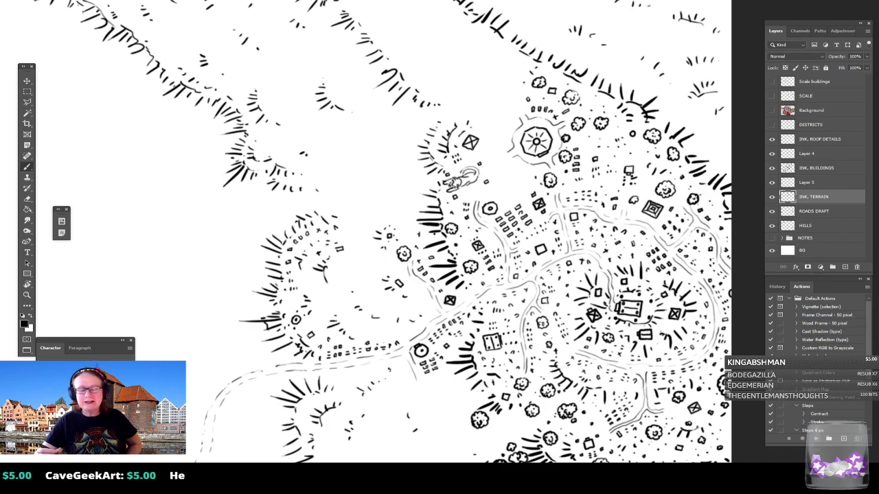
pyautogui.moveTo(412, 240); pyautogui.dragTo(522, 255)
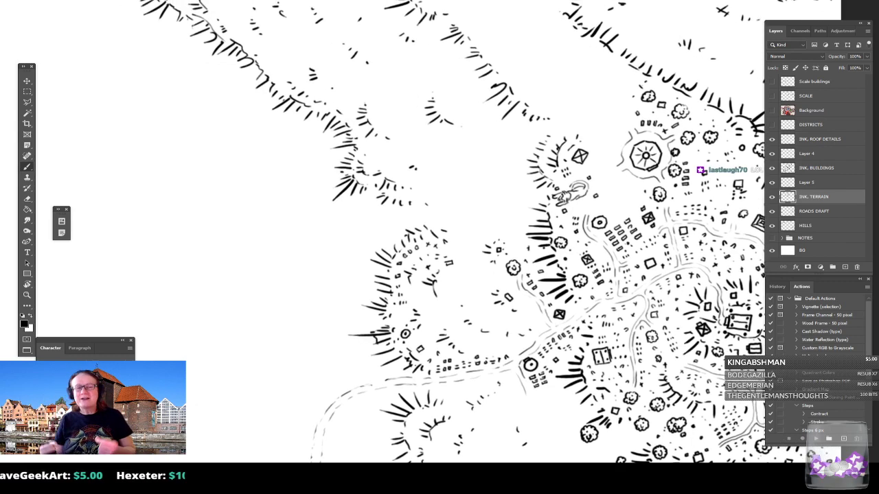
pyautogui.moveTo(480, 254); pyautogui.dragTo(458, 247)
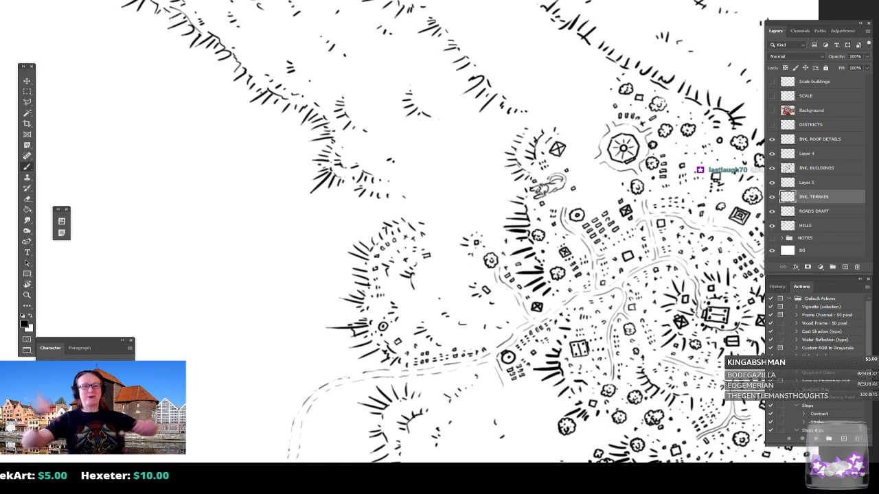
pyautogui.moveTo(481, 247); pyautogui.dragTo(451, 258)
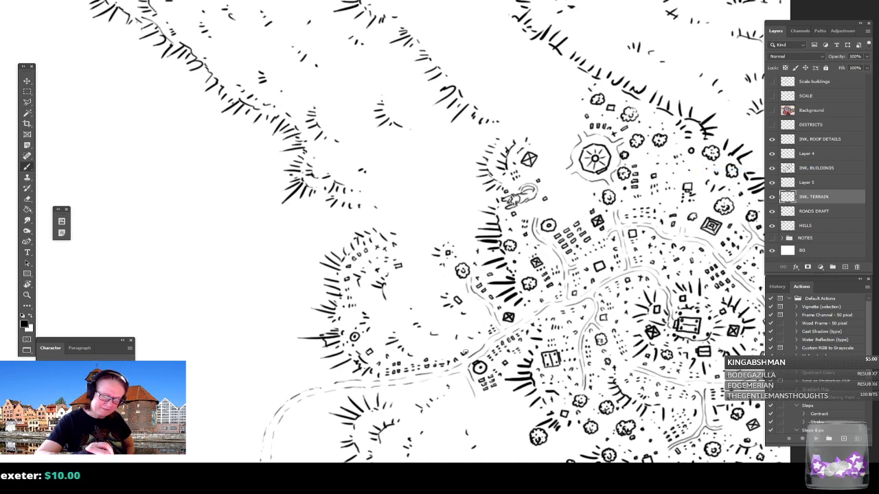
# Ink small huts north of the approach road and three scalloped round shapes inside the western hill spur.
pyautogui.moveTo(465, 339)
pyautogui.mouseDown()
pyautogui.moveTo(473, 349)
pyautogui.moveTo(470, 343)
pyautogui.mouseUp()
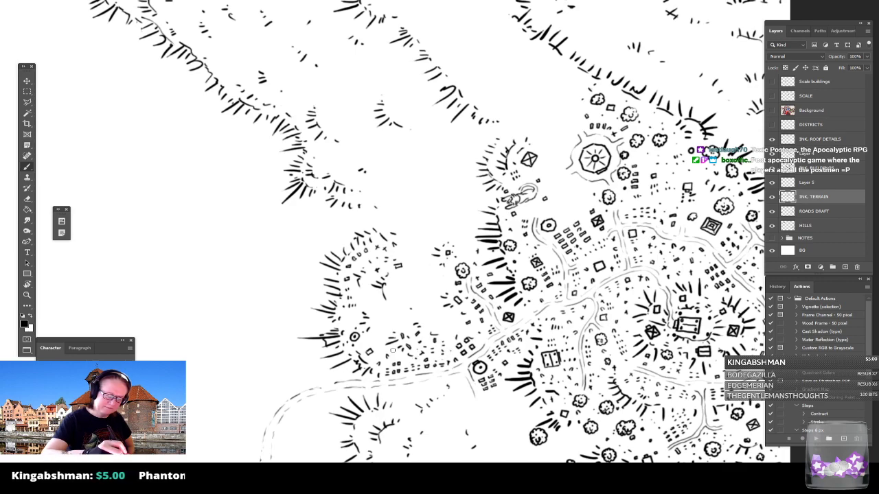
pyautogui.moveTo(377, 346)
pyautogui.mouseDown()
pyautogui.moveTo(381, 336)
pyautogui.moveTo(370, 337)
pyautogui.moveTo(374, 345)
pyautogui.moveTo(401, 323)
pyautogui.moveTo(388, 315)
pyautogui.moveTo(387, 325)
pyautogui.moveTo(393, 320)
pyautogui.mouseUp()
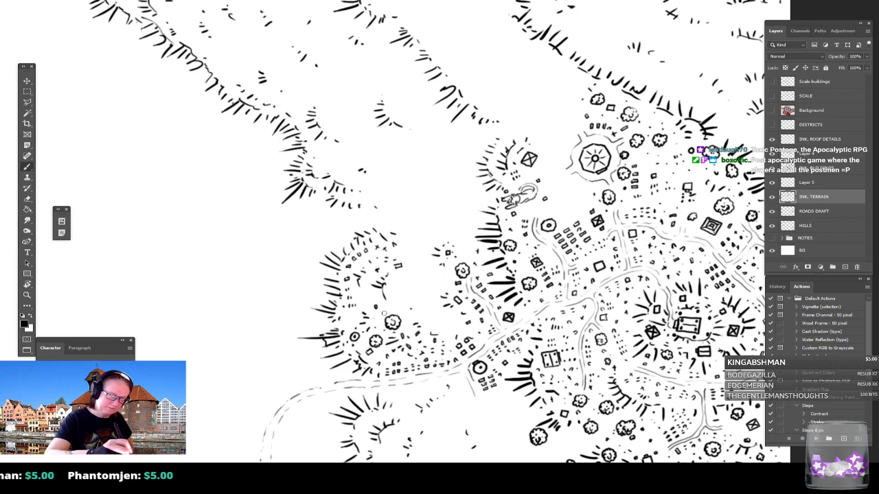
pyautogui.moveTo(350, 321)
pyautogui.mouseDown()
pyautogui.moveTo(403, 305)
pyautogui.moveTo(405, 291)
pyautogui.moveTo(390, 287)
pyautogui.moveTo(392, 300)
pyautogui.moveTo(400, 297)
pyautogui.mouseUp()
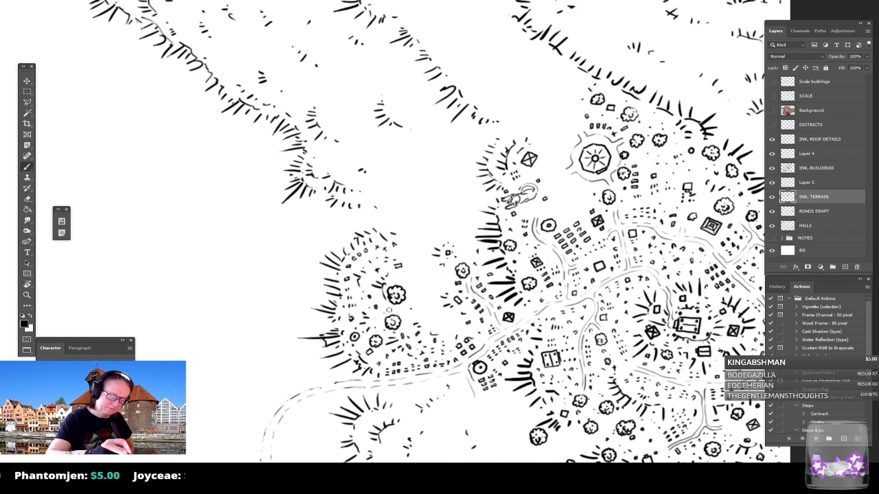
# Scatter dots and small huts across the western spur, adding a large scalloped shape near its eastern side and a small one at its northern edge.
pyautogui.click(408, 302)
pyautogui.click(399, 277)
pyautogui.click(419, 309)
pyautogui.click(429, 321)
pyautogui.click(446, 321)
pyautogui.click(450, 329)
pyautogui.moveTo(434, 278)
pyautogui.mouseDown()
pyautogui.moveTo(443, 284)
pyautogui.moveTo(448, 274)
pyautogui.moveTo(440, 266)
pyautogui.moveTo(430, 275)
pyautogui.moveTo(441, 283)
pyautogui.mouseUp()
pyautogui.click(417, 272)
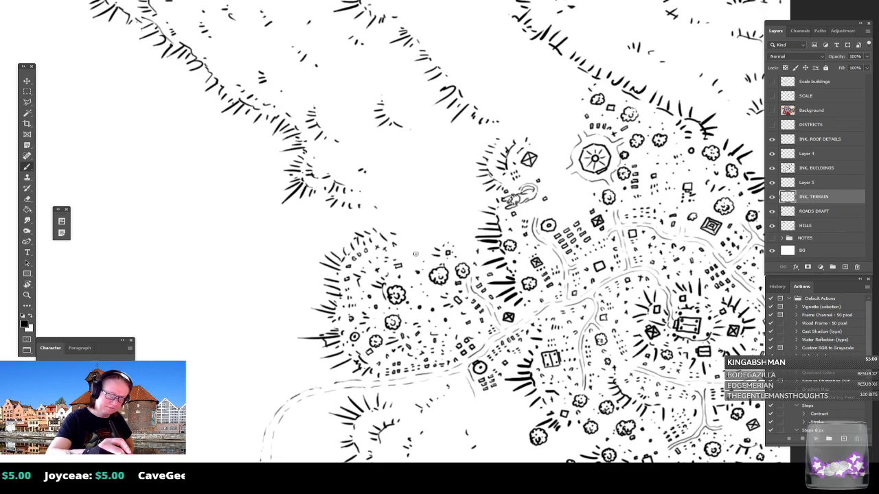
pyautogui.moveTo(414, 239); pyautogui.dragTo(416, 237)
pyautogui.moveTo(367, 256); pyautogui.dragTo(421, 230)
# Ink a row of small huts along the north side of the approach road and a crossed-roof building inside its bend.
pyautogui.scroll(-5, 421, 230)
pyautogui.scroll(1, 421, 230)
pyautogui.moveTo(160, 149); pyautogui.dragTo(178, 119)
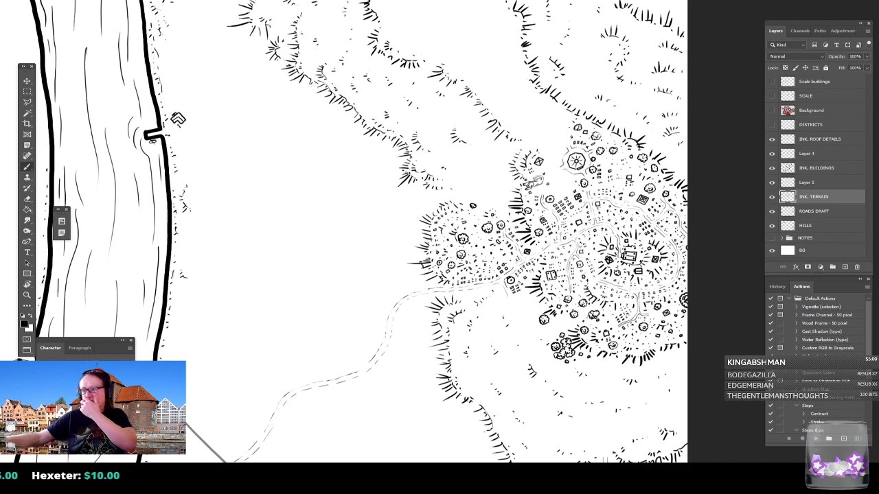
pyautogui.moveTo(177, 118); pyautogui.dragTo(173, 126)
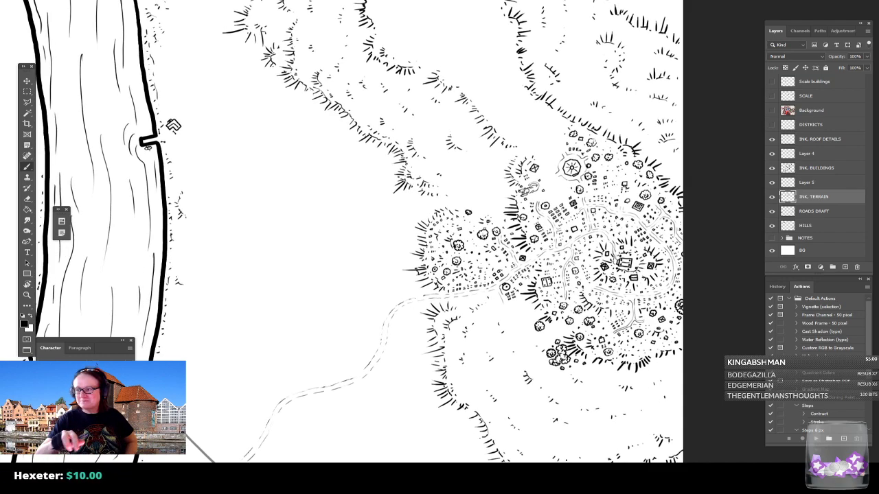
pyautogui.scroll(4, 496, 357)
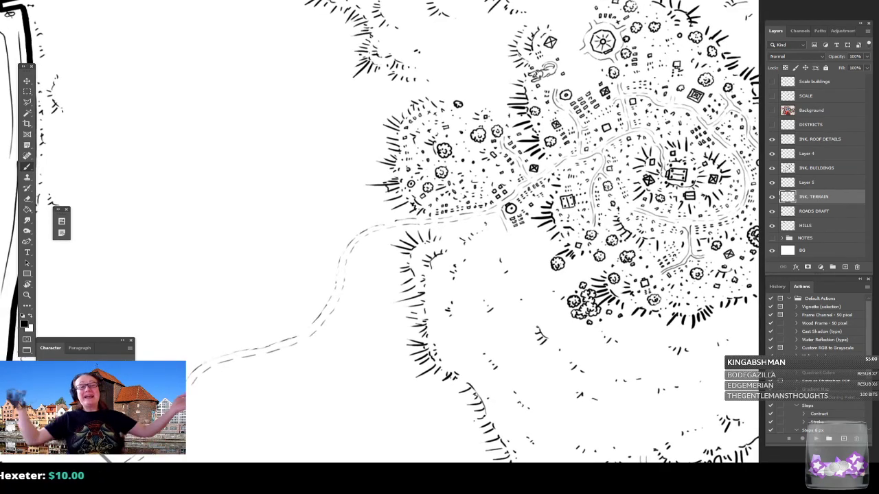
pyautogui.moveTo(412, 233); pyautogui.dragTo(484, 313)
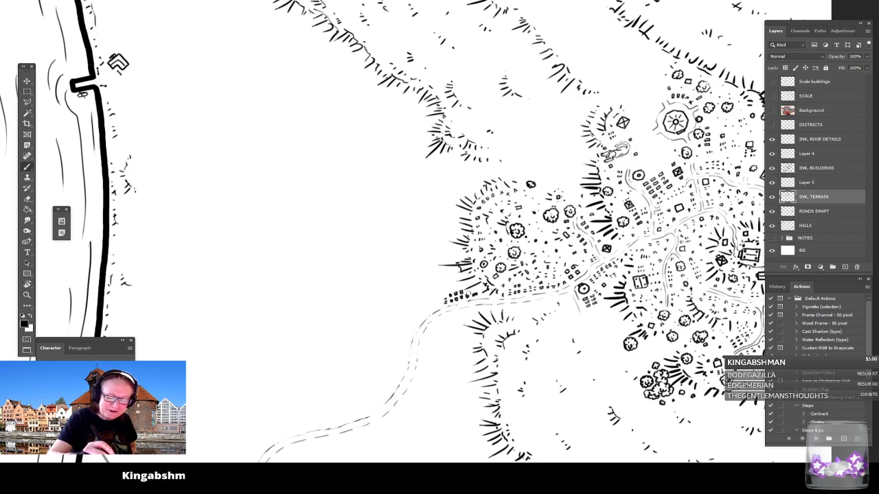
pyautogui.moveTo(425, 308)
pyautogui.mouseDown()
pyautogui.moveTo(424, 341)
pyautogui.moveTo(439, 334)
pyautogui.moveTo(429, 330)
pyautogui.moveTo(436, 340)
pyautogui.moveTo(427, 340)
pyautogui.mouseUp()
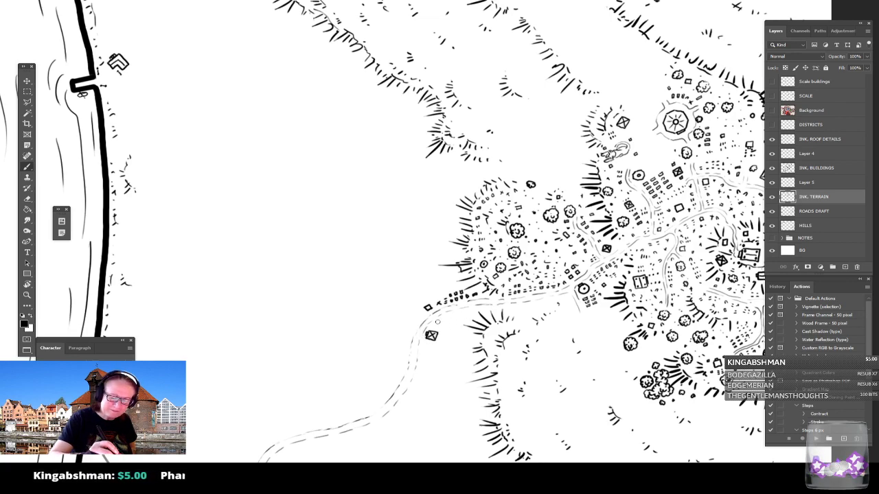
# Ink huts south of the approach road, a scalloped shape at the spur's western foot and three large ones around the road bend.
pyautogui.moveTo(441, 321); pyautogui.dragTo(459, 319)
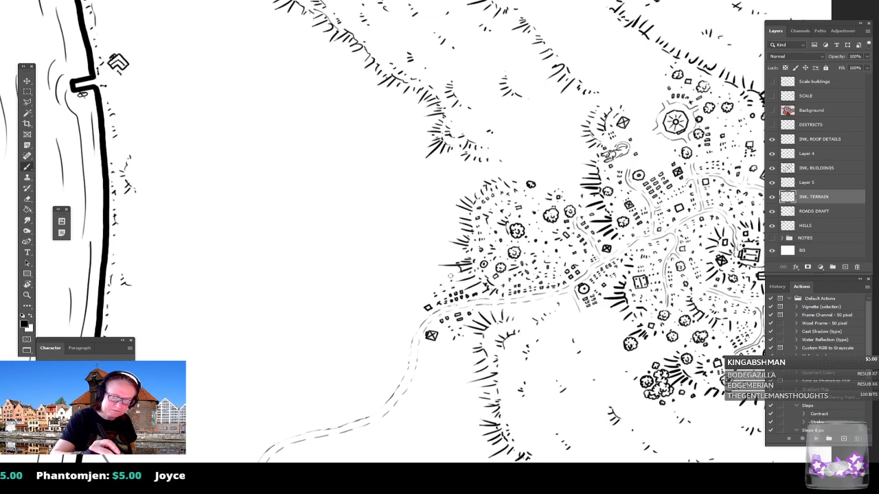
pyautogui.moveTo(447, 275)
pyautogui.mouseDown()
pyautogui.moveTo(458, 275)
pyautogui.moveTo(450, 265)
pyautogui.moveTo(445, 274)
pyautogui.mouseUp()
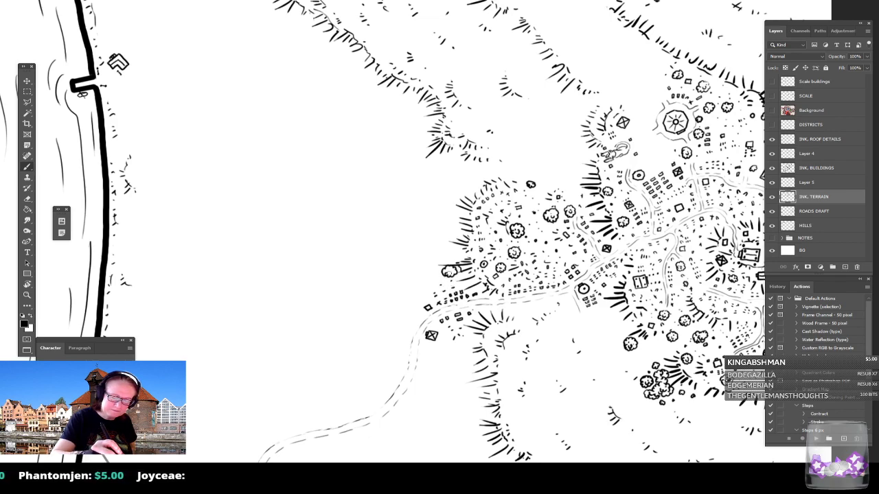
pyautogui.moveTo(425, 350)
pyautogui.mouseDown()
pyautogui.moveTo(425, 364)
pyautogui.moveTo(433, 352)
pyautogui.moveTo(421, 347)
pyautogui.moveTo(426, 360)
pyautogui.moveTo(431, 350)
pyautogui.moveTo(405, 357)
pyautogui.moveTo(409, 348)
pyautogui.moveTo(394, 345)
pyautogui.moveTo(395, 358)
pyautogui.moveTo(420, 314)
pyautogui.moveTo(404, 305)
pyautogui.moveTo(396, 319)
pyautogui.moveTo(406, 326)
pyautogui.moveTo(416, 308)
pyautogui.mouseUp()
# Ink small huts and a short lane south of the approach road, with a crossed-roof building southeast of them.
pyautogui.scroll(-2, 450, 294)
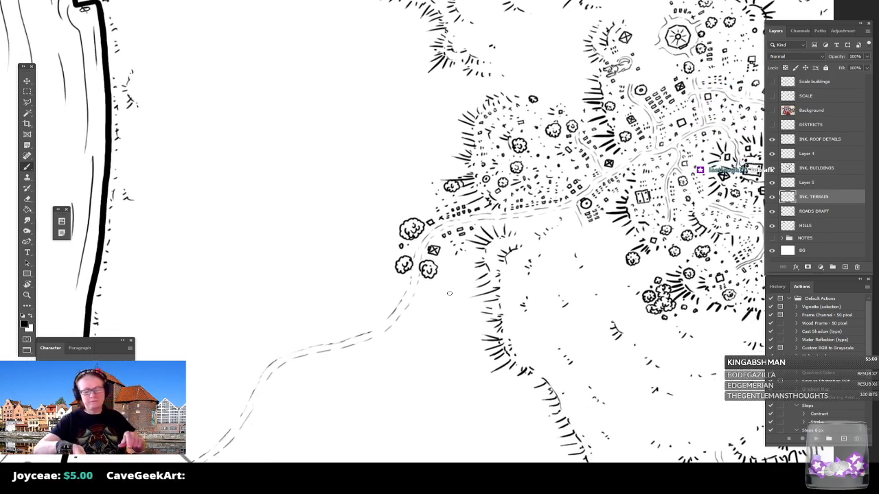
pyautogui.scroll(-4, 449, 294)
pyautogui.scroll(3, 450, 294)
pyautogui.moveTo(449, 294); pyautogui.dragTo(465, 332)
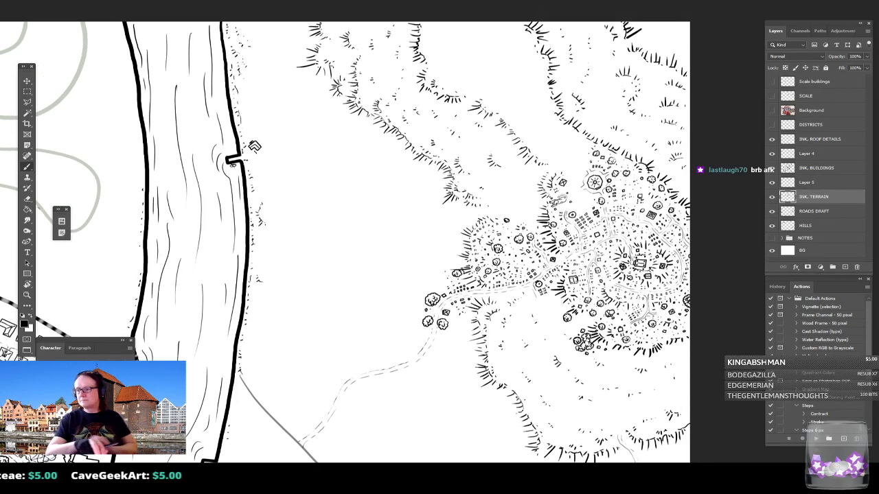
pyautogui.moveTo(254, 146); pyautogui.dragTo(231, 153)
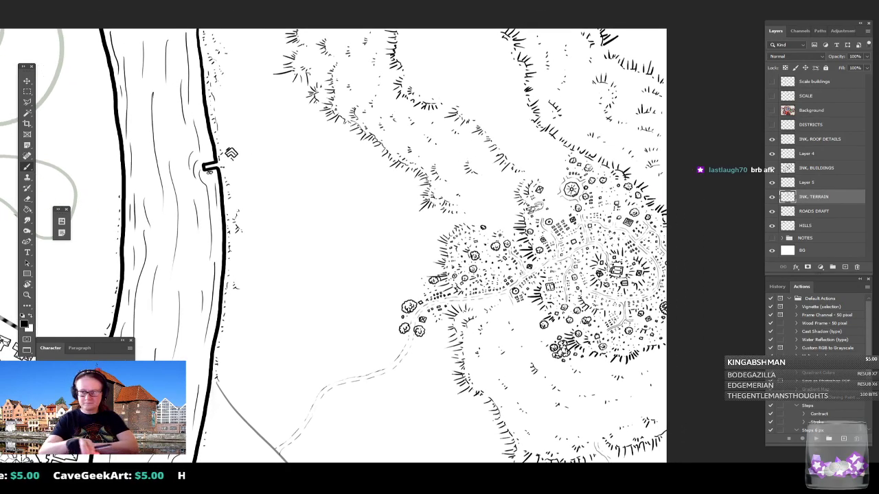
pyautogui.scroll(3, 481, 422)
pyautogui.moveTo(440, 275); pyautogui.dragTo(446, 355)
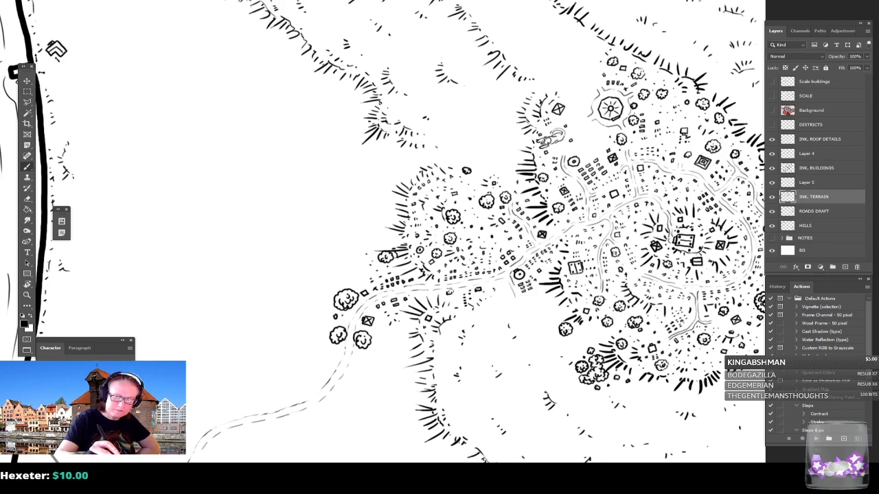
pyautogui.moveTo(457, 291); pyautogui.dragTo(459, 297)
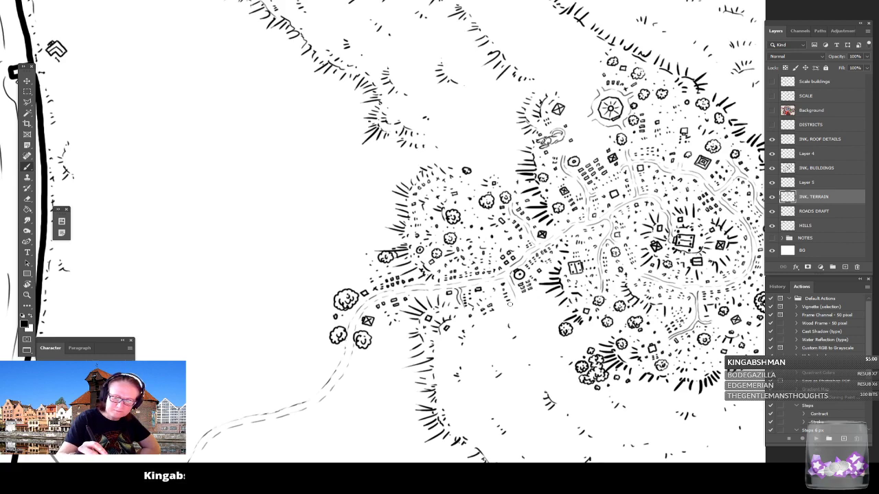
pyautogui.moveTo(520, 317)
pyautogui.mouseDown()
pyautogui.moveTo(530, 316)
pyautogui.moveTo(526, 307)
pyautogui.mouseUp()
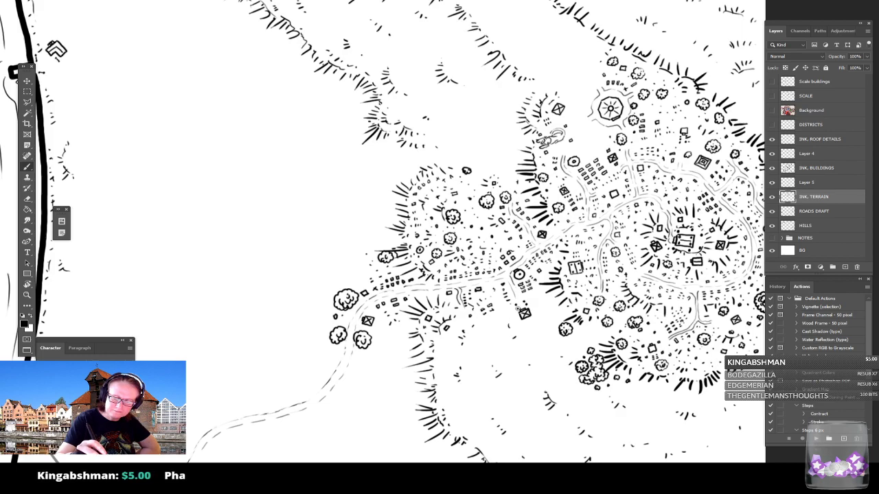
# Examine the extended hill village in relation to the river, the ridges and the roads to the south.
pyautogui.moveTo(521, 313); pyautogui.dragTo(415, 200)
pyautogui.scroll(-4, 527, 274)
pyautogui.scroll(2, 528, 275)
pyautogui.moveTo(419, 238); pyautogui.dragTo(502, 253)
pyautogui.scroll(-4, 502, 253)
pyautogui.scroll(1, 491, 275)
pyautogui.moveTo(343, 289); pyautogui.dragTo(508, 196)
pyautogui.moveTo(549, 227); pyautogui.dragTo(436, 327)
pyautogui.scroll(6, 611, 316)
pyautogui.moveTo(494, 226); pyautogui.dragTo(457, 268)
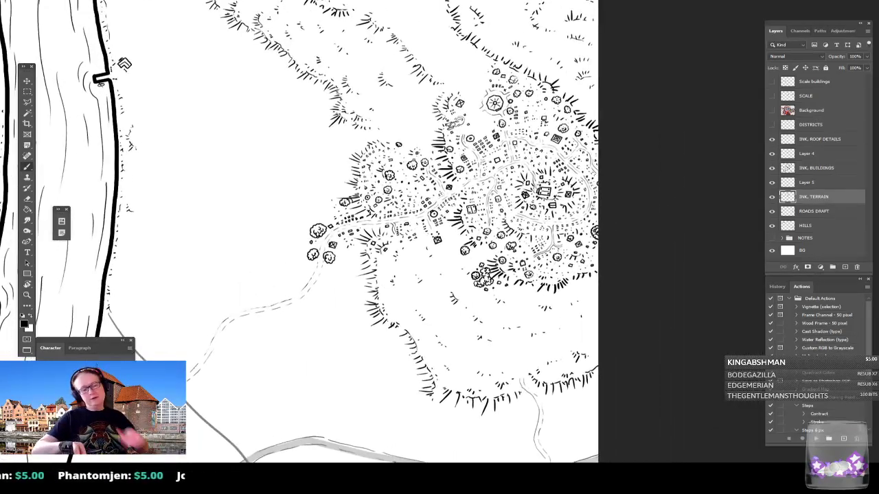
pyautogui.moveTo(412, 241); pyautogui.dragTo(443, 273)
pyautogui.moveTo(439, 241); pyautogui.dragTo(410, 271)
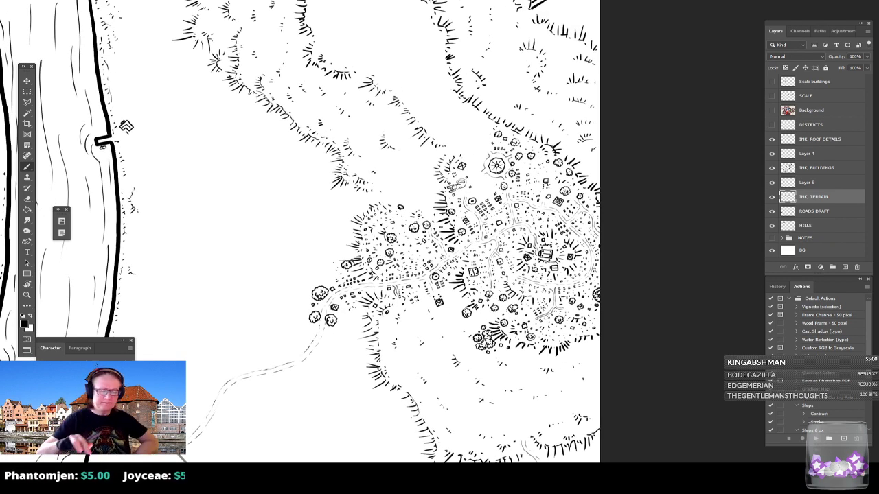
# Ink a grid of small huts on the open plateau southwest of the crossed-roof building.
pyautogui.scroll(2, 497, 460)
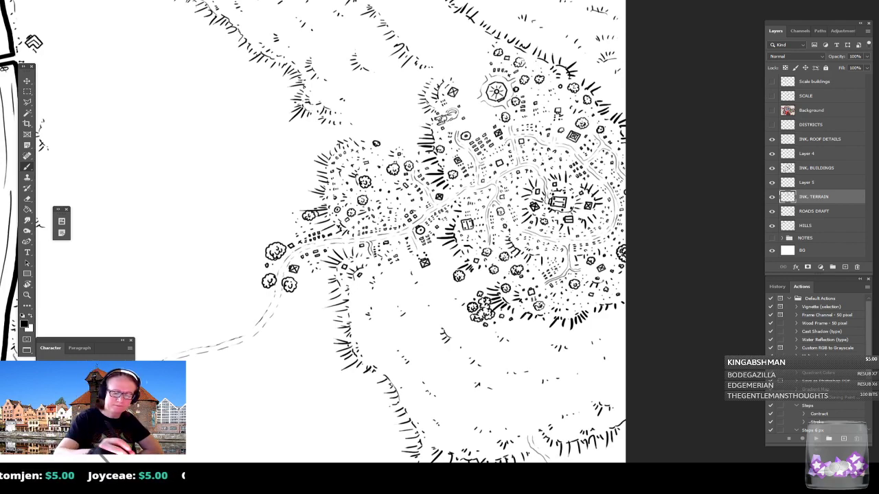
pyautogui.moveTo(379, 285)
pyautogui.mouseDown()
pyautogui.moveTo(400, 292)
pyautogui.moveTo(407, 280)
pyautogui.mouseUp()
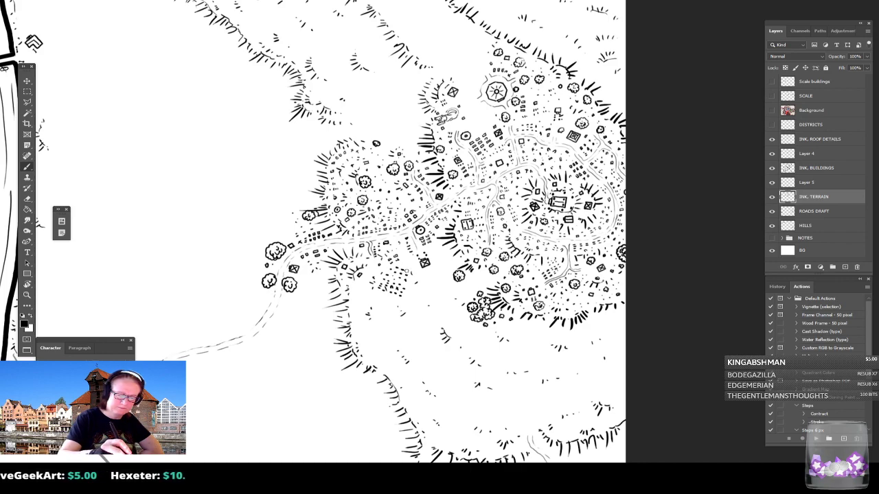
# Examine the hut grid against the southern plateau, its cliff edge and the surrounding roads.
pyautogui.scroll(-3, 412, 271)
pyautogui.hscroll(-2, 413, 271)
pyautogui.scroll(2, 413, 272)
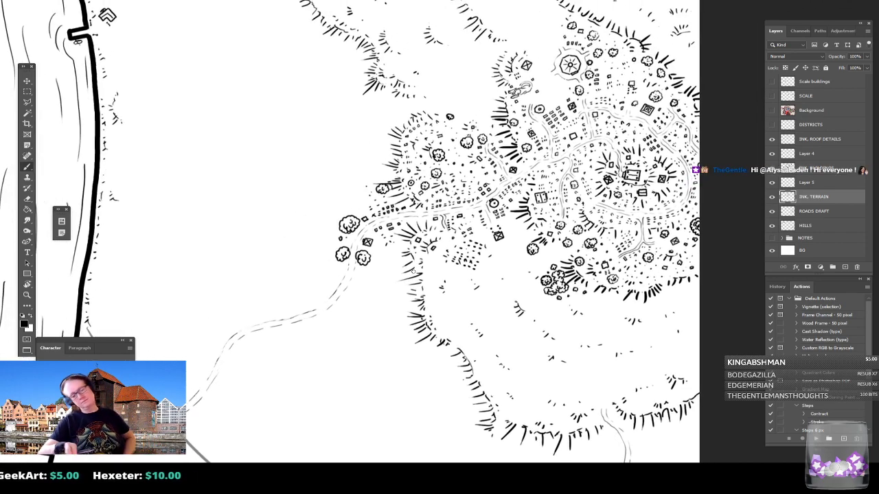
pyautogui.scroll(-1, 413, 271)
pyautogui.hscroll(2, 412, 272)
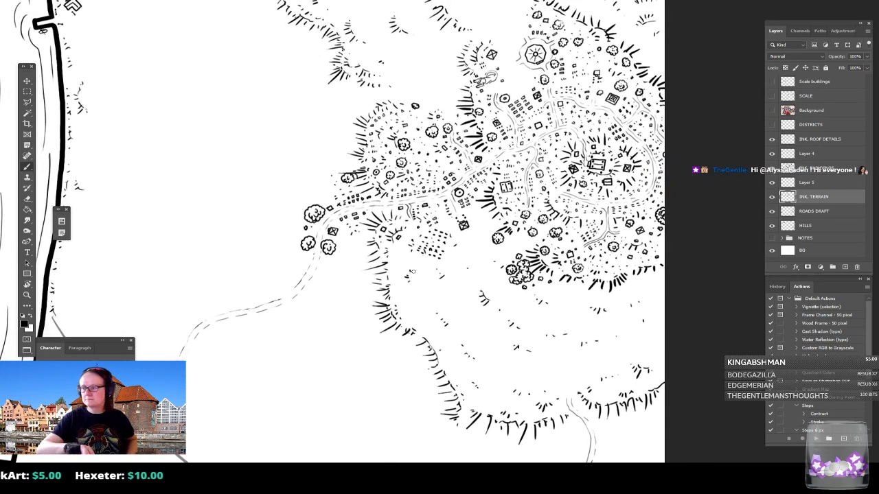
pyautogui.scroll(-1, 412, 272)
pyautogui.hscroll(-1, 412, 272)
pyautogui.scroll(-2, 413, 272)
pyautogui.hscroll(1, 413, 272)
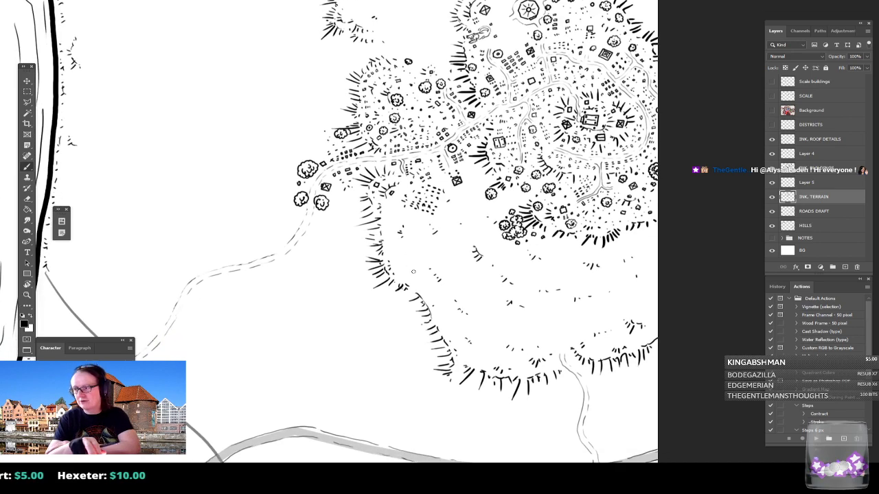
pyautogui.scroll(6, 413, 271)
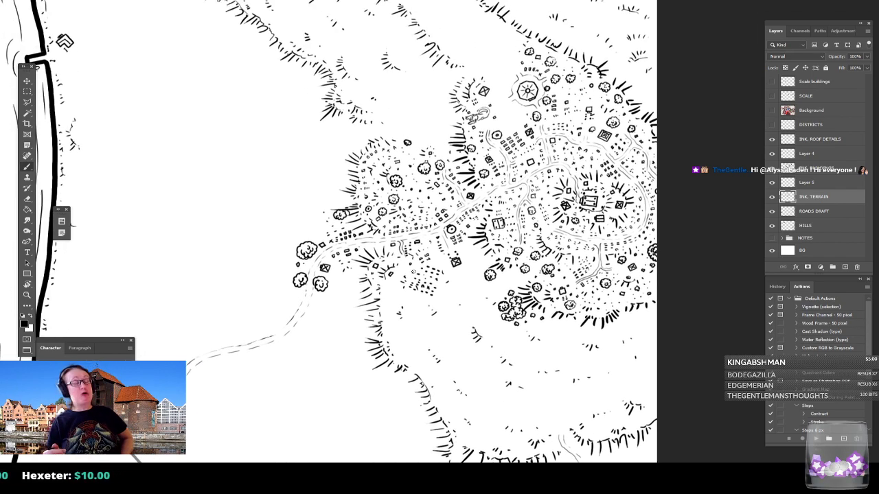
pyautogui.scroll(-3, 413, 272)
pyautogui.hscroll(-1, 412, 272)
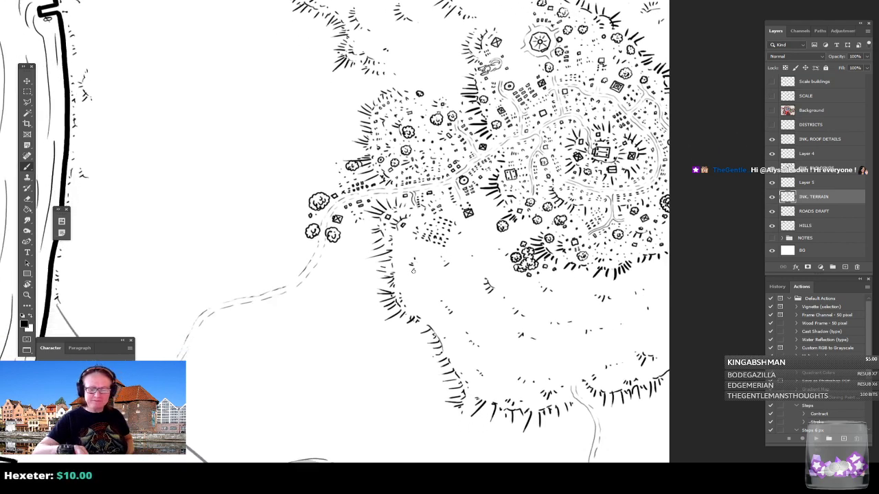
# Ink a small round building ringed by tiny huts southwest of the dense scalloped clump below the village.
pyautogui.scroll(2, 413, 272)
pyautogui.hscroll(1, 413, 272)
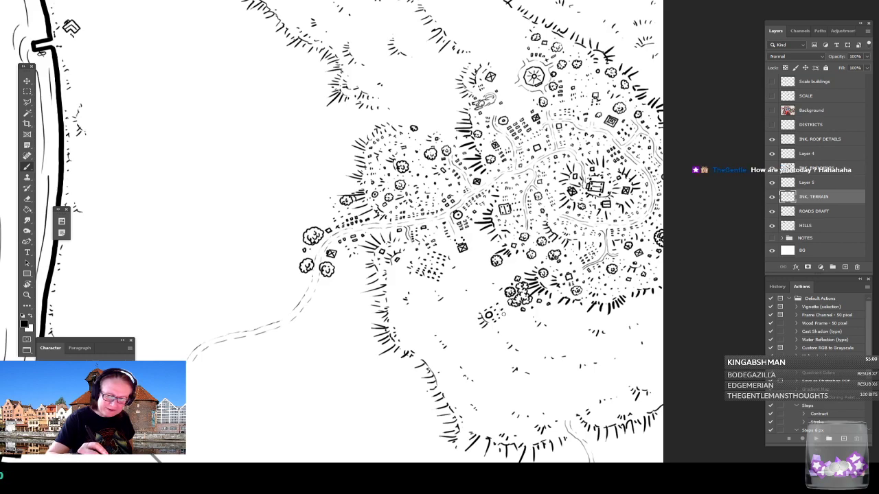
pyautogui.moveTo(499, 304)
pyautogui.mouseDown()
pyautogui.moveTo(490, 299)
pyautogui.moveTo(474, 311)
pyautogui.moveTo(498, 332)
pyautogui.moveTo(509, 325)
pyautogui.moveTo(426, 337)
pyautogui.moveTo(575, 186)
pyautogui.mouseUp()
# Examine the hill village together with the walled city, the river and the roads between them.
pyautogui.scroll(-4, 590, 278)
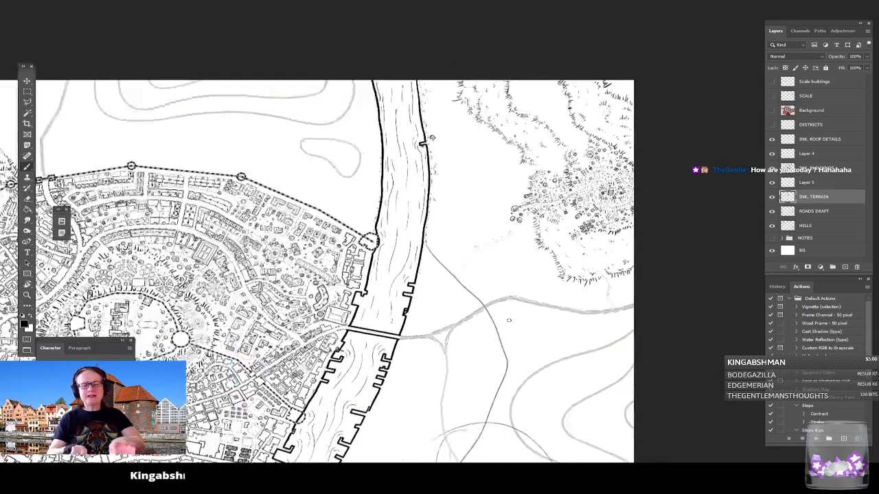
pyautogui.moveTo(486, 339); pyautogui.dragTo(522, 303)
pyautogui.scroll(4, 558, 289)
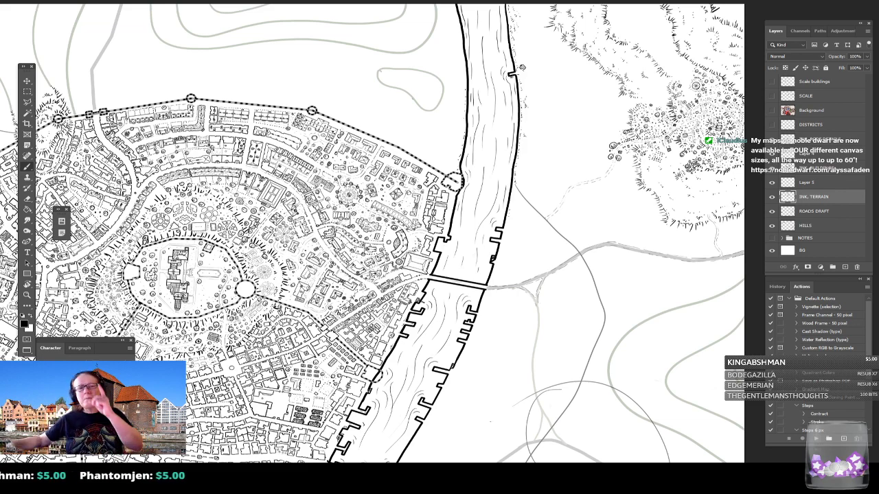
pyautogui.moveTo(703, 170); pyautogui.dragTo(534, 331)
pyautogui.scroll(5, 588, 234)
pyautogui.scroll(4, 500, 193)
pyautogui.moveTo(499, 193); pyautogui.dragTo(482, 74)
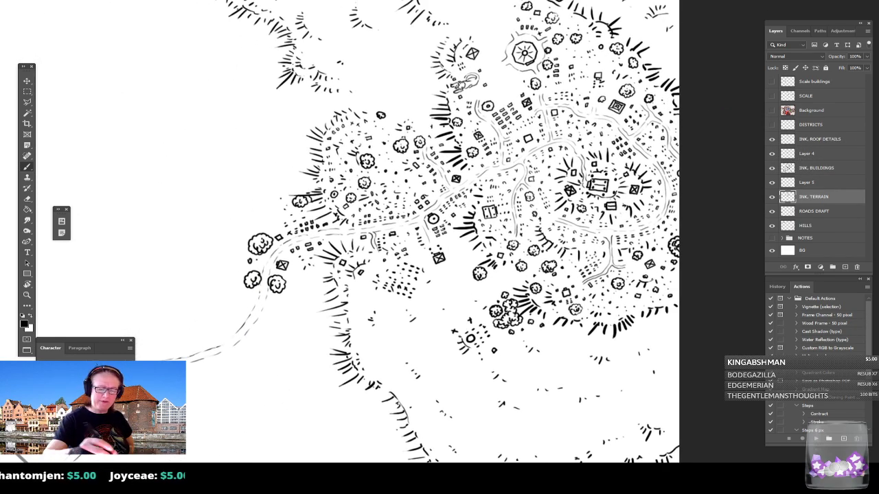
# Ink a cluster of tiny huts just southeast of the crossed-roof building on the plateau below the village road.
pyautogui.click(454, 268)
pyautogui.click(458, 268)
pyautogui.click(455, 274)
pyautogui.click(459, 274)
pyautogui.click(460, 280)
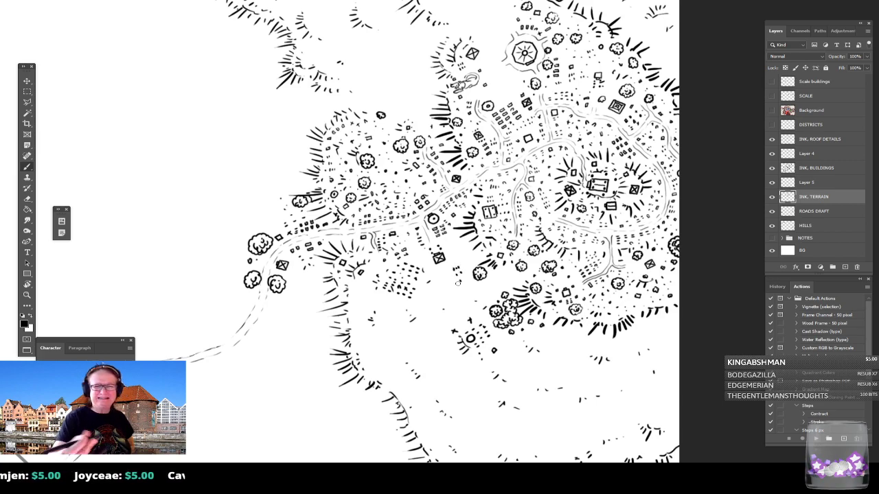
pyautogui.click(466, 282)
pyautogui.click(466, 266)
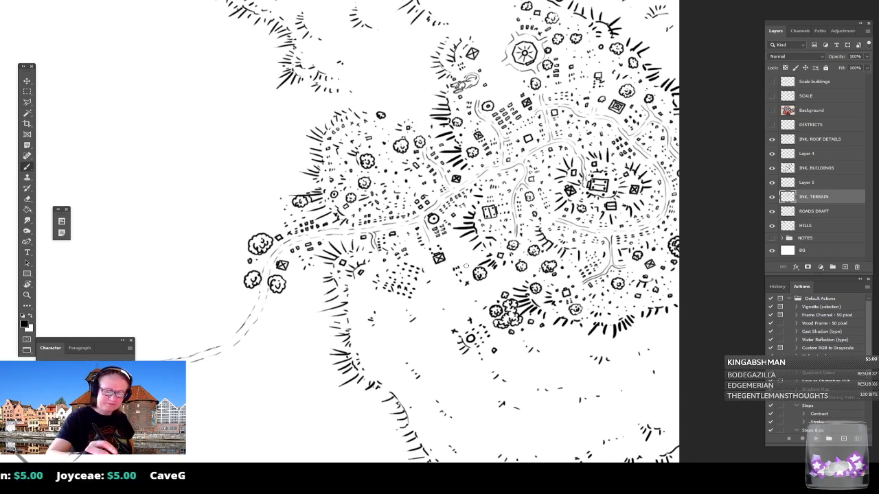
pyautogui.click(466, 265)
pyautogui.click(455, 261)
pyautogui.click(461, 259)
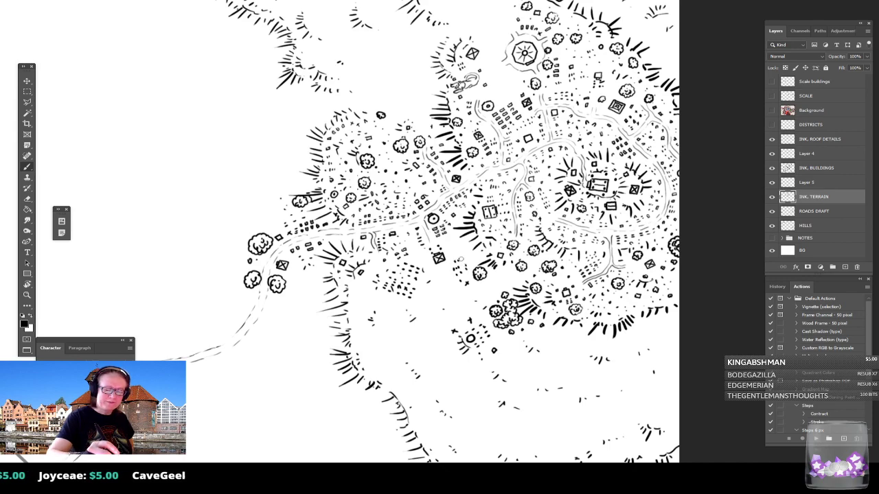
# Extend the hut rows northward along the east side of the crossed-roof building toward the round building by the road.
pyautogui.click(454, 256)
pyautogui.click(458, 255)
pyautogui.click(451, 250)
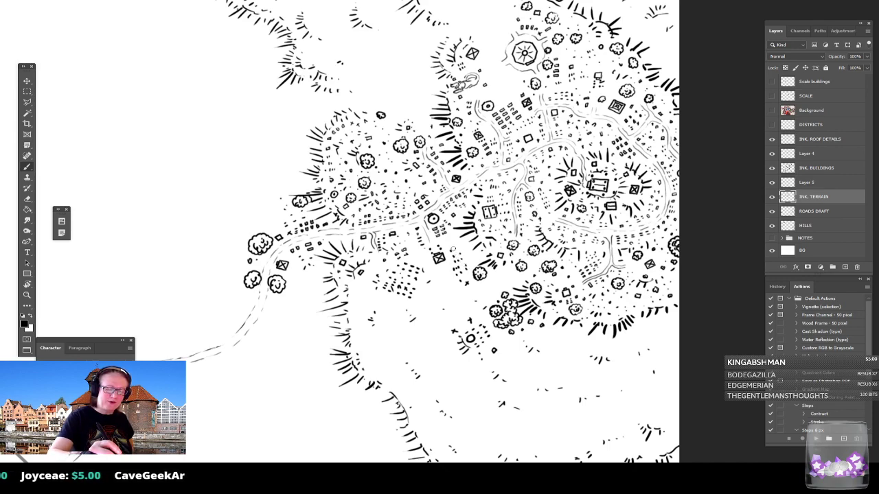
pyautogui.click(460, 248)
pyautogui.click(453, 247)
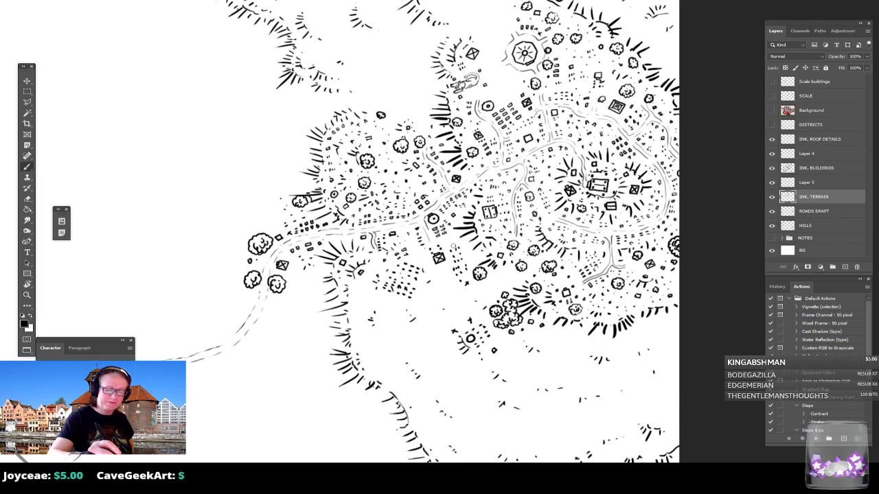
pyautogui.click(451, 244)
pyautogui.click(451, 243)
pyautogui.click(452, 239)
pyautogui.click(450, 237)
# Ink a line of tiny huts between the crossed-roof building's hut rows and the cliff hachures to the east.
pyautogui.click(464, 245)
pyautogui.click(466, 249)
pyautogui.click(467, 253)
pyautogui.click(467, 257)
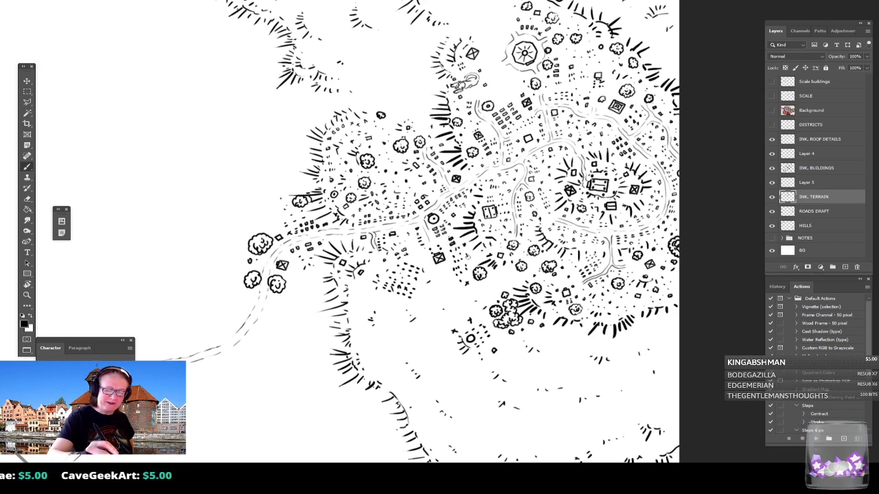
pyautogui.click(469, 259)
pyautogui.click(472, 262)
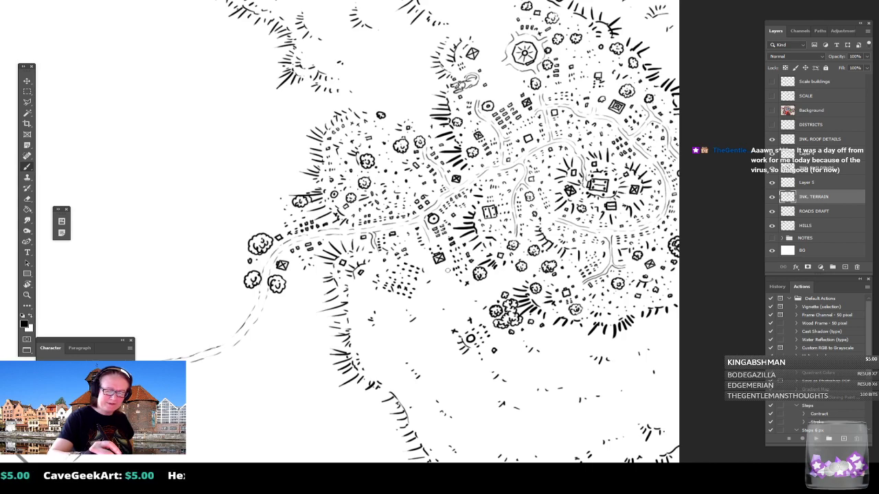
# Ink two scalloped round shapes and a few tiny huts between the southern hut grid and the dense scalloped clump.
pyautogui.click(472, 288)
pyautogui.click(472, 289)
pyautogui.click(474, 293)
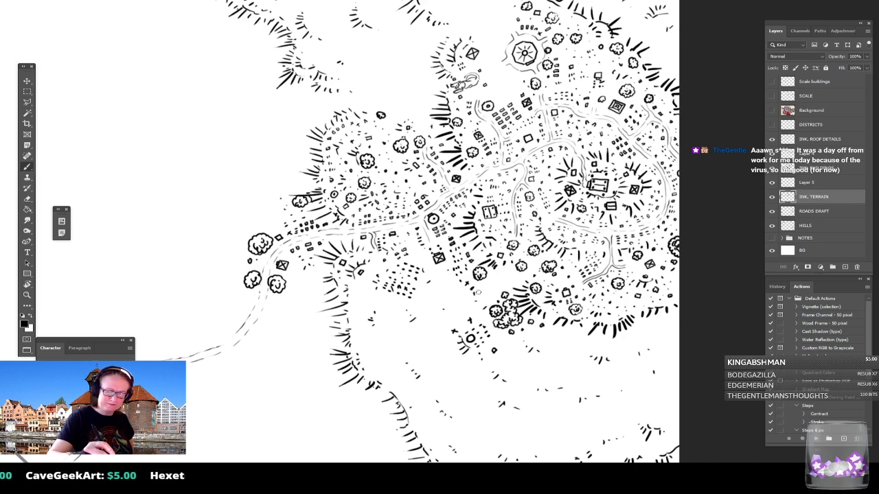
pyautogui.moveTo(454, 296)
pyautogui.mouseDown()
pyautogui.moveTo(463, 299)
pyautogui.moveTo(461, 290)
pyautogui.moveTo(442, 320)
pyautogui.moveTo(453, 322)
pyautogui.moveTo(452, 307)
pyautogui.moveTo(442, 315)
pyautogui.mouseUp()
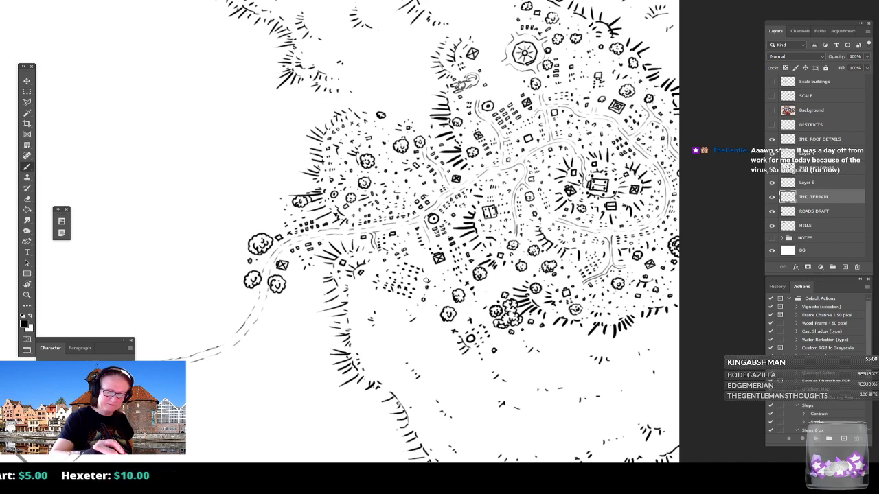
pyautogui.moveTo(488, 292); pyautogui.dragTo(488, 294)
pyautogui.click(464, 316)
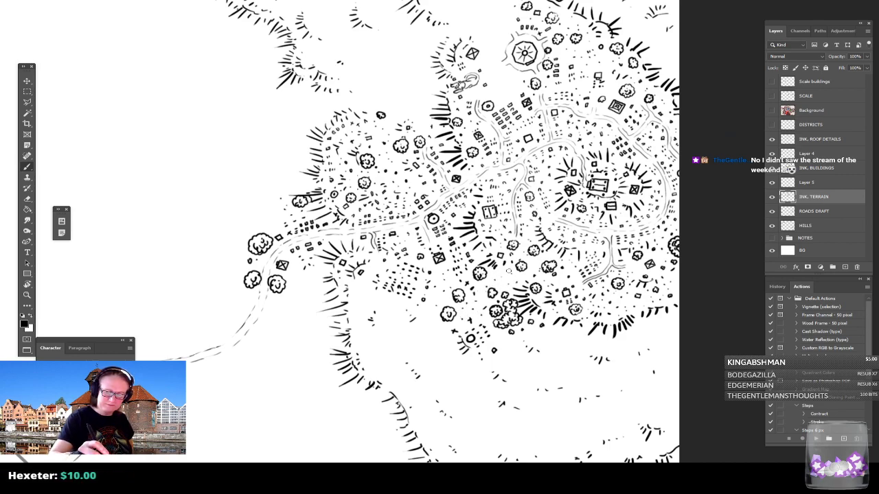
# Examine the walled palace compound, its grounds and the surrounding gardens in the middle of the walled city.
pyautogui.moveTo(510, 271); pyautogui.dragTo(592, 194)
pyautogui.scroll(-5, 631, 283)
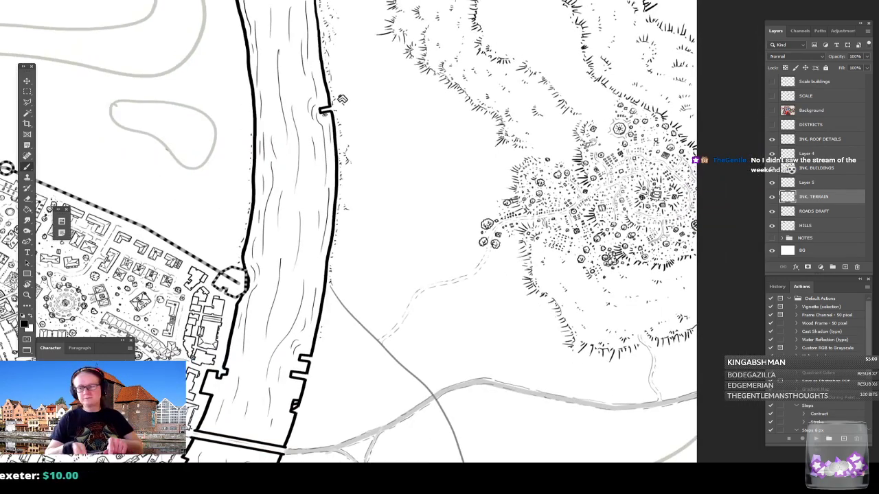
pyautogui.moveTo(630, 282); pyautogui.dragTo(636, 248)
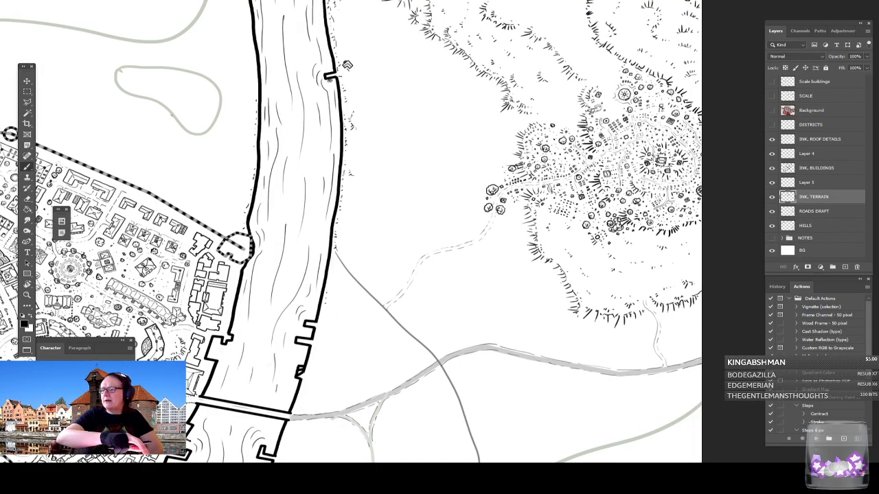
pyautogui.moveTo(275, 248); pyautogui.dragTo(565, 246)
pyautogui.moveTo(275, 309); pyautogui.dragTo(596, 170)
pyautogui.hotkey('ctrl', '+')
pyautogui.scroll(3, 412, 256)
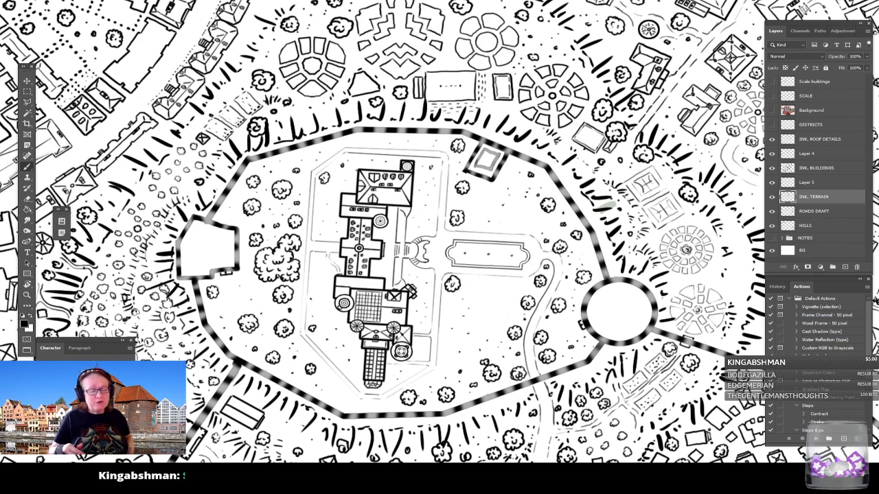
pyautogui.moveTo(412, 256); pyautogui.dragTo(424, 224)
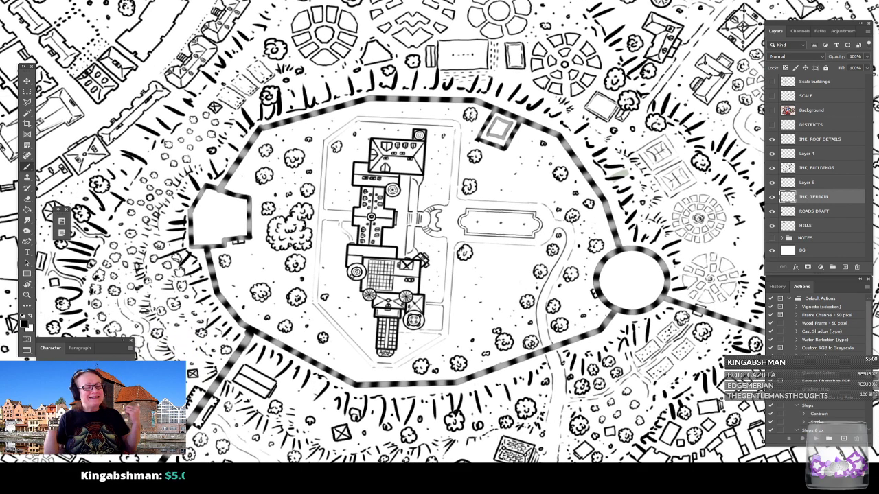
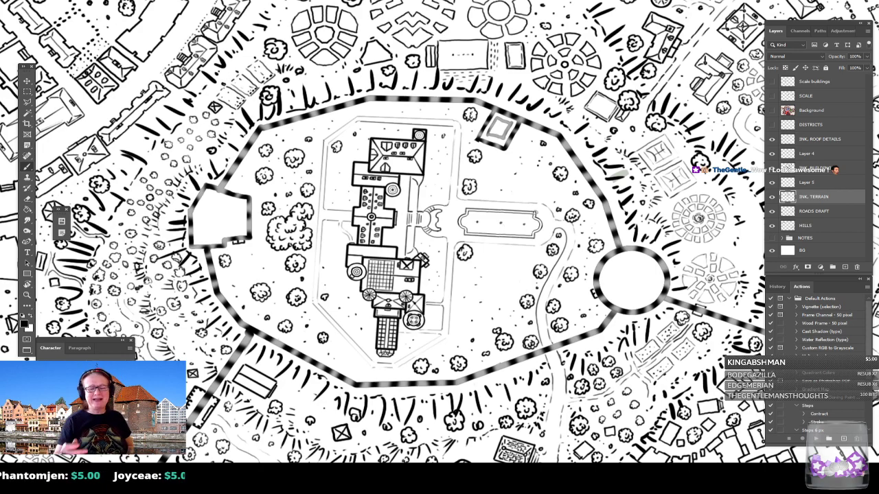
pyautogui.moveTo(554, 250); pyautogui.dragTo(535, 206)
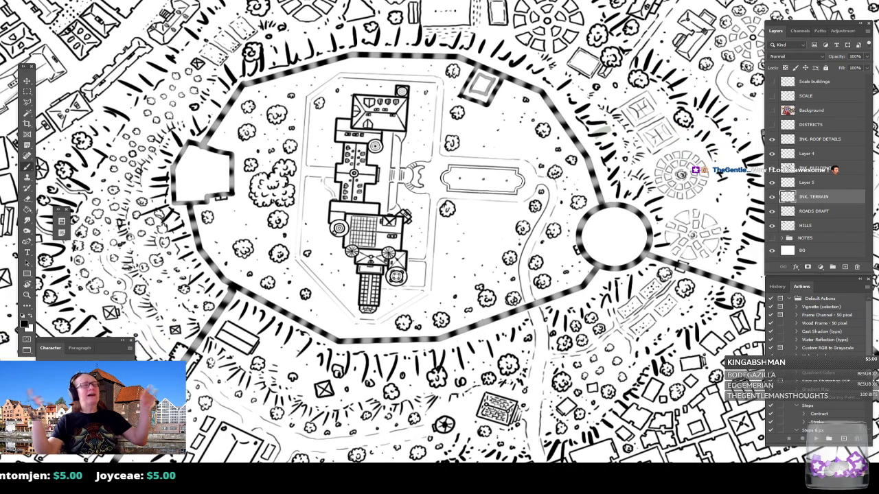
pyautogui.scroll(-4, 388, 397)
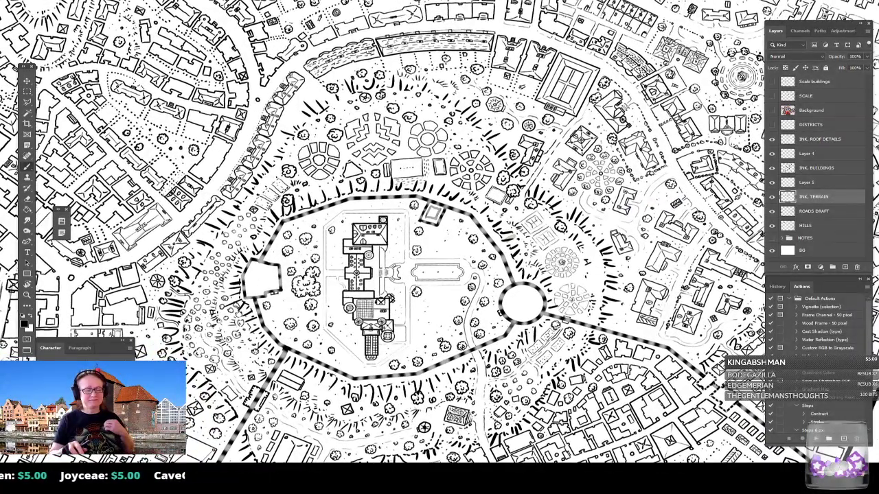
pyautogui.scroll(2, 479, 315)
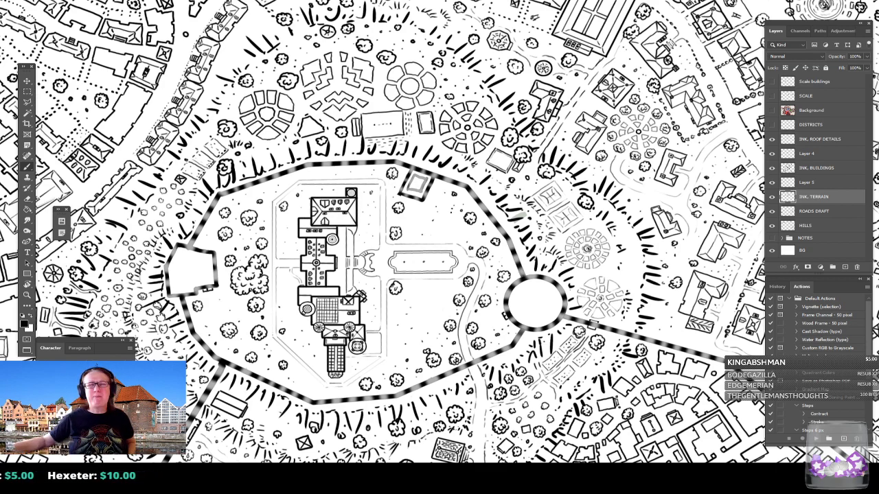
# Examine the hill village together with its western approach road and the ridges to the north.
pyautogui.moveTo(686, 206); pyautogui.dragTo(81, 362)
pyautogui.moveTo(439, 206); pyautogui.dragTo(375, 289)
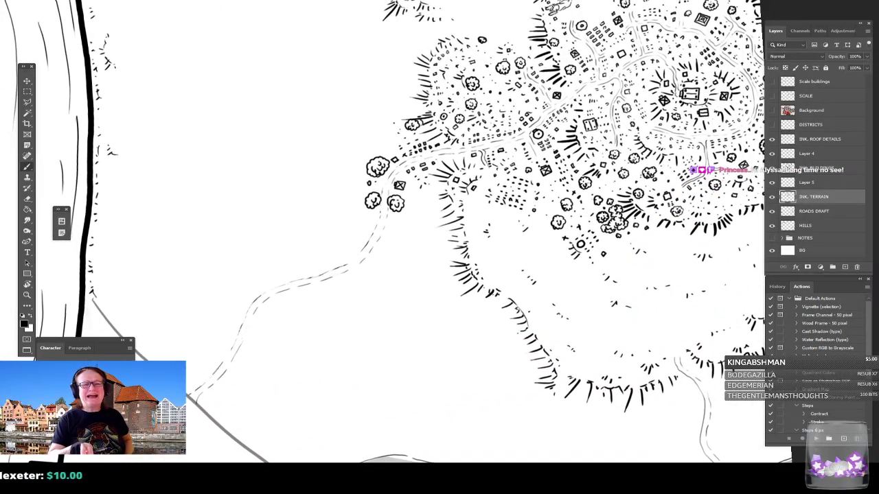
pyautogui.moveTo(439, 206); pyautogui.dragTo(388, 423)
pyautogui.moveTo(439, 206); pyautogui.dragTo(438, 218)
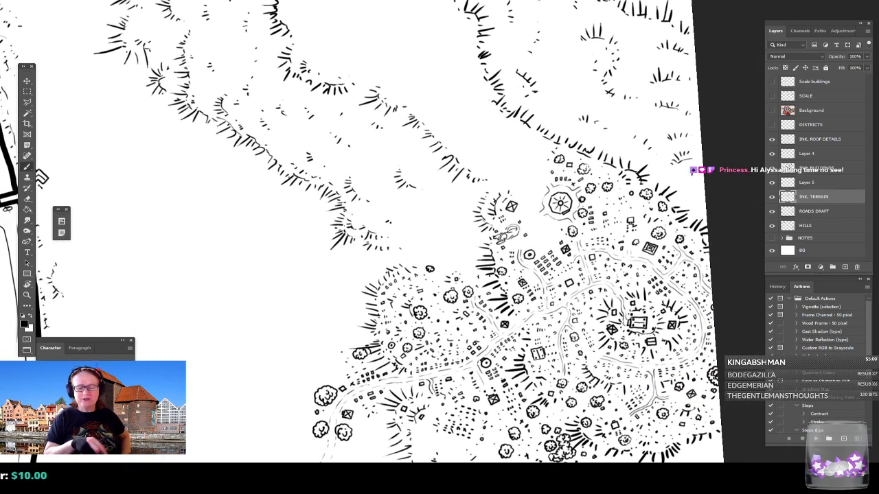
pyautogui.moveTo(439, 309); pyautogui.dragTo(470, 235)
pyautogui.scroll(-4, 439, 233)
pyautogui.scroll(5, 448, 189)
pyautogui.scroll(-1, 412, 247)
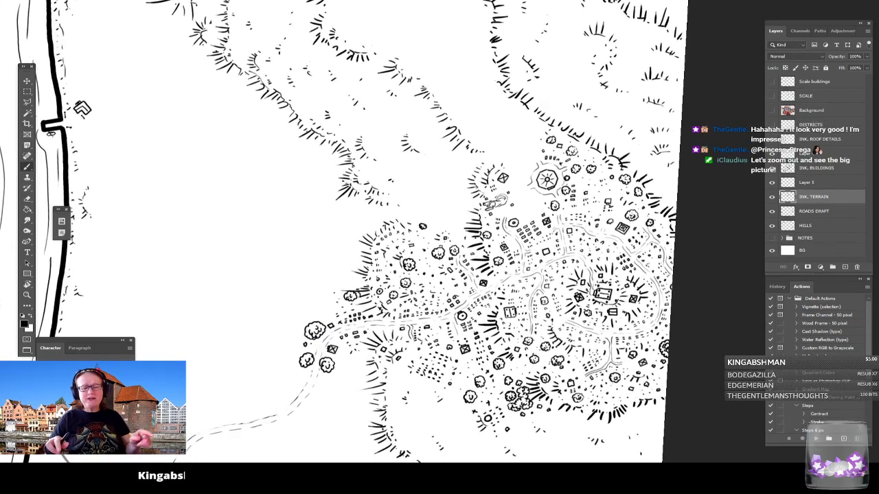
pyautogui.moveTo(412, 226); pyautogui.dragTo(416, 267)
pyautogui.scroll(1, 398, 250)
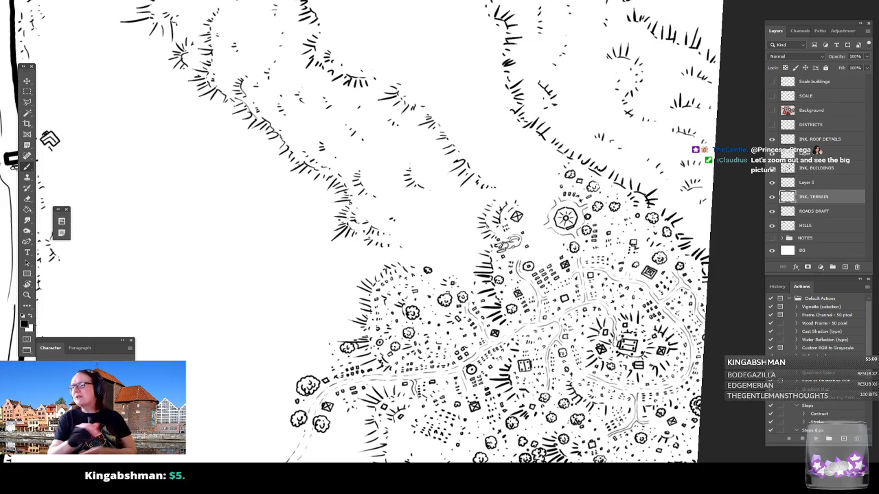
# Examine the entire map with the walled city, river and harbour, ending on the palace hill.
pyautogui.scroll(-6, 535, 289)
pyautogui.moveTo(481, 343); pyautogui.dragTo(583, 149)
pyautogui.scroll(-2, 576, 325)
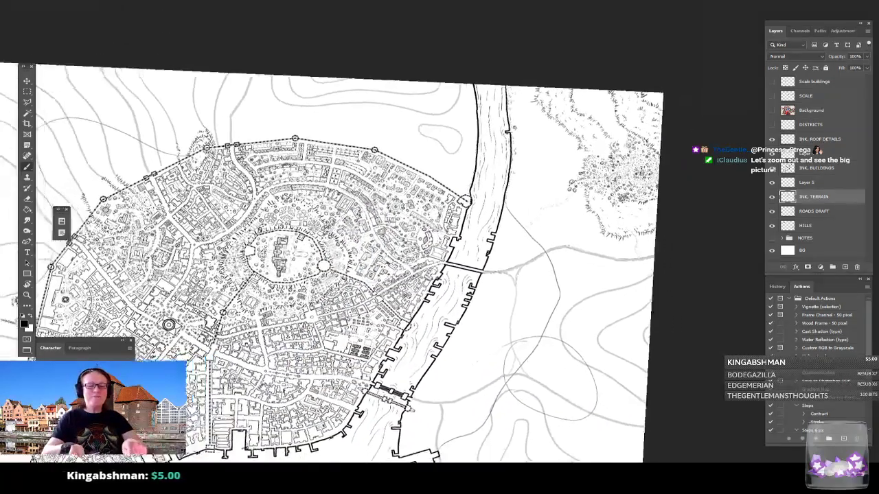
pyautogui.scroll(-4, 473, 275)
pyautogui.moveTo(474, 343); pyautogui.dragTo(536, 232)
pyautogui.scroll(2, 522, 206)
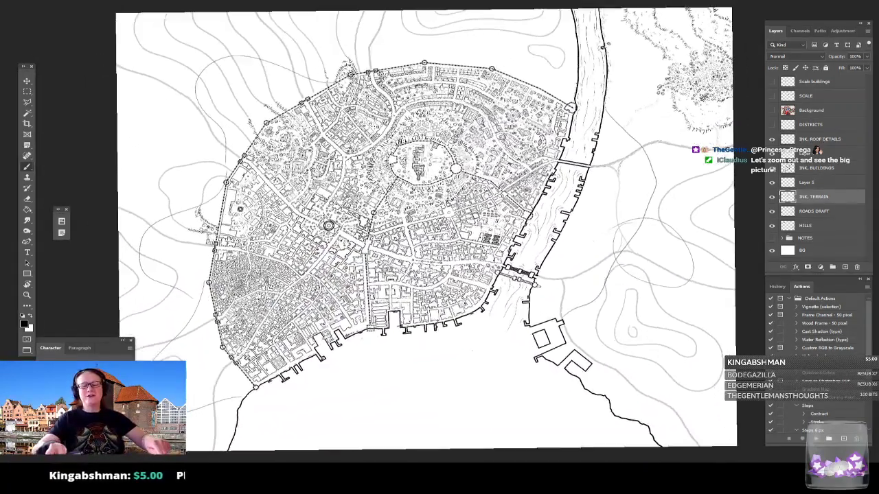
pyautogui.scroll(2, 522, 147)
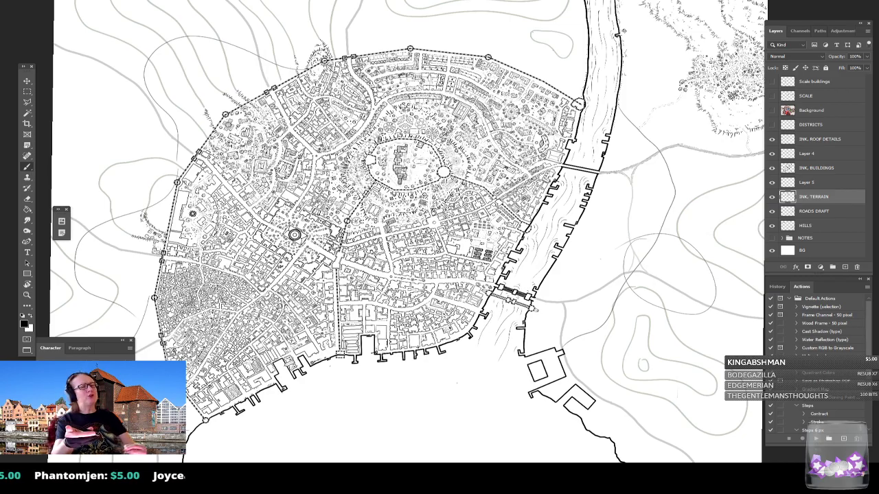
pyautogui.scroll(6, 407, 130)
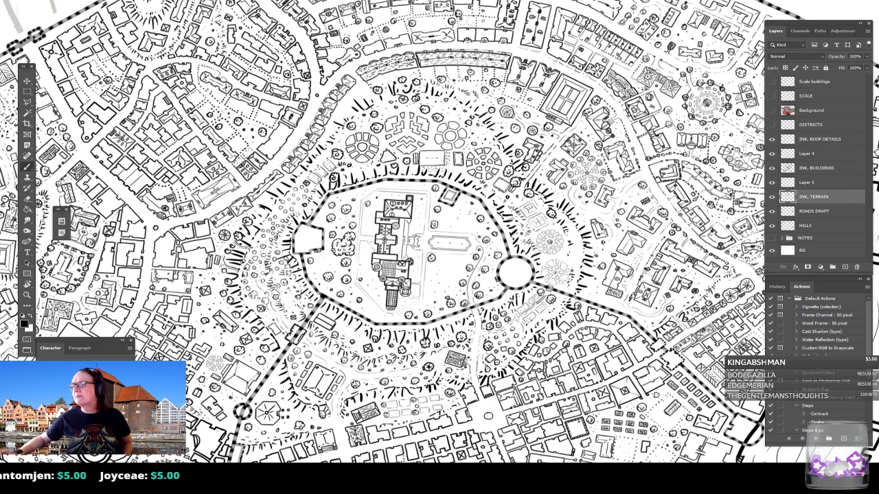
# Switch to File Explorer, view the turreted castle reference photo beside the palace drawing, and return to the map.
pyautogui.press('super+e')
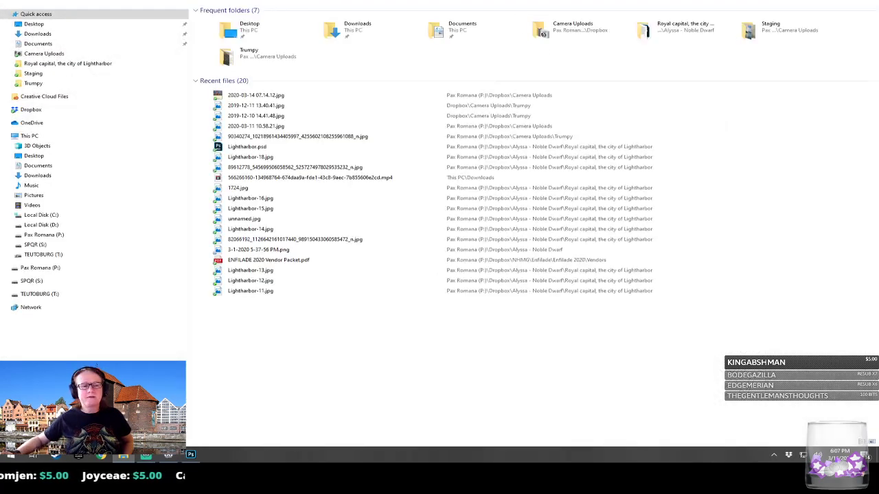
pyautogui.moveTo(595, 1); pyautogui.dragTo(877, 103)
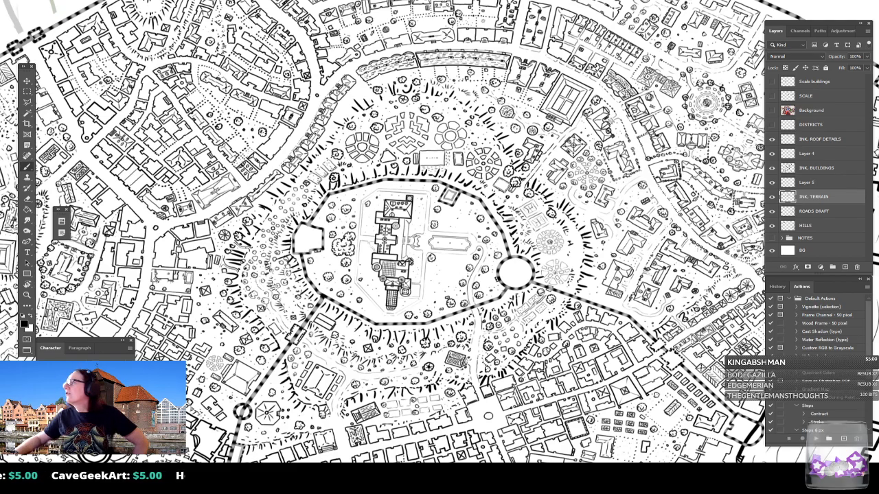
pyautogui.moveTo(878, 17); pyautogui.dragTo(744, 18)
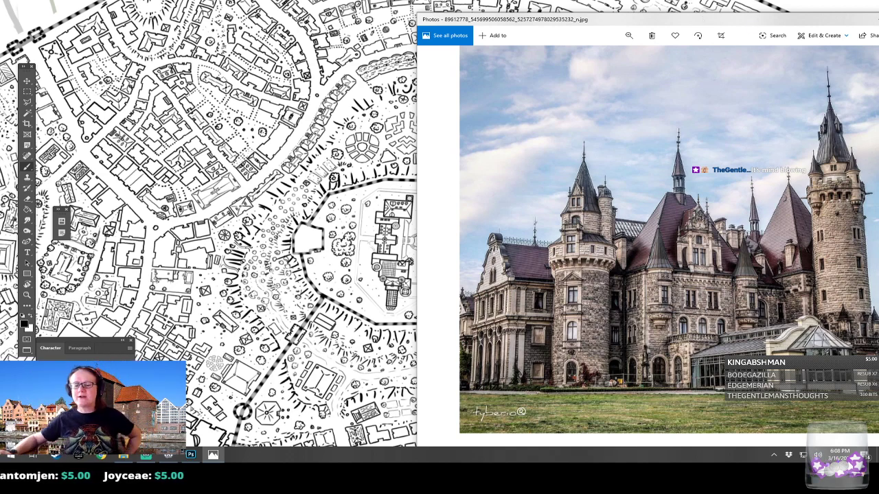
pyautogui.moveTo(787, 18); pyautogui.dragTo(824, 26)
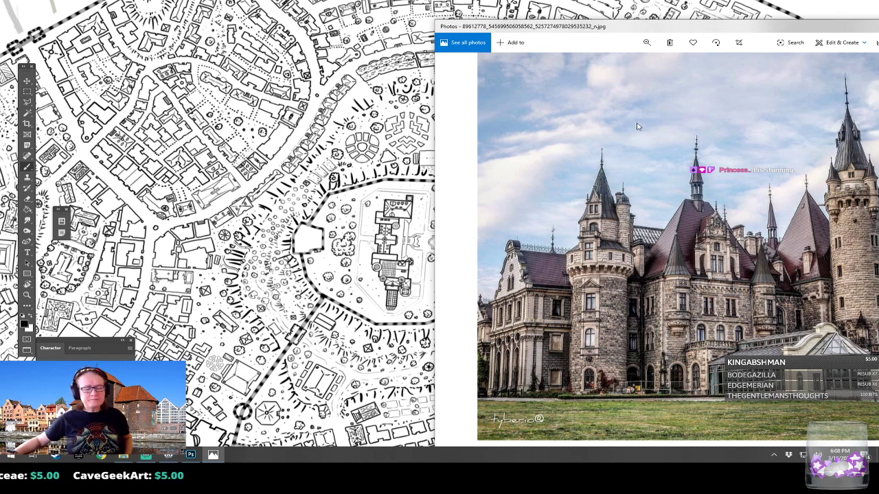
pyautogui.moveTo(666, 31); pyautogui.dragTo(450, 42)
pyautogui.click(726, 38)
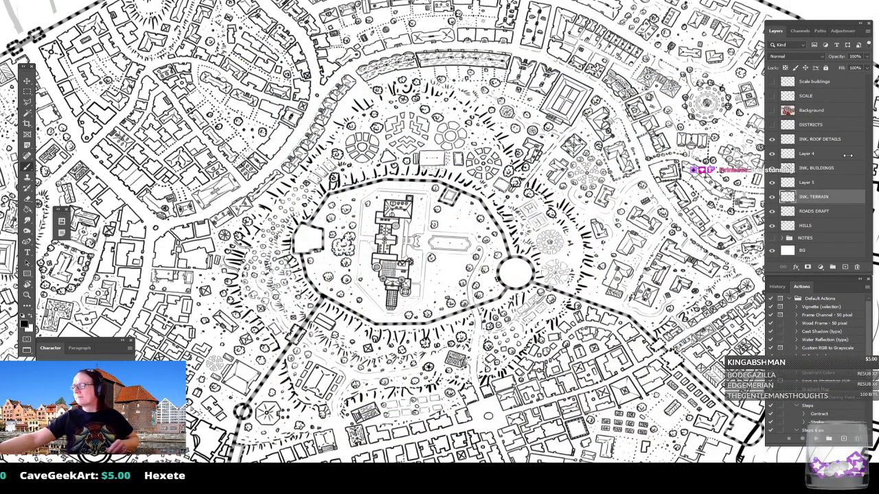
# Inspect the northern part of the hill village around the octagonal building and the cliffs beside it.
pyautogui.scroll(5, 439, 247)
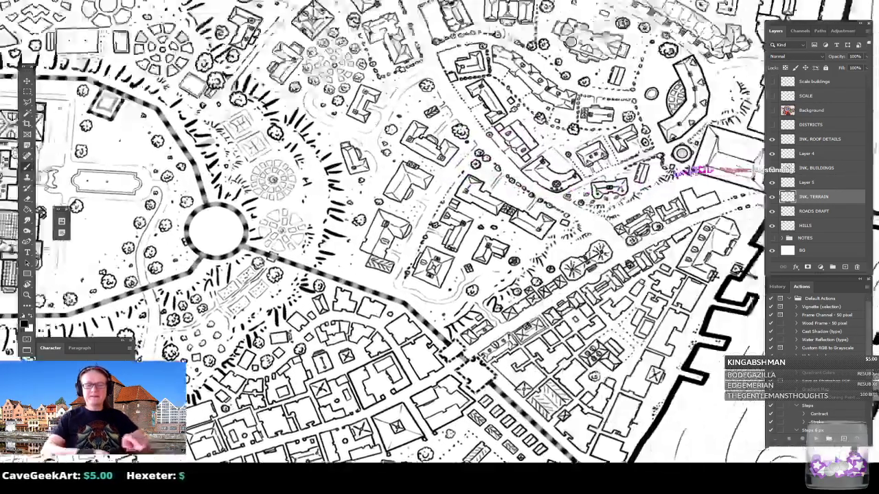
pyautogui.scroll(-5, 439, 247)
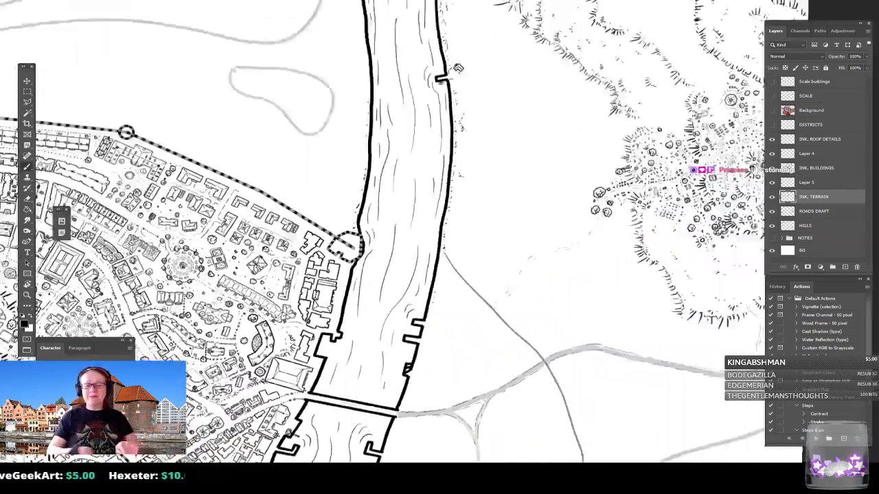
pyautogui.scroll(5, 501, 267)
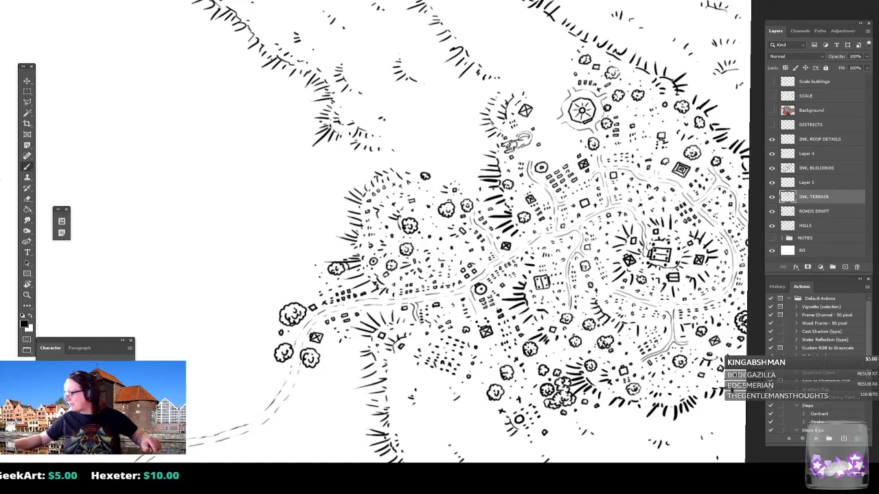
pyautogui.scroll(4, 549, 206)
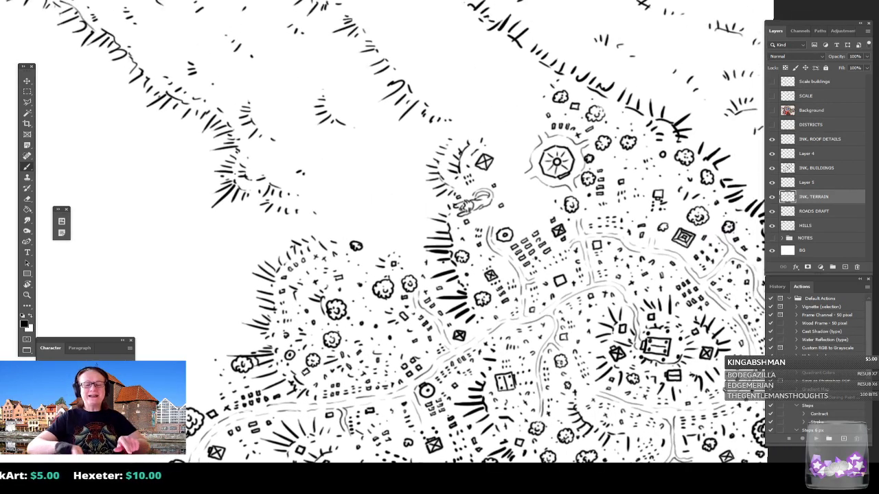
# Ink a lane linking the octagonal building to the creature-shaped landmark southwest of it, with small huts along both sides.
pyautogui.scroll(1, 528, 202)
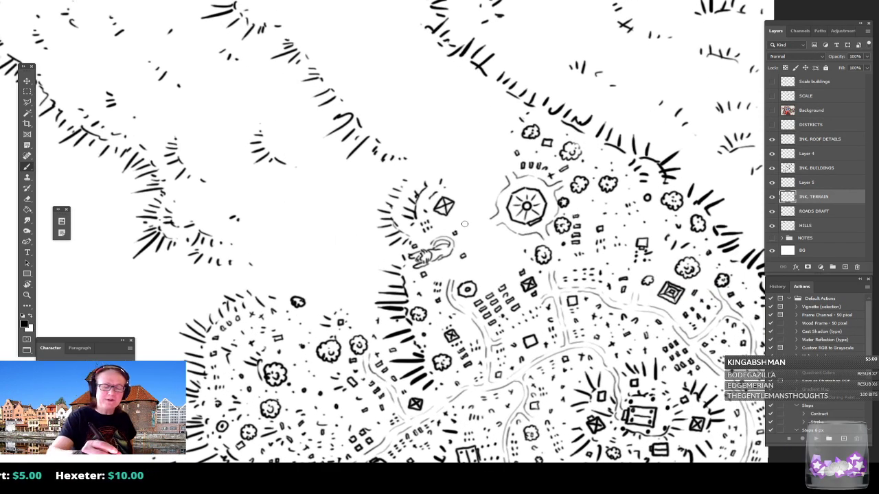
pyautogui.moveTo(461, 228)
pyautogui.mouseDown()
pyautogui.moveTo(489, 225)
pyautogui.moveTo(472, 248)
pyautogui.mouseUp()
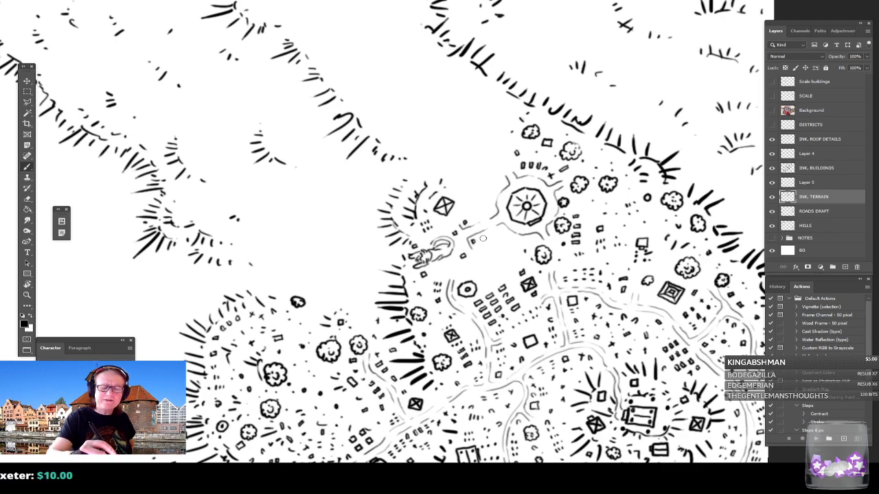
pyautogui.moveTo(486, 235); pyautogui.dragTo(488, 232)
pyautogui.moveTo(488, 239); pyautogui.dragTo(499, 228)
pyautogui.moveTo(499, 231)
pyautogui.mouseDown()
pyautogui.moveTo(478, 219)
pyautogui.moveTo(491, 211)
pyautogui.mouseUp()
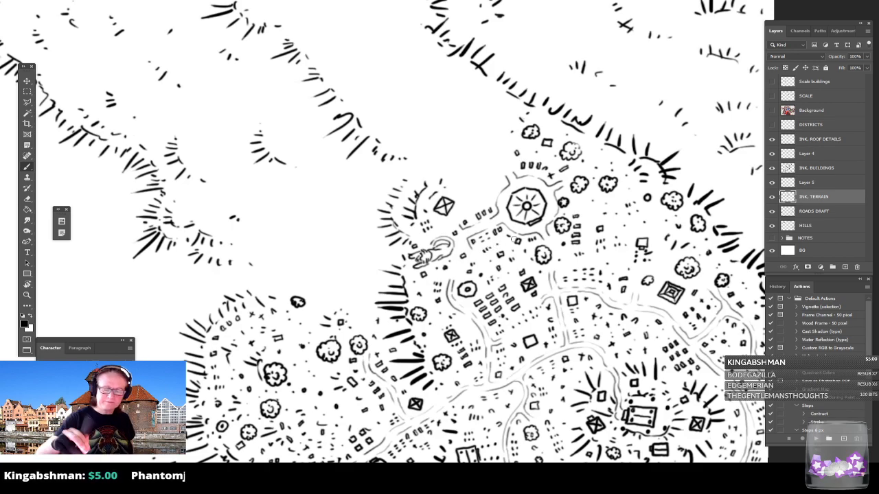
# Ink short rows of small huts northwest of the octagonal building, between it and the cross-roofed house on the knoll.
pyautogui.scroll(-3, 542, 236)
pyautogui.scroll(2, 480, 240)
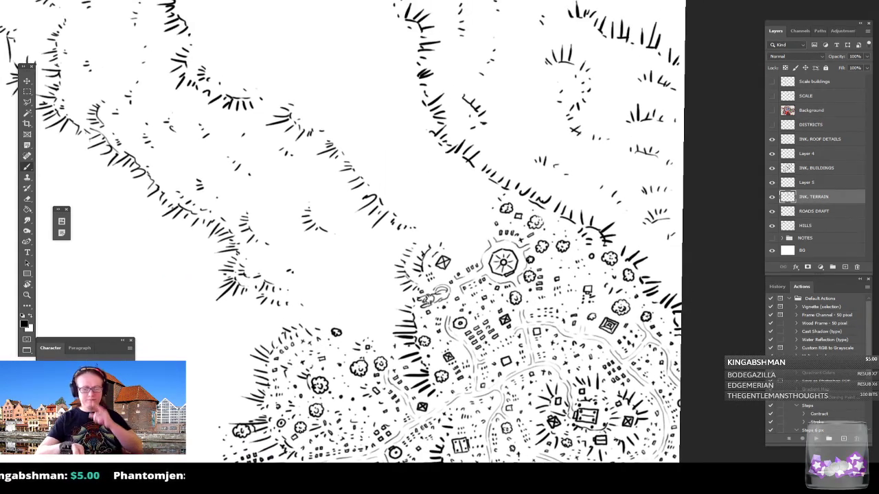
pyautogui.scroll(2, 480, 261)
pyautogui.moveTo(486, 255); pyautogui.dragTo(517, 328)
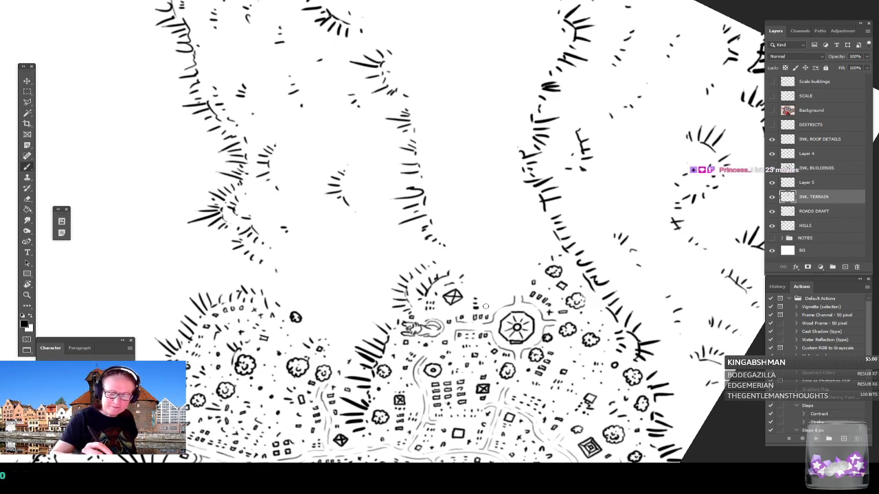
pyautogui.moveTo(481, 306); pyautogui.dragTo(484, 303)
pyautogui.moveTo(481, 301)
pyautogui.mouseDown()
pyautogui.moveTo(492, 306)
pyautogui.moveTo(504, 297)
pyautogui.mouseUp()
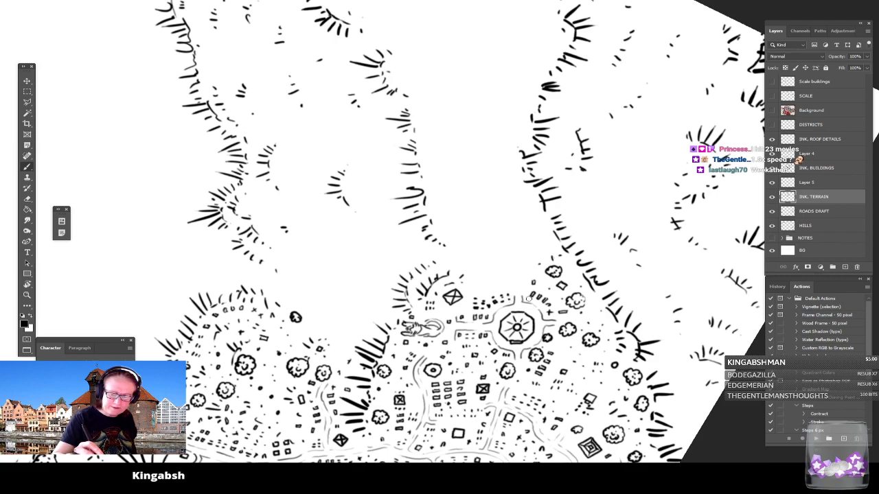
# Ink a double-lined lane with a side branch running outward from the octagonal building's ring road toward the gap between the ridges.
pyautogui.moveTo(490, 241)
pyautogui.mouseDown()
pyautogui.moveTo(496, 267)
pyautogui.moveTo(515, 287)
pyautogui.mouseUp()
pyautogui.moveTo(507, 266); pyautogui.dragTo(511, 270)
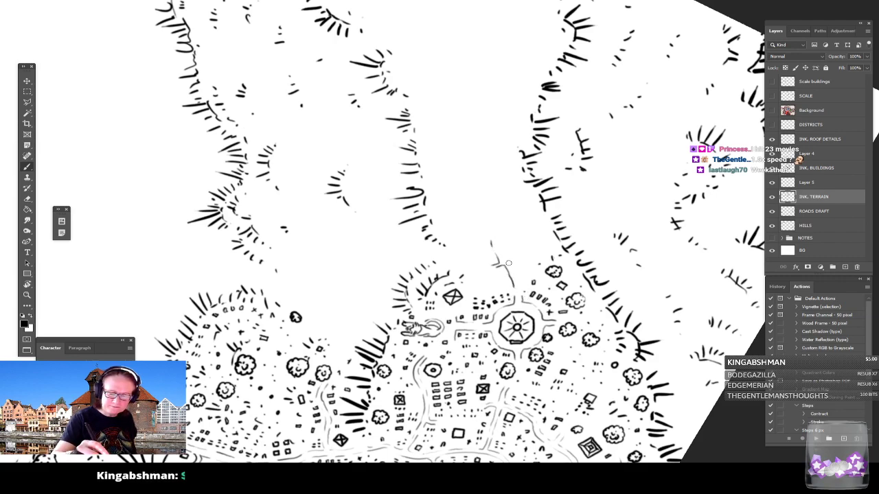
pyautogui.moveTo(498, 234); pyautogui.dragTo(501, 253)
pyautogui.moveTo(501, 250)
pyautogui.mouseDown()
pyautogui.moveTo(517, 255)
pyautogui.moveTo(509, 264)
pyautogui.mouseUp()
pyautogui.moveTo(509, 263); pyautogui.dragTo(520, 285)
# Ink square houses, a cross-roofed building and rows of small huts along the new lane up to the northern cliff.
pyautogui.scroll(-5, 525, 297)
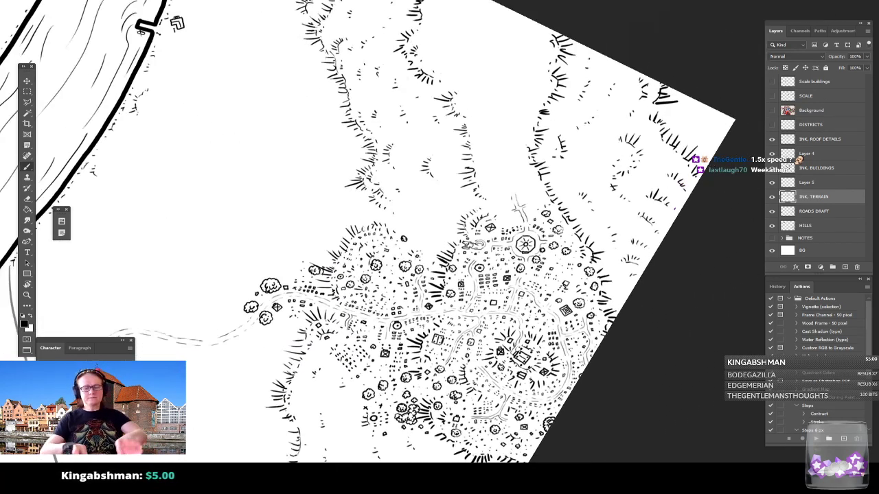
pyautogui.scroll(3, 439, 234)
pyautogui.scroll(-1, 439, 233)
pyautogui.scroll(1, 534, 345)
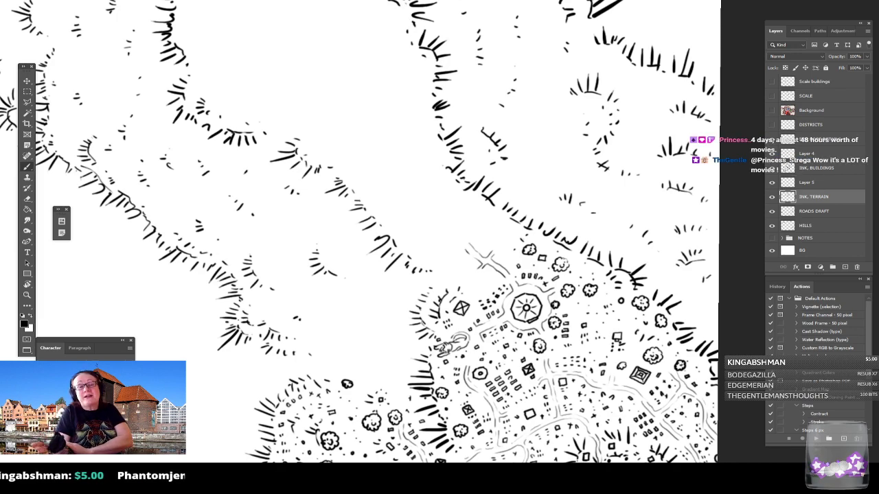
pyautogui.scroll(1, 542, 275)
pyautogui.moveTo(543, 275); pyautogui.dragTo(537, 298)
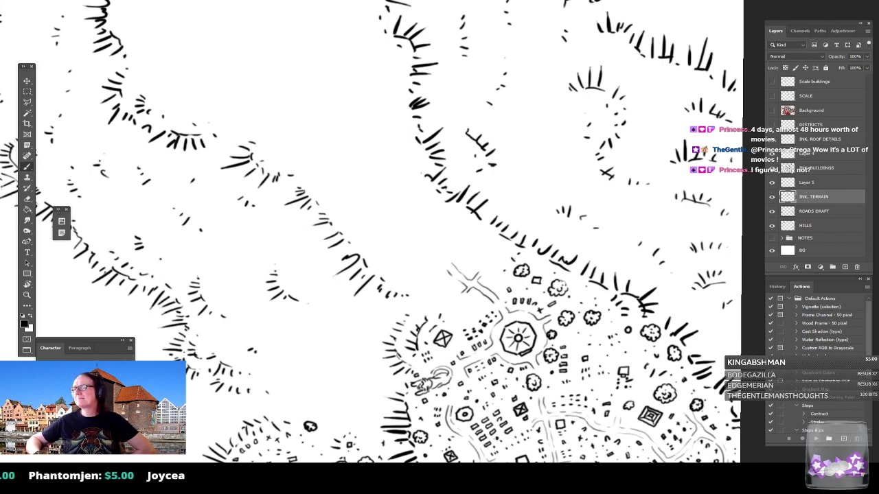
pyautogui.moveTo(384, 220); pyautogui.dragTo(363, 254)
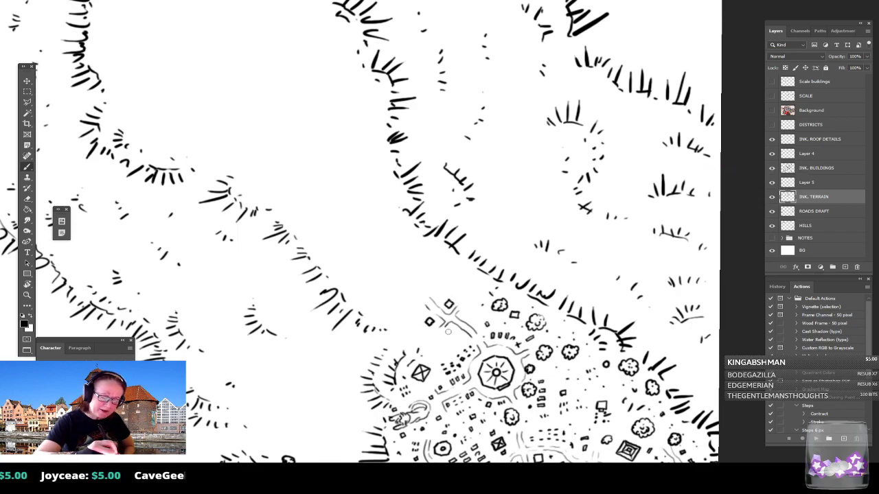
pyautogui.moveTo(447, 334)
pyautogui.mouseDown()
pyautogui.moveTo(458, 337)
pyautogui.moveTo(446, 333)
pyautogui.moveTo(457, 339)
pyautogui.moveTo(448, 339)
pyautogui.moveTo(469, 308)
pyautogui.moveTo(468, 320)
pyautogui.moveTo(486, 316)
pyautogui.mouseUp()
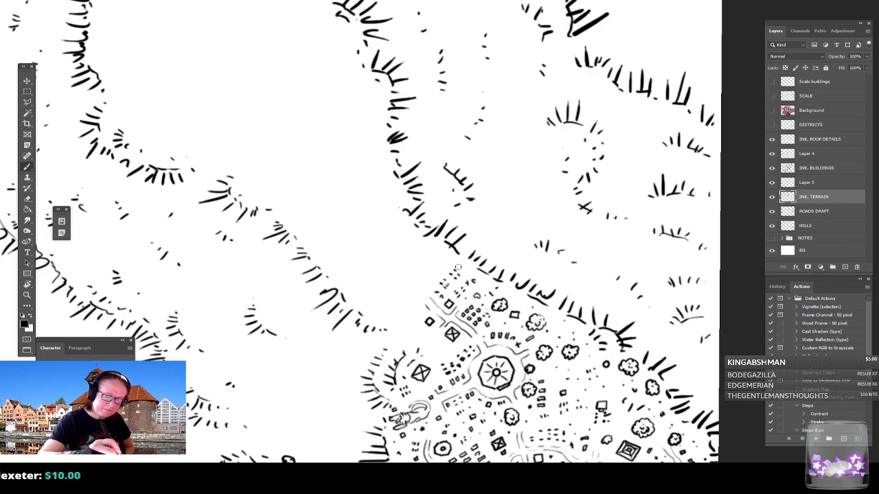
# Ink a small dark square building and a larger cross-roofed building at the southern tip of the western ridge.
pyautogui.scroll(-3, 468, 259)
pyautogui.scroll(-5, 468, 259)
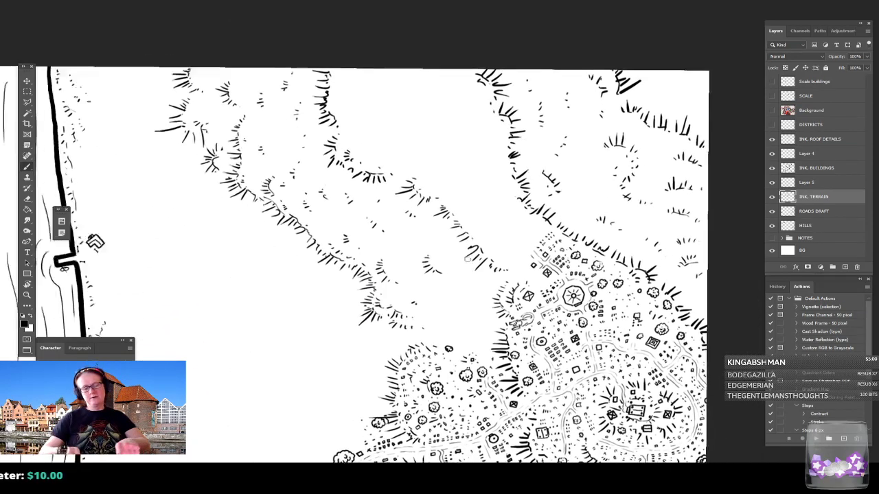
pyautogui.scroll(-3, 467, 259)
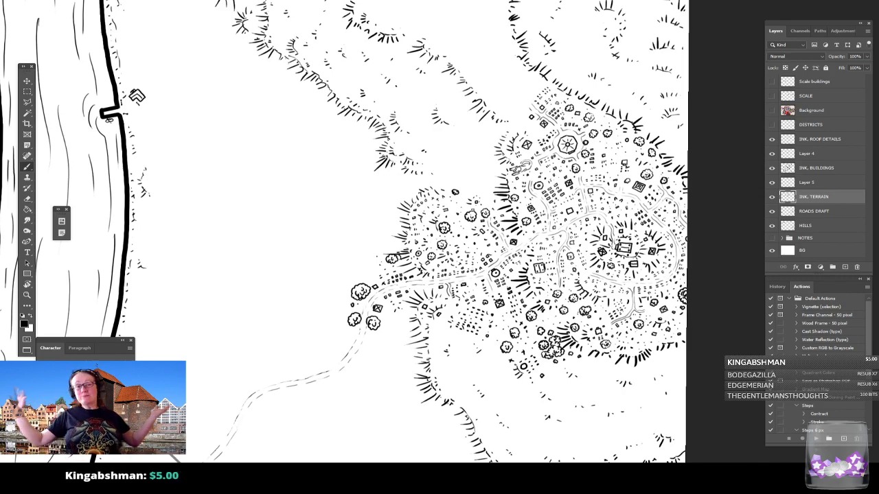
pyautogui.scroll(4, 480, 143)
pyautogui.scroll(-2, 467, 247)
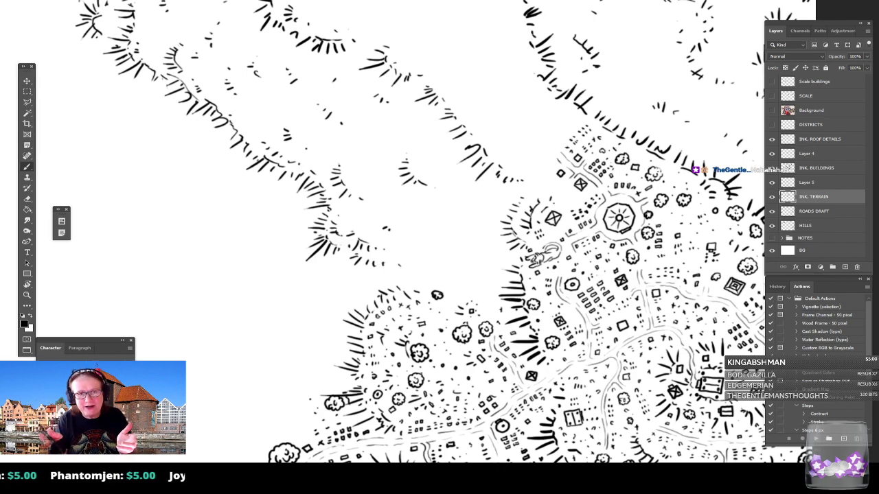
pyautogui.moveTo(412, 205); pyautogui.dragTo(468, 269)
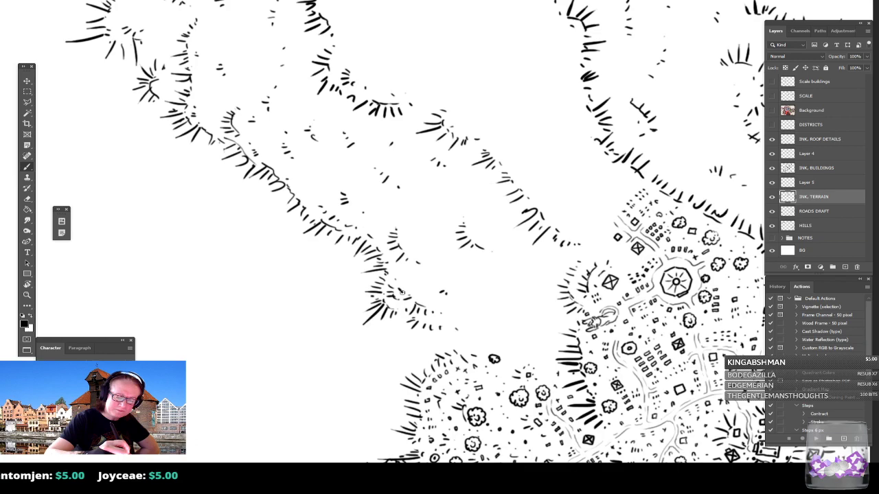
pyautogui.moveTo(400, 288); pyautogui.dragTo(407, 287)
pyautogui.moveTo(404, 284); pyautogui.dragTo(403, 292)
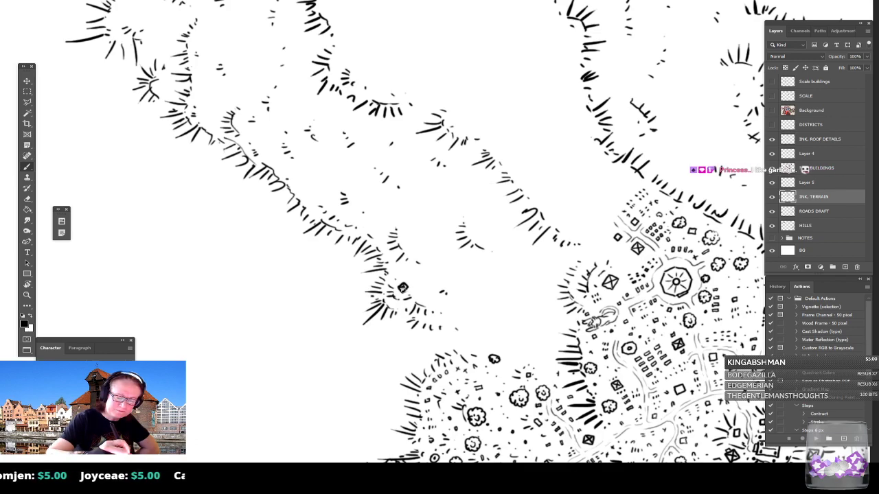
pyautogui.moveTo(404, 239)
pyautogui.mouseDown()
pyautogui.moveTo(412, 248)
pyautogui.moveTo(426, 241)
pyautogui.moveTo(415, 230)
pyautogui.moveTo(407, 235)
pyautogui.moveTo(413, 247)
pyautogui.moveTo(423, 239)
pyautogui.mouseUp()
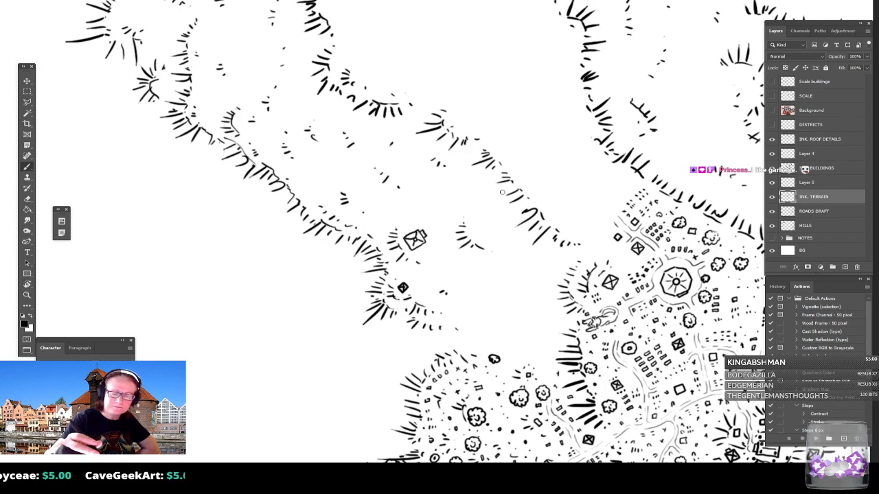
# Ink rows of small huts beside the large ridge building and a scalloped round tree next to the small dark building.
pyautogui.moveTo(502, 193)
pyautogui.mouseDown()
pyautogui.moveTo(482, 182)
pyautogui.moveTo(460, 204)
pyautogui.moveTo(504, 178)
pyautogui.moveTo(504, 194)
pyautogui.mouseUp()
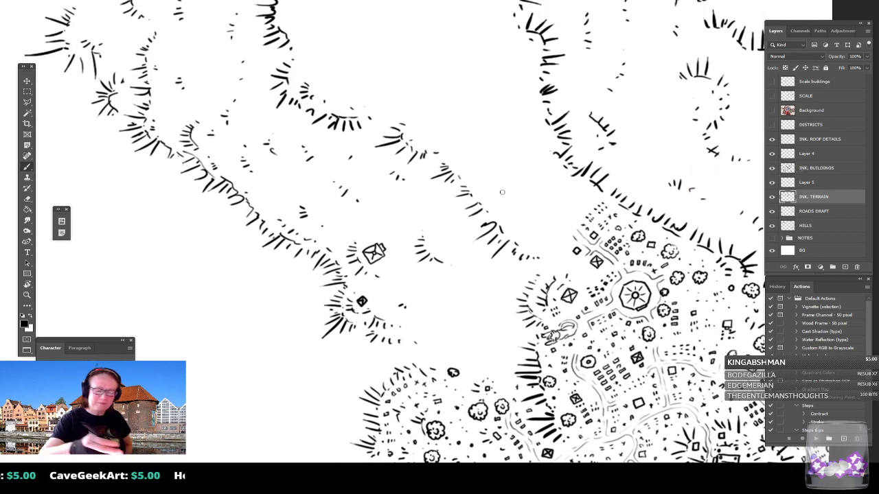
pyautogui.moveTo(383, 270); pyautogui.dragTo(396, 270)
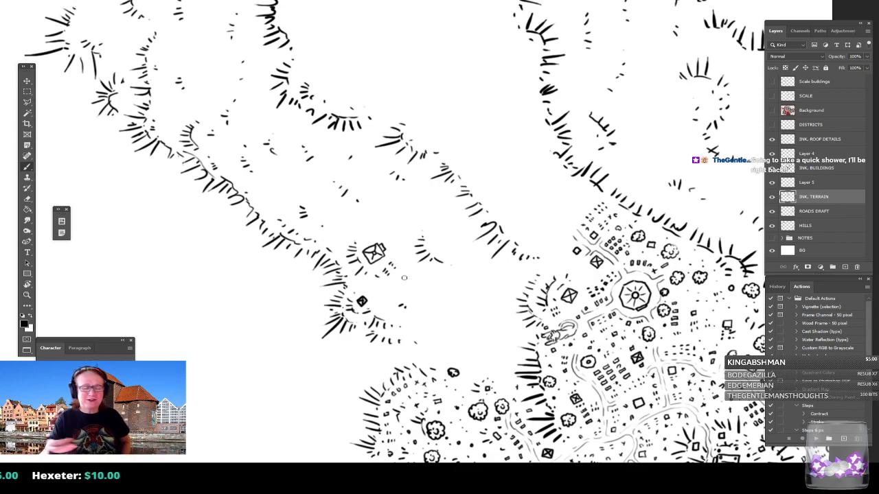
pyautogui.moveTo(392, 278)
pyautogui.mouseDown()
pyautogui.moveTo(400, 276)
pyautogui.moveTo(402, 287)
pyautogui.moveTo(407, 278)
pyautogui.mouseUp()
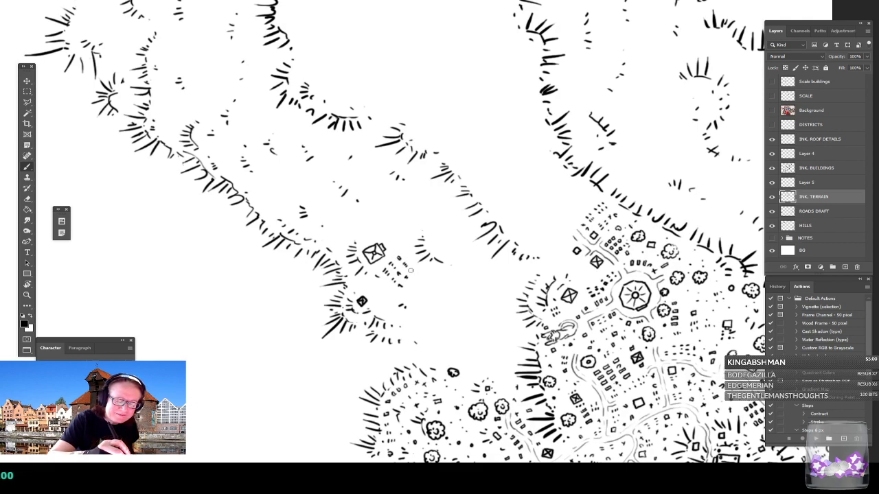
pyautogui.moveTo(411, 270); pyautogui.dragTo(413, 271)
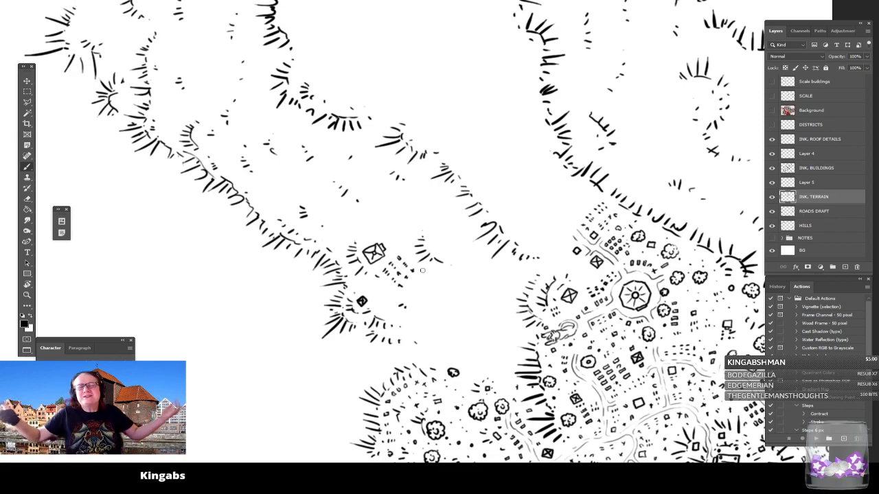
pyautogui.moveTo(422, 271); pyautogui.dragTo(443, 263)
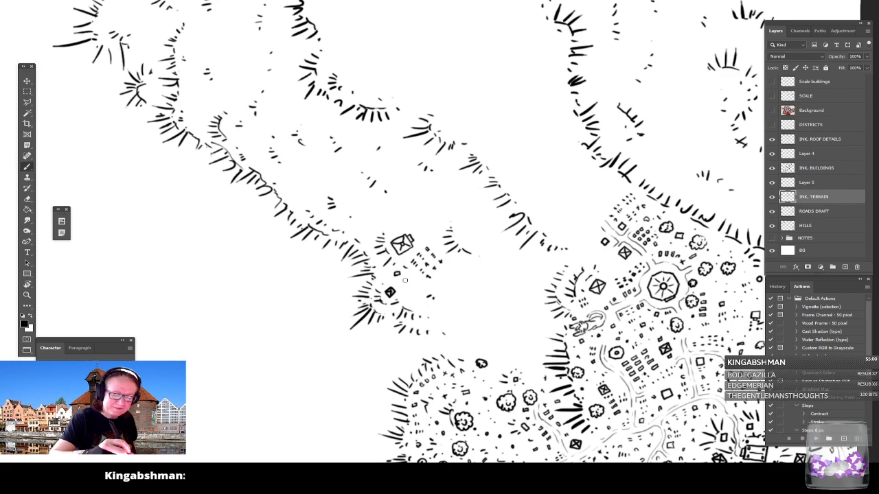
pyautogui.moveTo(414, 299)
pyautogui.mouseDown()
pyautogui.moveTo(411, 290)
pyautogui.moveTo(411, 298)
pyautogui.mouseUp()
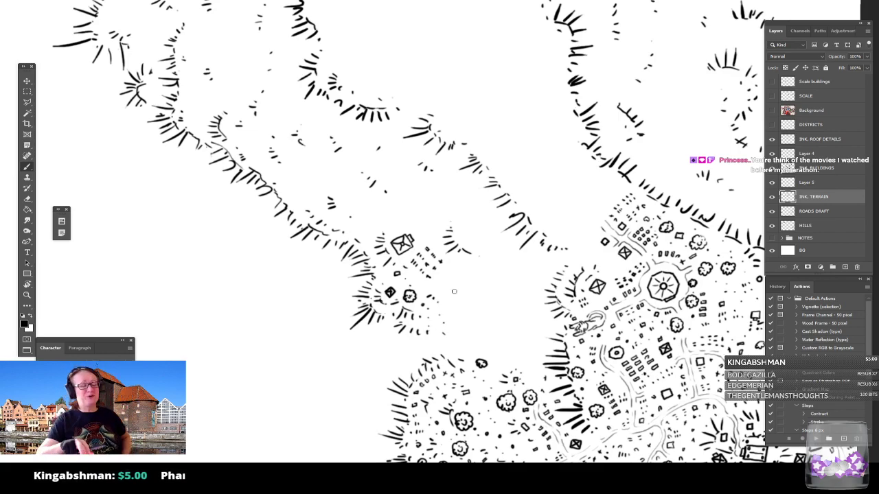
# Extend the ridge settlement eastward with curved rows of small huts and a square building beside the short hill hachures.
pyautogui.hscroll(-3, 454, 292)
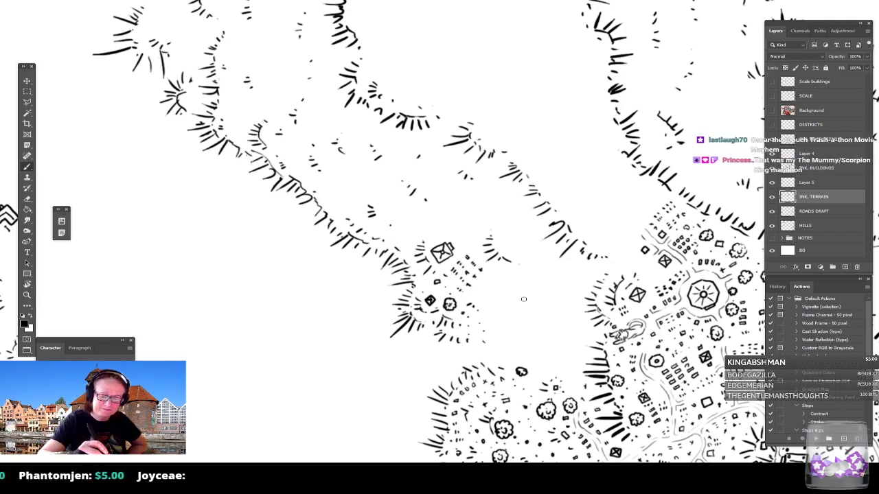
pyautogui.moveTo(492, 321); pyautogui.dragTo(500, 307)
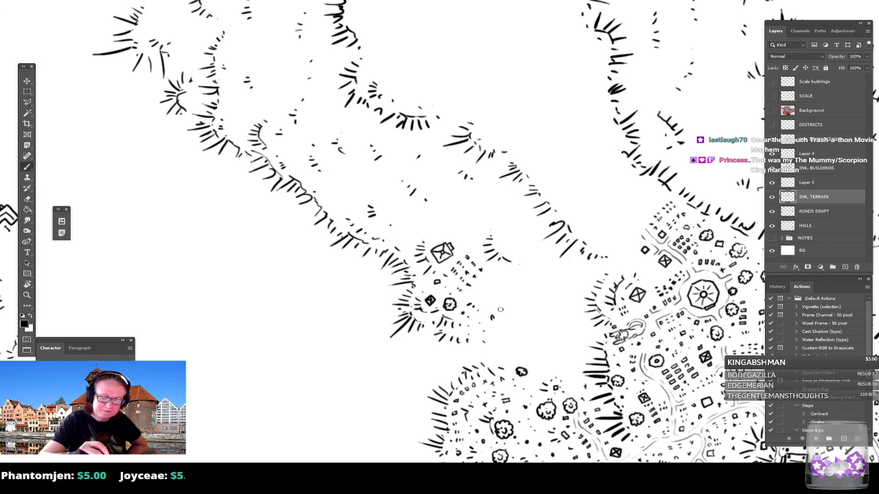
pyautogui.moveTo(500, 269)
pyautogui.mouseDown()
pyautogui.moveTo(510, 269)
pyautogui.moveTo(495, 275)
pyautogui.moveTo(519, 284)
pyautogui.moveTo(521, 268)
pyautogui.moveTo(531, 278)
pyautogui.moveTo(546, 266)
pyautogui.moveTo(540, 259)
pyautogui.moveTo(553, 263)
pyautogui.moveTo(545, 255)
pyautogui.moveTo(558, 260)
pyautogui.moveTo(553, 254)
pyautogui.mouseUp()
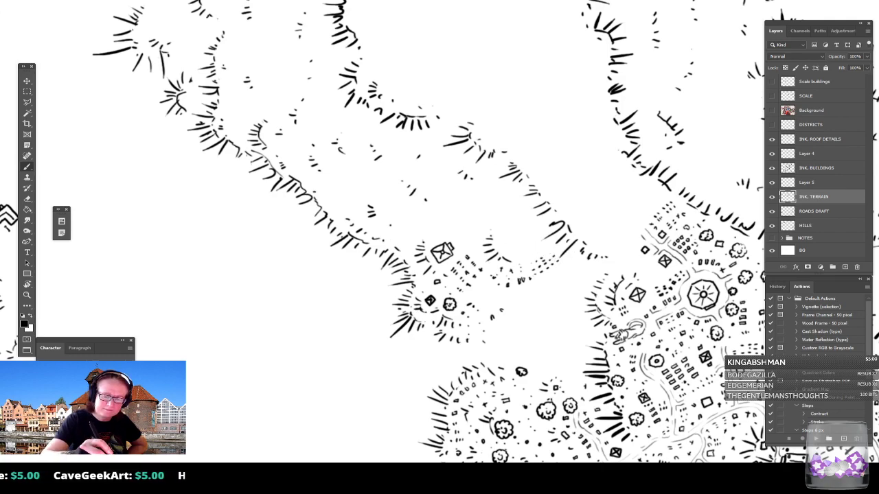
pyautogui.moveTo(500, 241)
pyautogui.mouseDown()
pyautogui.moveTo(503, 251)
pyautogui.moveTo(513, 237)
pyautogui.moveTo(501, 239)
pyautogui.moveTo(503, 250)
pyautogui.mouseUp()
# Examine the walled city's riverside district, including the round plaza, curved terraces, formal gardens and city wall.
pyautogui.scroll(-3, 505, 252)
pyautogui.scroll(-4, 505, 252)
pyautogui.hscroll(-3, 505, 252)
pyautogui.hscroll(-3, 398, 264)
pyautogui.scroll(4, 398, 265)
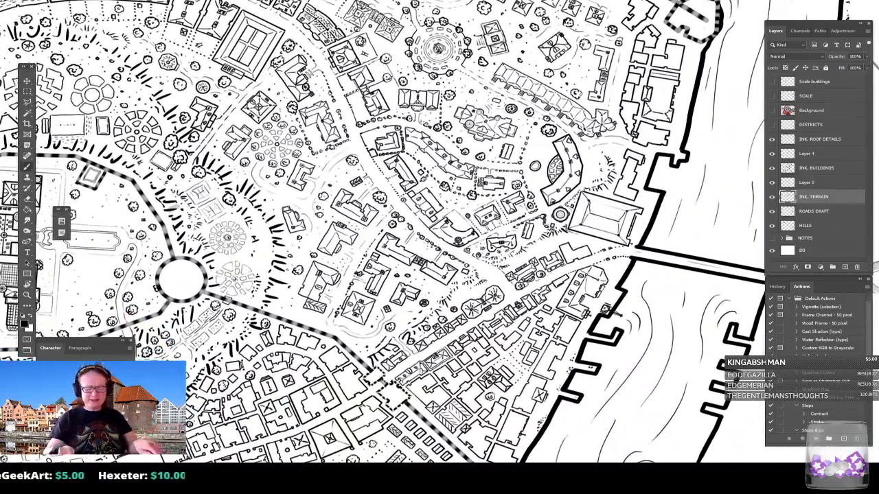
pyautogui.moveTo(398, 265); pyautogui.dragTo(383, 407)
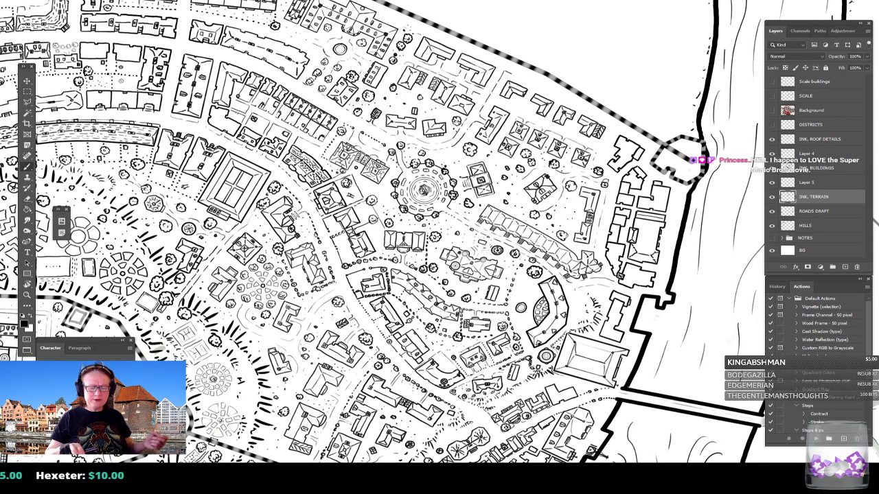
pyautogui.moveTo(370, 275); pyautogui.dragTo(518, 223)
pyautogui.moveTo(518, 275); pyautogui.dragTo(480, 338)
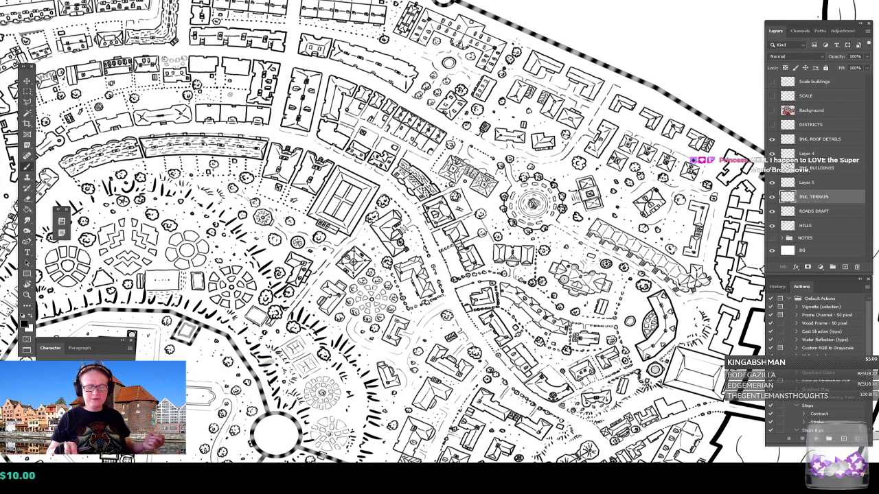
pyautogui.moveTo(594, 290); pyautogui.dragTo(489, 293)
pyautogui.scroll(5, 489, 292)
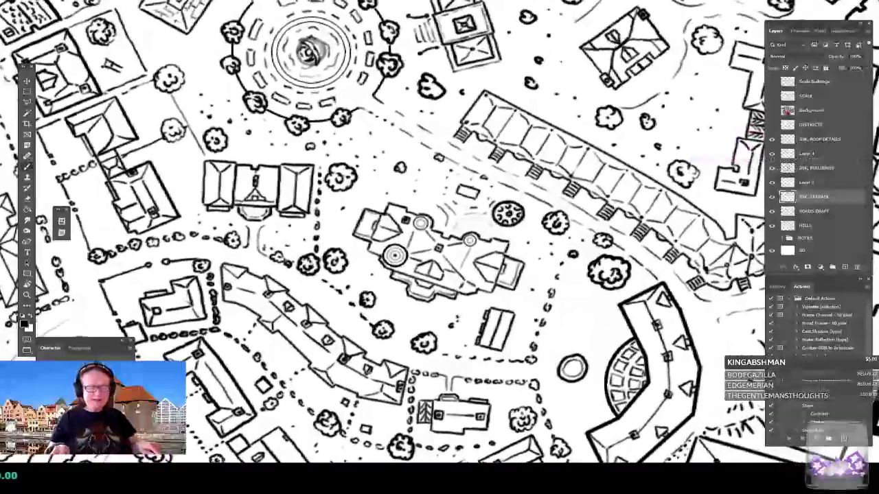
pyautogui.scroll(-5, 405, 325)
pyautogui.moveTo(405, 288); pyautogui.dragTo(491, 264)
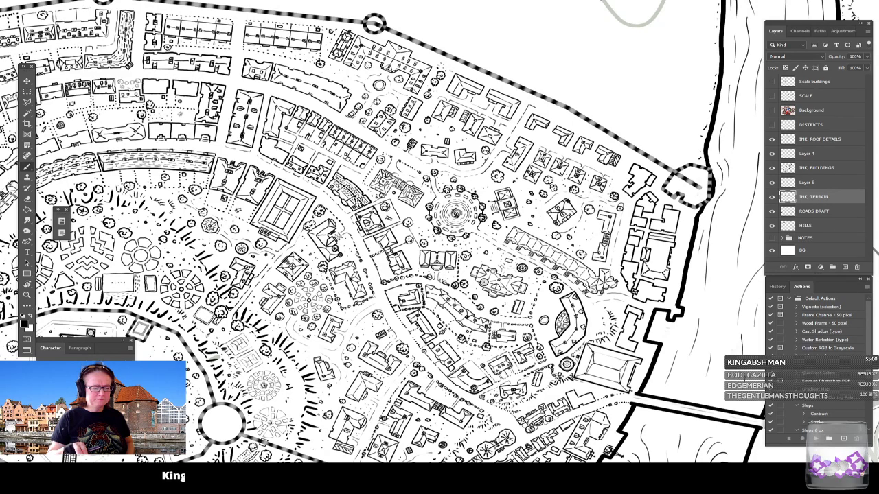
pyautogui.moveTo(652, 206); pyautogui.dragTo(209, 361)
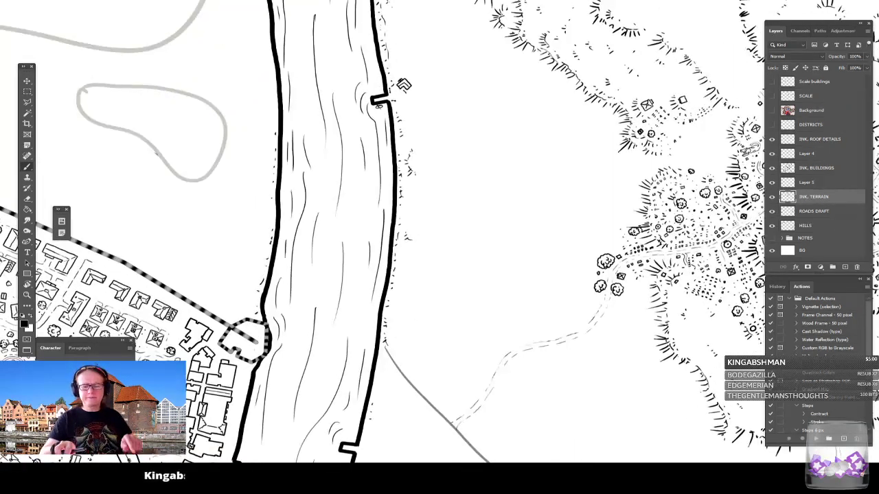
# Ink a line of small huts along the main village's northern edge and a scalloped round tree at its eastern end.
pyautogui.moveTo(583, 240); pyautogui.dragTo(277, 259)
pyautogui.moveTo(368, 147); pyautogui.dragTo(401, 231)
pyautogui.scroll(5, 401, 231)
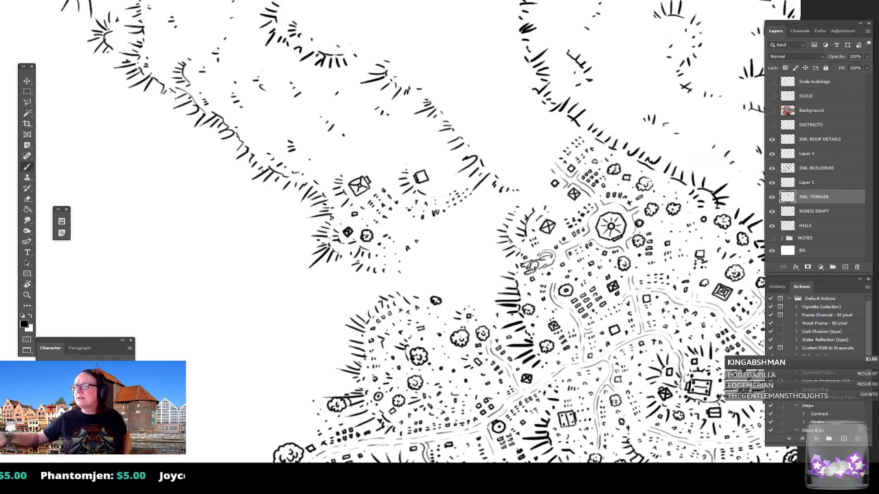
pyautogui.moveTo(519, 162); pyautogui.dragTo(486, 168)
pyautogui.scroll(3, 486, 168)
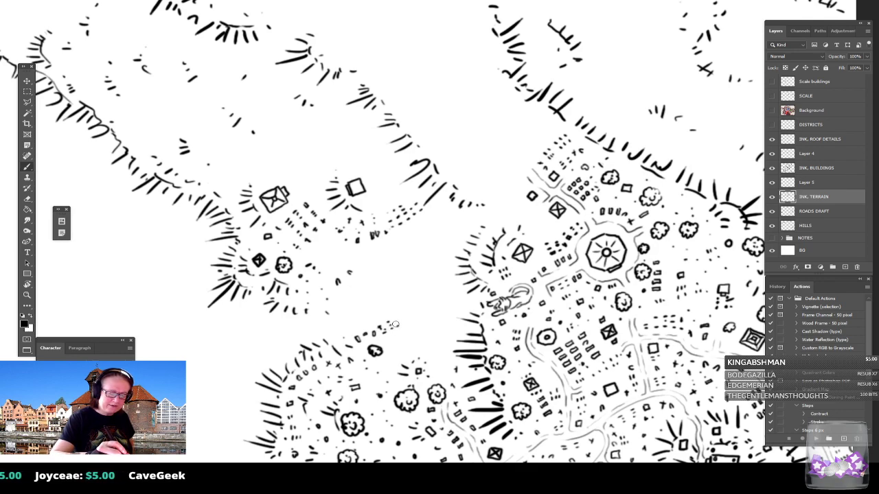
pyautogui.click(414, 313)
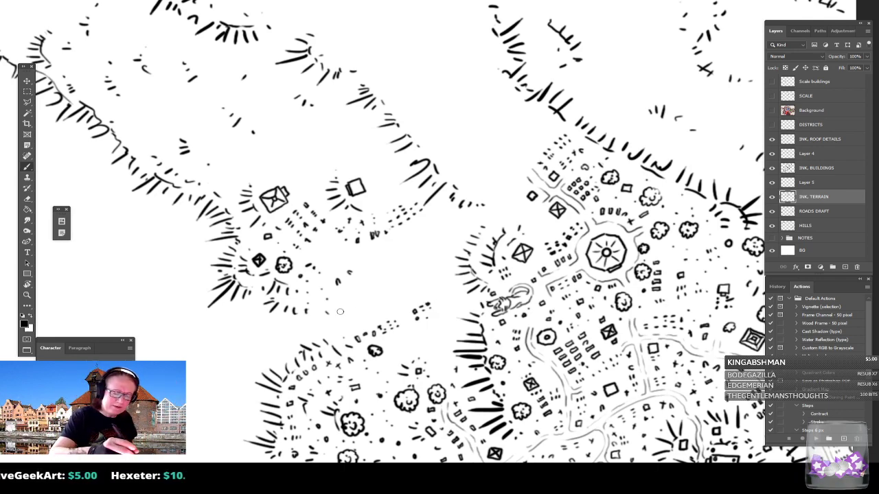
pyautogui.moveTo(433, 286)
pyautogui.mouseDown()
pyautogui.moveTo(432, 297)
pyautogui.moveTo(445, 298)
pyautogui.moveTo(453, 289)
pyautogui.moveTo(445, 278)
pyautogui.moveTo(431, 283)
pyautogui.moveTo(439, 294)
pyautogui.moveTo(451, 289)
pyautogui.moveTo(445, 283)
pyautogui.mouseUp()
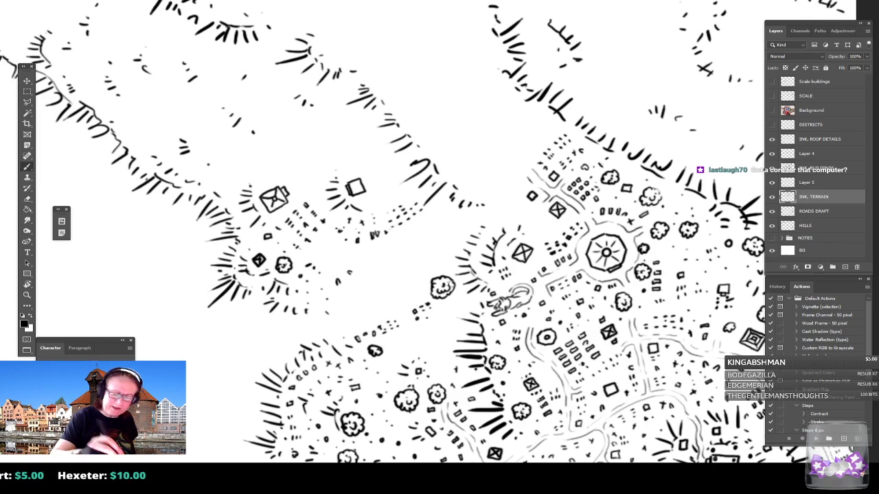
# Ink a winding double-lined lane through the valley between the ridge settlement and the main village.
pyautogui.hscroll(-1, 451, 284)
pyautogui.scroll(-1, 452, 285)
pyautogui.scroll(2, 451, 285)
pyautogui.scroll(-1, 452, 283)
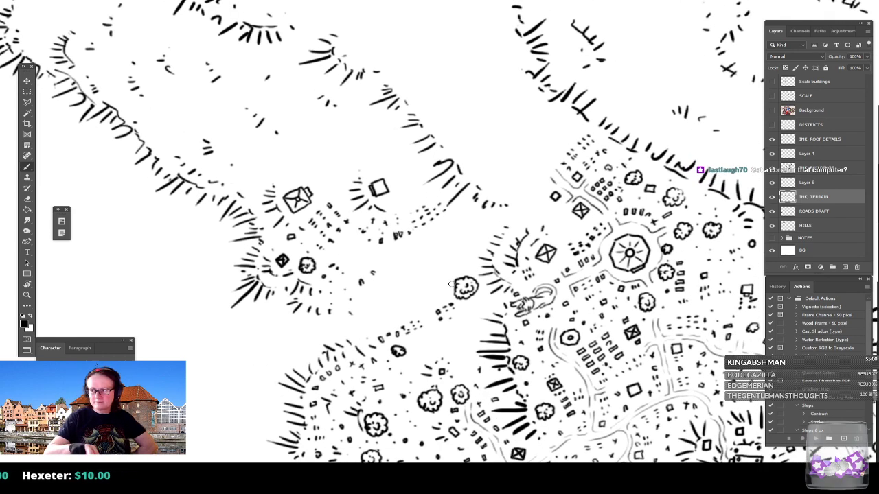
pyautogui.scroll(1, 452, 284)
pyautogui.moveTo(357, 345)
pyautogui.mouseDown()
pyautogui.moveTo(405, 302)
pyautogui.moveTo(387, 282)
pyautogui.moveTo(416, 288)
pyautogui.moveTo(513, 237)
pyautogui.moveTo(471, 253)
pyautogui.moveTo(413, 294)
pyautogui.moveTo(422, 309)
pyautogui.moveTo(408, 304)
pyautogui.moveTo(342, 362)
pyautogui.moveTo(309, 368)
pyautogui.mouseUp()
pyautogui.moveTo(356, 344); pyautogui.dragTo(291, 371)
pyautogui.scroll(-6, 269, 378)
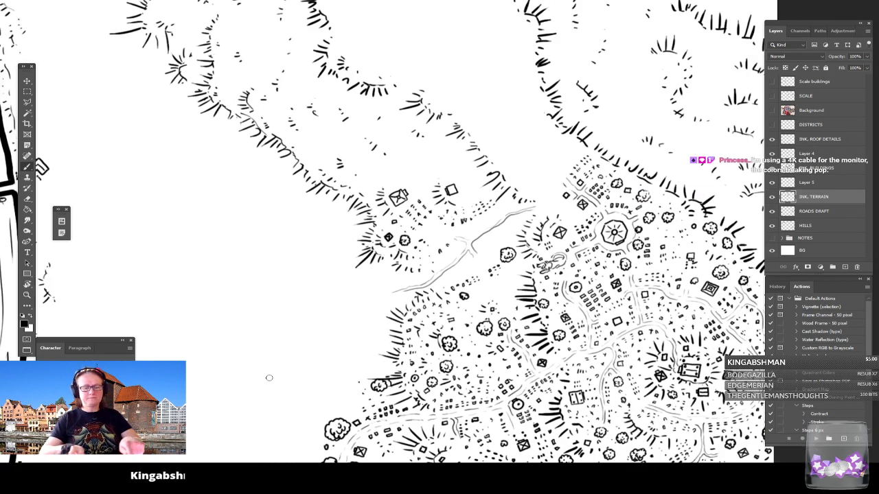
# Ink a branch lane from the valley lane's junction north-west into the ridge settlement's rows of huts.
pyautogui.scroll(6, 480, 240)
pyautogui.moveTo(480, 239); pyautogui.dragTo(459, 392)
pyautogui.scroll(2, 471, 295)
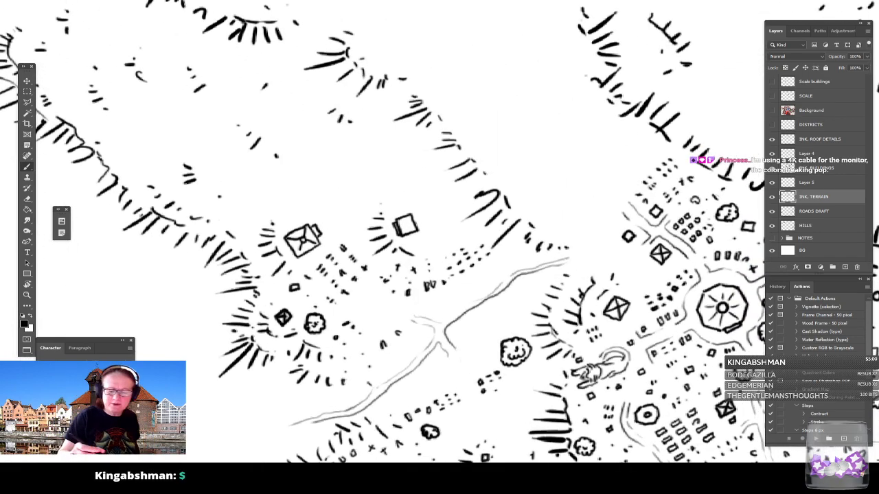
pyautogui.moveTo(443, 322)
pyautogui.mouseDown()
pyautogui.moveTo(502, 283)
pyautogui.moveTo(509, 210)
pyautogui.moveTo(528, 178)
pyautogui.mouseUp()
pyautogui.scroll(-3, 501, 281)
pyautogui.scroll(2, 500, 281)
pyautogui.moveTo(382, 255); pyautogui.dragTo(426, 267)
pyautogui.moveTo(392, 238); pyautogui.dragTo(446, 274)
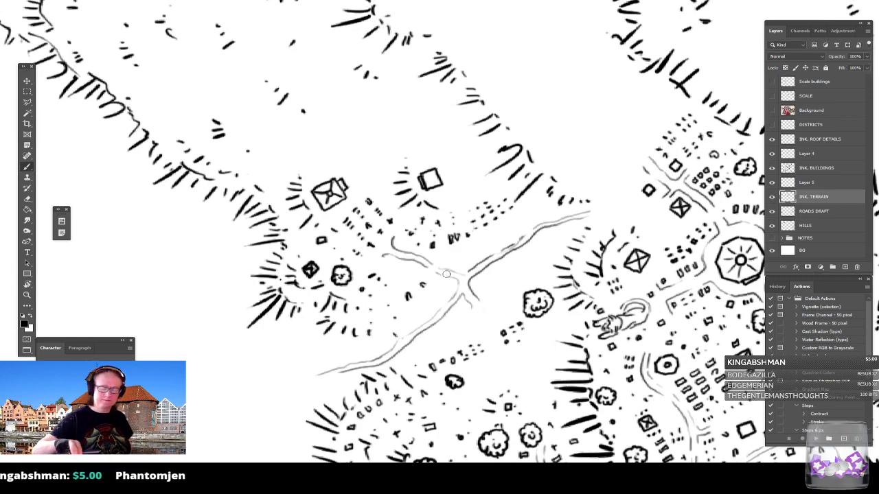
pyautogui.scroll(-3, 446, 274)
pyautogui.scroll(3, 446, 274)
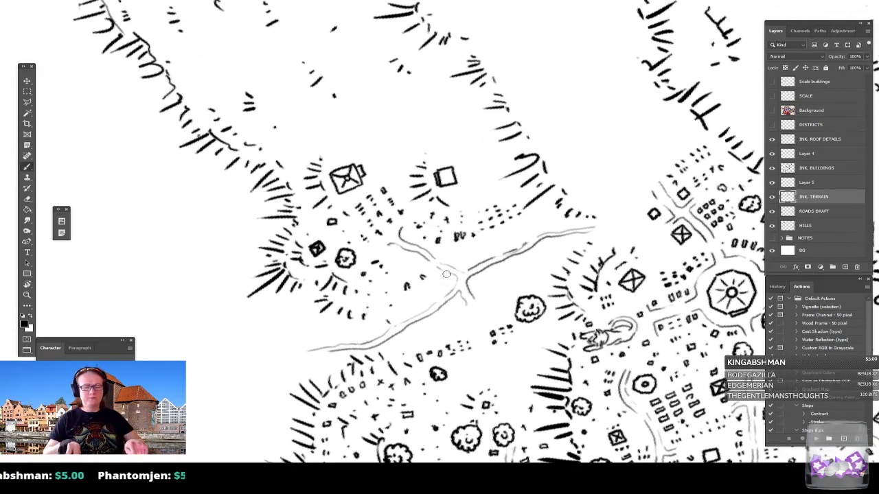
# Ink a small building at the lane junction and rows of huts along the northern side of the valley lane.
pyautogui.scroll(2, 439, 232)
pyautogui.moveTo(462, 296); pyautogui.dragTo(489, 292)
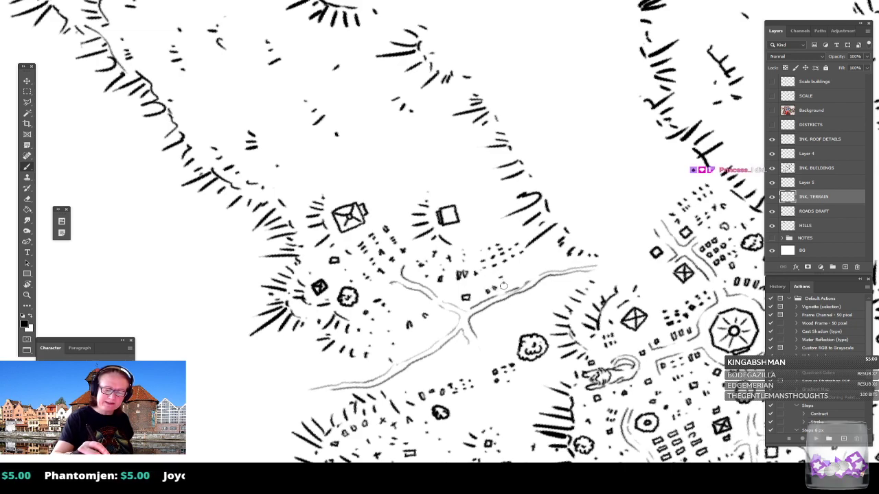
pyautogui.moveTo(516, 278); pyautogui.dragTo(539, 268)
pyautogui.moveTo(536, 266); pyautogui.dragTo(554, 267)
pyautogui.moveTo(546, 256); pyautogui.dragTo(567, 265)
pyautogui.moveTo(449, 320); pyautogui.dragTo(451, 322)
pyautogui.moveTo(404, 355); pyautogui.dragTo(435, 335)
pyautogui.moveTo(438, 336); pyautogui.dragTo(440, 335)
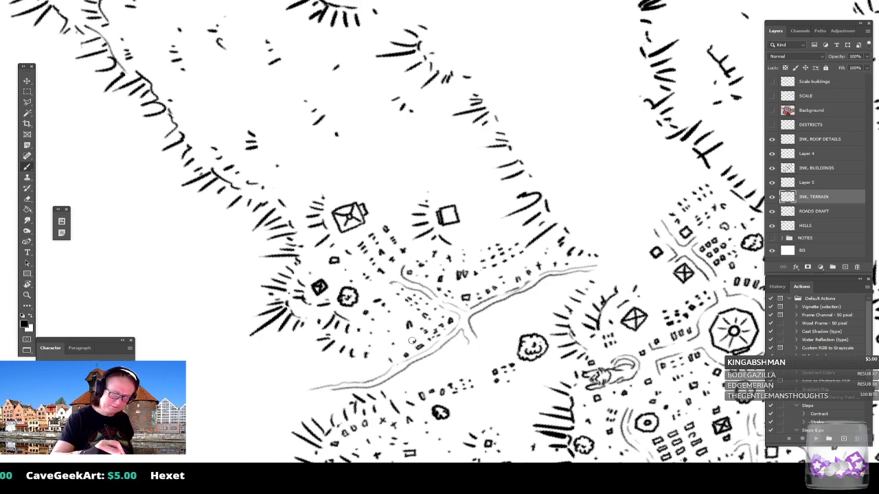
# Ink a lane running south from the valley junction to join the existing lane in the main village.
pyautogui.scroll(-5, 403, 342)
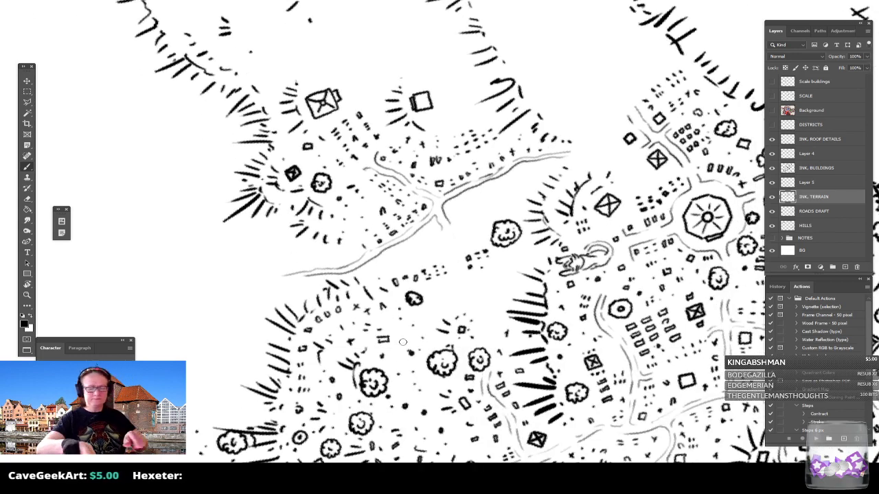
pyautogui.scroll(3, 596, 195)
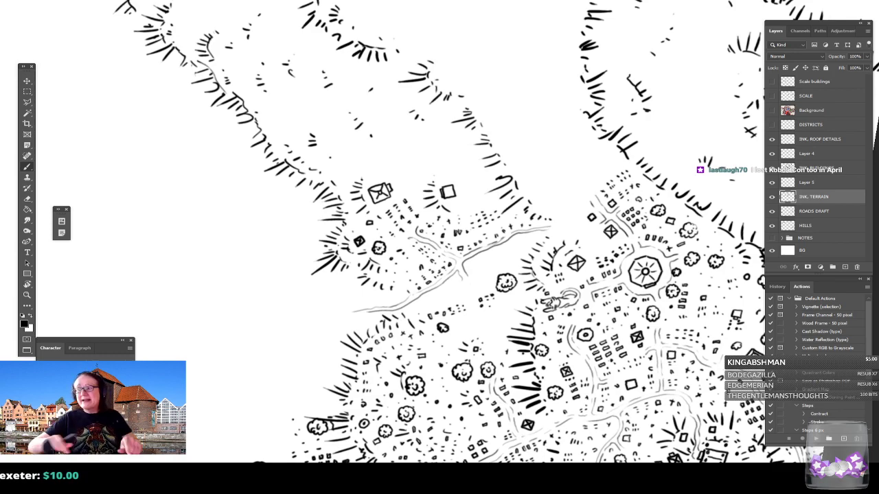
pyautogui.scroll(3, 440, 320)
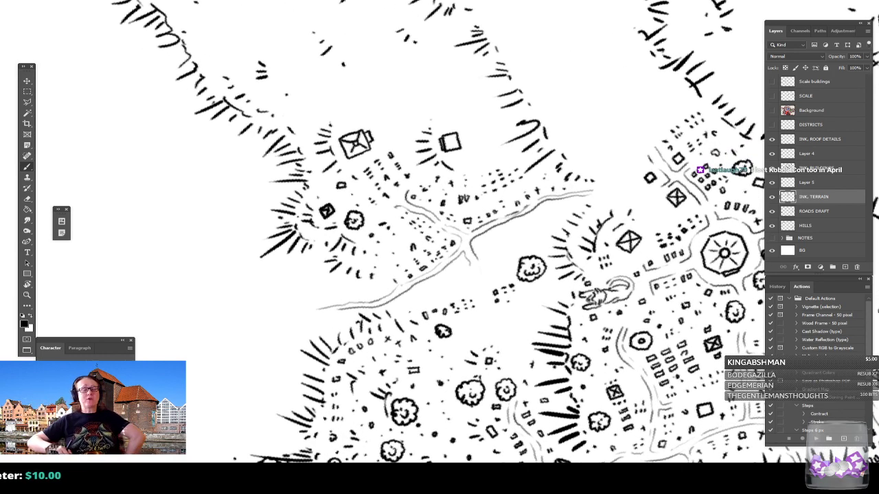
pyautogui.moveTo(439, 274)
pyautogui.mouseDown()
pyautogui.moveTo(401, 297)
pyautogui.moveTo(402, 239)
pyautogui.moveTo(430, 263)
pyautogui.moveTo(433, 289)
pyautogui.mouseUp()
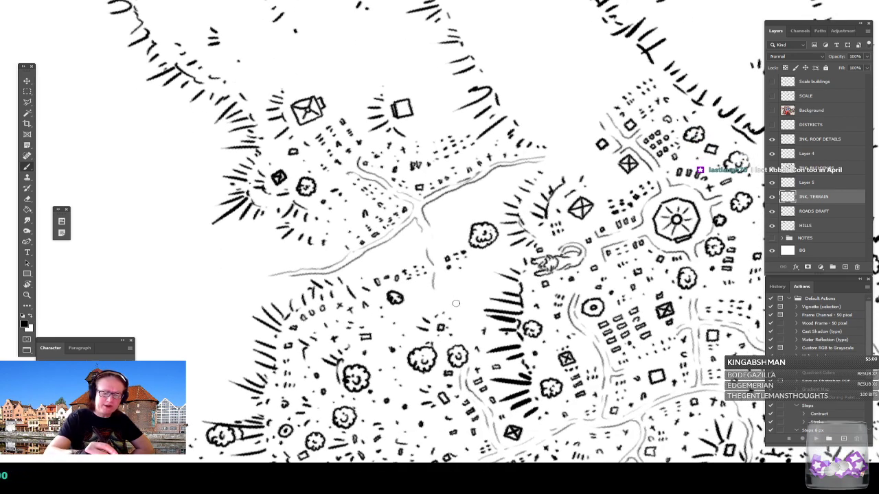
pyautogui.moveTo(432, 234); pyautogui.dragTo(472, 348)
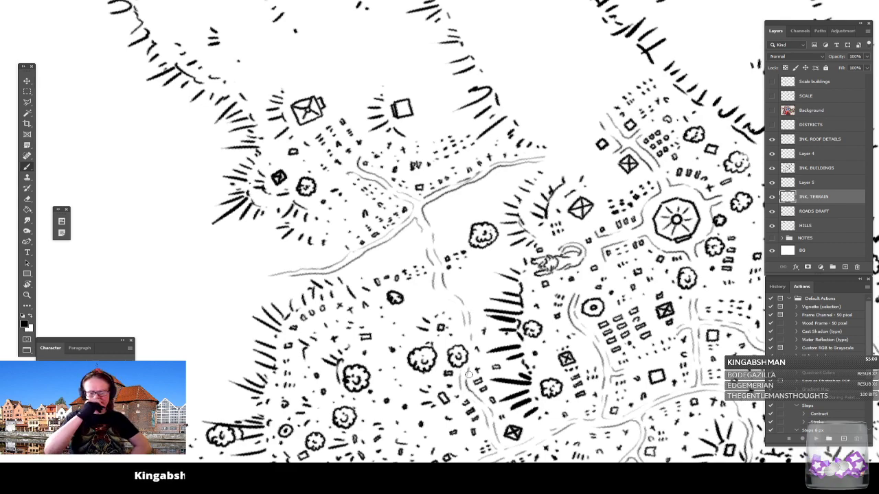
# Ink huts along the new southern lane, plus a small square building and huts south-east of the junction.
pyautogui.scroll(2, 469, 374)
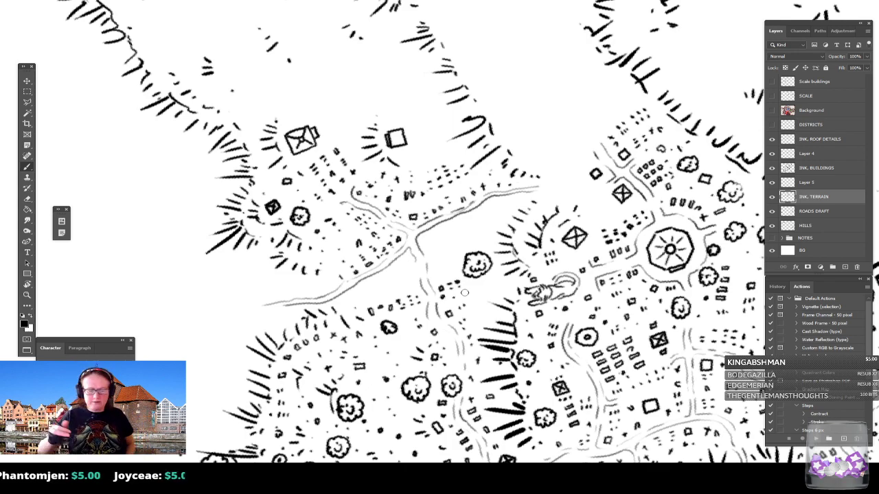
pyautogui.scroll(2, 464, 293)
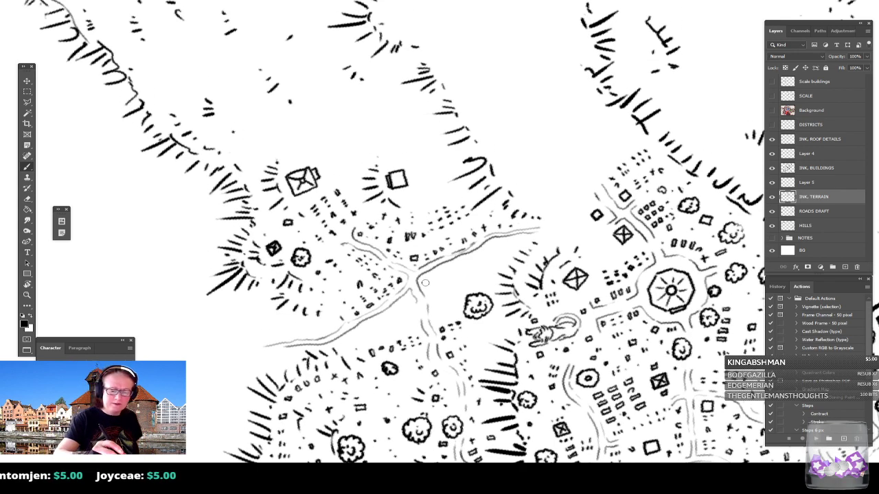
pyautogui.moveTo(425, 280); pyautogui.dragTo(499, 247)
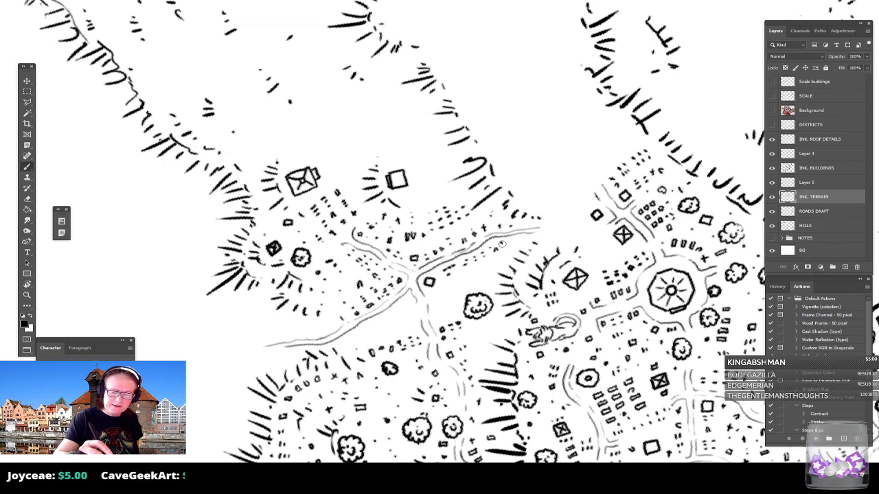
pyautogui.moveTo(433, 295)
pyautogui.mouseDown()
pyautogui.moveTo(441, 315)
pyautogui.moveTo(446, 295)
pyautogui.moveTo(453, 304)
pyautogui.moveTo(453, 284)
pyautogui.mouseUp()
pyautogui.moveTo(463, 277); pyautogui.dragTo(491, 276)
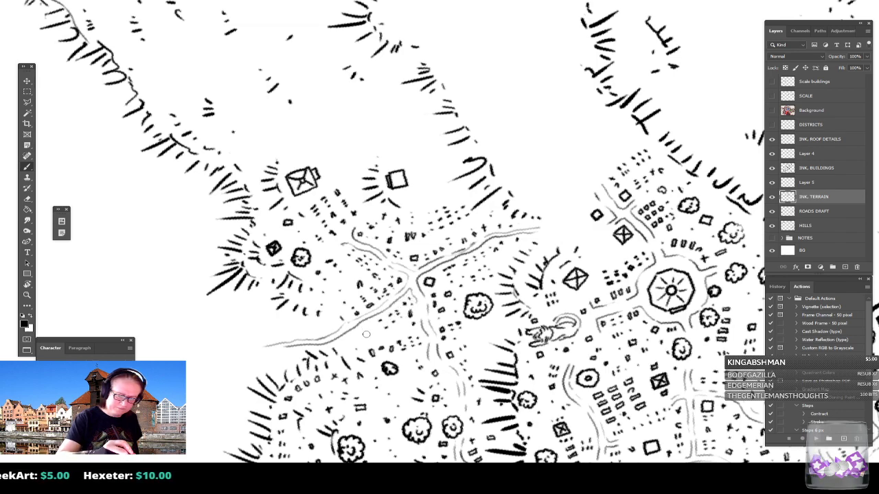
# Ink more small huts between the western end of the valley lane and the main village's hill hachures.
pyautogui.click(311, 334)
pyautogui.click(306, 334)
pyautogui.click(300, 335)
pyautogui.click(291, 335)
pyautogui.click(288, 336)
pyautogui.click(281, 325)
pyautogui.scroll(-3, 287, 319)
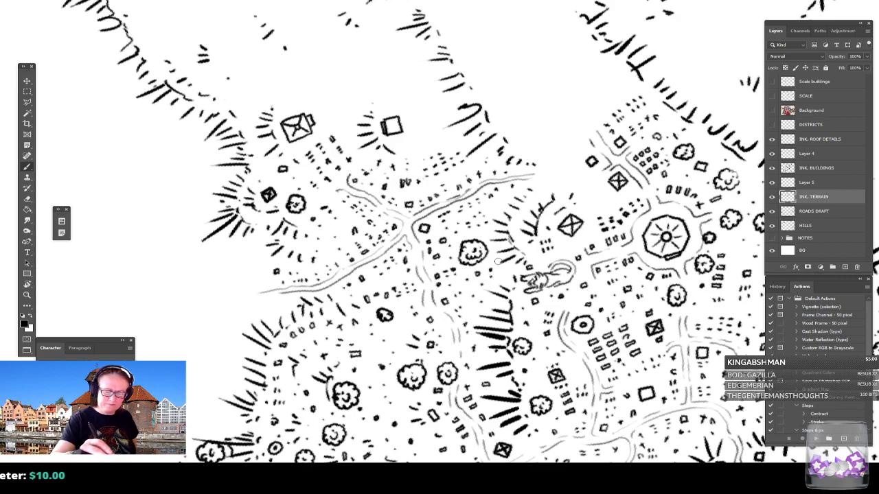
pyautogui.scroll(-5, 507, 274)
pyautogui.moveTo(617, 439); pyautogui.dragTo(579, 294)
pyautogui.scroll(-4, 591, 322)
pyautogui.moveTo(412, 283)
pyautogui.mouseDown()
pyautogui.moveTo(423, 284)
pyautogui.moveTo(410, 263)
pyautogui.moveTo(413, 328)
pyautogui.mouseUp()
pyautogui.moveTo(211, 185); pyautogui.dragTo(250, 178)
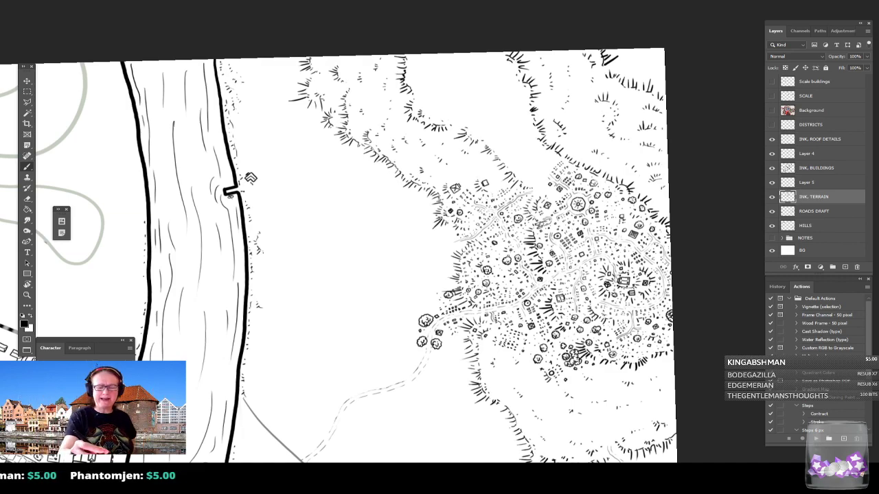
pyautogui.moveTo(456, 419); pyautogui.dragTo(413, 377)
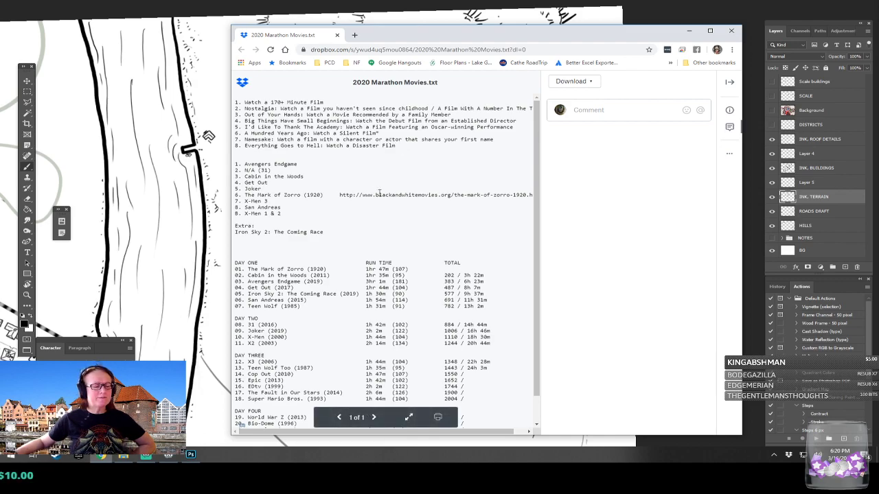
# Read the day-by-day film schedule in 2020 Marathon Movies.txt in the browser and close its window.
pyautogui.scroll(-1, 371, 199)
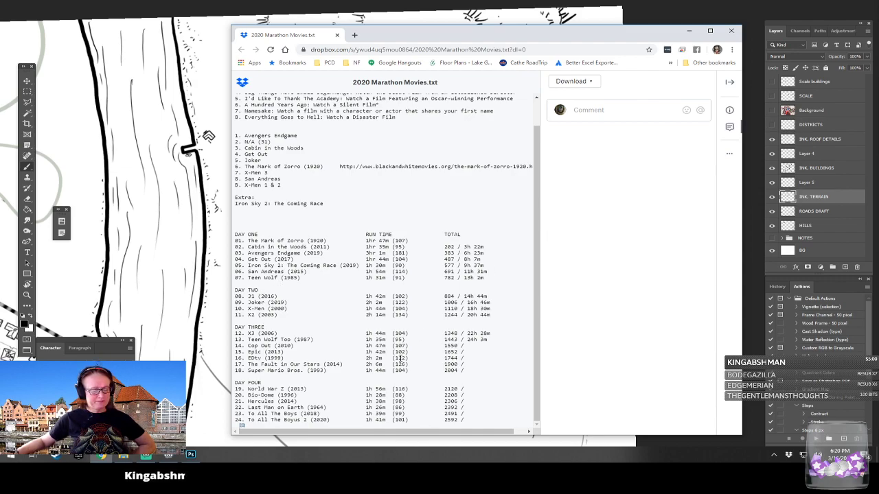
pyautogui.moveTo(265, 388); pyautogui.dragTo(304, 389)
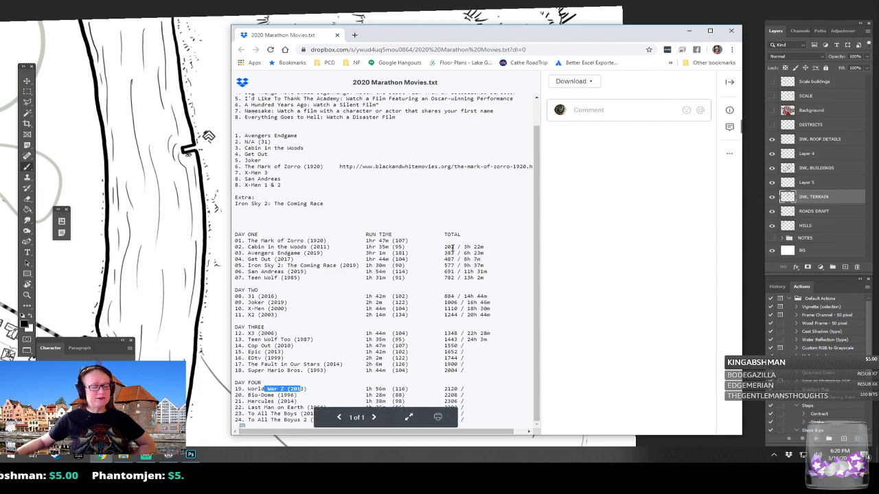
pyautogui.scroll(1, 453, 248)
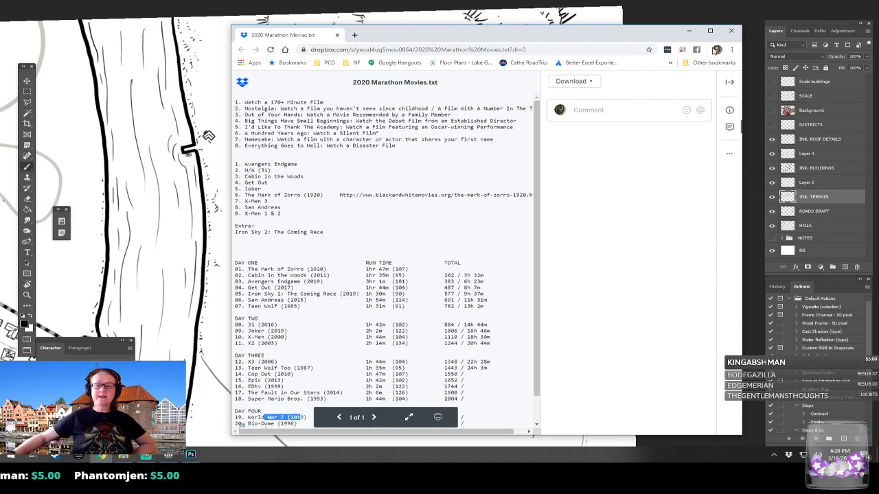
pyautogui.click(731, 31)
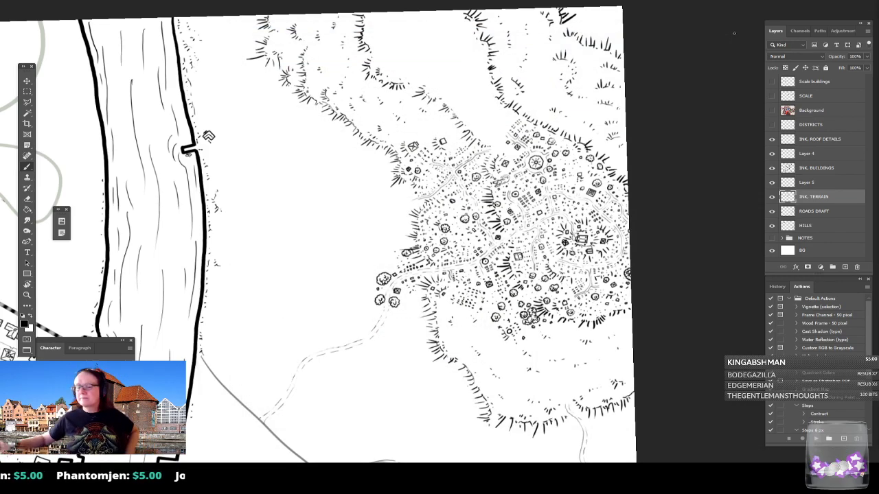
# Extend the valley lane eastward toward the small crossroads north of the octagonal building and ink two scalloped trees at its end.
pyautogui.hotkey('ctrl', '+')
pyautogui.hotkey('ctrl', '+')
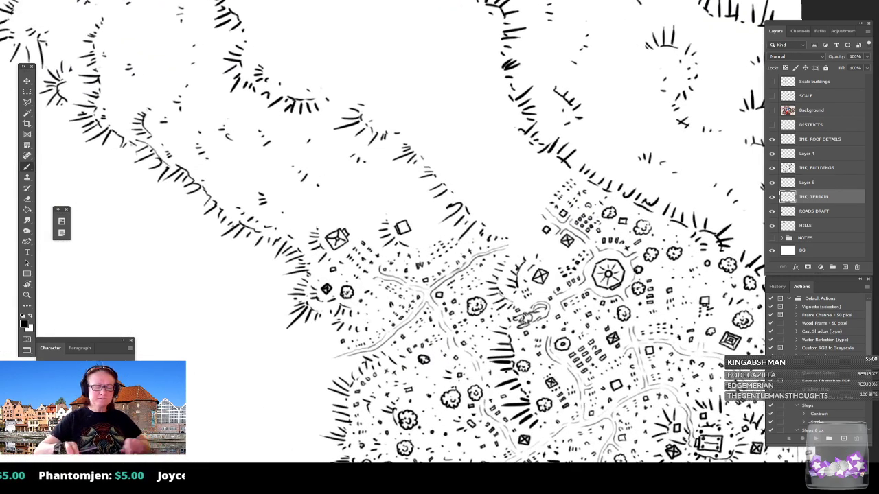
pyautogui.scroll(-3, 439, 247)
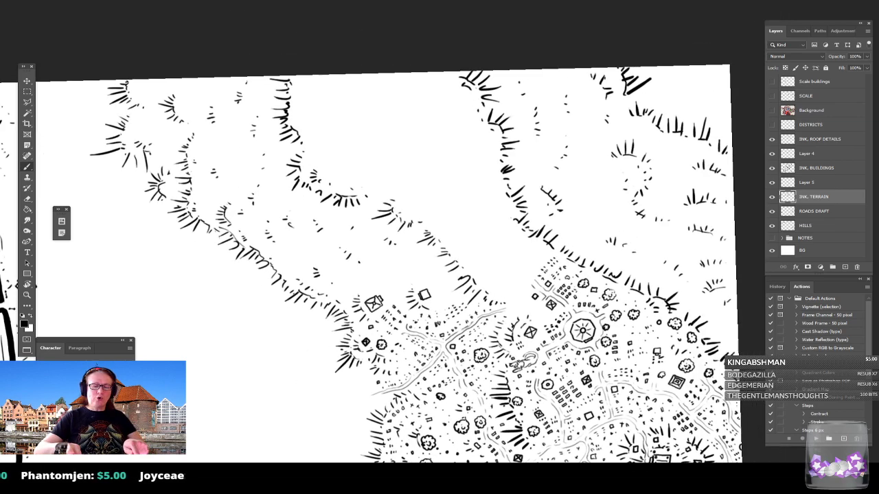
pyautogui.moveTo(569, 318); pyautogui.dragTo(459, 338)
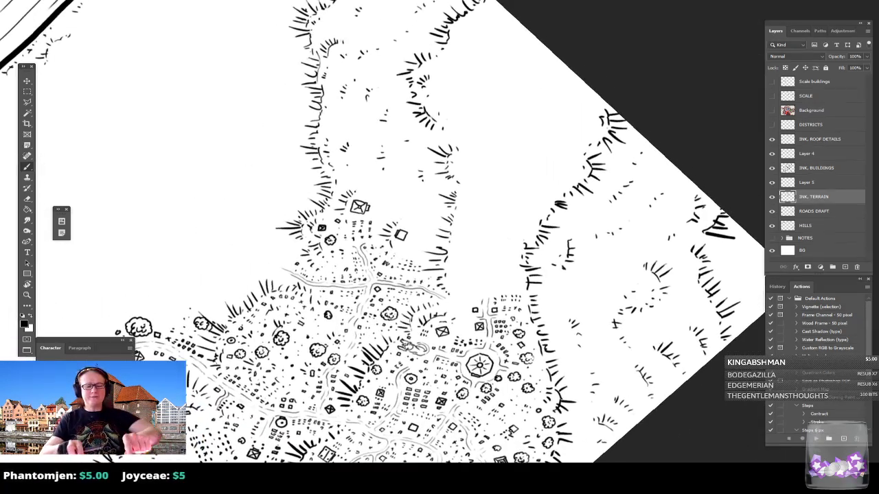
pyautogui.scroll(3, 440, 247)
pyautogui.moveTo(465, 436); pyautogui.dragTo(482, 401)
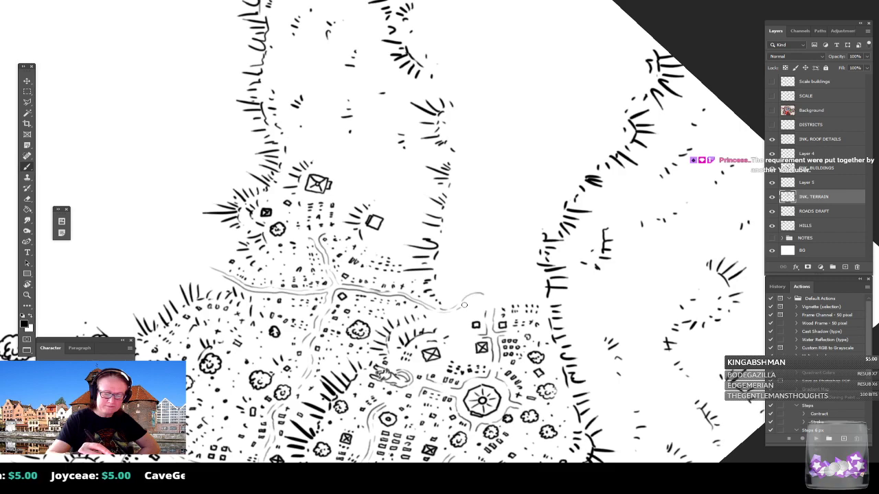
pyautogui.moveTo(481, 296)
pyautogui.mouseDown()
pyautogui.moveTo(468, 309)
pyautogui.moveTo(475, 313)
pyautogui.moveTo(483, 302)
pyautogui.moveTo(469, 298)
pyautogui.moveTo(474, 311)
pyautogui.moveTo(482, 304)
pyautogui.moveTo(443, 294)
pyautogui.moveTo(446, 301)
pyautogui.moveTo(458, 284)
pyautogui.moveTo(443, 282)
pyautogui.moveTo(447, 297)
pyautogui.moveTo(451, 291)
pyautogui.moveTo(419, 375)
pyautogui.mouseUp()
# Ink dense scalloped forest clumps across the valley north of the village, from the western hachures to the eastern ridge, with a few small bushes.
pyautogui.moveTo(421, 205)
pyautogui.mouseDown()
pyautogui.moveTo(418, 234)
pyautogui.moveTo(426, 218)
pyautogui.moveTo(419, 242)
pyautogui.moveTo(431, 233)
pyautogui.moveTo(440, 241)
pyautogui.moveTo(423, 259)
pyautogui.moveTo(423, 251)
pyautogui.moveTo(412, 257)
pyautogui.moveTo(414, 267)
pyautogui.moveTo(431, 267)
pyautogui.moveTo(431, 249)
pyautogui.moveTo(443, 265)
pyautogui.moveTo(434, 274)
pyautogui.moveTo(453, 267)
pyautogui.moveTo(443, 258)
pyautogui.moveTo(456, 263)
pyautogui.moveTo(453, 274)
pyautogui.moveTo(467, 262)
pyautogui.moveTo(456, 242)
pyautogui.moveTo(447, 246)
pyautogui.moveTo(470, 233)
pyautogui.moveTo(455, 229)
pyautogui.moveTo(446, 241)
pyautogui.moveTo(455, 228)
pyautogui.moveTo(445, 240)
pyautogui.moveTo(486, 224)
pyautogui.moveTo(474, 221)
pyautogui.moveTo(480, 211)
pyautogui.moveTo(464, 217)
pyautogui.moveTo(427, 189)
pyautogui.moveTo(441, 199)
pyautogui.moveTo(431, 177)
pyautogui.moveTo(444, 181)
pyautogui.moveTo(424, 189)
pyautogui.moveTo(405, 177)
pyautogui.moveTo(422, 195)
pyautogui.mouseUp()
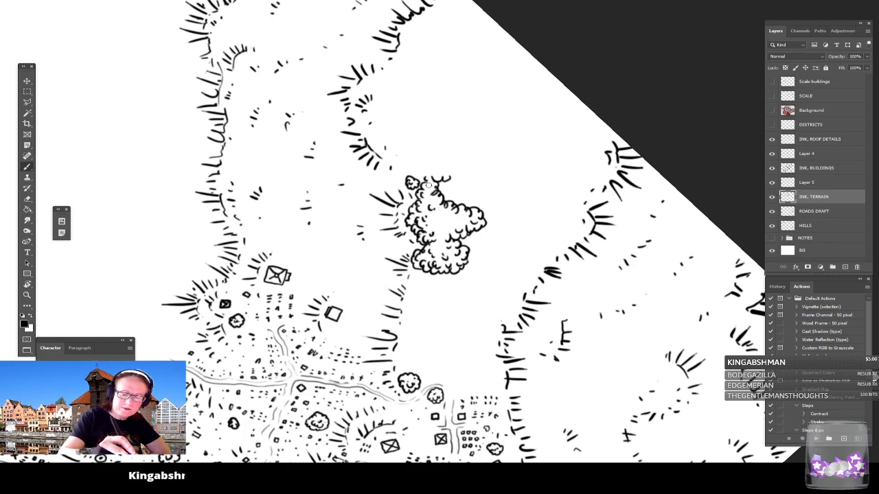
pyautogui.moveTo(428, 172)
pyautogui.mouseDown()
pyautogui.moveTo(434, 163)
pyautogui.moveTo(420, 155)
pyautogui.moveTo(415, 167)
pyautogui.moveTo(430, 169)
pyautogui.mouseUp()
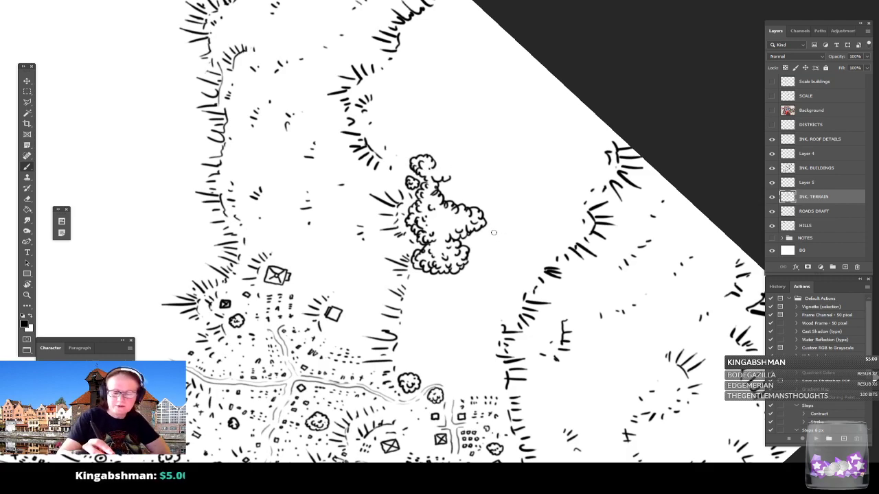
pyautogui.moveTo(480, 236)
pyautogui.mouseDown()
pyautogui.moveTo(471, 247)
pyautogui.moveTo(487, 237)
pyautogui.moveTo(476, 235)
pyautogui.moveTo(484, 243)
pyautogui.mouseUp()
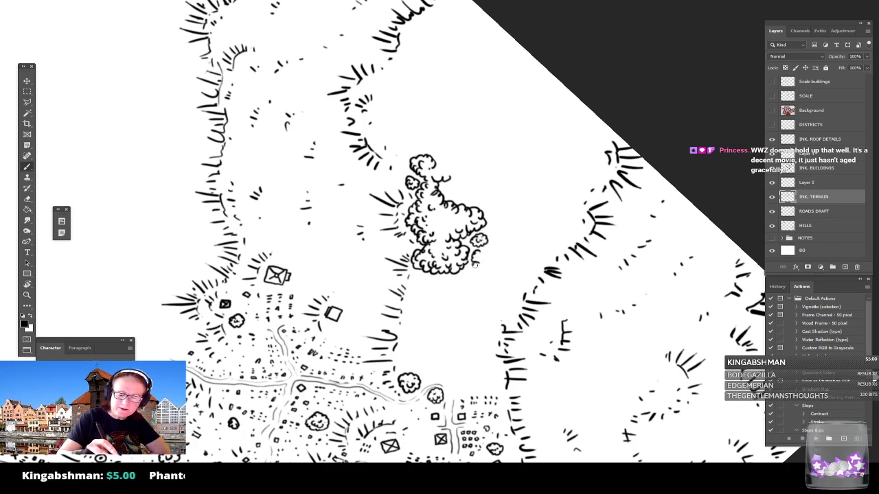
pyautogui.moveTo(471, 271)
pyautogui.mouseDown()
pyautogui.moveTo(482, 265)
pyautogui.moveTo(488, 275)
pyautogui.mouseUp()
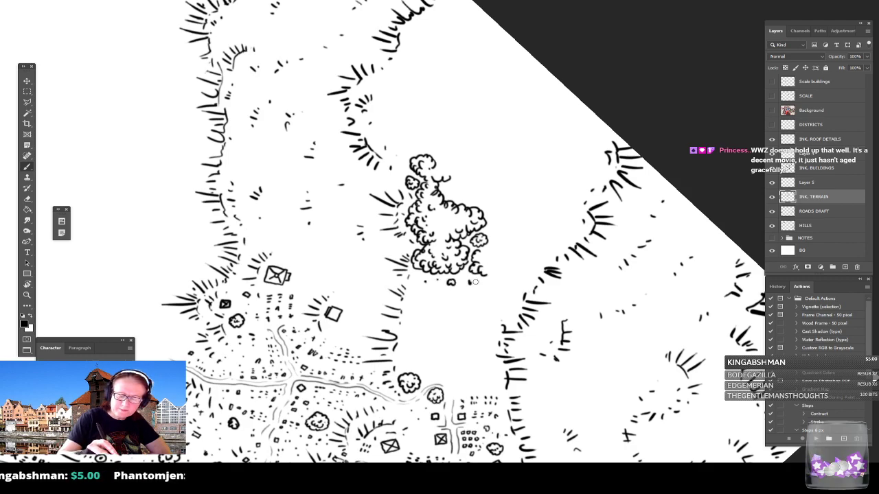
pyautogui.moveTo(484, 270)
pyautogui.mouseDown()
pyautogui.moveTo(510, 285)
pyautogui.moveTo(519, 269)
pyautogui.moveTo(539, 267)
pyautogui.moveTo(516, 262)
pyautogui.moveTo(541, 257)
pyautogui.moveTo(530, 247)
pyautogui.moveTo(502, 251)
pyautogui.moveTo(500, 268)
pyautogui.moveTo(512, 260)
pyautogui.moveTo(482, 252)
pyautogui.moveTo(488, 256)
pyautogui.moveTo(501, 239)
pyautogui.moveTo(494, 250)
pyautogui.moveTo(542, 244)
pyautogui.moveTo(526, 238)
pyautogui.moveTo(537, 234)
pyautogui.moveTo(560, 241)
pyautogui.moveTo(568, 229)
pyautogui.moveTo(544, 235)
pyautogui.moveTo(556, 234)
pyautogui.moveTo(556, 222)
pyautogui.moveTo(563, 216)
pyautogui.moveTo(565, 225)
pyautogui.moveTo(572, 195)
pyautogui.mouseUp()
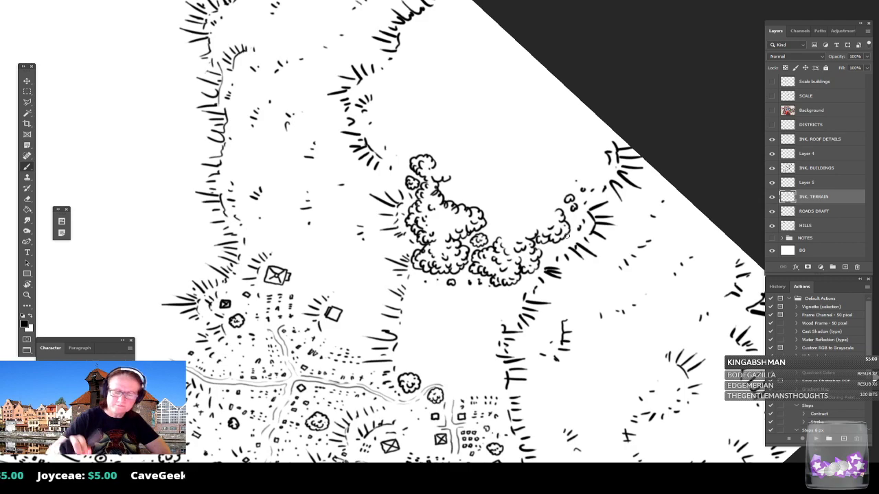
# Thicken the eastern forest clump with more scalloped canopy and extend it northward along its upper edge.
pyautogui.scroll(2, 566, 236)
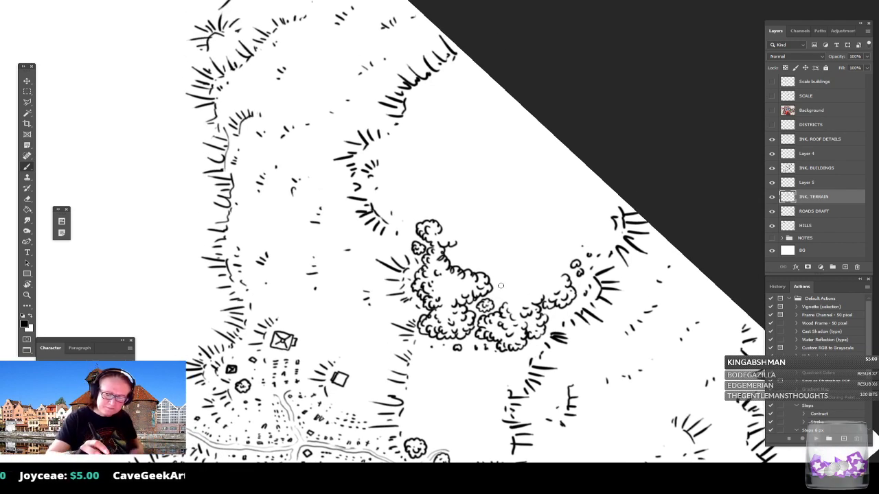
pyautogui.moveTo(511, 297)
pyautogui.mouseDown()
pyautogui.moveTo(507, 288)
pyautogui.moveTo(525, 298)
pyautogui.moveTo(519, 292)
pyautogui.moveTo(541, 281)
pyautogui.moveTo(554, 287)
pyautogui.moveTo(552, 278)
pyautogui.mouseUp()
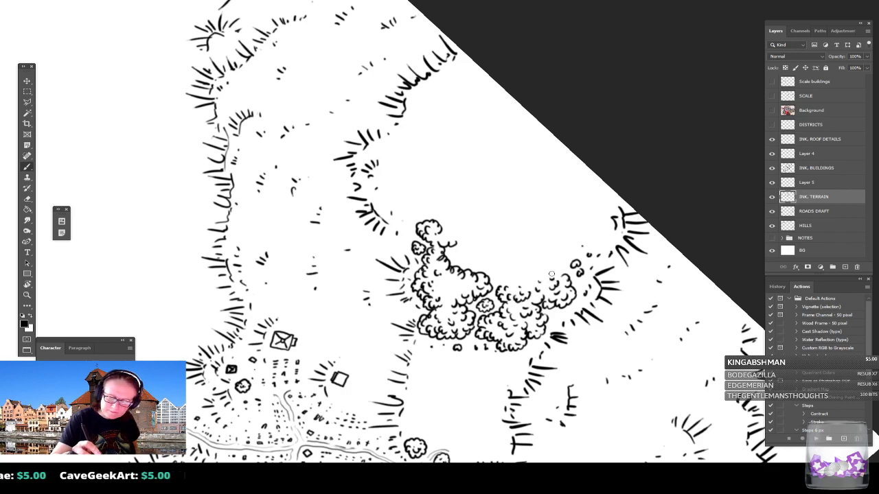
pyautogui.scroll(1, 550, 269)
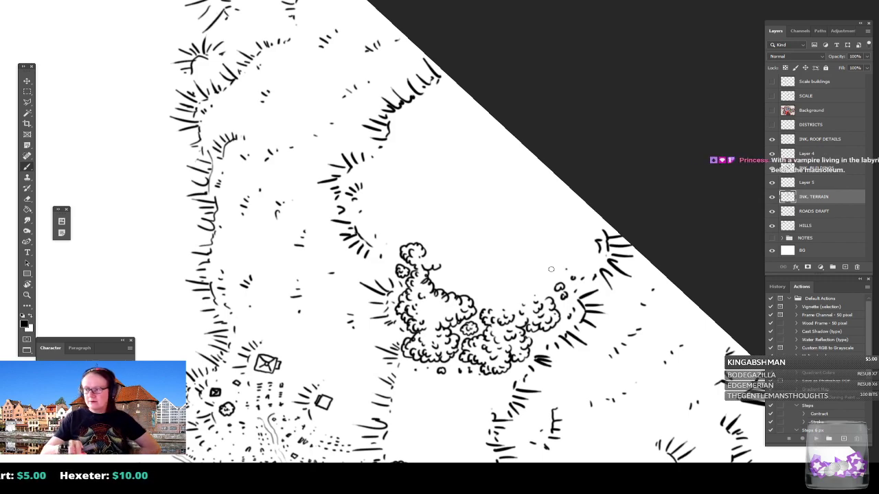
pyautogui.hscroll(2, 551, 269)
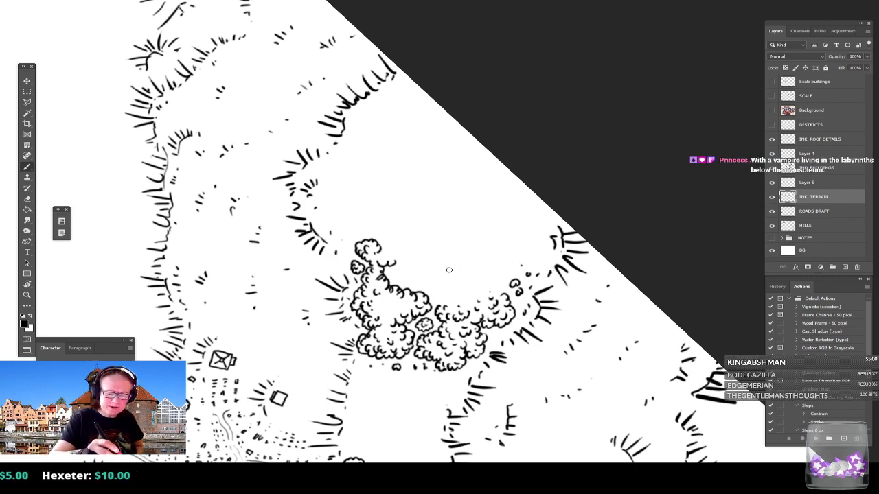
pyautogui.moveTo(453, 278)
pyautogui.mouseDown()
pyautogui.moveTo(434, 302)
pyautogui.moveTo(450, 296)
pyautogui.moveTo(447, 288)
pyautogui.moveTo(467, 295)
pyautogui.moveTo(459, 302)
pyautogui.moveTo(500, 291)
pyautogui.moveTo(505, 274)
pyautogui.moveTo(493, 277)
pyautogui.moveTo(510, 269)
pyautogui.moveTo(500, 253)
pyautogui.moveTo(485, 258)
pyautogui.moveTo(479, 276)
pyautogui.moveTo(490, 259)
pyautogui.mouseUp()
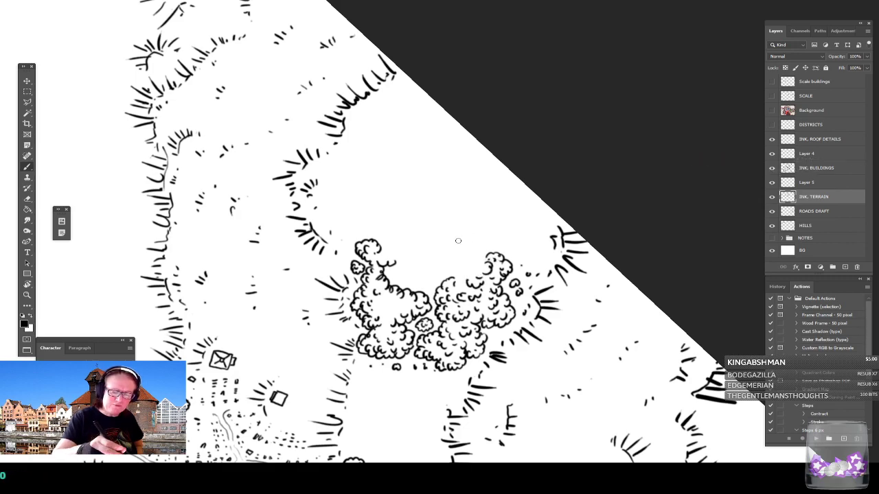
# Close the forest into a ring around an open clearing and ink detached trees and bushes around its outer edge.
pyautogui.moveTo(394, 259)
pyautogui.mouseDown()
pyautogui.moveTo(418, 250)
pyautogui.moveTo(404, 244)
pyautogui.moveTo(410, 234)
pyautogui.moveTo(429, 230)
pyautogui.moveTo(406, 232)
pyautogui.moveTo(447, 221)
pyautogui.moveTo(453, 231)
pyautogui.moveTo(471, 229)
pyautogui.moveTo(462, 239)
pyautogui.moveTo(477, 244)
pyautogui.moveTo(459, 251)
pyautogui.moveTo(464, 260)
pyautogui.moveTo(444, 262)
pyautogui.moveTo(449, 274)
pyautogui.moveTo(494, 248)
pyautogui.moveTo(487, 239)
pyautogui.moveTo(487, 247)
pyautogui.moveTo(486, 235)
pyautogui.moveTo(499, 230)
pyautogui.moveTo(488, 228)
pyautogui.moveTo(492, 214)
pyautogui.moveTo(481, 211)
pyautogui.moveTo(485, 225)
pyautogui.moveTo(470, 205)
pyautogui.moveTo(468, 219)
pyautogui.moveTo(447, 212)
pyautogui.moveTo(471, 194)
pyautogui.mouseUp()
pyautogui.click(488, 202)
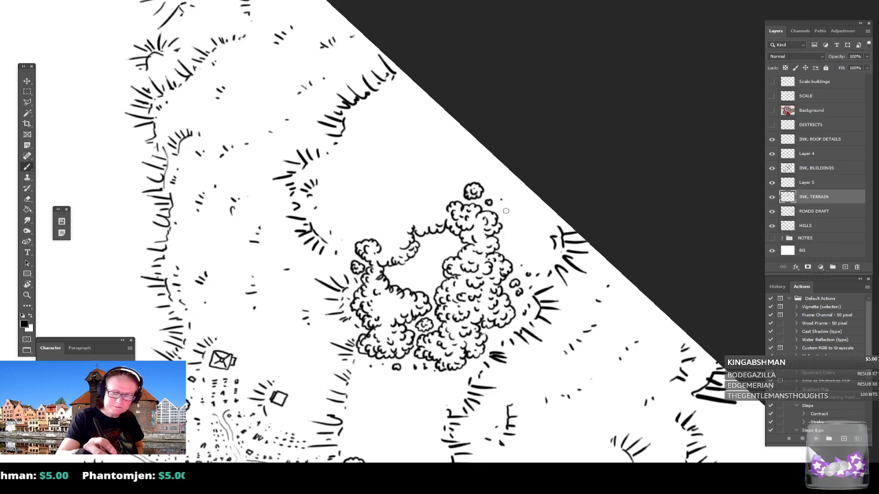
pyautogui.moveTo(508, 234)
pyautogui.mouseDown()
pyautogui.moveTo(503, 242)
pyautogui.moveTo(518, 238)
pyautogui.moveTo(503, 232)
pyautogui.moveTo(513, 256)
pyautogui.moveTo(504, 251)
pyautogui.mouseUp()
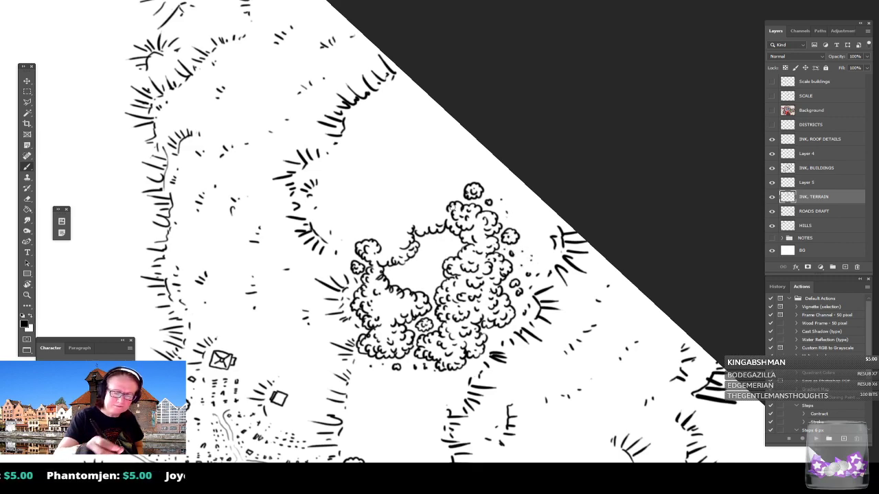
pyautogui.moveTo(386, 236)
pyautogui.mouseDown()
pyautogui.moveTo(382, 244)
pyautogui.moveTo(373, 227)
pyautogui.moveTo(386, 229)
pyautogui.moveTo(374, 213)
pyautogui.moveTo(369, 224)
pyautogui.moveTo(327, 223)
pyautogui.moveTo(347, 207)
pyautogui.moveTo(329, 201)
pyautogui.moveTo(330, 217)
pyautogui.mouseUp()
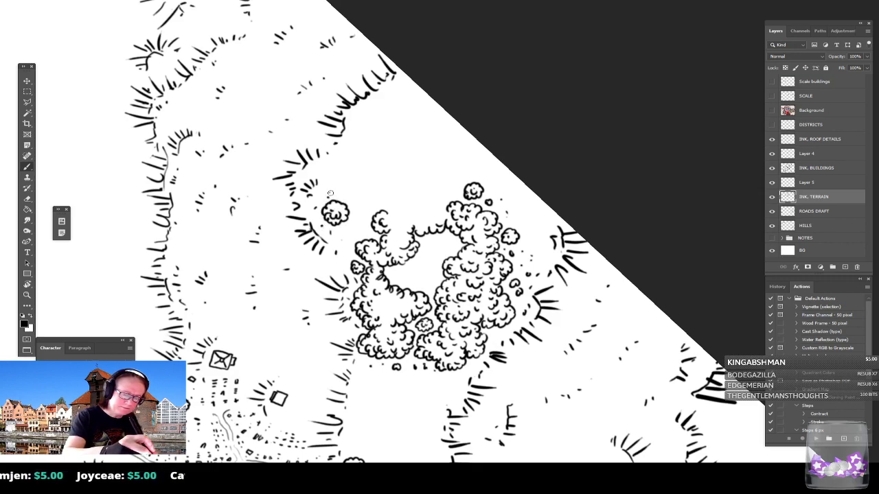
pyautogui.moveTo(382, 198)
pyautogui.mouseDown()
pyautogui.moveTo(403, 214)
pyautogui.moveTo(384, 215)
pyautogui.moveTo(387, 224)
pyautogui.moveTo(396, 217)
pyautogui.moveTo(393, 238)
pyautogui.moveTo(415, 220)
pyautogui.moveTo(406, 217)
pyautogui.moveTo(424, 211)
pyautogui.moveTo(404, 206)
pyautogui.moveTo(404, 215)
pyautogui.moveTo(407, 197)
pyautogui.moveTo(396, 199)
pyautogui.moveTo(396, 185)
pyautogui.moveTo(446, 200)
pyautogui.moveTo(428, 203)
pyautogui.moveTo(420, 224)
pyautogui.moveTo(440, 203)
pyautogui.mouseUp()
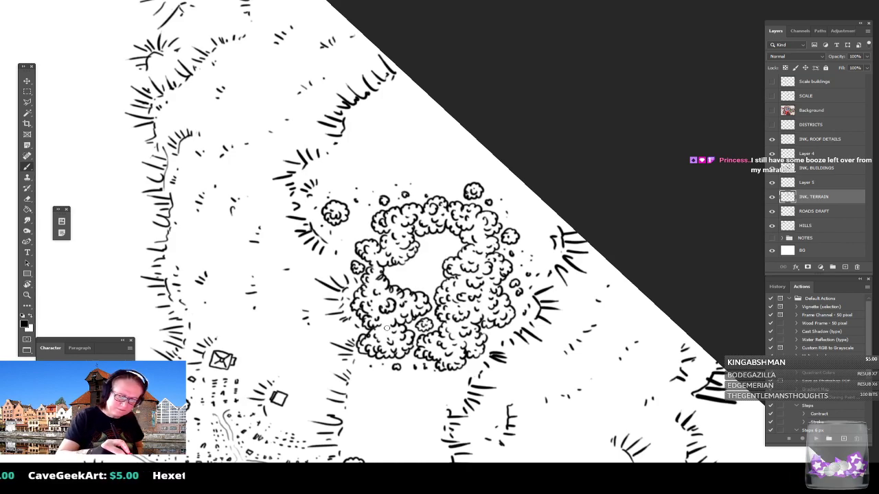
# Review the forest ring in relation to the river, the hill village and the surrounding ridges.
pyautogui.scroll(-5, 395, 320)
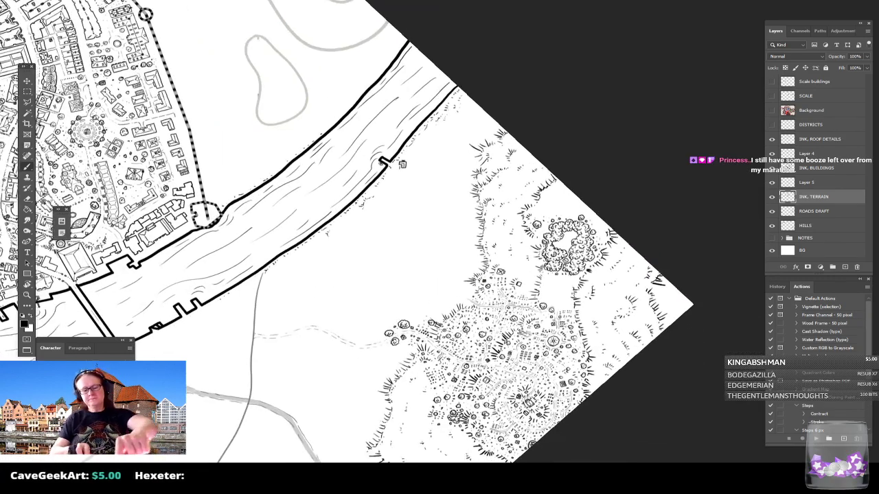
pyautogui.scroll(2, 543, 389)
pyautogui.moveTo(542, 389); pyautogui.dragTo(571, 164)
pyautogui.scroll(3, 524, 194)
pyautogui.moveTo(480, 309); pyautogui.dragTo(450, 110)
pyautogui.scroll(-5, 406, 233)
pyautogui.scroll(3, 474, 349)
pyautogui.moveTo(474, 349); pyautogui.dragTo(398, 309)
pyautogui.scroll(2, 357, 246)
pyautogui.scroll(-1, 440, 232)
pyautogui.moveTo(523, 131); pyautogui.dragTo(447, 304)
pyautogui.scroll(3, 495, 260)
pyautogui.scroll(1, 458, 216)
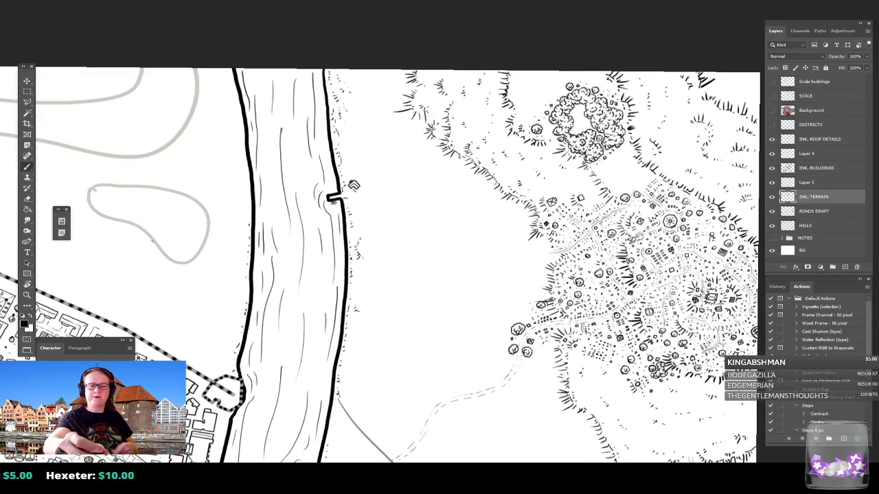
pyautogui.moveTo(593, 82); pyautogui.dragTo(494, 265)
pyautogui.scroll(3, 440, 232)
pyautogui.scroll(2, 440, 232)
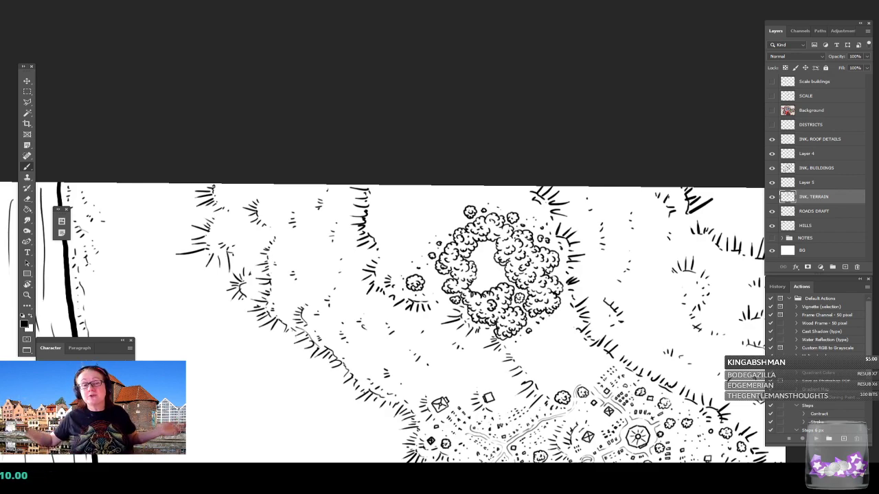
pyautogui.moveTo(440, 302); pyautogui.dragTo(432, 289)
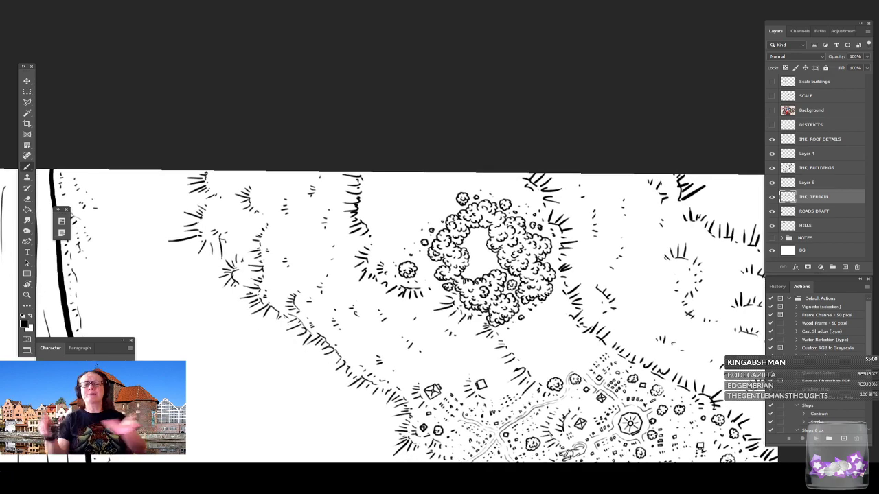
# Ink more forest clumps west of the ring and along the map edge, filling the gaps with small round trees and bushes.
pyautogui.scroll(3, 474, 184)
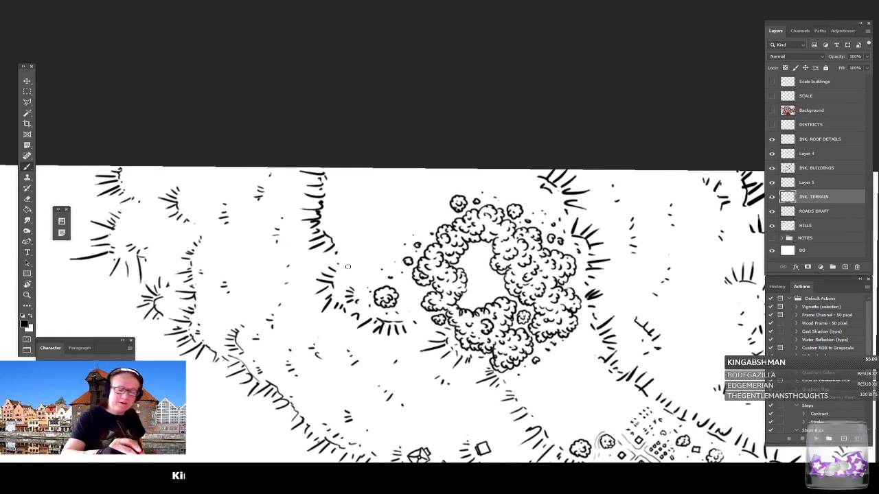
pyautogui.moveTo(344, 275)
pyautogui.mouseDown()
pyautogui.moveTo(366, 271)
pyautogui.moveTo(347, 262)
pyautogui.moveTo(374, 270)
pyautogui.moveTo(379, 257)
pyautogui.moveTo(371, 255)
pyautogui.moveTo(388, 243)
pyautogui.moveTo(346, 242)
pyautogui.moveTo(363, 255)
pyautogui.moveTo(385, 239)
pyautogui.moveTo(363, 229)
pyautogui.moveTo(349, 240)
pyautogui.moveTo(358, 242)
pyautogui.moveTo(336, 225)
pyautogui.mouseUp()
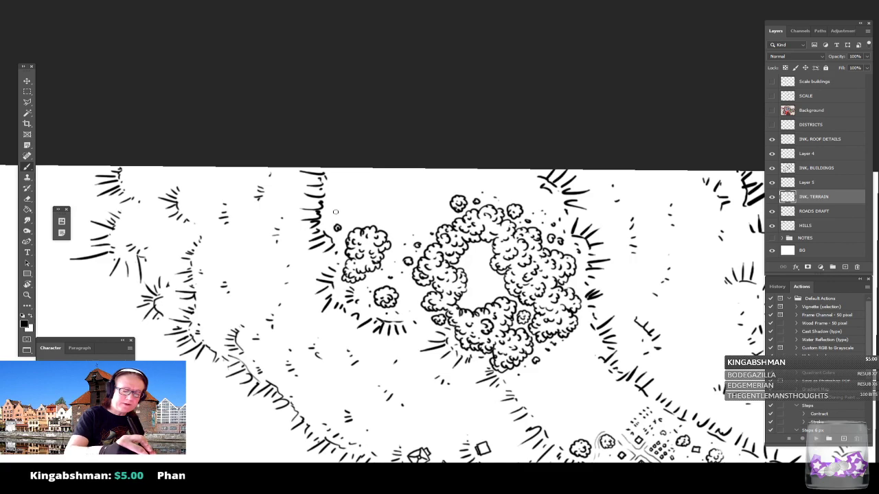
pyautogui.moveTo(335, 170)
pyautogui.mouseDown()
pyautogui.moveTo(343, 201)
pyautogui.moveTo(349, 196)
pyautogui.moveTo(340, 195)
pyautogui.moveTo(362, 192)
pyautogui.moveTo(349, 192)
pyautogui.moveTo(363, 182)
pyautogui.moveTo(350, 181)
pyautogui.moveTo(373, 187)
pyautogui.moveTo(360, 172)
pyautogui.moveTo(370, 173)
pyautogui.moveTo(346, 176)
pyautogui.moveTo(382, 173)
pyautogui.moveTo(369, 199)
pyautogui.moveTo(381, 199)
pyautogui.moveTo(374, 207)
pyautogui.moveTo(412, 214)
pyautogui.moveTo(421, 207)
pyautogui.moveTo(407, 204)
pyautogui.moveTo(423, 197)
pyautogui.moveTo(401, 196)
pyautogui.moveTo(434, 185)
pyautogui.moveTo(412, 186)
pyautogui.moveTo(452, 169)
pyautogui.mouseUp()
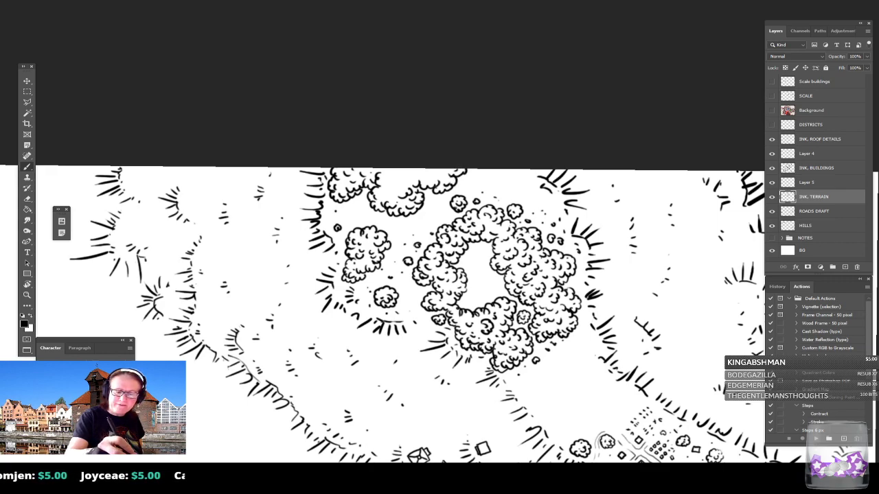
pyautogui.moveTo(398, 186)
pyautogui.mouseDown()
pyautogui.moveTo(383, 191)
pyautogui.moveTo(397, 189)
pyautogui.mouseUp()
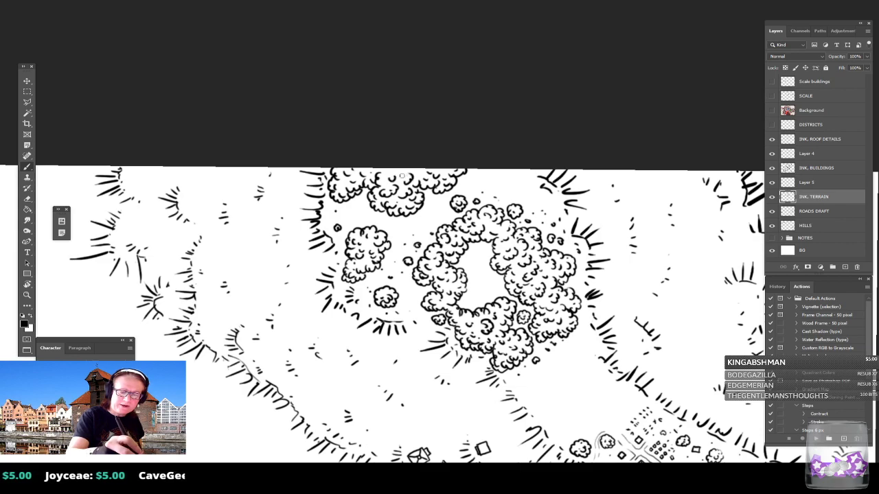
pyautogui.moveTo(432, 214); pyautogui.dragTo(402, 229)
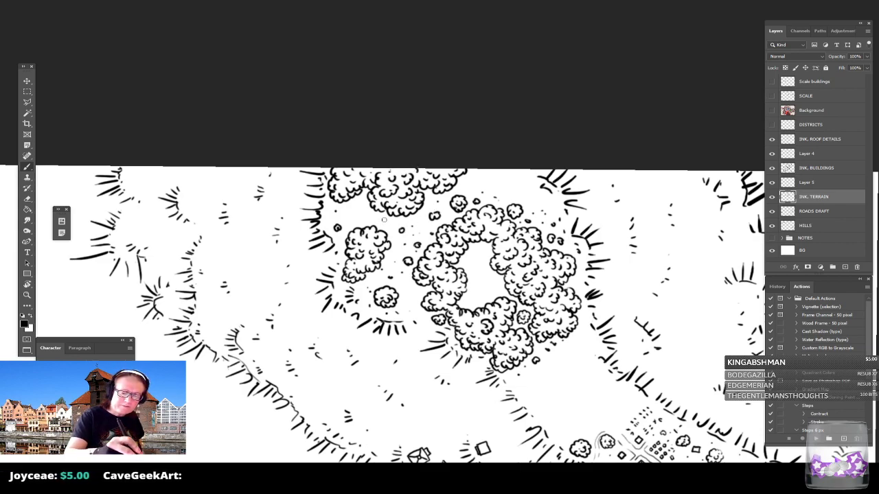
pyautogui.moveTo(481, 185)
pyautogui.mouseDown()
pyautogui.moveTo(474, 178)
pyautogui.moveTo(503, 167)
pyautogui.moveTo(505, 187)
pyautogui.moveTo(503, 179)
pyautogui.moveTo(527, 169)
pyautogui.moveTo(522, 195)
pyautogui.moveTo(529, 186)
pyautogui.mouseUp()
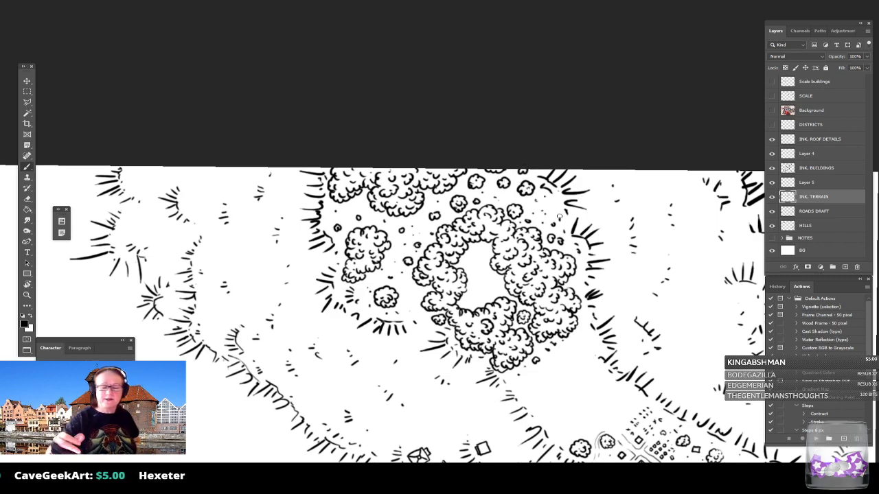
# Scatter small round trees and bushes through the valley between the forest ring's southern end and the village.
pyautogui.scroll(-4, 560, 216)
pyautogui.hscroll(4, 559, 216)
pyautogui.scroll(-2, 560, 217)
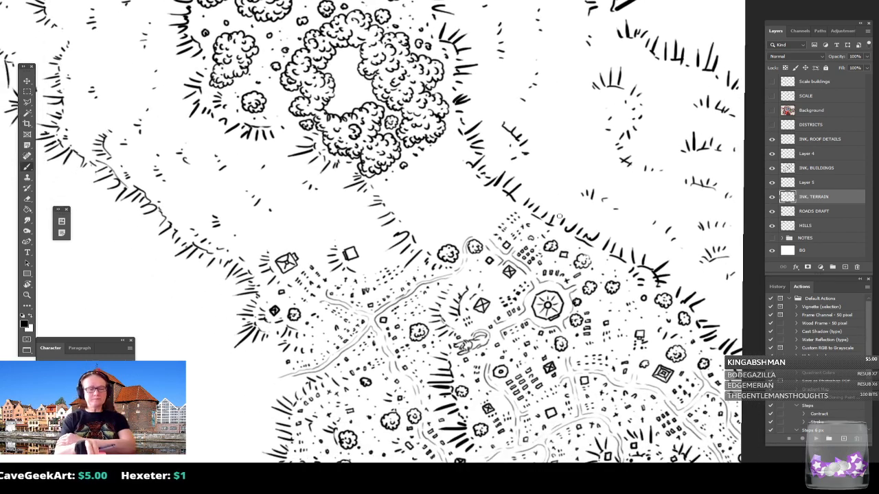
pyautogui.scroll(1, 560, 216)
pyautogui.scroll(2, 560, 216)
pyautogui.moveTo(429, 284)
pyautogui.mouseDown()
pyautogui.moveTo(440, 290)
pyautogui.moveTo(440, 279)
pyautogui.moveTo(424, 301)
pyautogui.mouseUp()
pyautogui.moveTo(467, 274)
pyautogui.mouseDown()
pyautogui.moveTo(457, 276)
pyautogui.moveTo(474, 282)
pyautogui.moveTo(481, 267)
pyautogui.moveTo(465, 263)
pyautogui.moveTo(472, 274)
pyautogui.mouseUp()
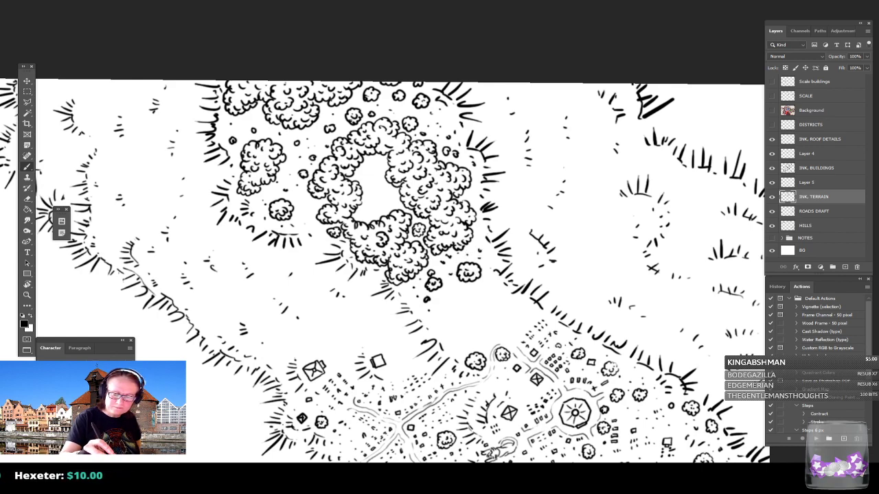
pyautogui.click(493, 294)
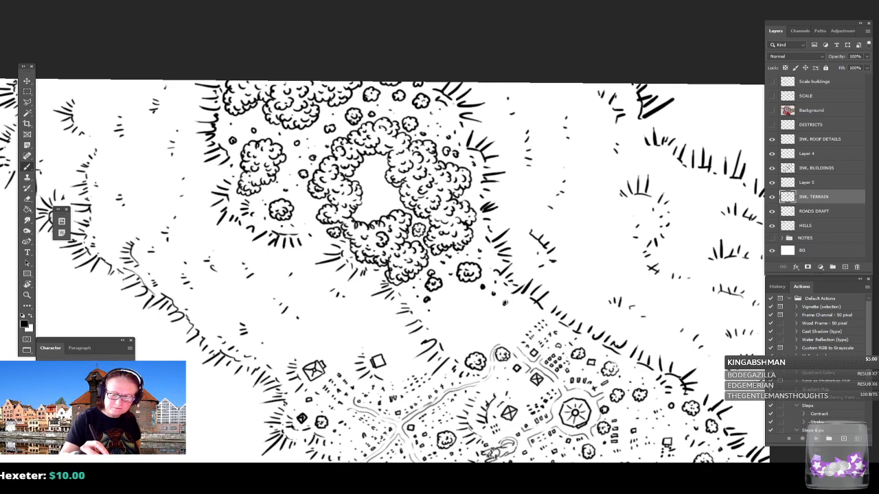
pyautogui.moveTo(521, 305); pyautogui.dragTo(525, 307)
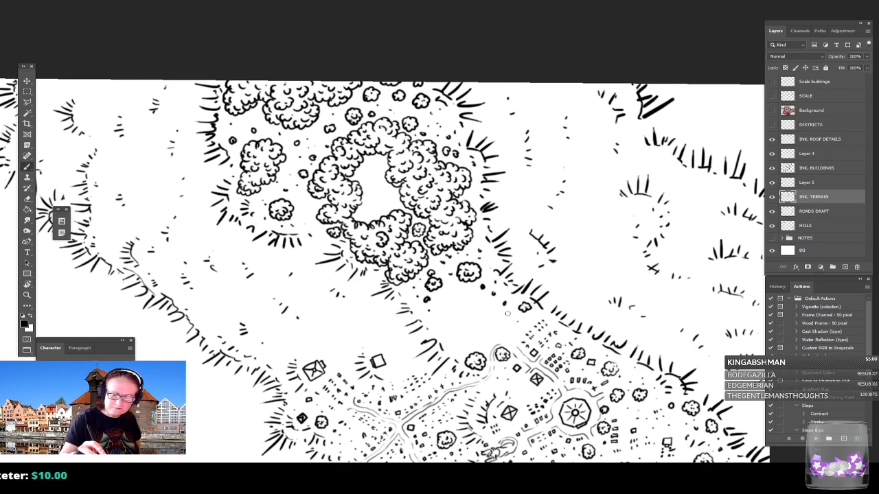
pyautogui.moveTo(450, 342)
pyautogui.mouseDown()
pyautogui.moveTo(456, 347)
pyautogui.moveTo(437, 325)
pyautogui.mouseUp()
# Ink a small rectangular building with an entrance step in the forest ring's clearing, with two short rows of dots leading south from it.
pyautogui.scroll(-4, 471, 340)
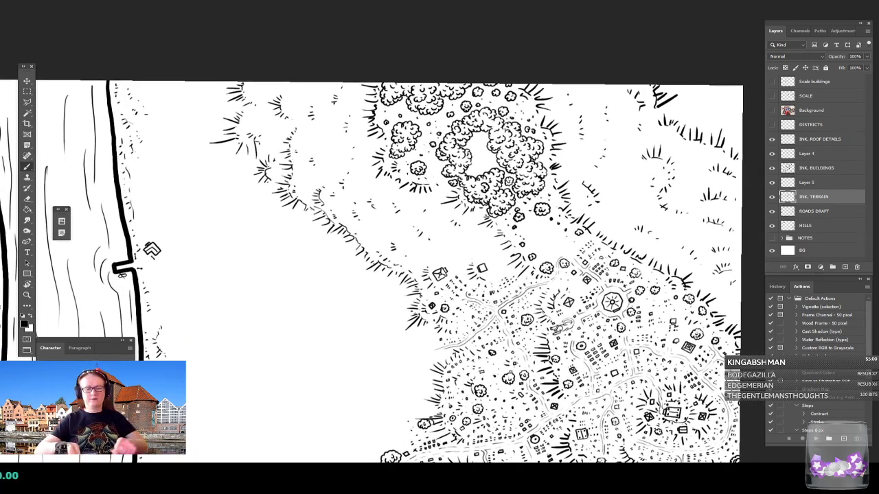
pyautogui.moveTo(440, 309)
pyautogui.mouseDown()
pyautogui.moveTo(429, 245)
pyautogui.moveTo(427, 306)
pyautogui.mouseUp()
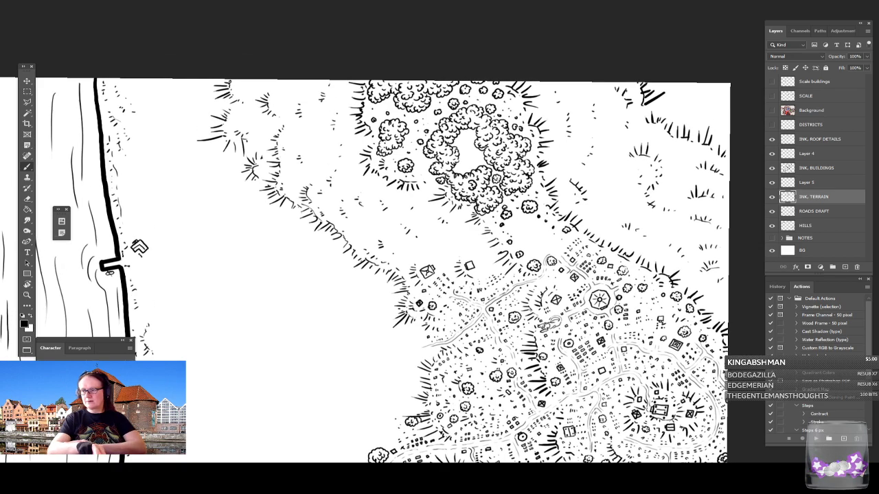
pyautogui.scroll(4, 514, 176)
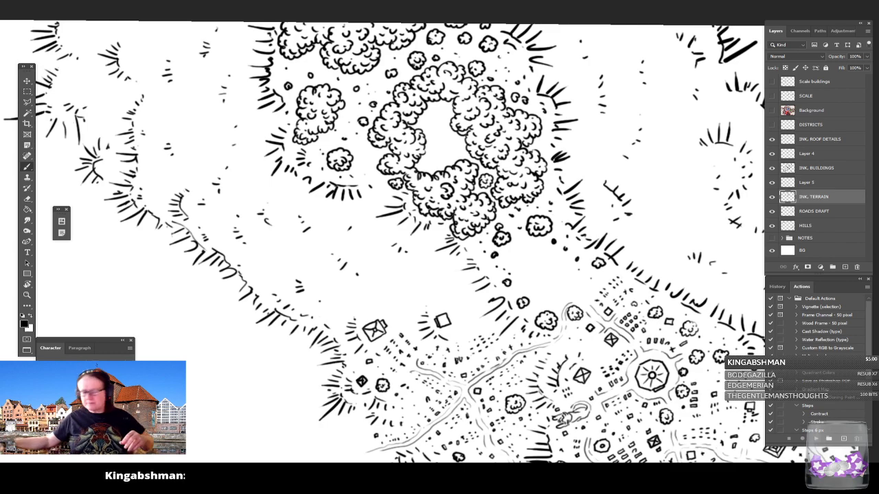
pyautogui.moveTo(501, 122); pyautogui.dragTo(504, 227)
pyautogui.scroll(4, 505, 226)
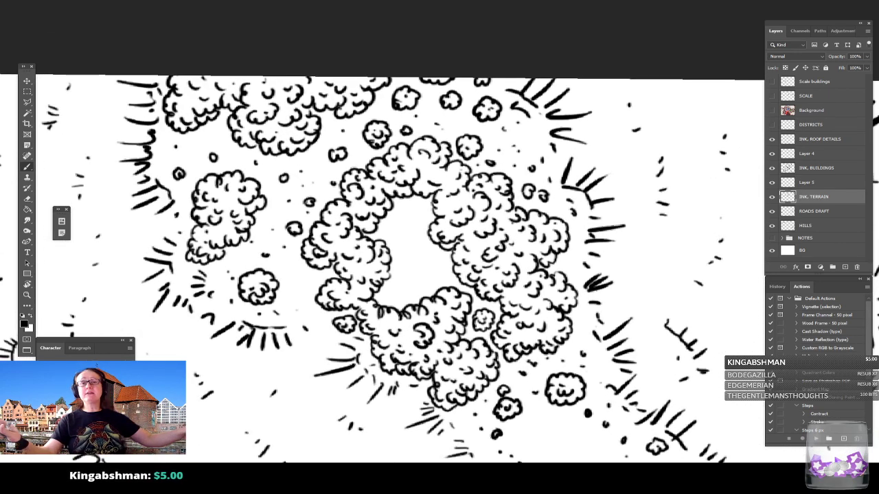
pyautogui.scroll(1, 526, 209)
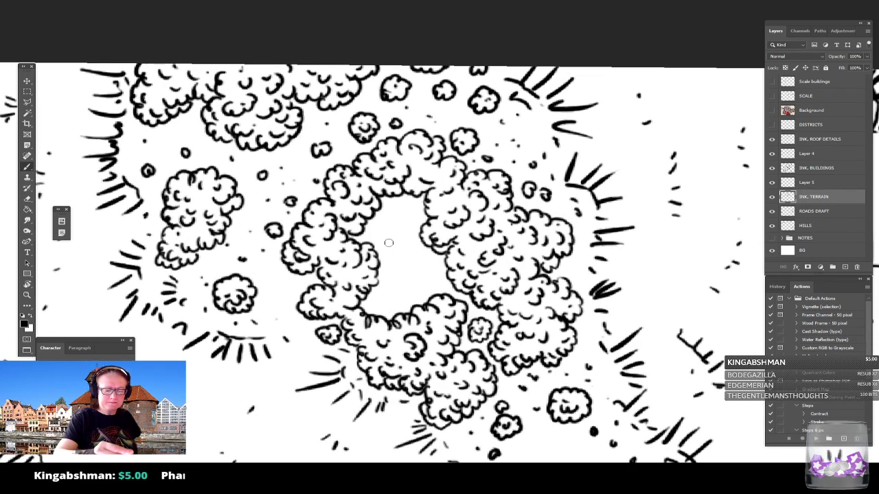
pyautogui.moveTo(390, 239)
pyautogui.mouseDown()
pyautogui.moveTo(392, 261)
pyautogui.moveTo(410, 248)
pyautogui.moveTo(412, 263)
pyautogui.moveTo(404, 263)
pyautogui.moveTo(412, 263)
pyautogui.moveTo(401, 238)
pyautogui.moveTo(410, 237)
pyautogui.mouseUp()
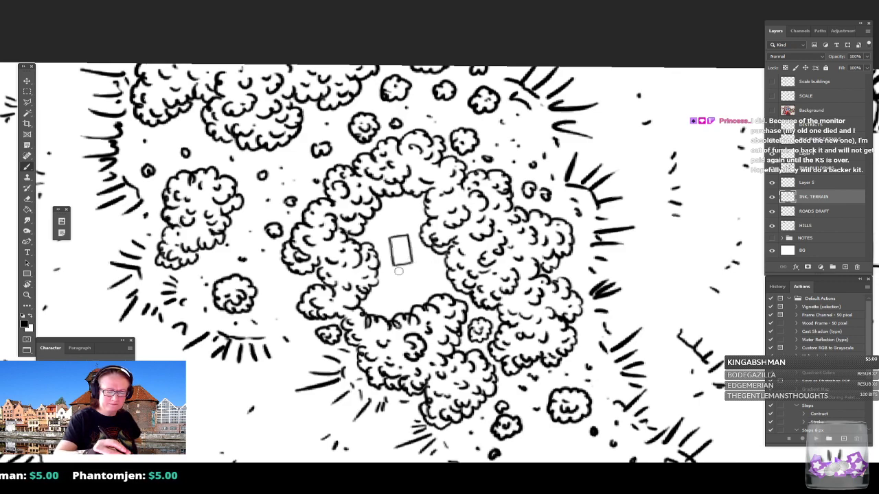
pyautogui.moveTo(396, 268); pyautogui.dragTo(412, 262)
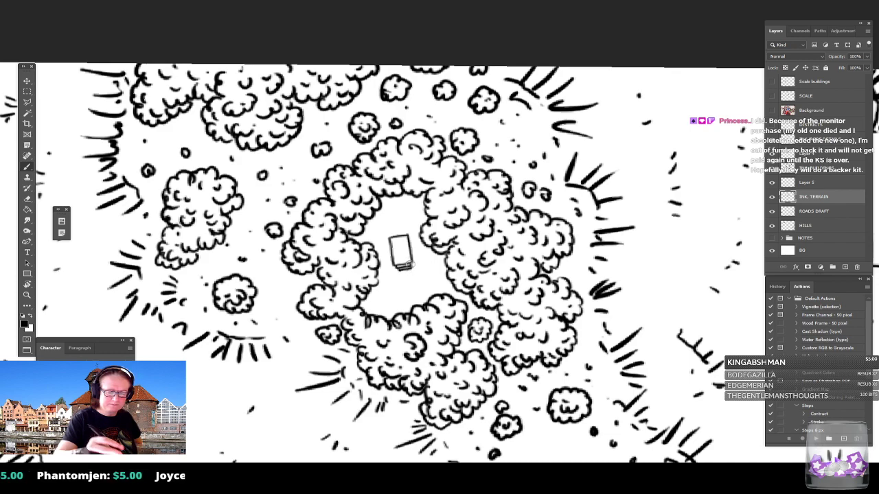
pyautogui.click(396, 276)
pyautogui.click(397, 284)
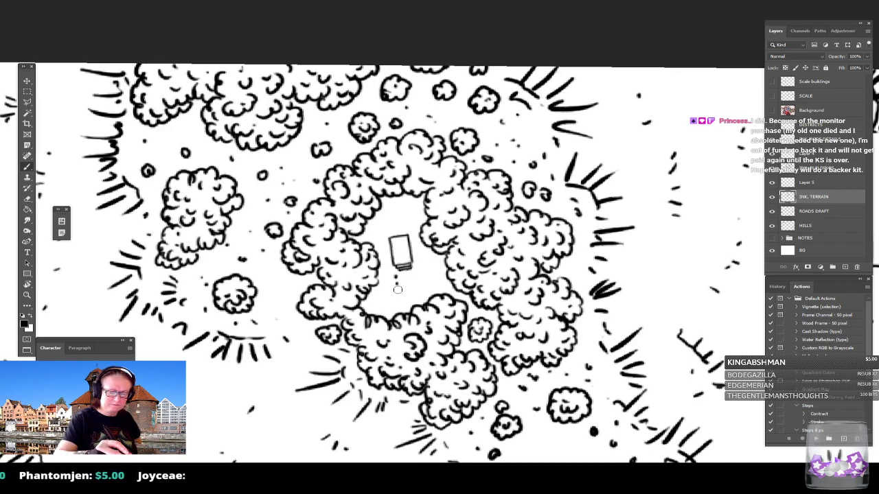
pyautogui.click(397, 289)
pyautogui.click(413, 274)
pyautogui.click(415, 280)
pyautogui.click(417, 287)
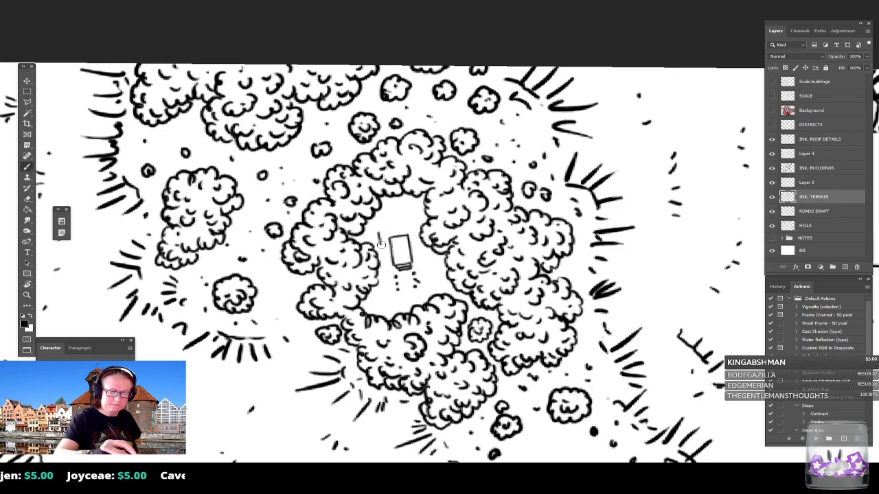
# Add a cross wing to the northern end of the clearing's building and ink the roof lines of both parts.
pyautogui.moveTo(384, 231)
pyautogui.mouseDown()
pyautogui.moveTo(416, 226)
pyautogui.moveTo(419, 238)
pyautogui.moveTo(389, 219)
pyautogui.moveTo(394, 202)
pyautogui.moveTo(380, 227)
pyautogui.moveTo(411, 218)
pyautogui.moveTo(413, 244)
pyautogui.moveTo(392, 239)
pyautogui.moveTo(403, 241)
pyautogui.moveTo(410, 263)
pyautogui.mouseUp()
pyautogui.hotkey('ctrl', 'z')
pyautogui.hotkey('ctrl', 'z')
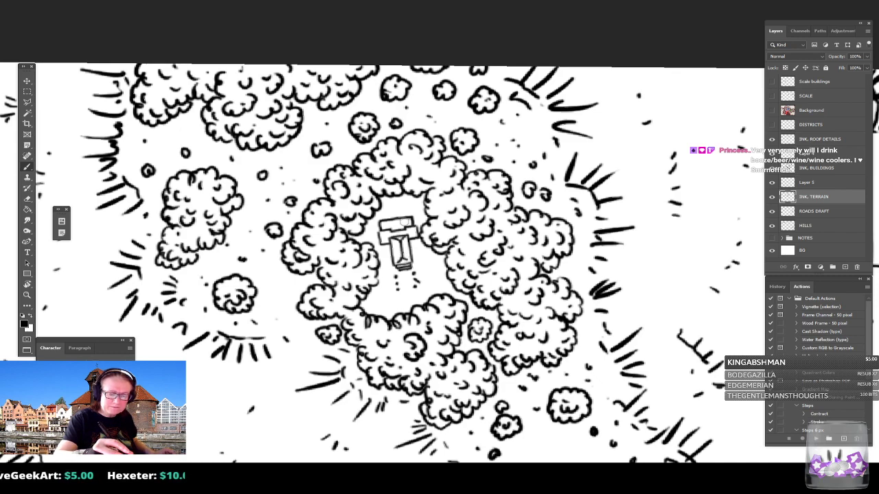
pyautogui.moveTo(381, 226); pyautogui.dragTo(392, 224)
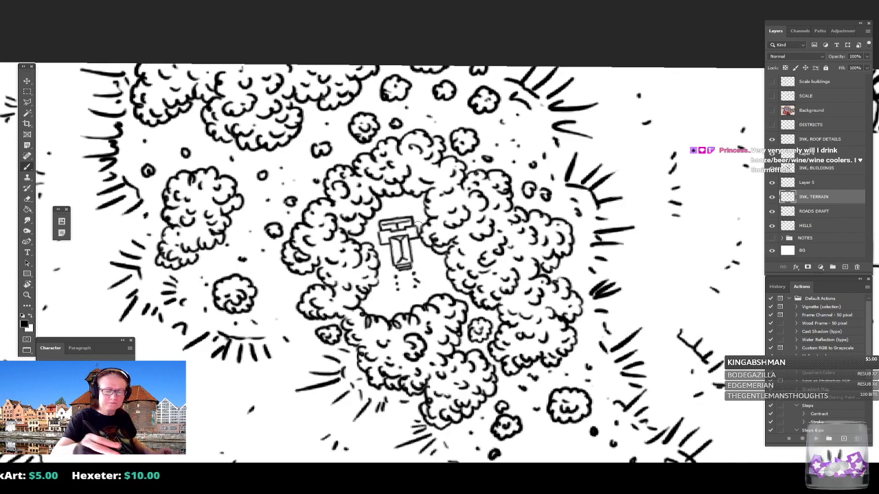
pyautogui.moveTo(383, 234); pyautogui.dragTo(413, 232)
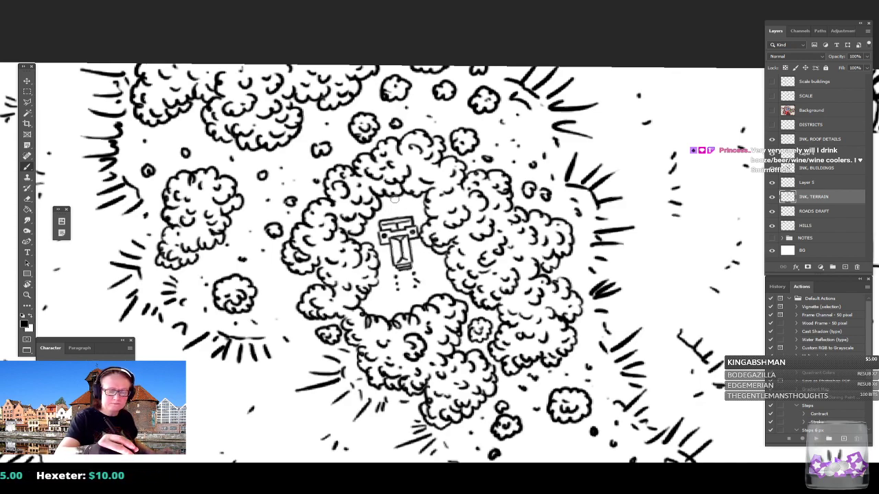
# Ink a small cross-roofed building just south of the forest ring and a narrow gatehouse in the gap at the ring's southern end.
pyautogui.hotkey('ctrl', '-')
pyautogui.hotkey('ctrl', '-')
pyautogui.scroll(-4, 390, 220)
pyautogui.scroll(-4, 390, 220)
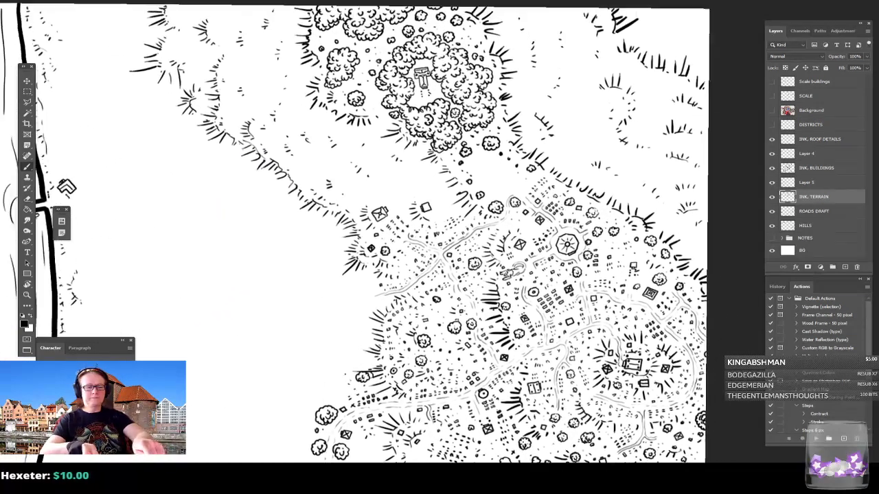
pyautogui.scroll(3, 389, 231)
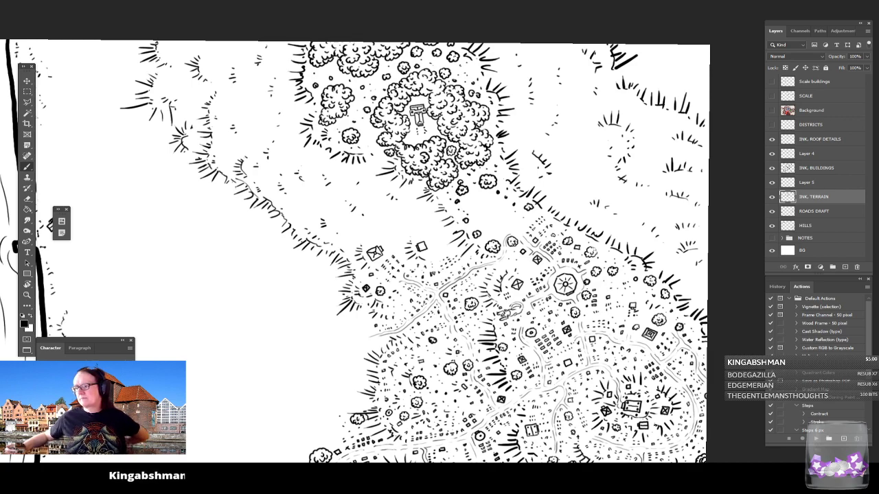
pyautogui.moveTo(384, 261); pyautogui.dragTo(249, 311)
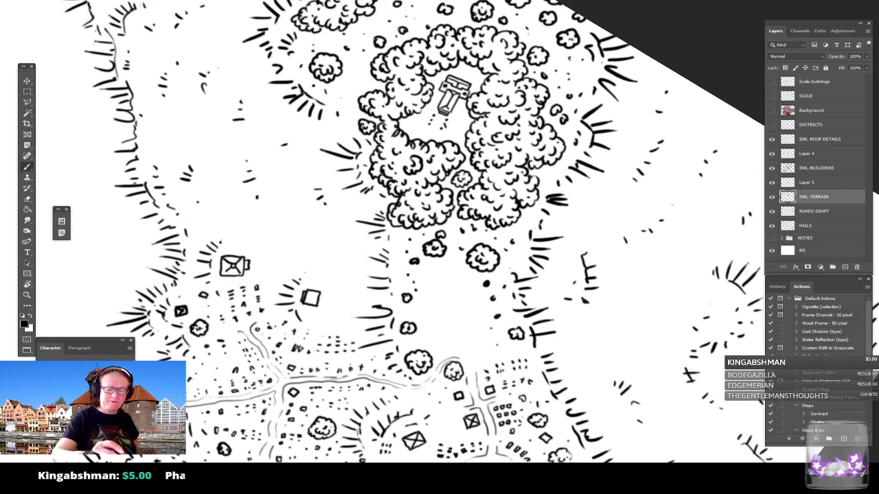
pyautogui.moveTo(424, 273)
pyautogui.mouseDown()
pyautogui.moveTo(439, 274)
pyautogui.moveTo(425, 268)
pyautogui.moveTo(435, 277)
pyautogui.moveTo(425, 278)
pyautogui.mouseUp()
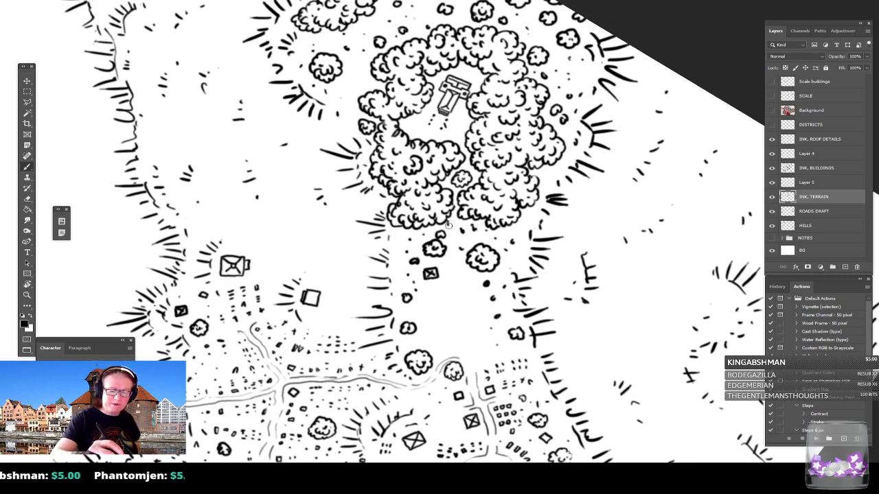
pyautogui.moveTo(459, 217)
pyautogui.mouseDown()
pyautogui.moveTo(449, 221)
pyautogui.moveTo(459, 228)
pyautogui.moveTo(452, 234)
pyautogui.mouseUp()
pyautogui.moveTo(452, 235); pyautogui.dragTo(455, 220)
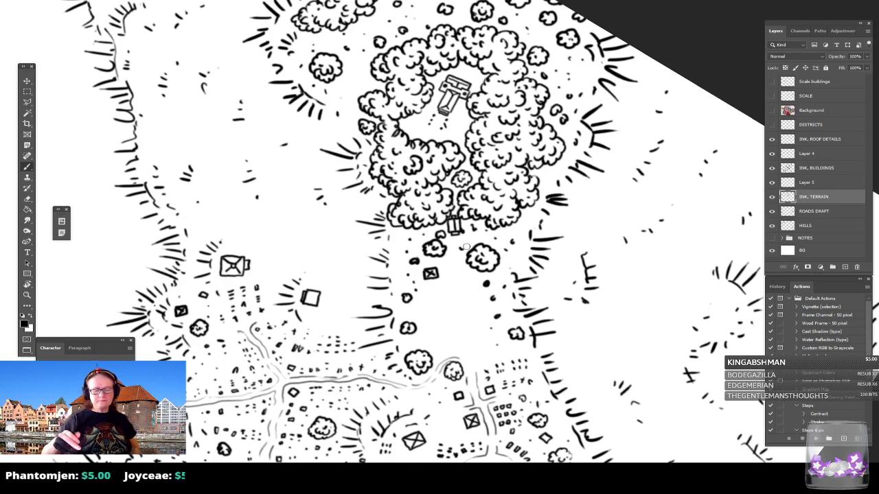
# Ink rows of tiny houses along both sides of the approach from the hill village up to the forest gatehouse.
pyautogui.scroll(-3, 467, 247)
pyautogui.scroll(1, 466, 247)
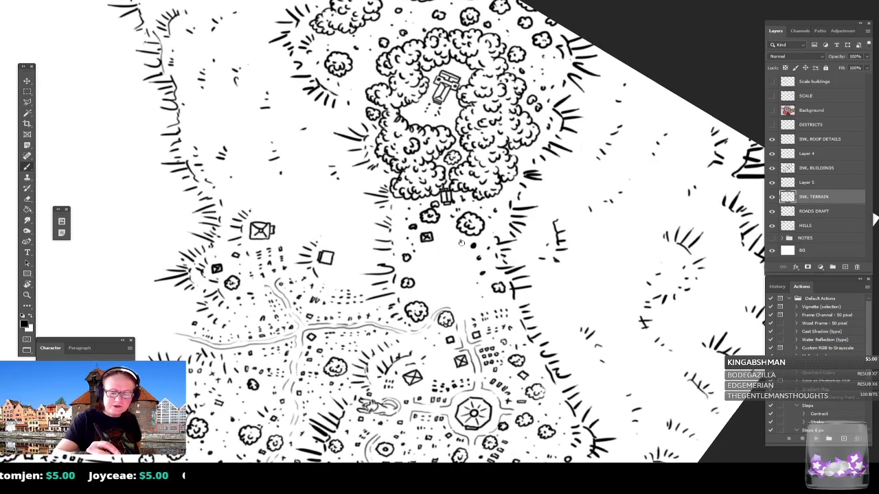
pyautogui.moveTo(465, 239); pyautogui.dragTo(465, 242)
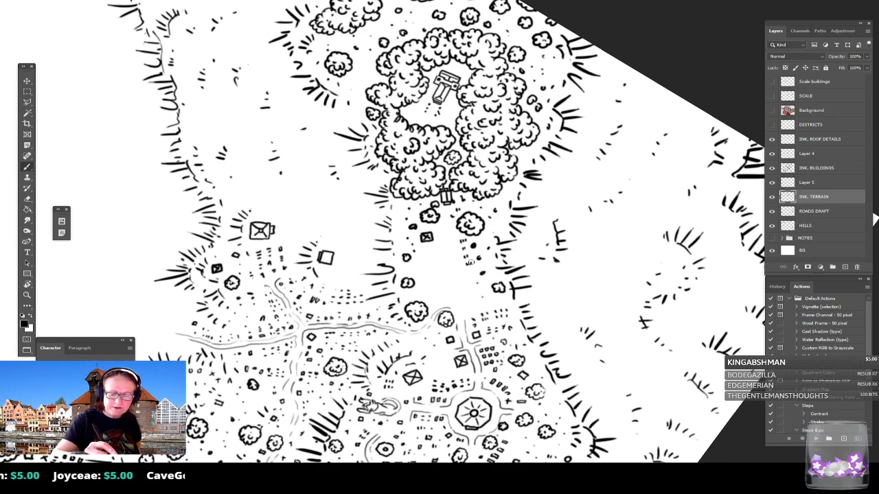
pyautogui.moveTo(471, 267)
pyautogui.mouseDown()
pyautogui.moveTo(470, 309)
pyautogui.moveTo(479, 303)
pyautogui.mouseUp()
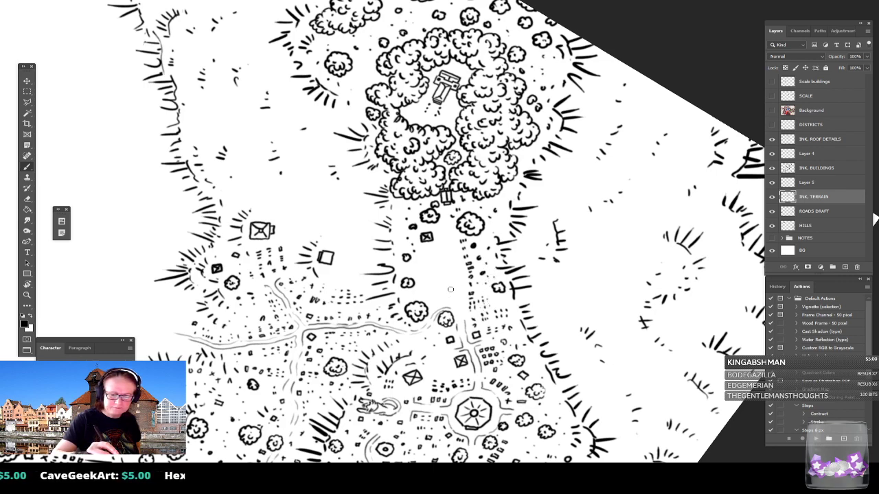
pyautogui.moveTo(444, 288); pyautogui.dragTo(443, 261)
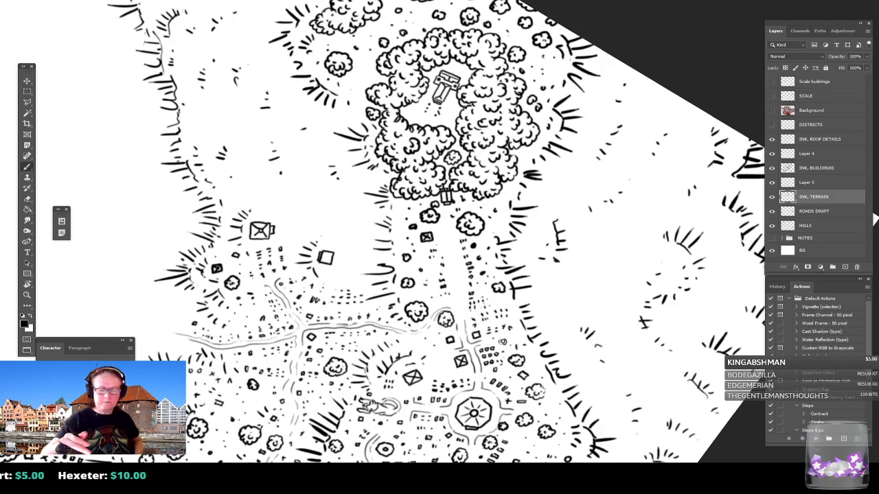
# Examine the forest ring and its new approach in relation to the village, the western ridge and the river.
pyautogui.scroll(-4, 518, 264)
pyautogui.scroll(2, 521, 254)
pyautogui.scroll(-2, 522, 250)
pyautogui.moveTo(527, 292)
pyautogui.mouseDown()
pyautogui.moveTo(604, 212)
pyautogui.moveTo(567, 149)
pyautogui.moveTo(583, 176)
pyautogui.moveTo(567, 238)
pyautogui.mouseUp()
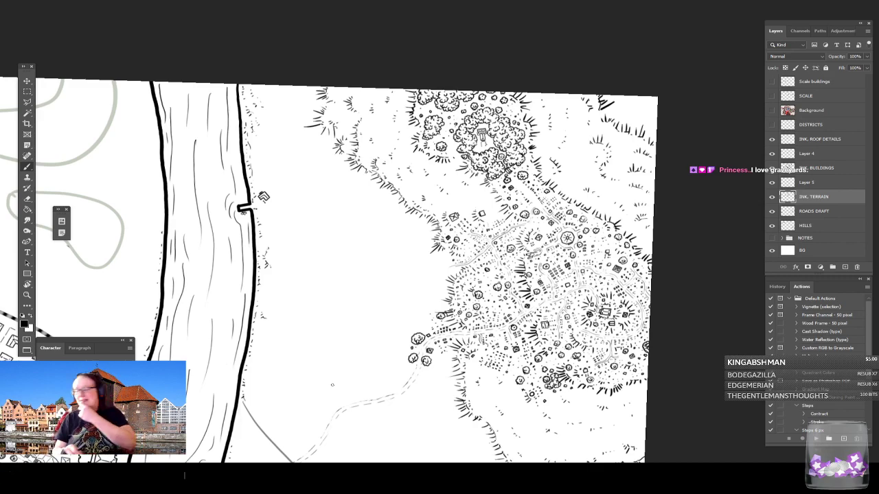
pyautogui.scroll(3, 583, 175)
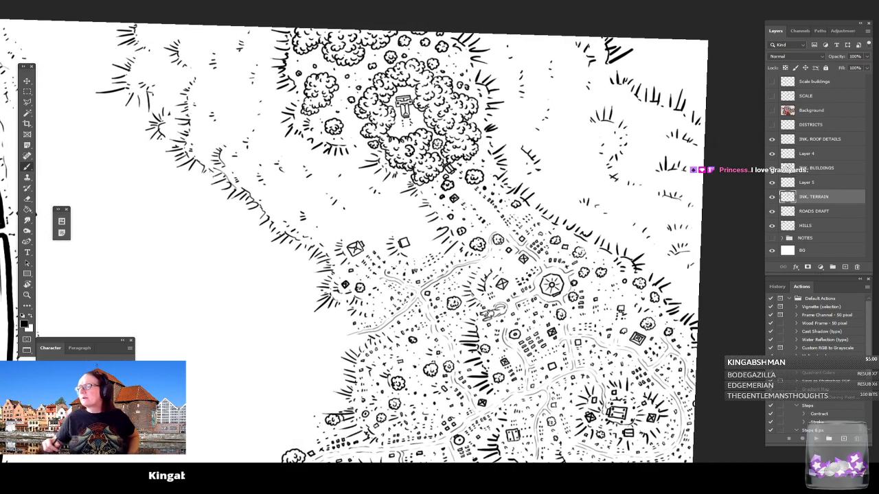
pyautogui.moveTo(592, 435); pyautogui.dragTo(512, 329)
pyautogui.scroll(-2, 511, 271)
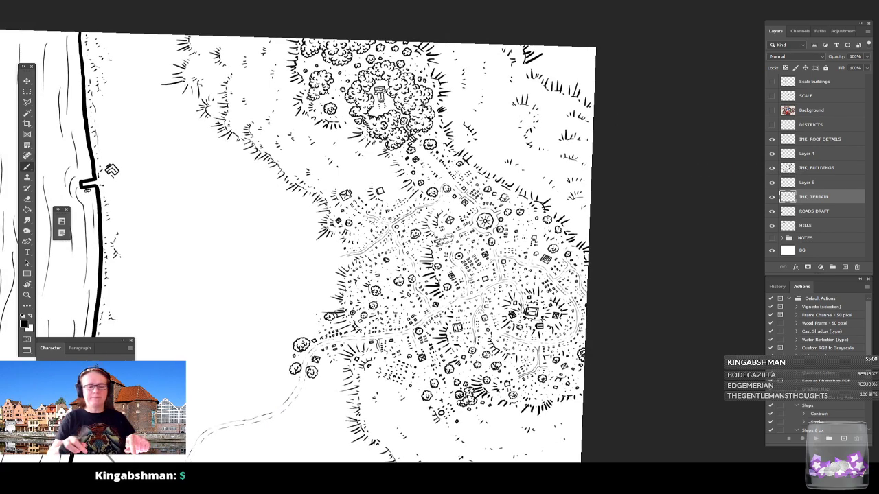
pyautogui.scroll(2, 446, 268)
pyautogui.moveTo(439, 254); pyautogui.dragTo(440, 299)
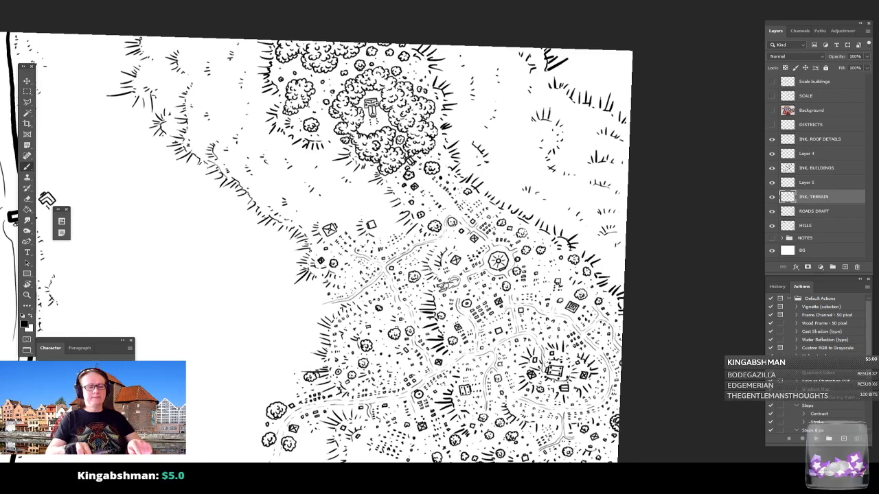
pyautogui.scroll(2, 432, 196)
pyautogui.moveTo(432, 199); pyautogui.dragTo(466, 261)
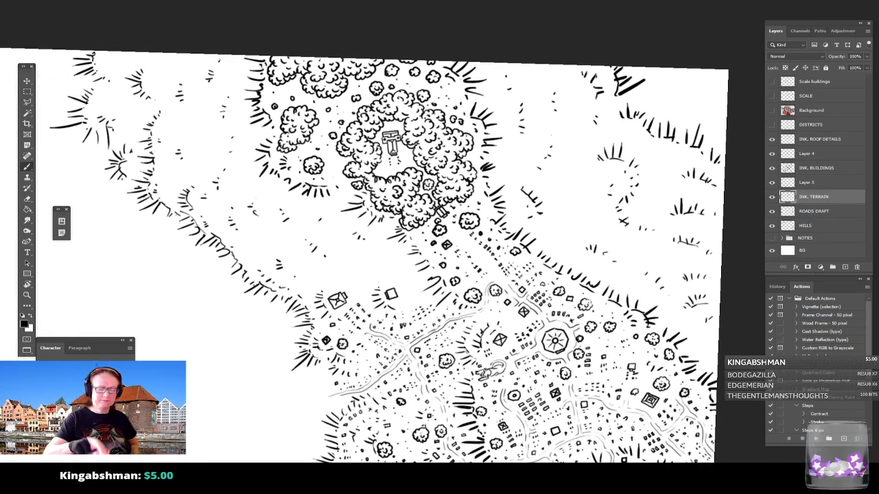
pyautogui.moveTo(411, 233); pyautogui.dragTo(462, 268)
# Scatter bushes and small round trees over the open slope between the forest ring, the village's northwestern houses and the western ridge.
pyautogui.moveTo(449, 311); pyautogui.dragTo(449, 298)
pyautogui.moveTo(459, 331); pyautogui.dragTo(457, 332)
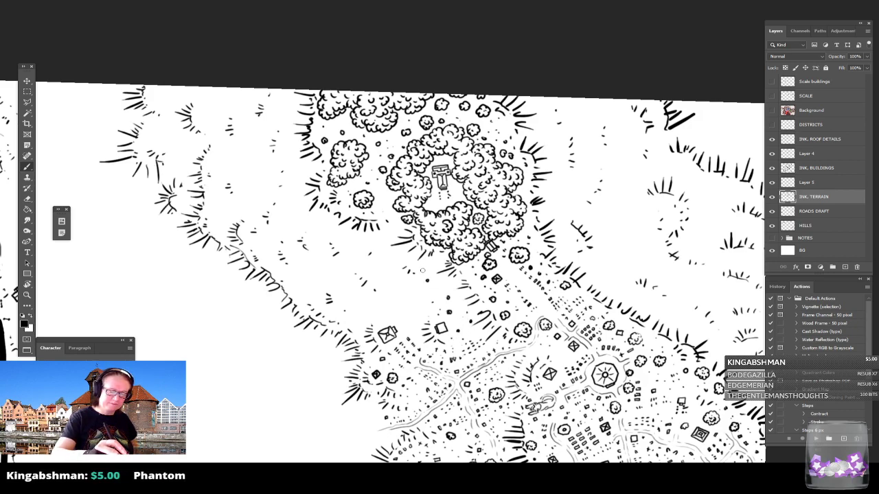
pyautogui.moveTo(376, 280); pyautogui.dragTo(377, 278)
pyautogui.click(368, 273)
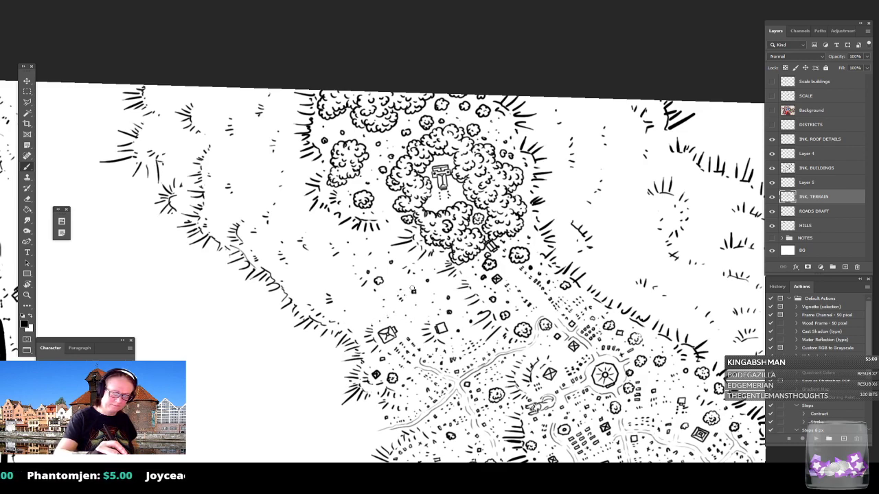
pyautogui.moveTo(359, 314); pyautogui.dragTo(361, 312)
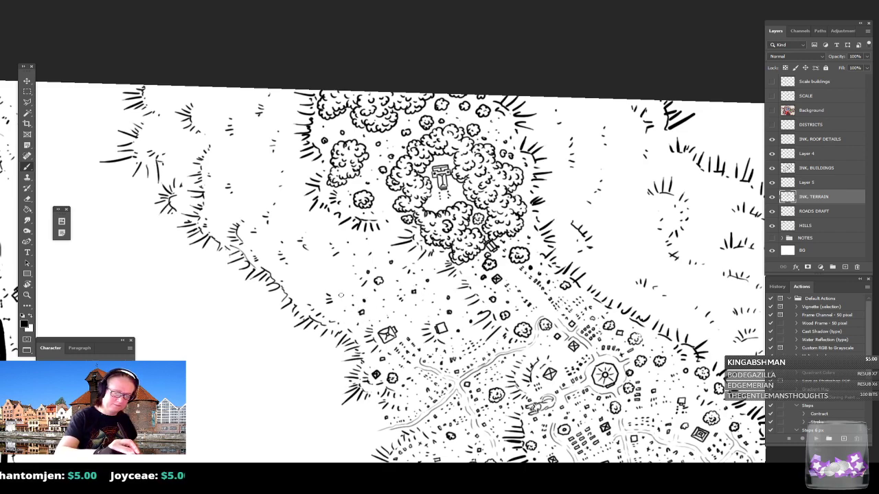
pyautogui.moveTo(337, 286)
pyautogui.mouseDown()
pyautogui.moveTo(301, 274)
pyautogui.moveTo(314, 281)
pyautogui.moveTo(318, 270)
pyautogui.moveTo(302, 259)
pyautogui.moveTo(320, 247)
pyautogui.moveTo(338, 239)
pyautogui.moveTo(337, 251)
pyautogui.moveTo(321, 236)
pyautogui.mouseUp()
pyautogui.click(309, 290)
pyautogui.click(314, 287)
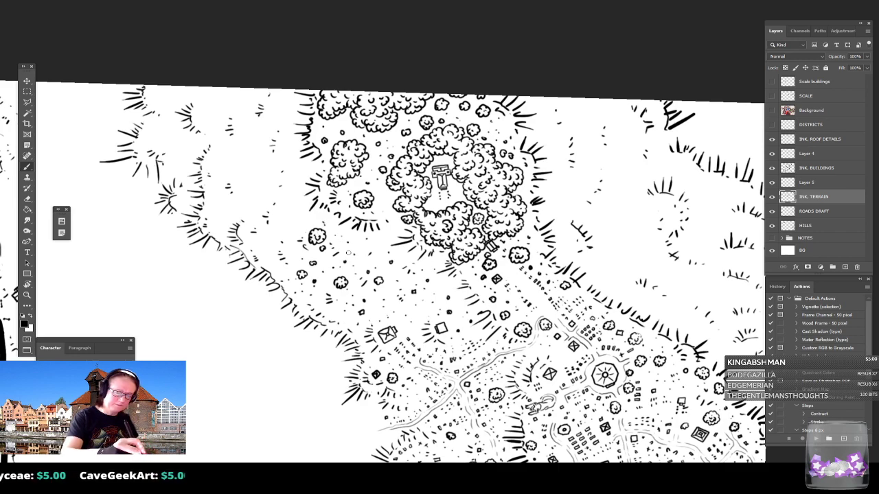
# Continue the bushes and a small round tree northwest across the slope toward the bend in the western ridge.
pyautogui.moveTo(360, 256); pyautogui.dragTo(488, 324)
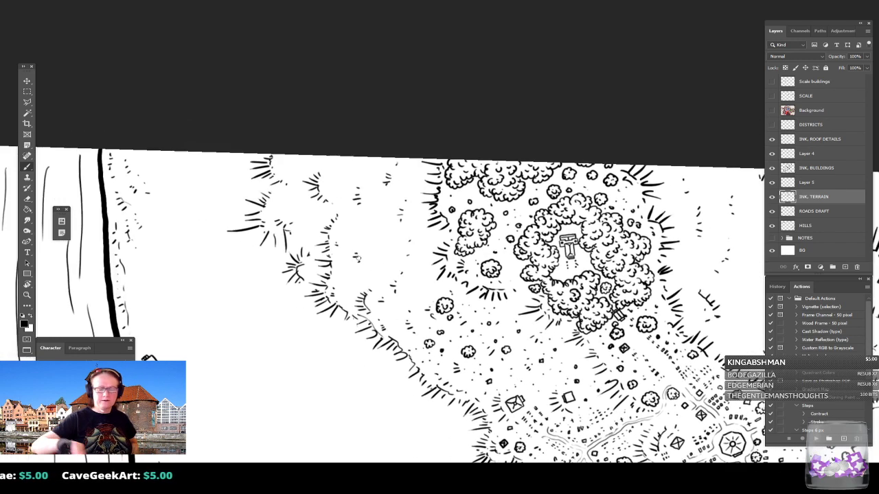
pyautogui.click(383, 313)
pyautogui.click(383, 287)
pyautogui.click(395, 303)
pyautogui.moveTo(410, 296); pyautogui.dragTo(407, 296)
pyautogui.moveTo(409, 281); pyautogui.dragTo(412, 283)
pyautogui.click(411, 294)
pyautogui.click(421, 287)
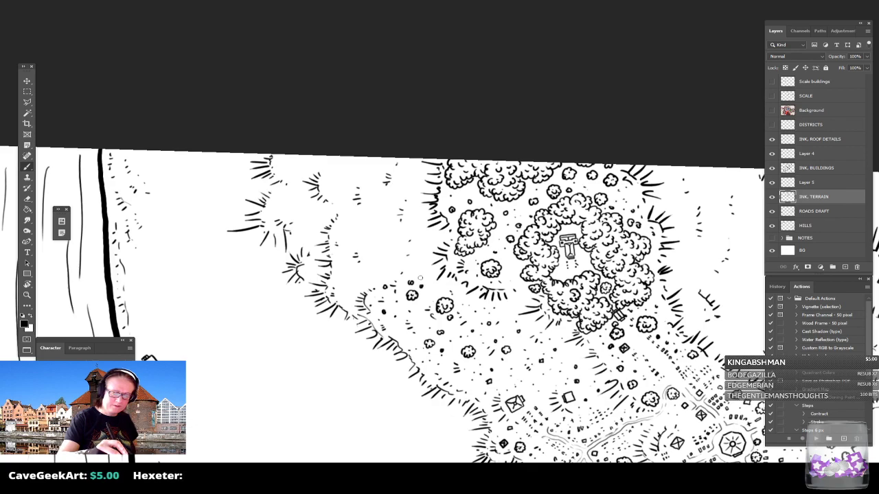
# Ink a small tree and scattered bushes along the western ridge up to the map's northern edge, with a forest clump on that edge.
pyautogui.moveTo(343, 293)
pyautogui.mouseDown()
pyautogui.moveTo(353, 286)
pyautogui.moveTo(347, 291)
pyautogui.mouseUp()
pyautogui.moveTo(309, 271); pyautogui.dragTo(311, 272)
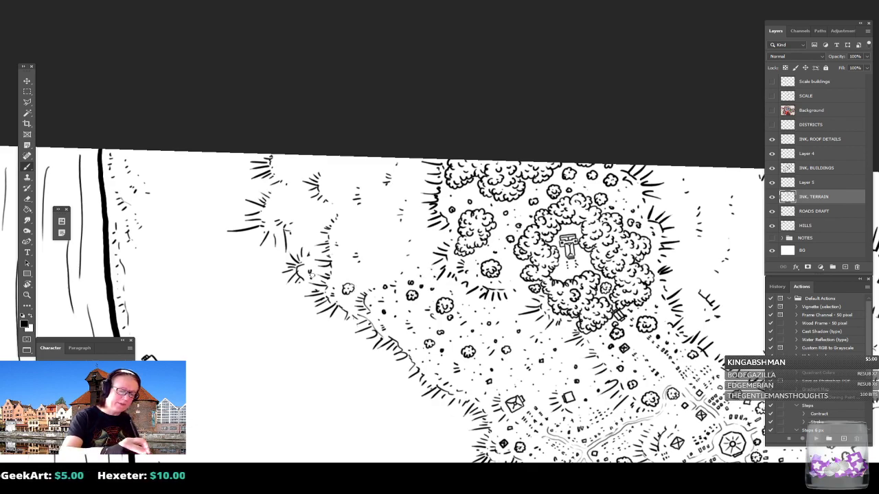
pyautogui.click(315, 250)
pyautogui.click(300, 229)
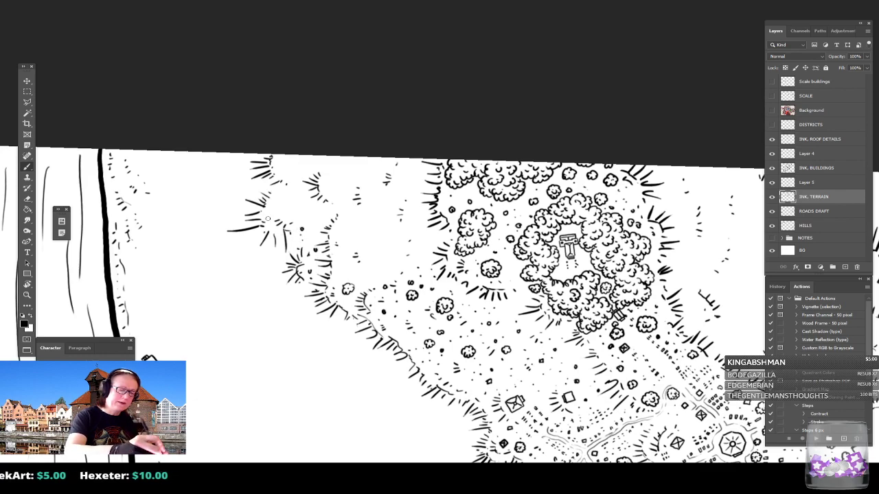
pyautogui.click(284, 209)
pyautogui.moveTo(288, 207); pyautogui.dragTo(285, 212)
pyautogui.moveTo(283, 167)
pyautogui.mouseDown()
pyautogui.moveTo(327, 162)
pyautogui.moveTo(314, 158)
pyautogui.moveTo(326, 173)
pyautogui.moveTo(337, 172)
pyautogui.moveTo(343, 157)
pyautogui.mouseUp()
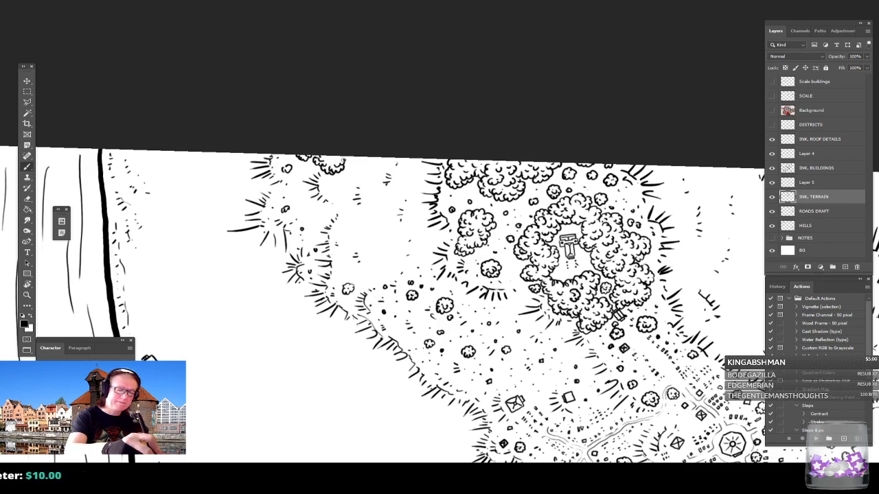
# Ink bushes and a small round tree along the map's northern edge, scattering more bushes over the slope between the western ridge and the forest.
pyautogui.moveTo(331, 186); pyautogui.dragTo(332, 189)
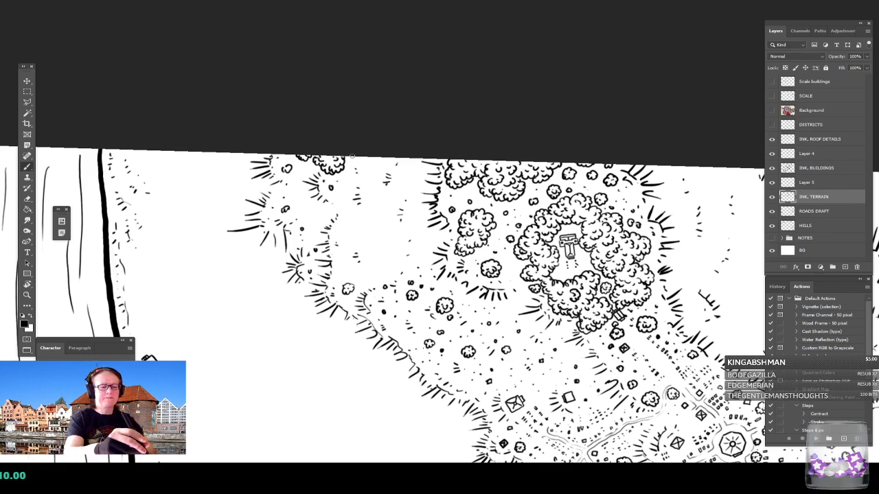
pyautogui.moveTo(350, 178)
pyautogui.mouseDown()
pyautogui.moveTo(412, 183)
pyautogui.moveTo(410, 170)
pyautogui.mouseUp()
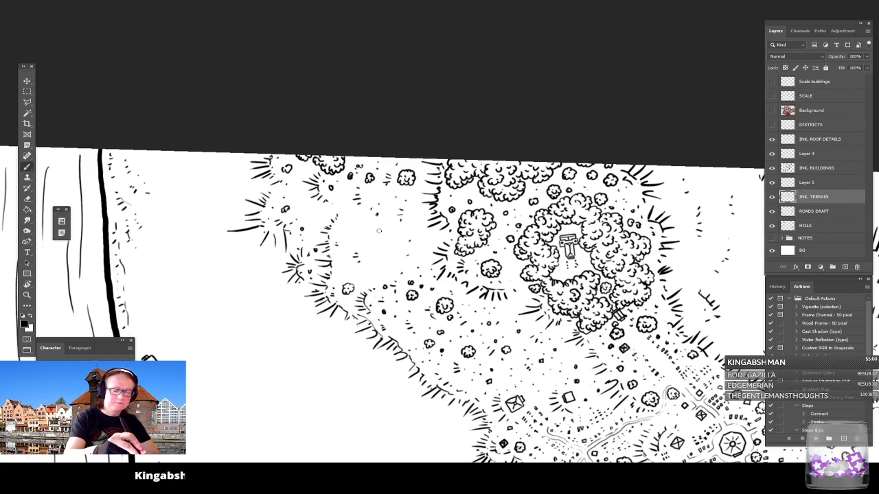
pyautogui.click(363, 234)
pyautogui.click(378, 248)
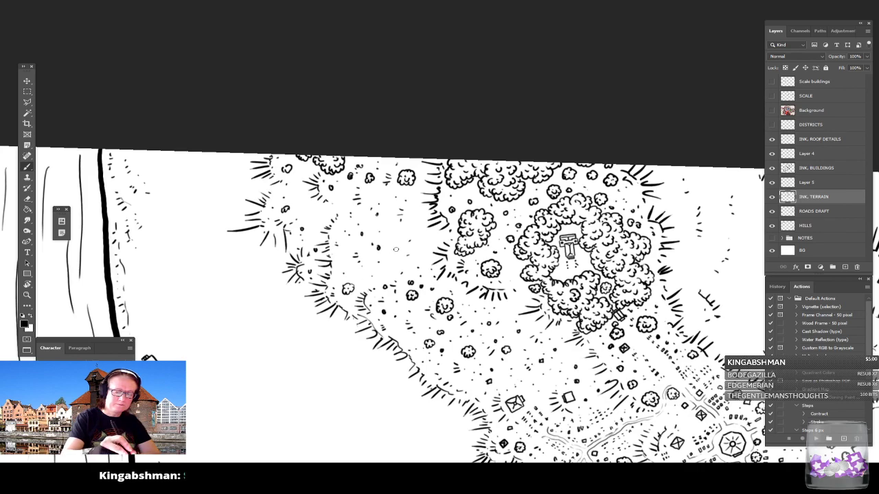
pyautogui.click(390, 234)
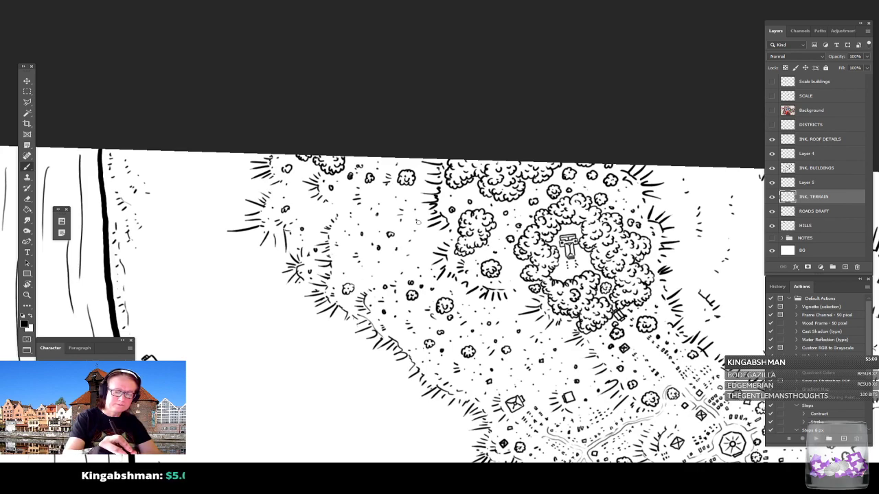
# Examine the inked forest and hill village in relation to the river, the walled city and the unfinished land east of the river.
pyautogui.moveTo(409, 255); pyautogui.dragTo(284, 108)
pyautogui.click(382, 269)
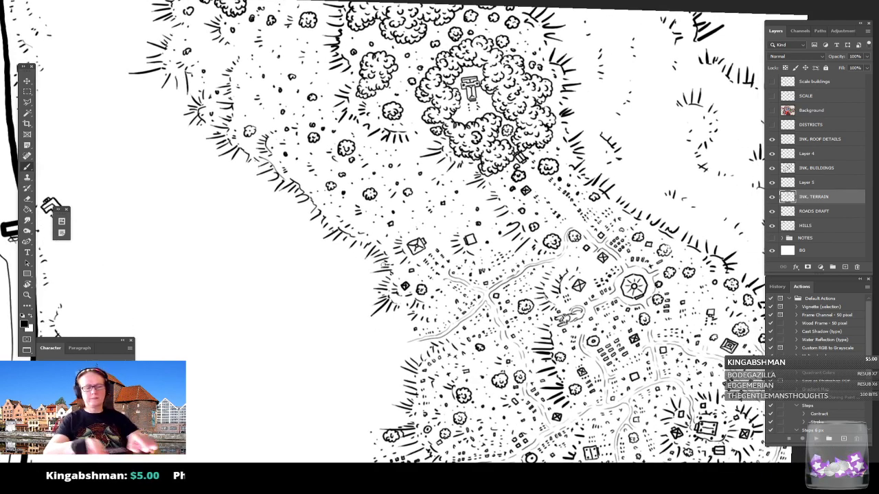
pyautogui.scroll(-3, 383, 265)
pyautogui.scroll(-2, 477, 286)
pyautogui.moveTo(477, 287); pyautogui.dragTo(473, 200)
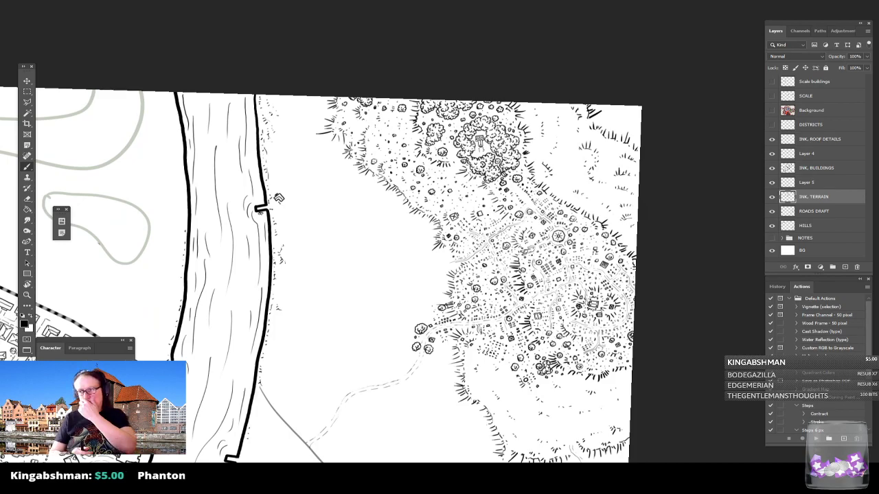
pyautogui.moveTo(278, 198); pyautogui.dragTo(252, 205)
pyautogui.scroll(2, 488, 266)
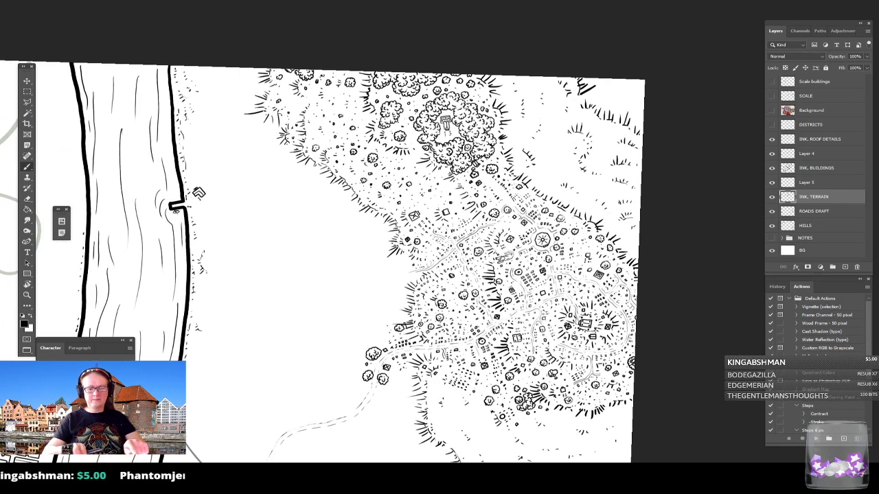
pyautogui.moveTo(578, 214); pyautogui.dragTo(521, 200)
pyautogui.scroll(-4, 521, 200)
pyautogui.scroll(-1, 440, 261)
pyautogui.moveTo(357, 302); pyautogui.dragTo(526, 171)
pyautogui.scroll(-1, 526, 171)
pyautogui.moveTo(457, 391); pyautogui.dragTo(472, 389)
pyautogui.moveTo(439, 261); pyautogui.dragTo(448, 269)
pyautogui.moveTo(472, 389); pyautogui.dragTo(467, 390)
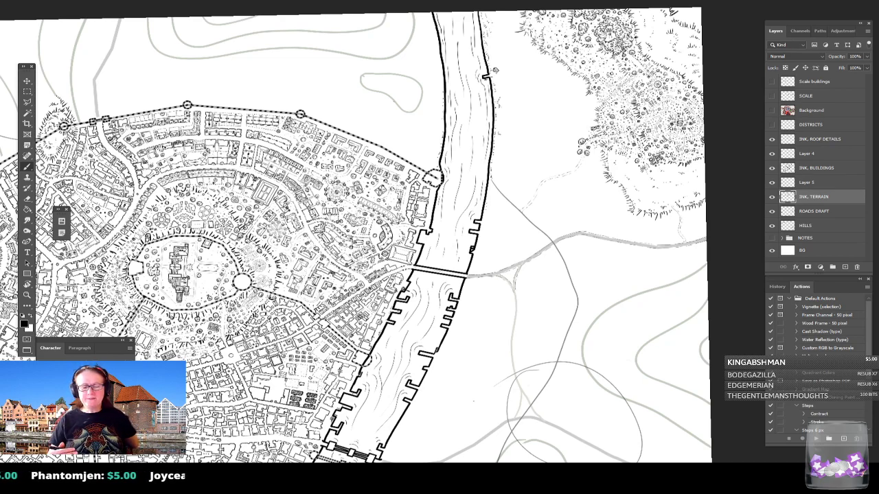
pyautogui.moveTo(485, 191); pyautogui.dragTo(440, 267)
pyautogui.scroll(4, 520, 258)
pyautogui.moveTo(583, 191); pyautogui.dragTo(508, 257)
pyautogui.scroll(5, 520, 258)
pyautogui.moveTo(520, 213); pyautogui.dragTo(429, 332)
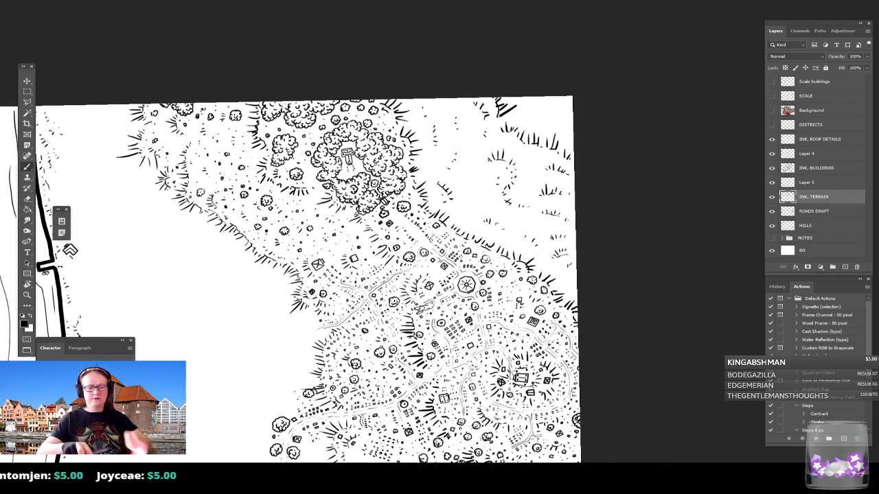
# Scatter small round trees and bushes over the open slope east of the forest ring, up to the map's northeastern corner.
pyautogui.scroll(1, 390, 138)
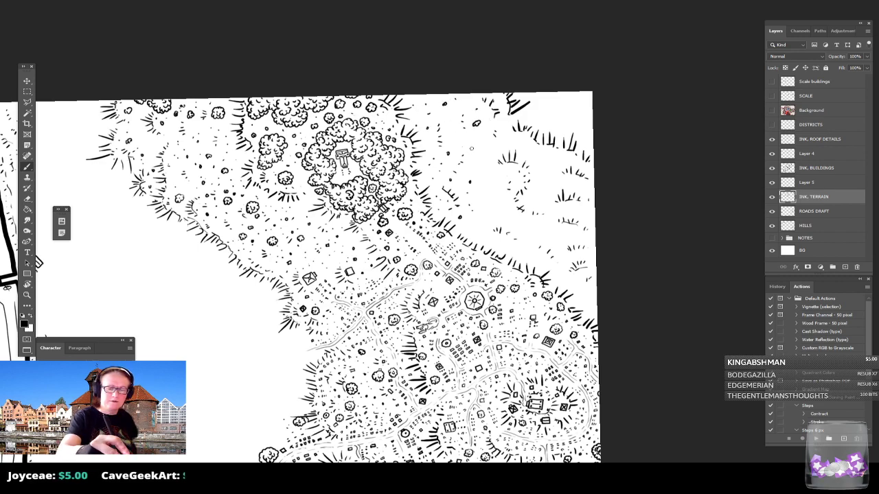
pyautogui.moveTo(477, 155)
pyautogui.mouseDown()
pyautogui.moveTo(486, 150)
pyautogui.moveTo(477, 151)
pyautogui.mouseUp()
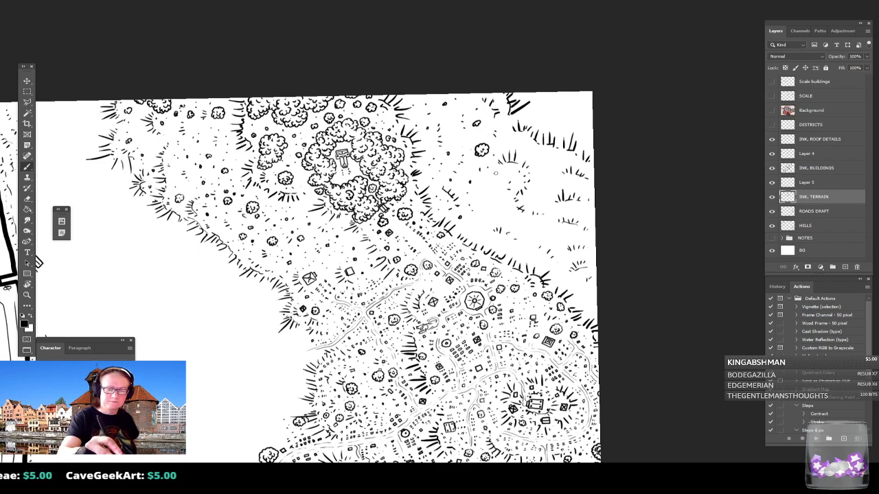
pyautogui.moveTo(477, 219)
pyautogui.mouseDown()
pyautogui.moveTo(475, 228)
pyautogui.moveTo(487, 219)
pyautogui.moveTo(478, 219)
pyautogui.mouseUp()
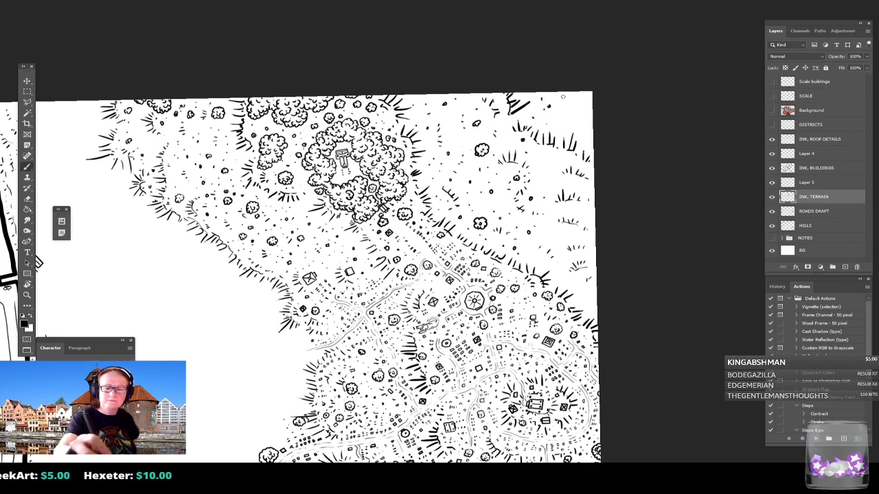
pyautogui.moveTo(560, 109); pyautogui.dragTo(563, 105)
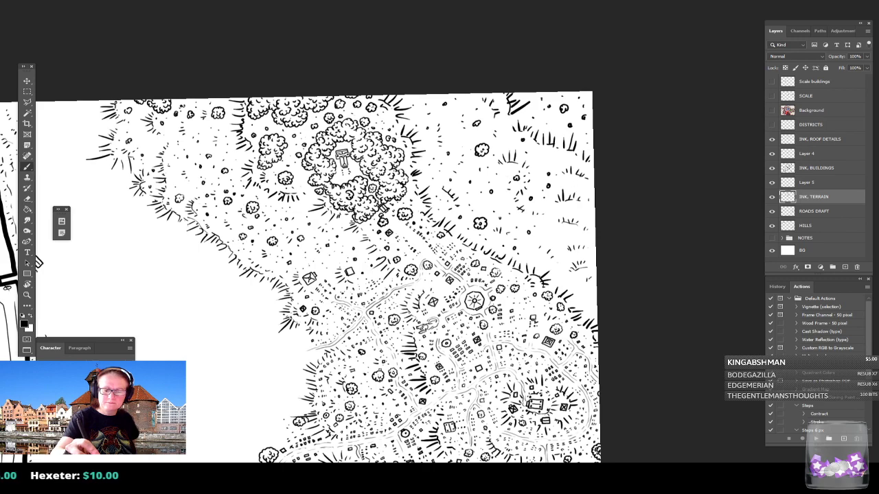
# Ink a single tree and small ground marks near the map's eastern edge, northeast of the hill town.
pyautogui.moveTo(569, 209)
pyautogui.mouseDown()
pyautogui.moveTo(551, 240)
pyautogui.moveTo(565, 243)
pyautogui.moveTo(566, 230)
pyautogui.moveTo(554, 237)
pyautogui.mouseUp()
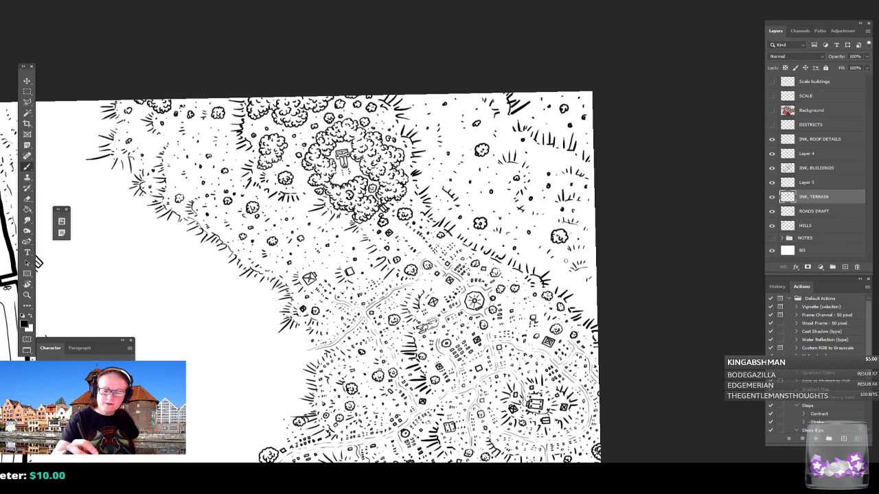
pyautogui.moveTo(584, 300); pyautogui.dragTo(585, 302)
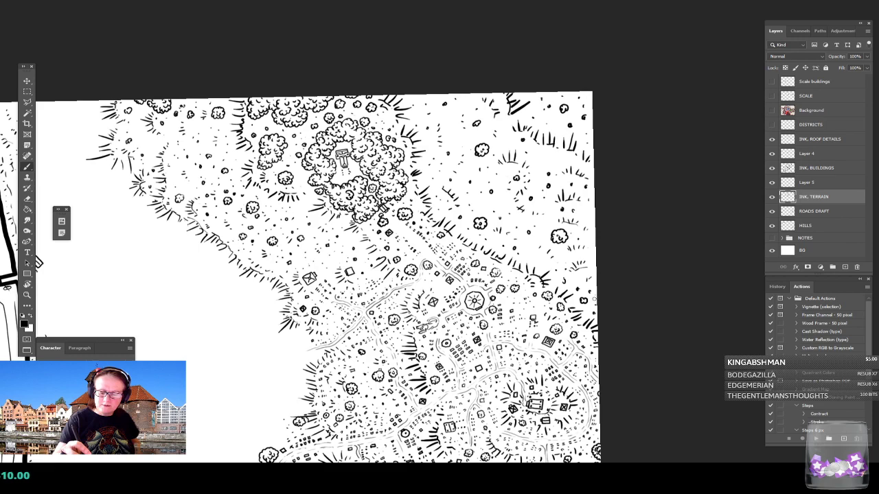
pyautogui.moveTo(591, 251); pyautogui.dragTo(595, 263)
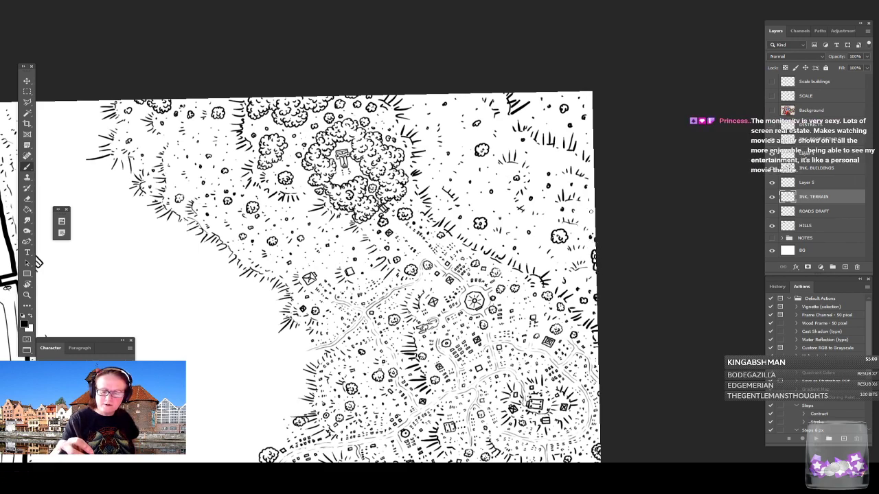
# Ink a small bush and scattered specks on both sides of the road where it enters the hill's southern rim.
pyautogui.moveTo(406, 307); pyautogui.dragTo(474, 154)
pyautogui.scroll(-1, 631, 315)
pyautogui.moveTo(508, 316); pyautogui.dragTo(526, 300)
pyautogui.scroll(3, 532, 301)
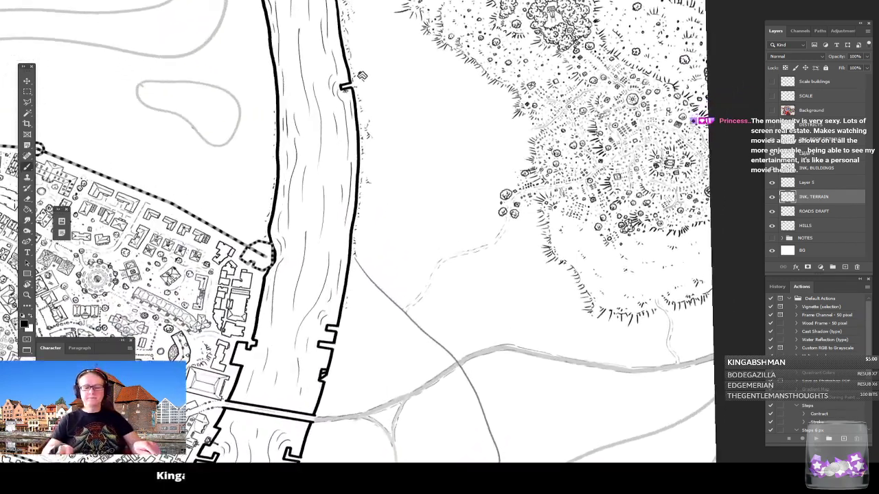
pyautogui.moveTo(481, 274); pyautogui.dragTo(442, 286)
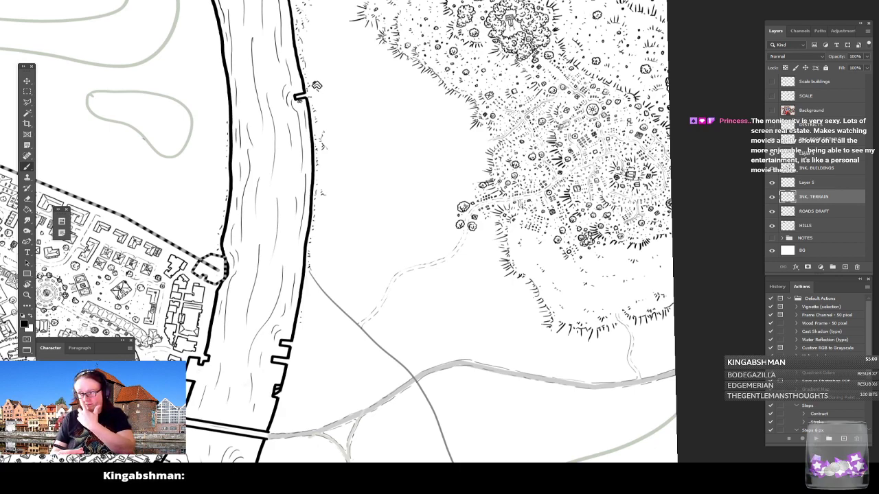
pyautogui.moveTo(316, 85); pyautogui.dragTo(262, 106)
pyautogui.hotkey('ctrl', '+')
pyautogui.moveTo(439, 247); pyautogui.dragTo(373, 256)
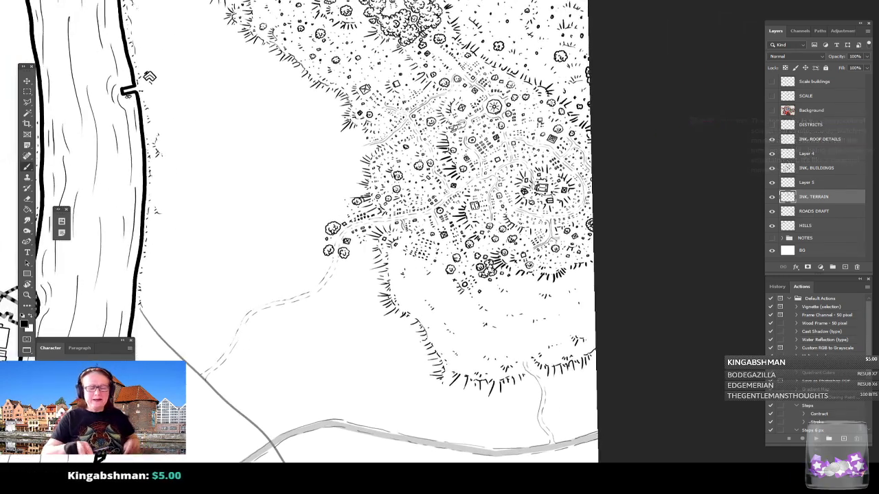
pyautogui.hotkey('ctrl', '+')
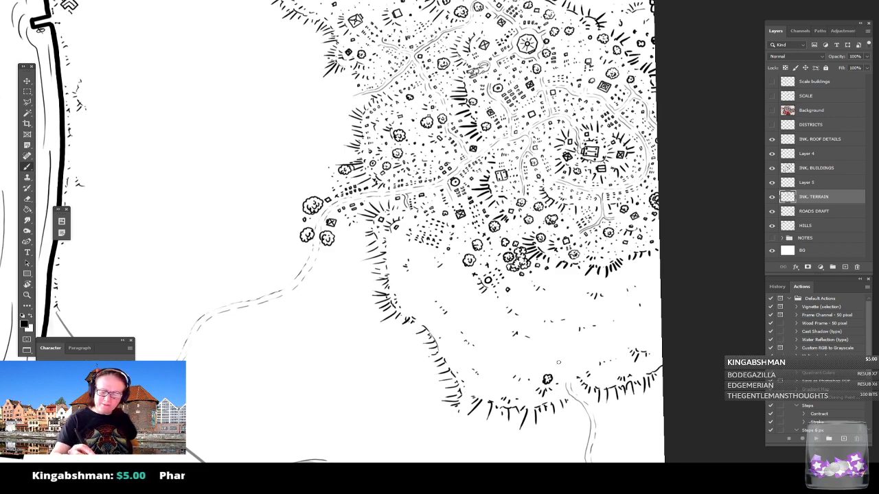
pyautogui.moveTo(596, 366); pyautogui.dragTo(600, 376)
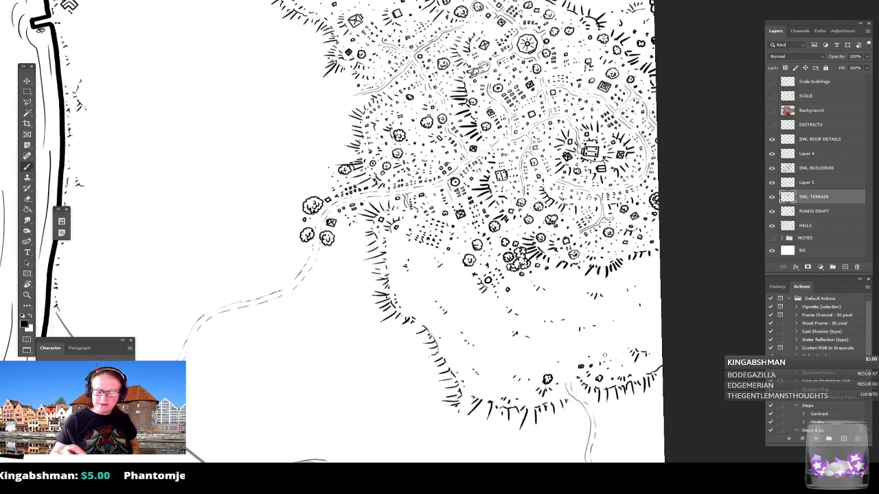
pyautogui.moveTo(638, 344); pyautogui.dragTo(644, 339)
# Ink scattered specks and a loose grove of small trees in the southwestern corner of the hill.
pyautogui.moveTo(595, 284); pyautogui.dragTo(596, 286)
pyautogui.click(526, 308)
pyautogui.moveTo(475, 335); pyautogui.dragTo(476, 333)
pyautogui.click(462, 355)
pyautogui.click(460, 366)
pyautogui.moveTo(478, 356)
pyautogui.mouseDown()
pyautogui.moveTo(479, 365)
pyautogui.moveTo(486, 361)
pyautogui.moveTo(479, 354)
pyautogui.mouseUp()
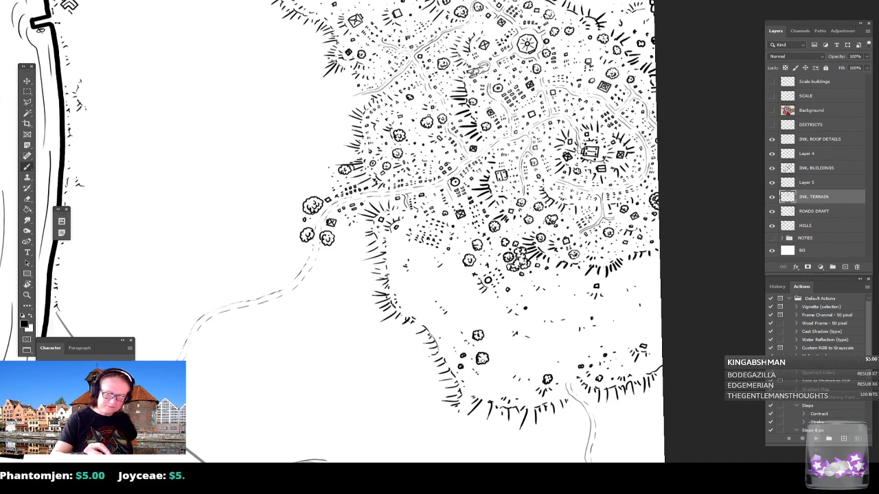
pyautogui.moveTo(481, 384)
pyautogui.mouseDown()
pyautogui.moveTo(495, 393)
pyautogui.moveTo(491, 373)
pyautogui.moveTo(512, 367)
pyautogui.moveTo(508, 360)
pyautogui.moveTo(504, 367)
pyautogui.moveTo(537, 367)
pyautogui.mouseUp()
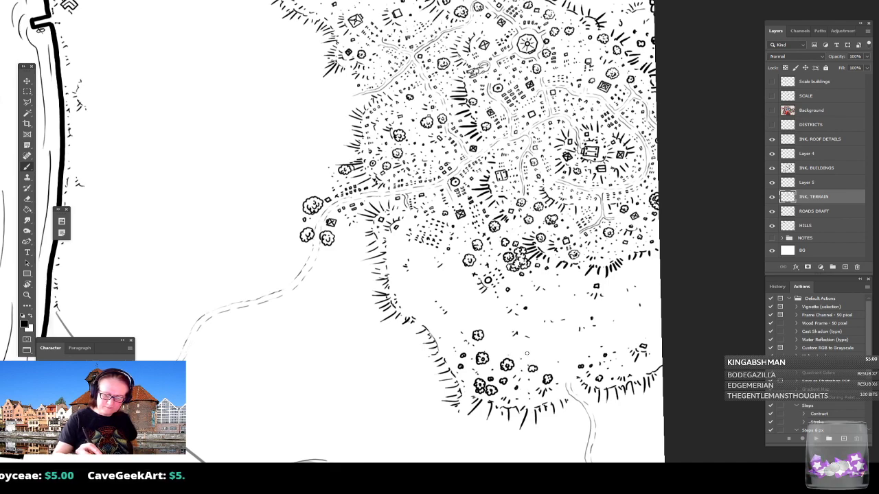
pyautogui.moveTo(496, 347)
pyautogui.mouseDown()
pyautogui.moveTo(499, 357)
pyautogui.moveTo(508, 352)
pyautogui.moveTo(496, 341)
pyautogui.moveTo(486, 359)
pyautogui.moveTo(504, 345)
pyautogui.mouseUp()
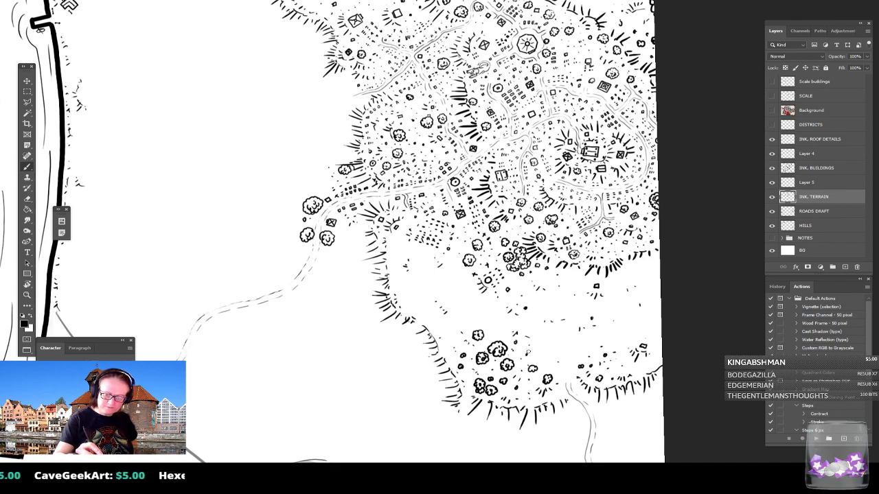
# Ink specks and two lone trees across the hill's southern slope, plus a dense tree clump along the map's eastern edge.
pyautogui.click(537, 330)
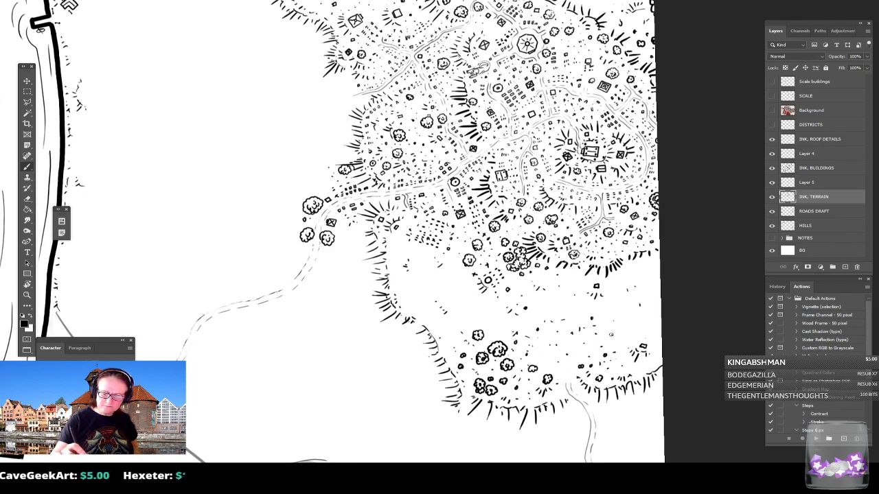
pyautogui.moveTo(554, 309)
pyautogui.mouseDown()
pyautogui.moveTo(562, 316)
pyautogui.moveTo(544, 305)
pyautogui.moveTo(547, 297)
pyautogui.moveTo(537, 299)
pyautogui.mouseUp()
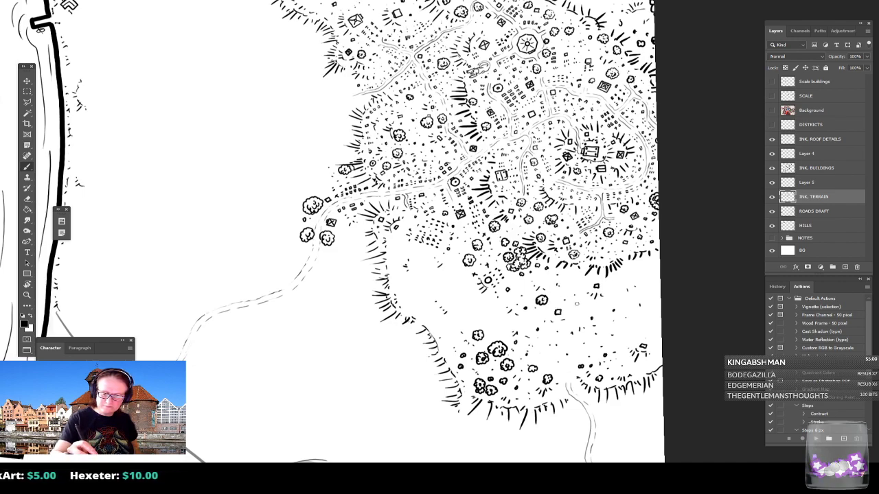
pyautogui.moveTo(604, 311)
pyautogui.mouseDown()
pyautogui.moveTo(612, 322)
pyautogui.moveTo(616, 300)
pyautogui.mouseUp()
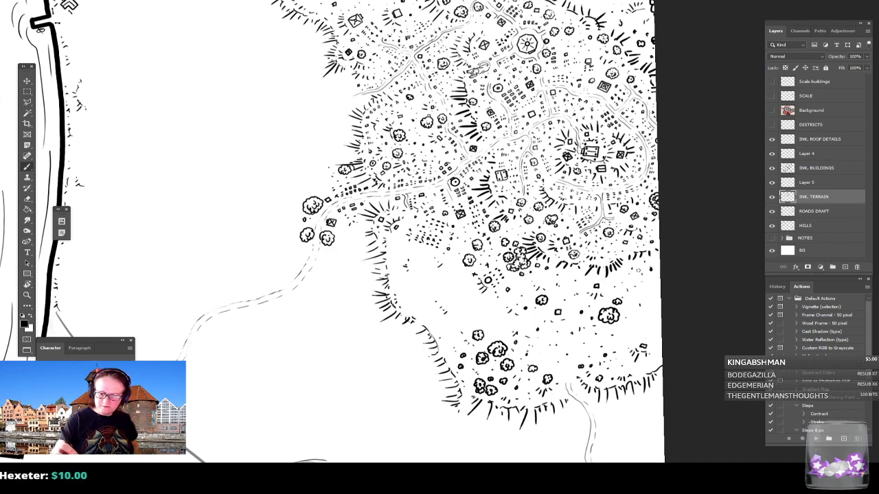
pyautogui.moveTo(661, 287)
pyautogui.mouseDown()
pyautogui.moveTo(644, 308)
pyautogui.moveTo(652, 321)
pyautogui.moveTo(663, 317)
pyautogui.moveTo(658, 290)
pyautogui.mouseUp()
pyautogui.moveTo(641, 288)
pyautogui.mouseDown()
pyautogui.moveTo(649, 330)
pyautogui.moveTo(645, 321)
pyautogui.moveTo(641, 334)
pyautogui.moveTo(661, 322)
pyautogui.moveTo(661, 345)
pyautogui.mouseUp()
pyautogui.click(633, 309)
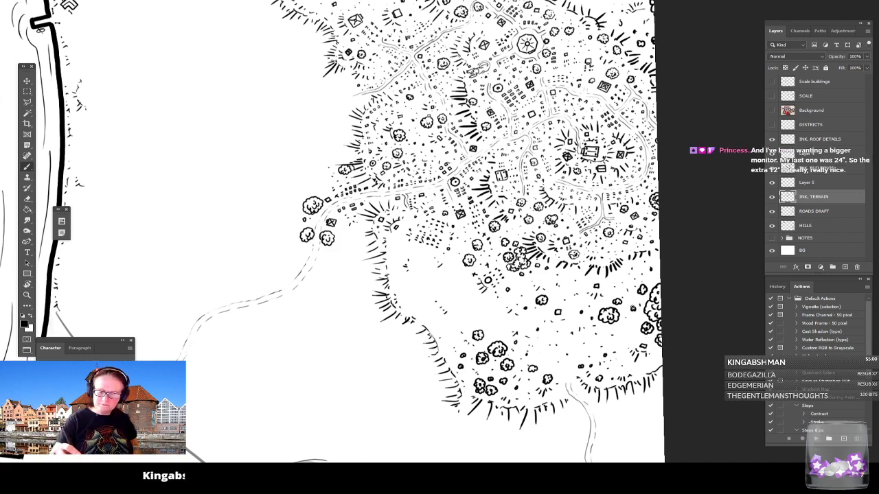
# Ink scattered specks and one small tree on the hill's western slope, south of the town's field plots.
pyautogui.click(485, 313)
pyautogui.click(469, 317)
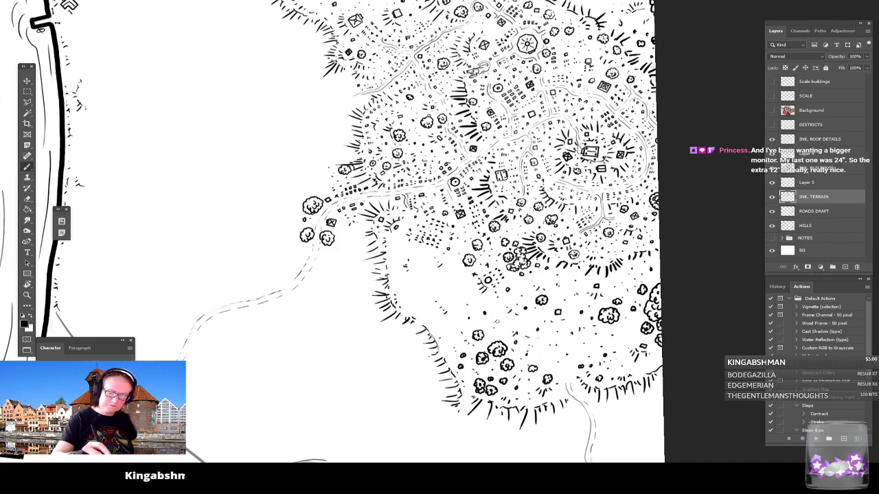
pyautogui.moveTo(406, 301)
pyautogui.mouseDown()
pyautogui.moveTo(406, 309)
pyautogui.moveTo(404, 301)
pyautogui.mouseUp()
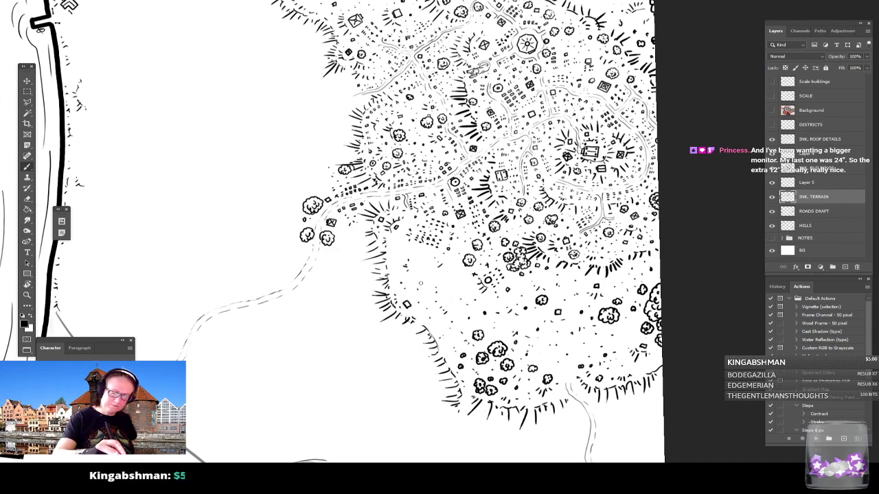
pyautogui.click(427, 277)
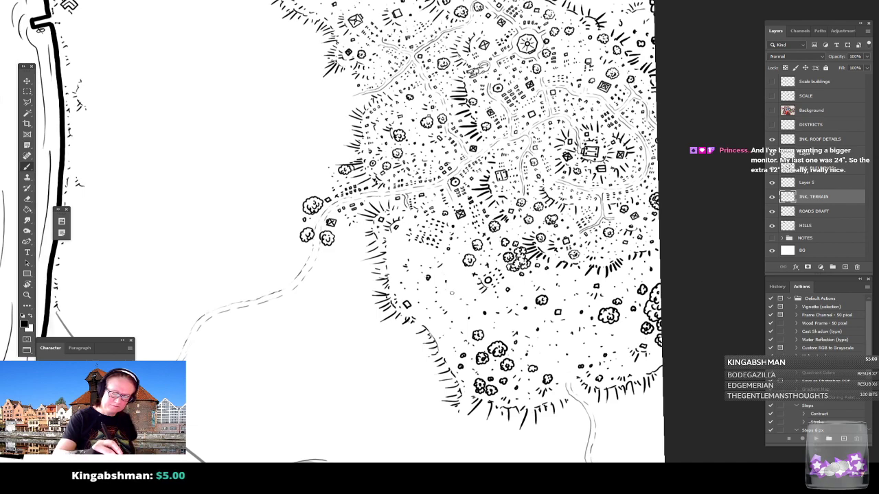
pyautogui.moveTo(404, 251)
pyautogui.mouseDown()
pyautogui.moveTo(410, 258)
pyautogui.moveTo(416, 247)
pyautogui.moveTo(402, 251)
pyautogui.mouseUp()
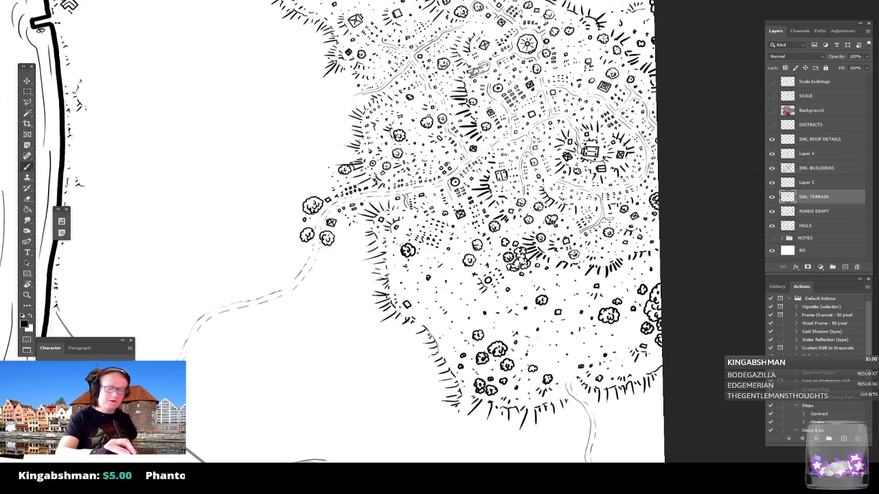
pyautogui.moveTo(378, 256); pyautogui.dragTo(402, 245)
pyautogui.scroll(-5, 575, 230)
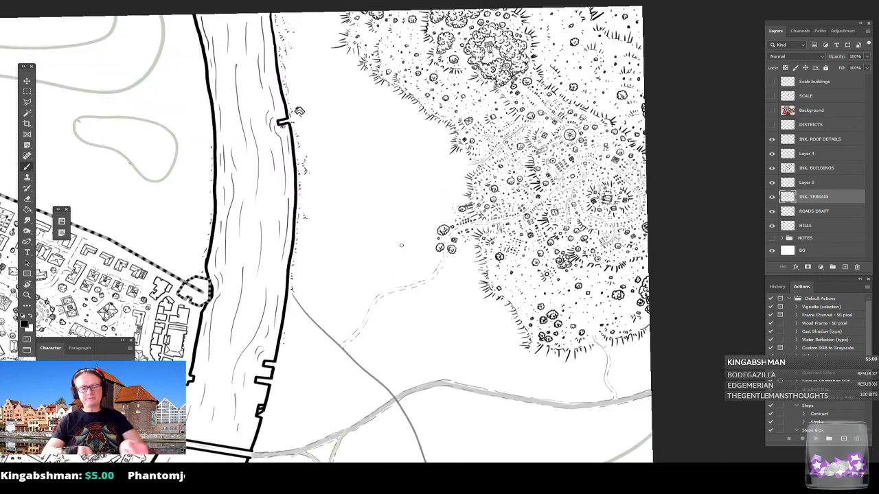
pyautogui.moveTo(355, 124); pyautogui.dragTo(388, 128)
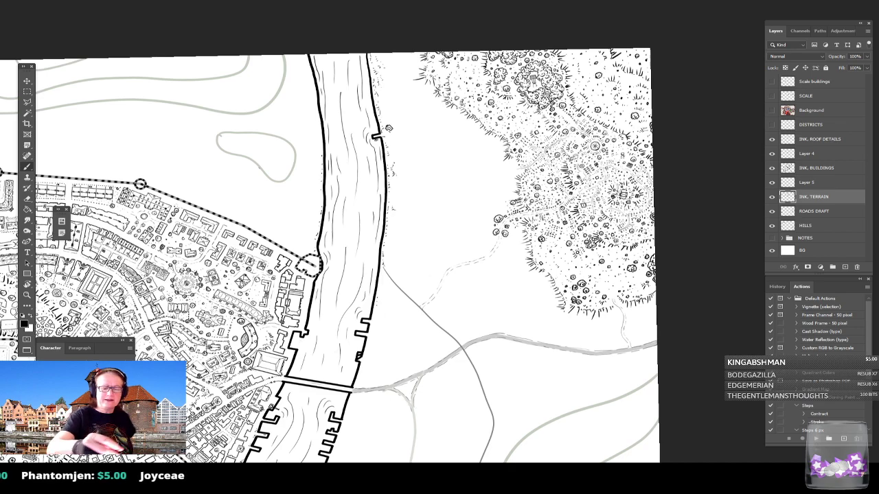
pyautogui.moveTo(388, 129); pyautogui.dragTo(398, 175)
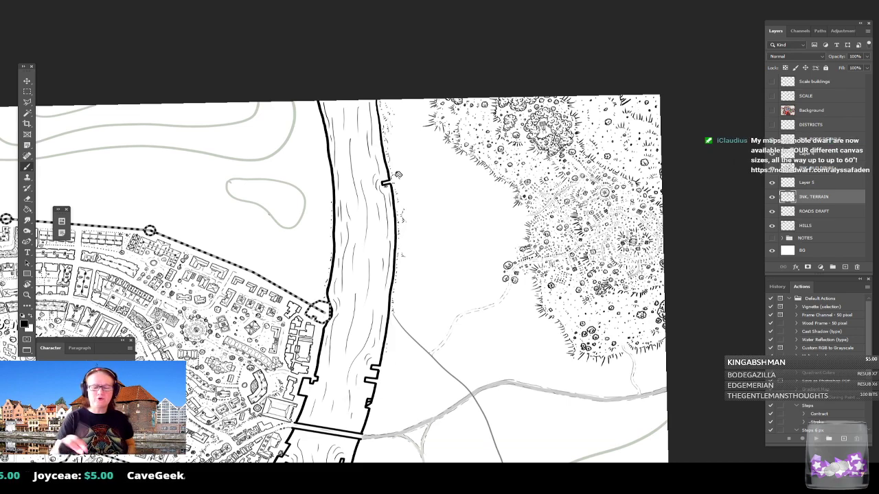
pyautogui.moveTo(412, 275); pyautogui.dragTo(431, 300)
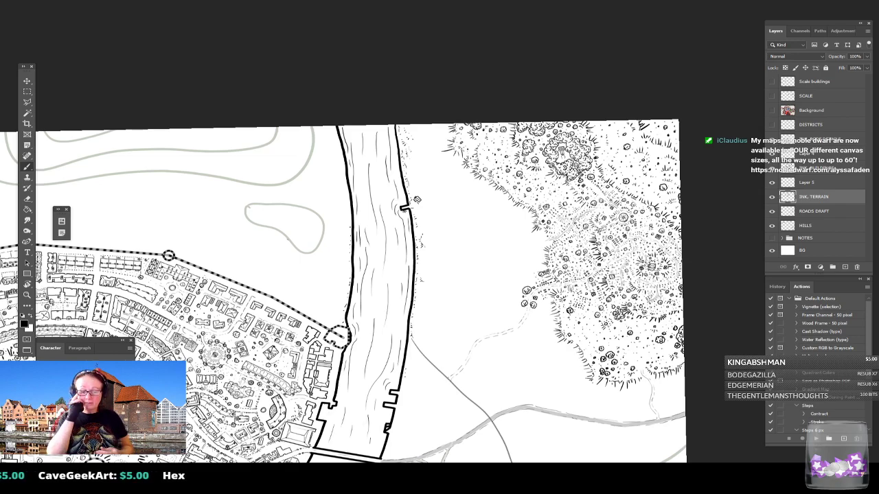
pyautogui.scroll(3, 550, 408)
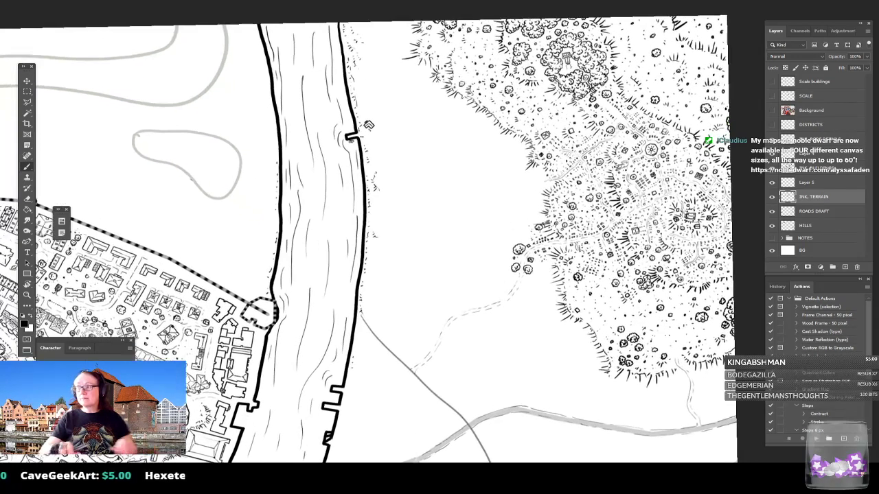
pyautogui.moveTo(550, 408); pyautogui.dragTo(576, 412)
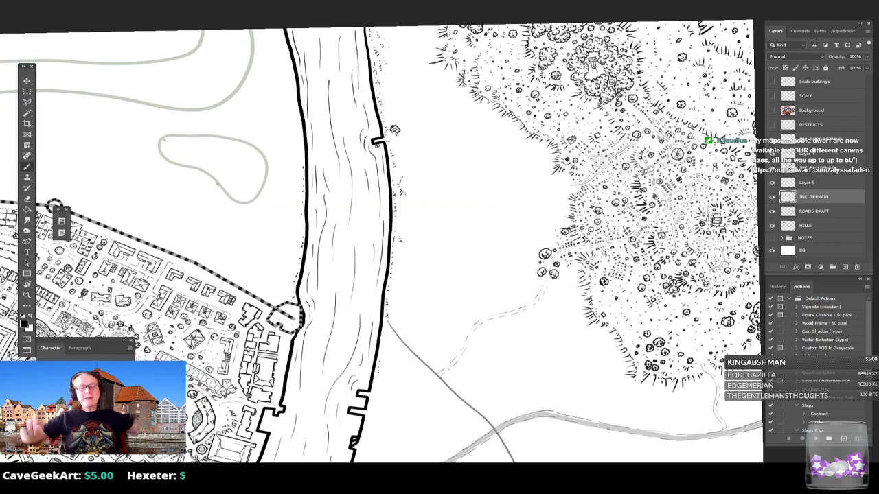
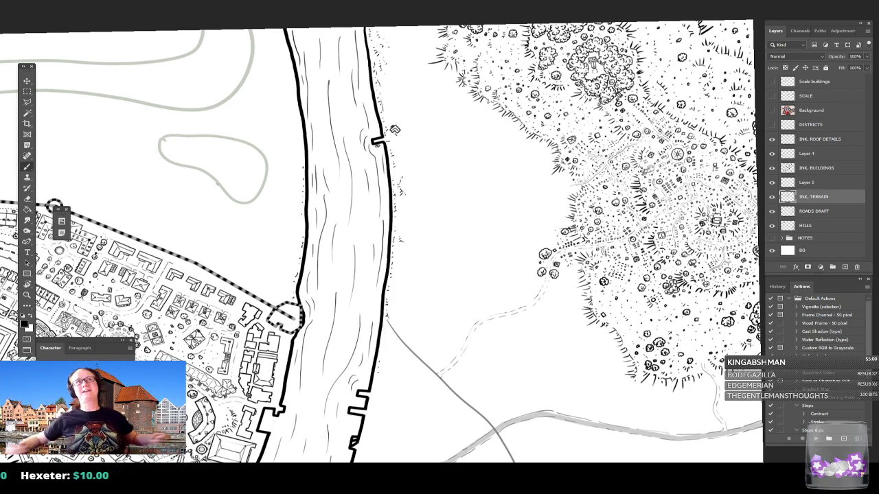
# Ink a dense cluster of trees on the river's east bank, just north of the small building by the jetty.
pyautogui.moveTo(439, 240); pyautogui.dragTo(442, 286)
pyautogui.scroll(2, 446, 275)
pyautogui.moveTo(378, 130); pyautogui.dragTo(388, 297)
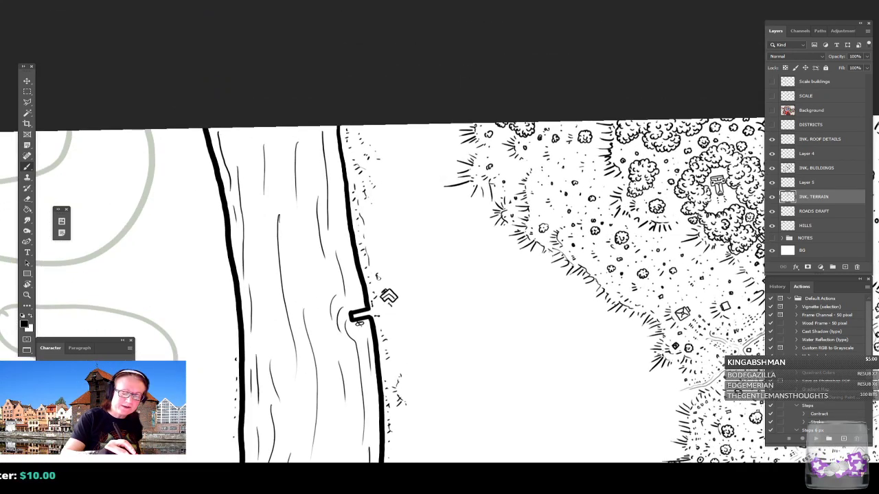
pyautogui.moveTo(376, 269)
pyautogui.mouseDown()
pyautogui.moveTo(397, 277)
pyautogui.moveTo(414, 278)
pyautogui.moveTo(408, 268)
pyautogui.moveTo(424, 267)
pyautogui.moveTo(428, 256)
pyautogui.moveTo(418, 258)
pyautogui.moveTo(430, 254)
pyautogui.moveTo(431, 241)
pyautogui.moveTo(413, 236)
pyautogui.moveTo(426, 207)
pyautogui.moveTo(407, 207)
pyautogui.moveTo(409, 195)
pyautogui.moveTo(396, 191)
pyautogui.moveTo(390, 205)
pyautogui.moveTo(411, 206)
pyautogui.moveTo(405, 216)
pyautogui.moveTo(382, 215)
pyautogui.moveTo(394, 220)
pyautogui.moveTo(386, 217)
pyautogui.moveTo(391, 236)
pyautogui.moveTo(378, 255)
pyautogui.moveTo(409, 254)
pyautogui.mouseUp()
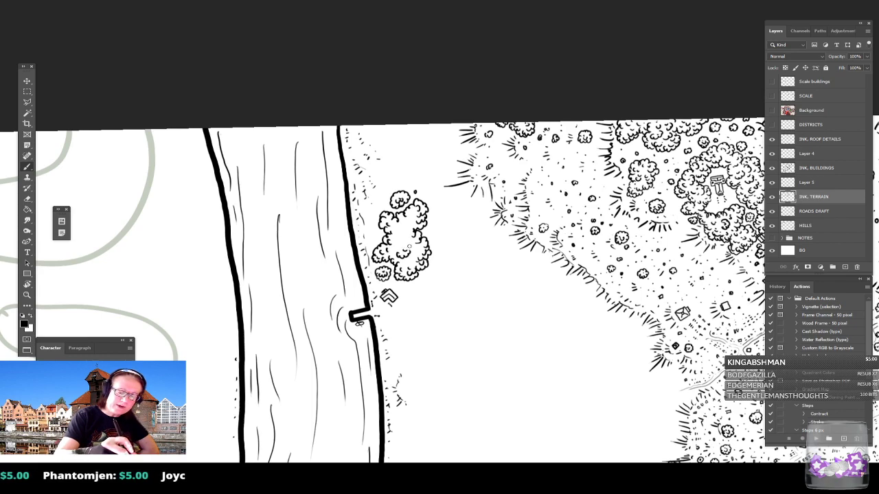
# Ink specks north of the riverside grove and a second dense tree cluster cut off by the map's northern edge.
pyautogui.moveTo(396, 243)
pyautogui.mouseDown()
pyautogui.moveTo(409, 239)
pyautogui.moveTo(400, 229)
pyautogui.moveTo(415, 214)
pyautogui.moveTo(368, 272)
pyautogui.moveTo(479, 300)
pyautogui.mouseUp()
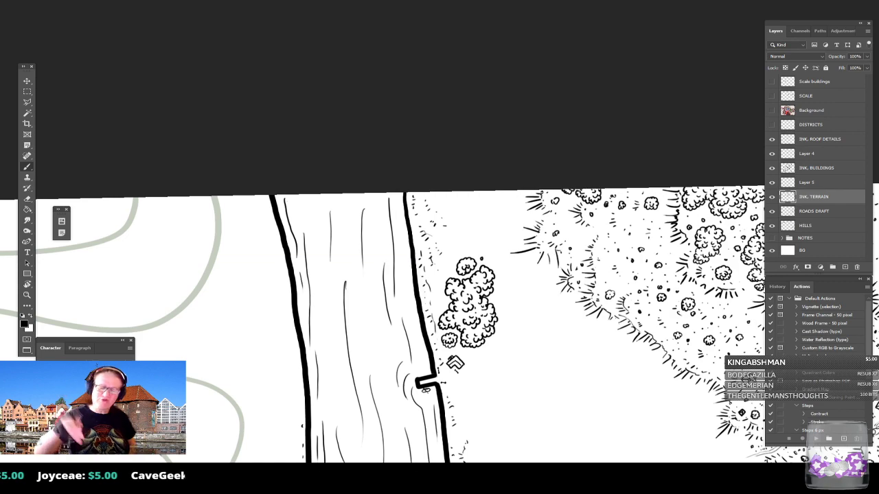
pyautogui.moveTo(447, 243)
pyautogui.mouseDown()
pyautogui.moveTo(446, 214)
pyautogui.moveTo(454, 199)
pyautogui.mouseUp()
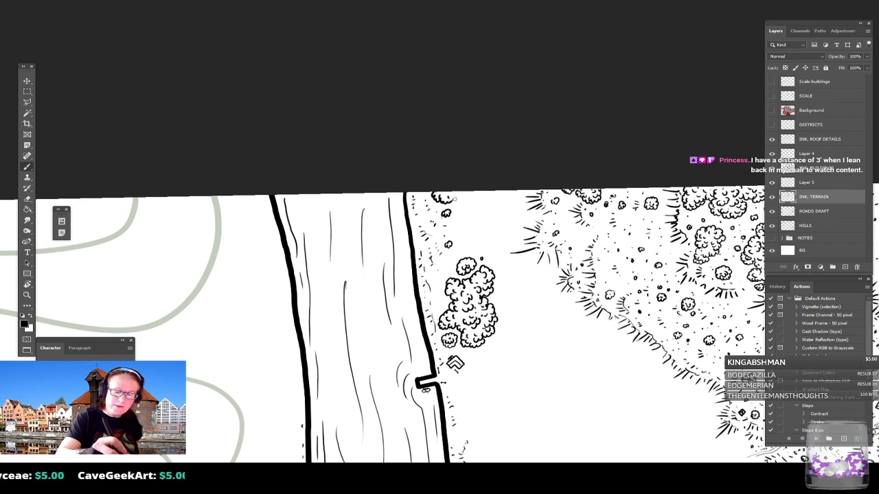
pyautogui.moveTo(459, 207)
pyautogui.mouseDown()
pyautogui.moveTo(452, 224)
pyautogui.moveTo(481, 223)
pyautogui.moveTo(474, 214)
pyautogui.moveTo(492, 228)
pyautogui.moveTo(496, 215)
pyautogui.moveTo(485, 221)
pyautogui.moveTo(493, 204)
pyautogui.moveTo(482, 206)
pyautogui.moveTo(497, 195)
pyautogui.moveTo(453, 202)
pyautogui.moveTo(444, 215)
pyautogui.mouseUp()
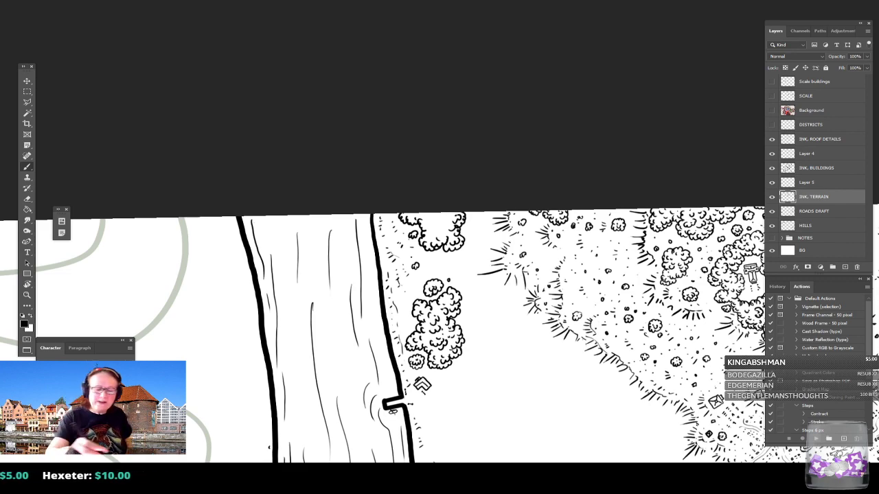
pyautogui.moveTo(430, 230)
pyautogui.mouseDown()
pyautogui.moveTo(444, 232)
pyautogui.moveTo(449, 224)
pyautogui.moveTo(430, 222)
pyautogui.moveTo(453, 214)
pyautogui.moveTo(471, 231)
pyautogui.mouseUp()
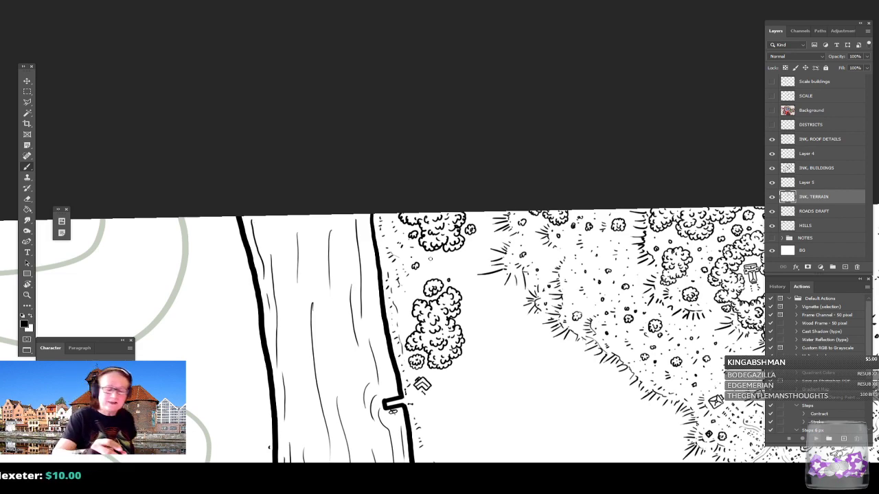
# Ink a round tree in the gap between the two riverside groves, with specks around it.
pyautogui.moveTo(432, 259)
pyautogui.mouseDown()
pyautogui.moveTo(433, 271)
pyautogui.moveTo(443, 274)
pyautogui.moveTo(450, 263)
pyautogui.moveTo(443, 255)
pyautogui.moveTo(430, 258)
pyautogui.moveTo(450, 272)
pyautogui.mouseUp()
pyautogui.click(422, 275)
pyautogui.click(418, 283)
pyautogui.click(461, 274)
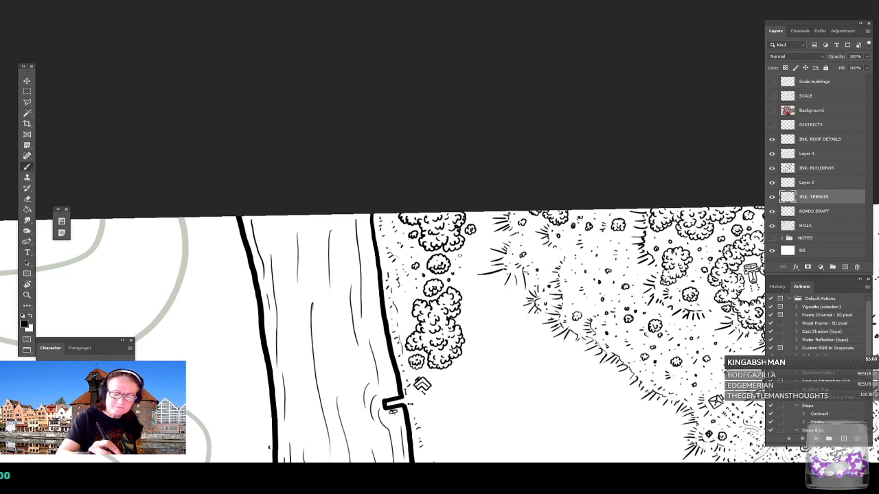
# Ink small trees and specks along the eastern side of the riverside groves, toward the hill's western tip.
pyautogui.moveTo(474, 248)
pyautogui.mouseDown()
pyautogui.moveTo(484, 246)
pyautogui.moveTo(480, 238)
pyautogui.moveTo(469, 246)
pyautogui.moveTo(478, 267)
pyautogui.moveTo(470, 296)
pyautogui.moveTo(478, 296)
pyautogui.moveTo(480, 283)
pyautogui.moveTo(467, 287)
pyautogui.mouseUp()
pyautogui.click(479, 244)
pyautogui.click(471, 258)
pyautogui.click(471, 272)
pyautogui.click(465, 282)
pyautogui.click(471, 291)
pyautogui.click(473, 291)
pyautogui.click(488, 278)
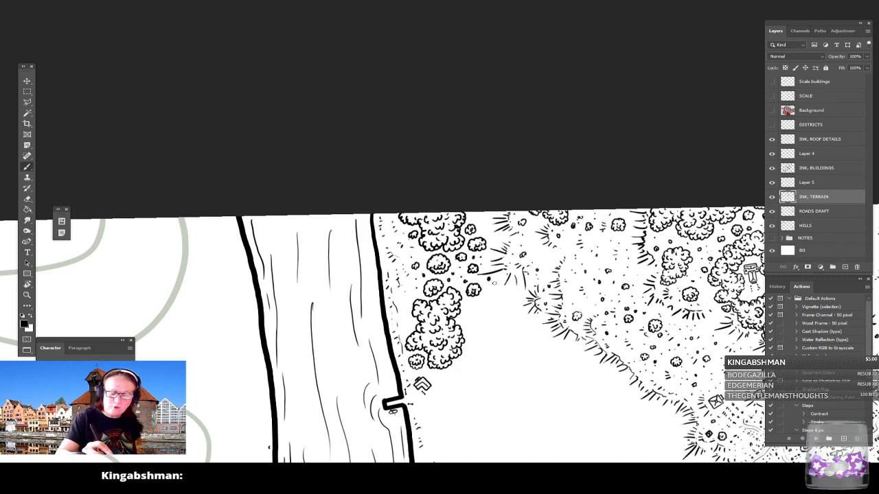
pyautogui.moveTo(468, 307); pyautogui.dragTo(473, 304)
pyautogui.scroll(-1, 486, 320)
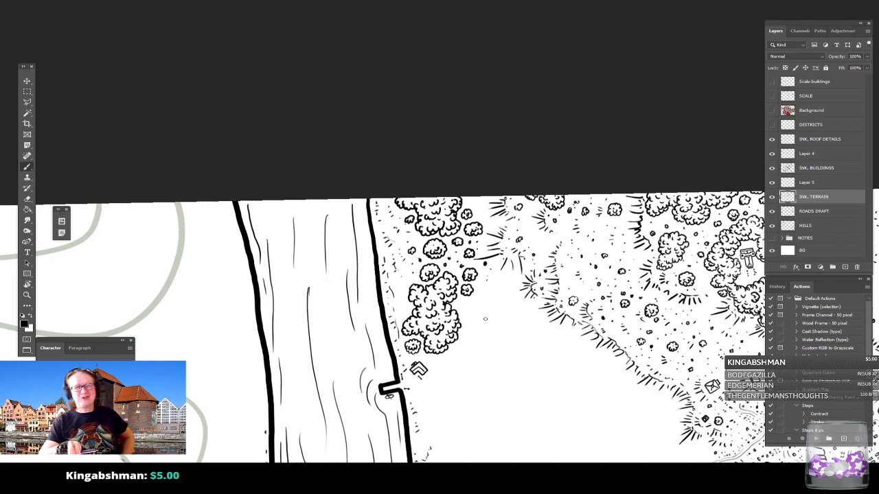
# Ink ground specks east of the southern riverside grove and a small round tree near the hill's western tip.
pyautogui.scroll(1, 485, 319)
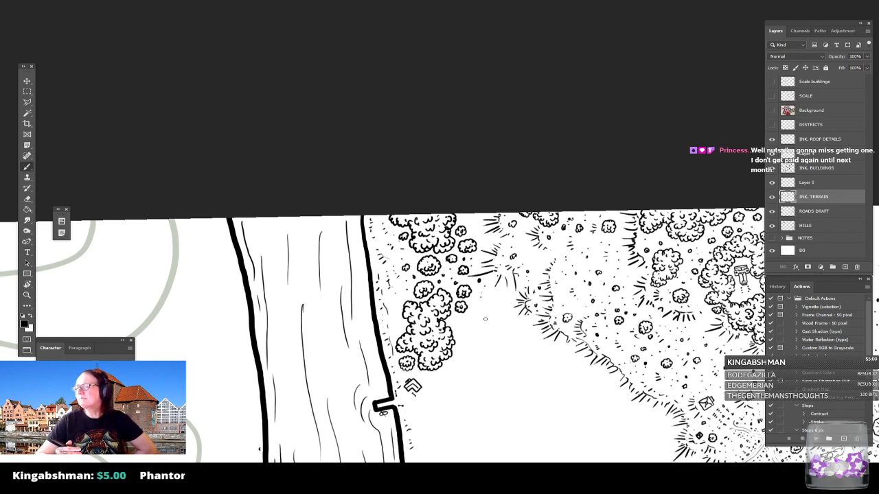
pyautogui.hscroll(2, 485, 319)
pyautogui.moveTo(462, 289); pyautogui.dragTo(462, 287)
pyautogui.click(449, 300)
pyautogui.click(455, 307)
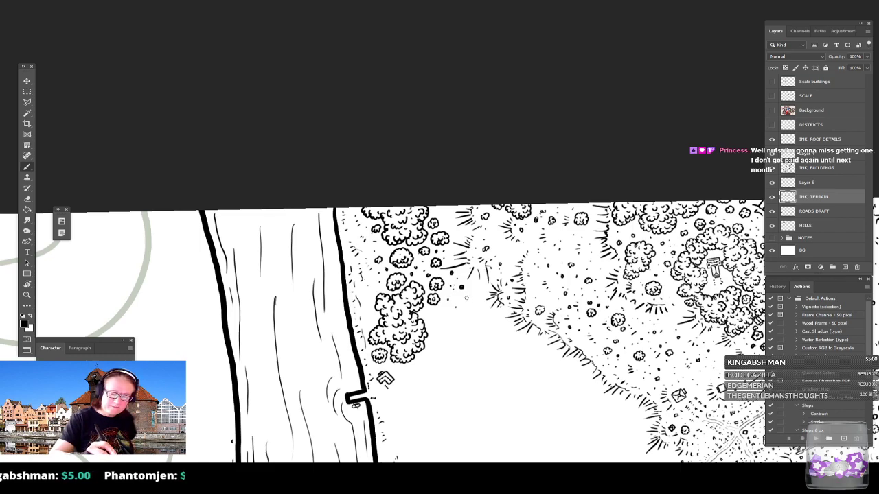
pyautogui.moveTo(430, 315); pyautogui.dragTo(432, 315)
pyautogui.click(435, 330)
pyautogui.click(436, 324)
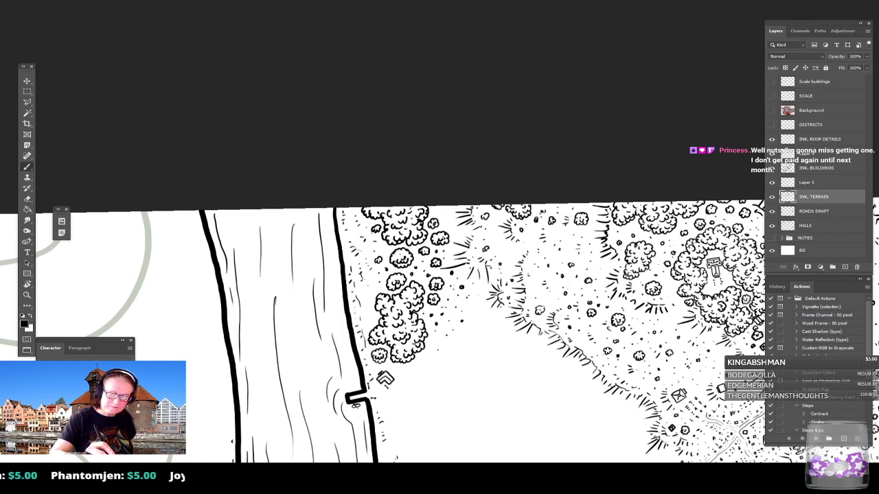
pyautogui.moveTo(477, 313)
pyautogui.mouseDown()
pyautogui.moveTo(484, 304)
pyautogui.moveTo(473, 305)
pyautogui.mouseUp()
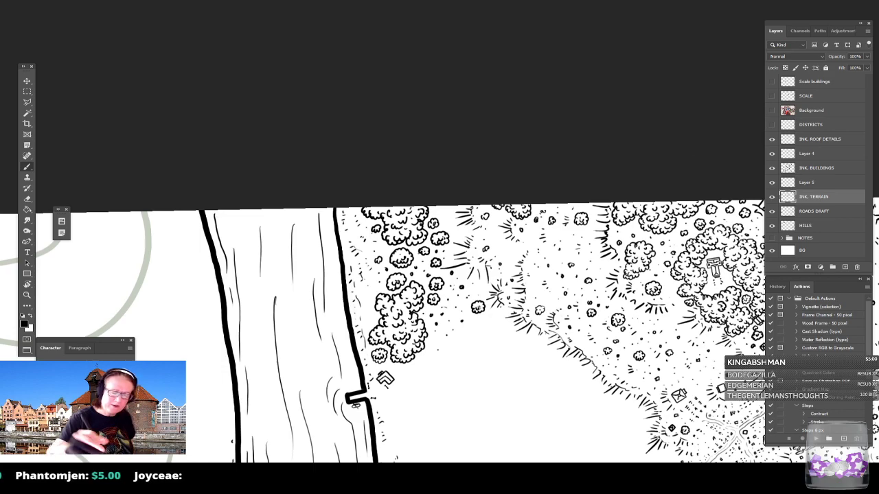
# Ink a small shrub and a few specks at the riverside grove's southern end, beside the small building by the jetty.
pyautogui.scroll(-2, 479, 308)
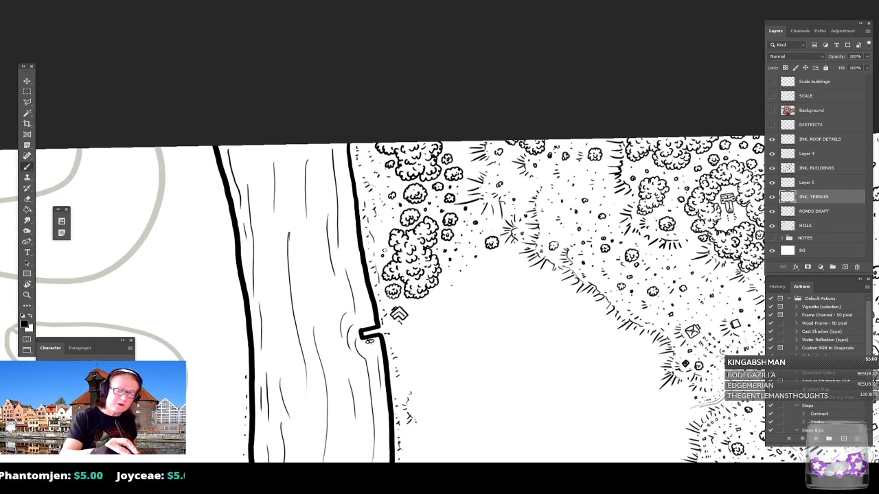
pyautogui.moveTo(440, 290); pyautogui.dragTo(441, 292)
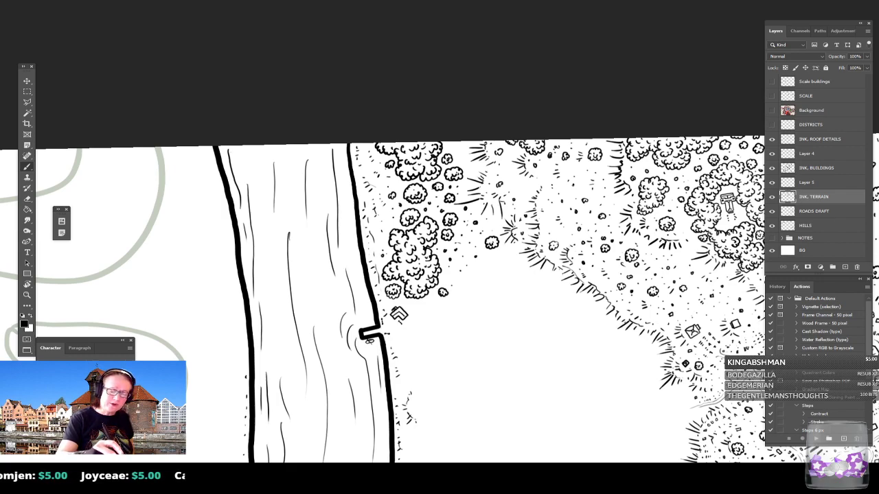
pyautogui.click(423, 307)
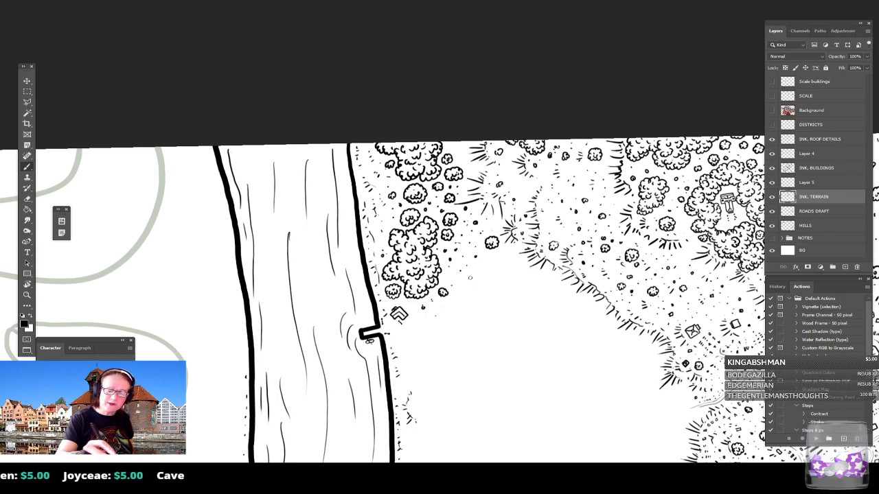
# Ink a dense tree clump south of the hill's western tip, with small round trees and specks around it.
pyautogui.moveTo(503, 264); pyautogui.dragTo(508, 266)
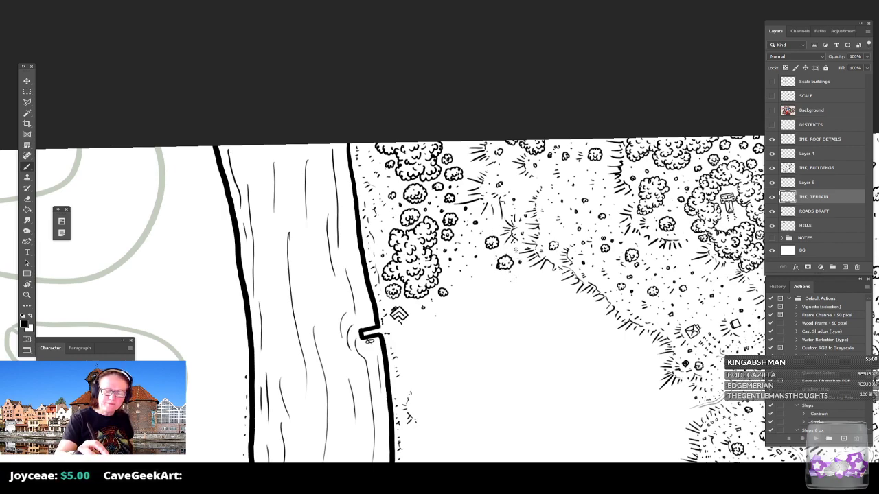
pyautogui.moveTo(488, 274)
pyautogui.mouseDown()
pyautogui.moveTo(493, 282)
pyautogui.moveTo(493, 273)
pyautogui.moveTo(472, 286)
pyautogui.mouseUp()
pyautogui.click(465, 291)
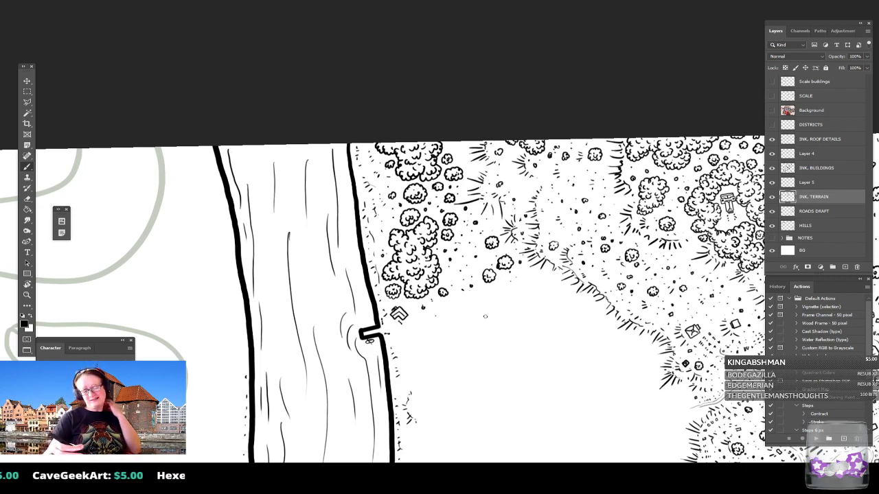
pyautogui.moveTo(524, 271)
pyautogui.mouseDown()
pyautogui.moveTo(526, 281)
pyautogui.moveTo(529, 269)
pyautogui.moveTo(476, 297)
pyautogui.moveTo(486, 302)
pyautogui.moveTo(483, 314)
pyautogui.moveTo(488, 307)
pyautogui.moveTo(502, 316)
pyautogui.moveTo(508, 299)
pyautogui.moveTo(524, 299)
pyautogui.moveTo(512, 286)
pyautogui.moveTo(500, 303)
pyautogui.moveTo(461, 282)
pyautogui.moveTo(464, 290)
pyautogui.moveTo(471, 277)
pyautogui.moveTo(458, 281)
pyautogui.mouseUp()
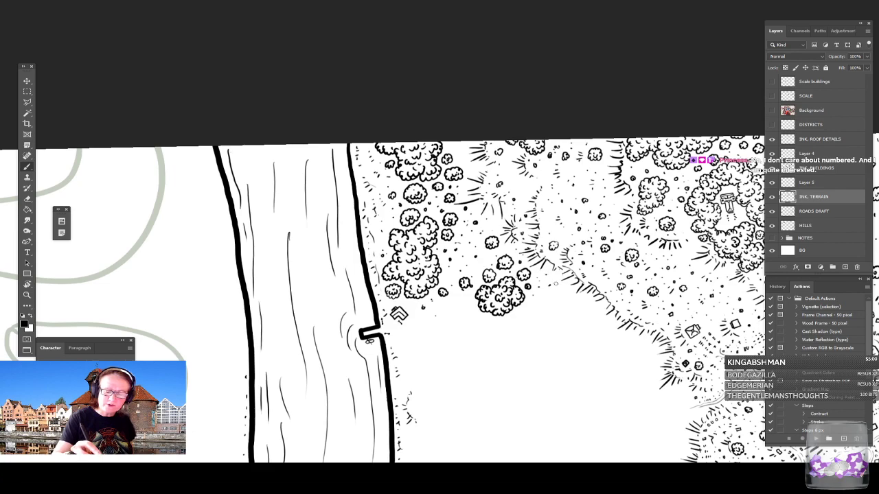
# Ink a short row of round trees with small shrubs and specks along the river's east bank, just south of the jetty.
pyautogui.scroll(-3, 545, 313)
pyautogui.hscroll(1, 545, 313)
pyautogui.scroll(-1, 545, 313)
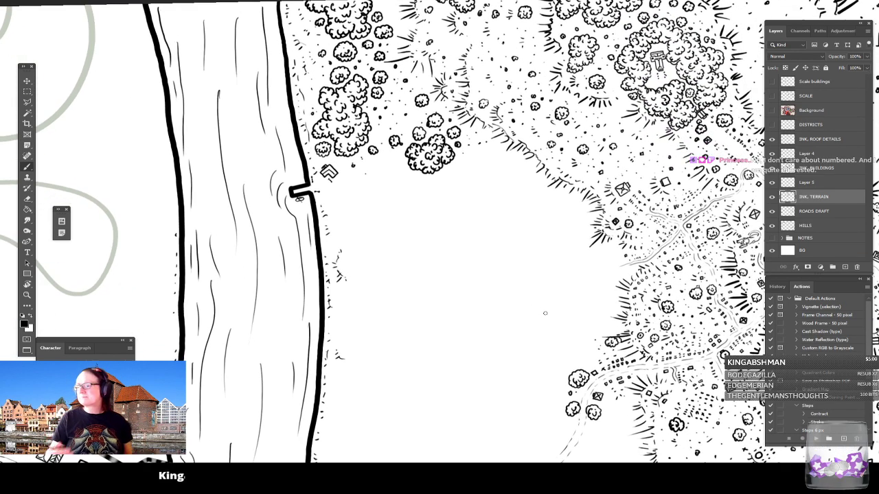
pyautogui.scroll(-3, 545, 313)
pyautogui.scroll(-3, 545, 313)
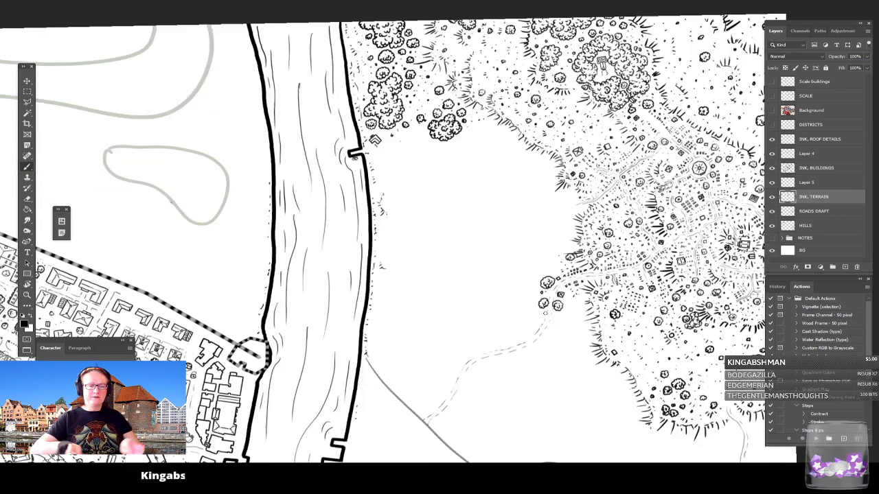
pyautogui.scroll(2, 545, 313)
pyautogui.scroll(3, 545, 313)
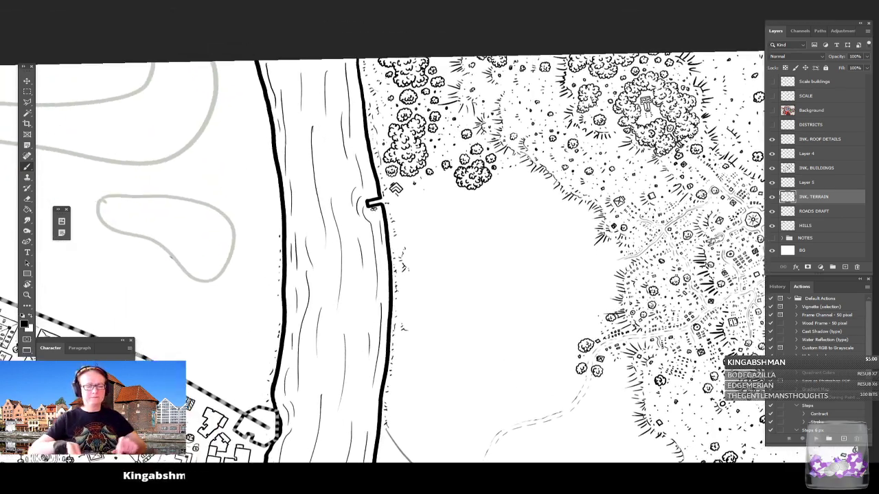
pyautogui.scroll(3, 418, 233)
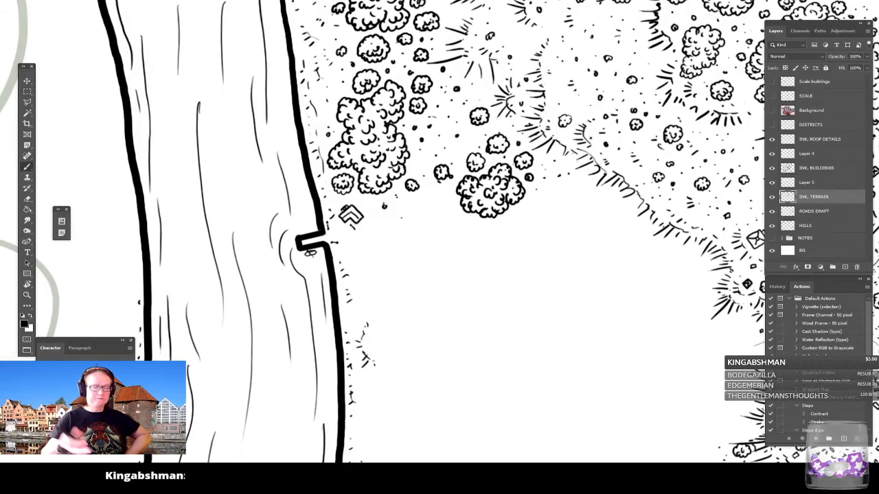
pyautogui.moveTo(361, 286)
pyautogui.mouseDown()
pyautogui.moveTo(363, 297)
pyautogui.moveTo(375, 297)
pyautogui.moveTo(383, 277)
pyautogui.moveTo(375, 269)
pyautogui.moveTo(356, 273)
pyautogui.moveTo(355, 290)
pyautogui.moveTo(371, 291)
pyautogui.moveTo(366, 276)
pyautogui.moveTo(397, 272)
pyautogui.moveTo(384, 258)
pyautogui.moveTo(387, 269)
pyautogui.moveTo(393, 262)
pyautogui.mouseUp()
pyautogui.click(369, 259)
pyautogui.click(395, 247)
pyautogui.click(390, 241)
pyautogui.click(405, 250)
pyautogui.click(402, 260)
pyautogui.moveTo(386, 296)
pyautogui.mouseDown()
pyautogui.moveTo(365, 313)
pyautogui.moveTo(379, 331)
pyautogui.moveTo(371, 348)
pyautogui.moveTo(396, 346)
pyautogui.moveTo(386, 342)
pyautogui.moveTo(400, 329)
pyautogui.moveTo(380, 321)
pyautogui.moveTo(371, 331)
pyautogui.moveTo(403, 318)
pyautogui.mouseUp()
pyautogui.click(395, 287)
pyautogui.click(386, 300)
pyautogui.moveTo(385, 366)
pyautogui.mouseDown()
pyautogui.moveTo(402, 374)
pyautogui.moveTo(398, 354)
pyautogui.moveTo(385, 358)
pyautogui.moveTo(383, 371)
pyautogui.moveTo(395, 363)
pyautogui.mouseUp()
pyautogui.click(412, 338)
# Ink a dense tree cluster northwest of where the road enters the hill village, with small round trees along its southwestern side.
pyautogui.scroll(-3, 411, 346)
pyautogui.hscroll(2, 411, 346)
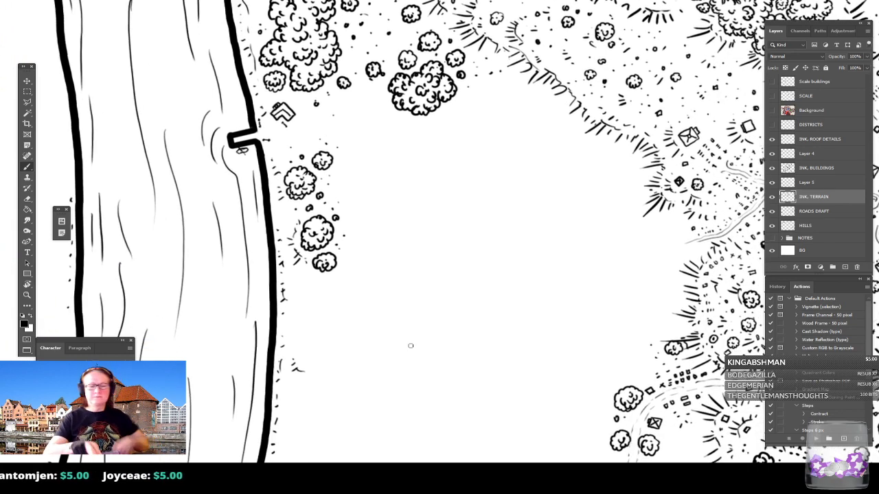
pyautogui.scroll(-5, 410, 347)
pyautogui.scroll(-1, 411, 346)
pyautogui.scroll(-3, 411, 346)
pyautogui.moveTo(412, 275); pyautogui.dragTo(371, 323)
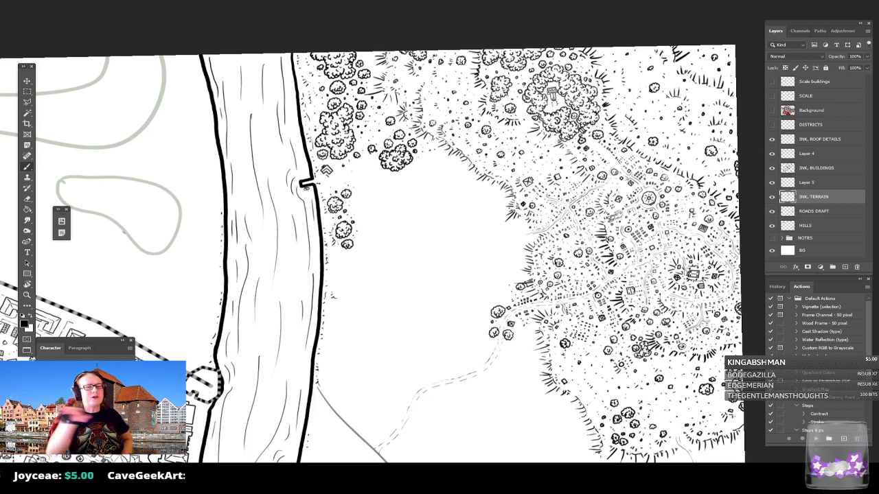
pyautogui.hotkey('ctrl', '+')
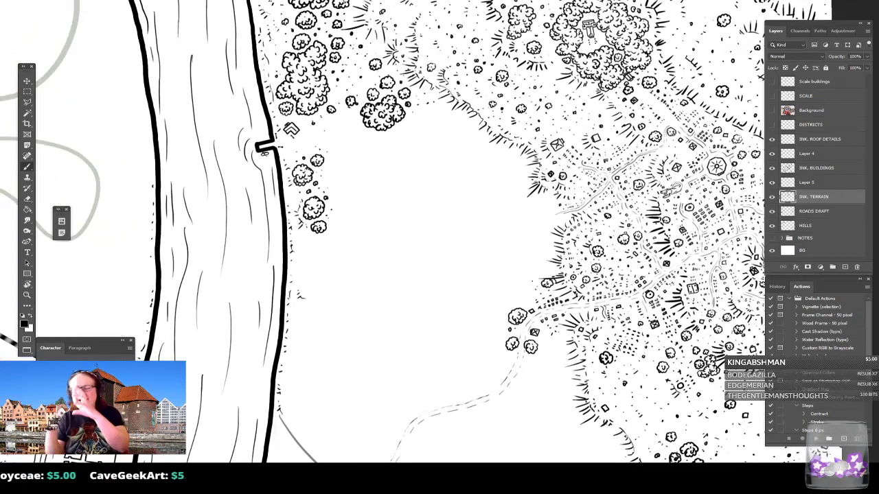
pyautogui.moveTo(412, 233); pyautogui.dragTo(439, 251)
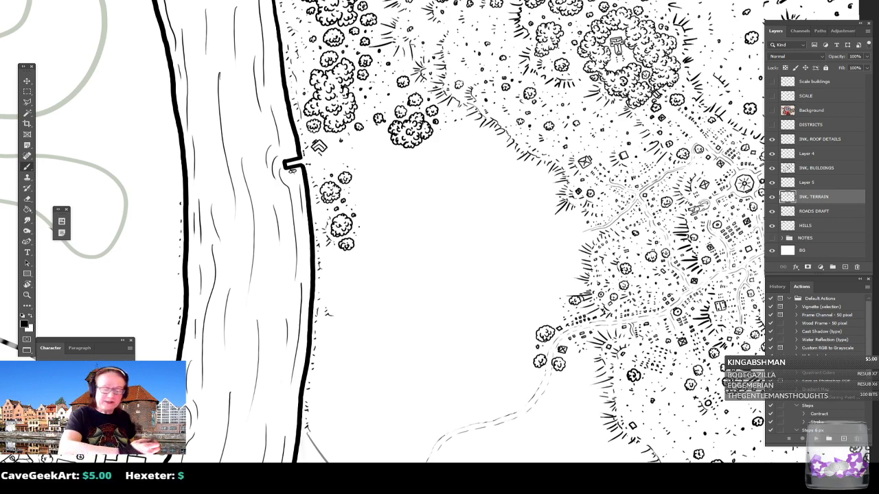
pyautogui.moveTo(512, 315)
pyautogui.mouseDown()
pyautogui.moveTo(527, 328)
pyautogui.moveTo(554, 313)
pyautogui.moveTo(544, 314)
pyautogui.moveTo(554, 291)
pyautogui.moveTo(533, 294)
pyautogui.moveTo(546, 284)
pyautogui.moveTo(539, 275)
pyautogui.moveTo(515, 290)
pyautogui.moveTo(521, 296)
pyautogui.moveTo(507, 288)
pyautogui.moveTo(497, 309)
pyautogui.moveTo(524, 320)
pyautogui.moveTo(533, 305)
pyautogui.moveTo(542, 313)
pyautogui.mouseUp()
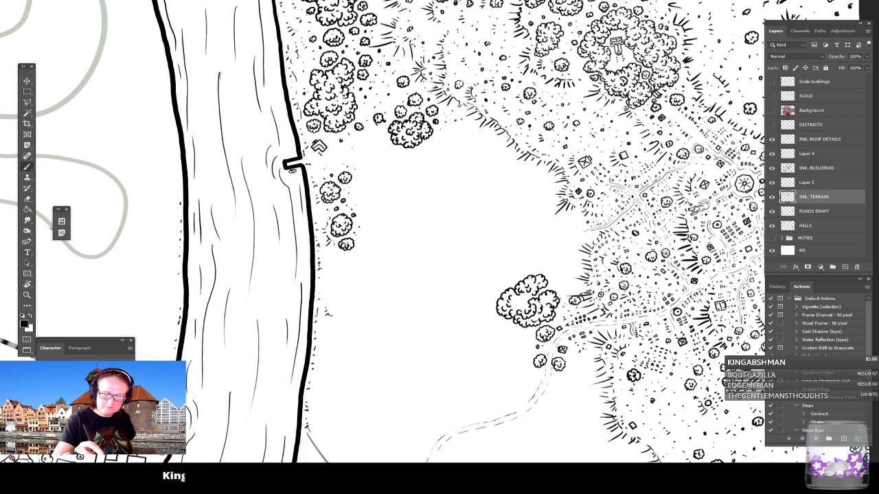
pyautogui.moveTo(514, 304); pyautogui.dragTo(554, 306)
pyautogui.moveTo(503, 323)
pyautogui.mouseDown()
pyautogui.moveTo(498, 335)
pyautogui.moveTo(510, 332)
pyautogui.moveTo(479, 312)
pyautogui.moveTo(474, 325)
pyautogui.moveTo(482, 329)
pyautogui.moveTo(486, 312)
pyautogui.mouseUp()
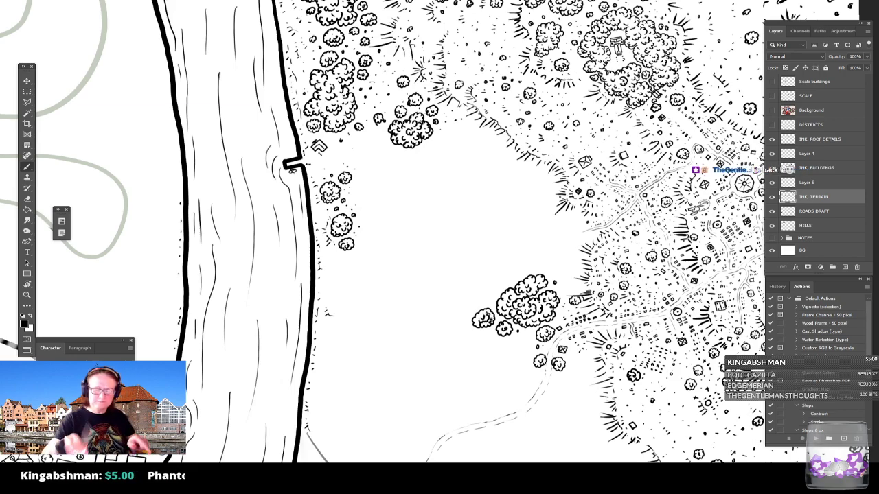
# Examine the wider map, from the walled city across the river to the unfinished land on the east bank.
pyautogui.scroll(-4, 542, 219)
pyautogui.moveTo(540, 263); pyautogui.dragTo(549, 240)
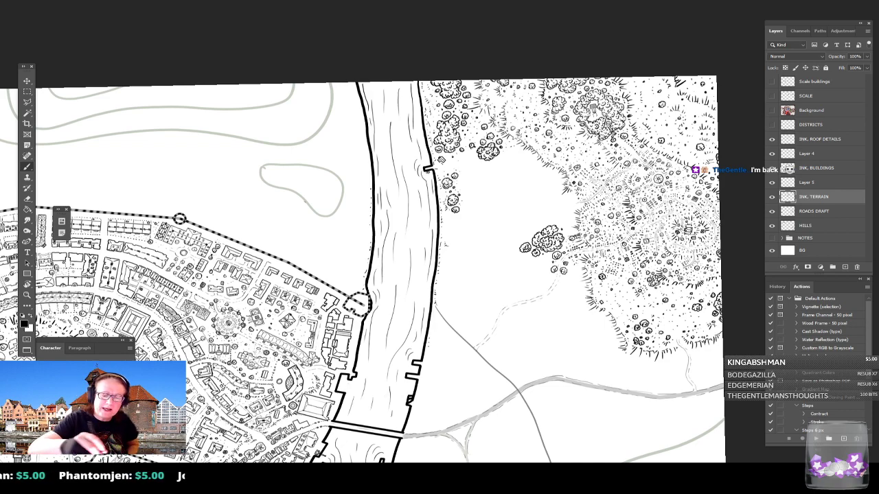
pyautogui.moveTo(481, 247); pyautogui.dragTo(468, 132)
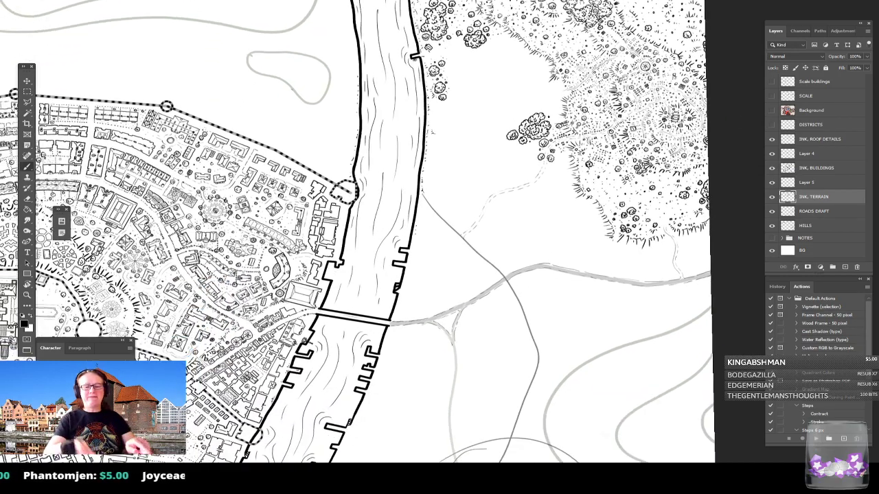
pyautogui.scroll(-4, 563, 319)
pyautogui.scroll(3, 528, 280)
pyautogui.scroll(-4, 687, 210)
pyautogui.moveTo(440, 288)
pyautogui.mouseDown()
pyautogui.moveTo(432, 208)
pyautogui.moveTo(446, 295)
pyautogui.mouseUp()
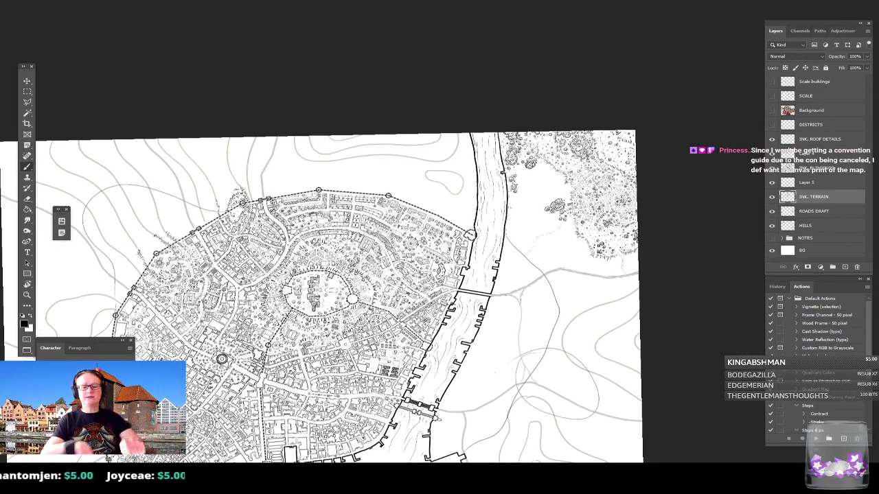
pyautogui.scroll(4, 670, 254)
pyautogui.moveTo(590, 179); pyautogui.dragTo(570, 224)
pyautogui.scroll(2, 587, 199)
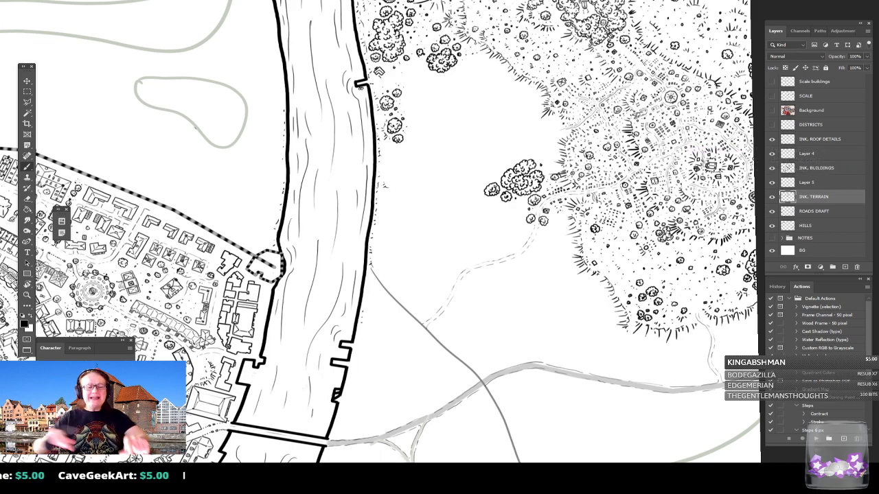
# Ink a second dense tree cluster just north of the one by the village road, with small trees around it and a round tree farther north.
pyautogui.scroll(4, 526, 170)
pyautogui.moveTo(525, 169)
pyautogui.mouseDown()
pyautogui.moveTo(475, 196)
pyautogui.moveTo(451, 279)
pyautogui.moveTo(451, 258)
pyautogui.moveTo(481, 264)
pyautogui.moveTo(478, 232)
pyautogui.moveTo(445, 239)
pyautogui.moveTo(443, 253)
pyautogui.moveTo(462, 246)
pyautogui.moveTo(472, 255)
pyautogui.moveTo(471, 238)
pyautogui.moveTo(494, 231)
pyautogui.moveTo(493, 262)
pyautogui.mouseUp()
pyautogui.moveTo(424, 265)
pyautogui.mouseDown()
pyautogui.moveTo(438, 265)
pyautogui.moveTo(438, 249)
pyautogui.moveTo(426, 251)
pyautogui.moveTo(422, 260)
pyautogui.moveTo(435, 260)
pyautogui.mouseUp()
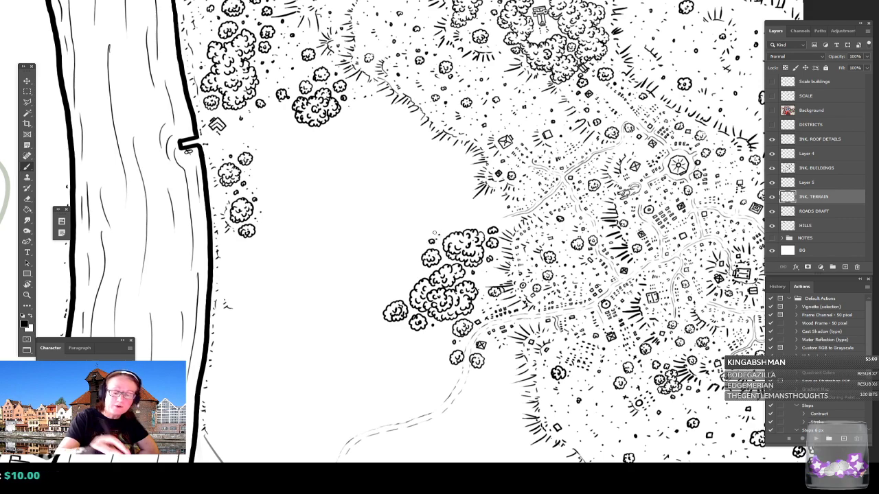
pyautogui.moveTo(473, 208)
pyautogui.mouseDown()
pyautogui.moveTo(489, 218)
pyautogui.moveTo(494, 204)
pyautogui.moveTo(479, 206)
pyautogui.mouseUp()
# Ink a tree clump and round trees northwestward along the hill's southwestern foot, with shrubs and specks reaching toward the northern clump.
pyautogui.moveTo(437, 156); pyautogui.dragTo(494, 243)
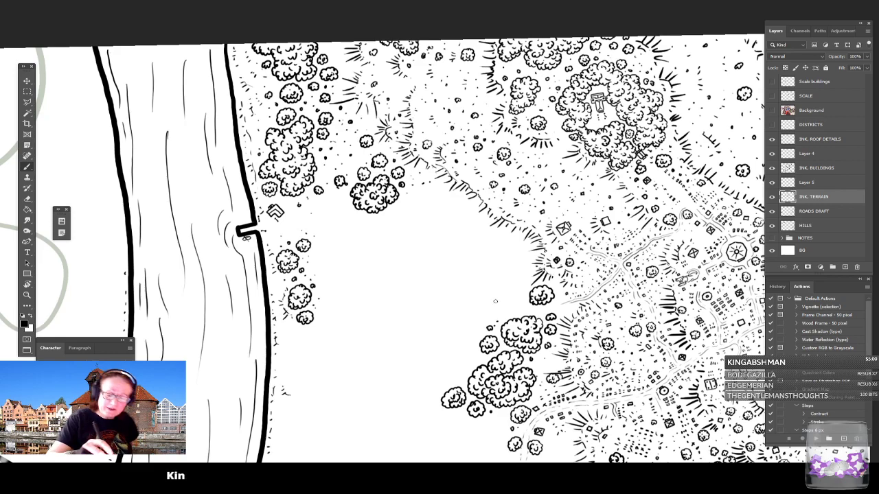
pyautogui.moveTo(490, 300)
pyautogui.mouseDown()
pyautogui.moveTo(503, 310)
pyautogui.moveTo(524, 297)
pyautogui.moveTo(527, 275)
pyautogui.mouseUp()
pyautogui.moveTo(482, 296)
pyautogui.mouseDown()
pyautogui.moveTo(501, 299)
pyautogui.moveTo(518, 280)
pyautogui.moveTo(508, 271)
pyautogui.moveTo(506, 281)
pyautogui.moveTo(480, 284)
pyautogui.moveTo(494, 291)
pyautogui.moveTo(505, 265)
pyautogui.moveTo(495, 259)
pyautogui.moveTo(489, 270)
pyautogui.moveTo(501, 251)
pyautogui.moveTo(520, 267)
pyautogui.moveTo(530, 263)
pyautogui.moveTo(524, 251)
pyautogui.moveTo(515, 259)
pyautogui.moveTo(523, 257)
pyautogui.moveTo(493, 254)
pyautogui.moveTo(491, 241)
pyautogui.moveTo(479, 242)
pyautogui.moveTo(481, 254)
pyautogui.moveTo(492, 249)
pyautogui.mouseUp()
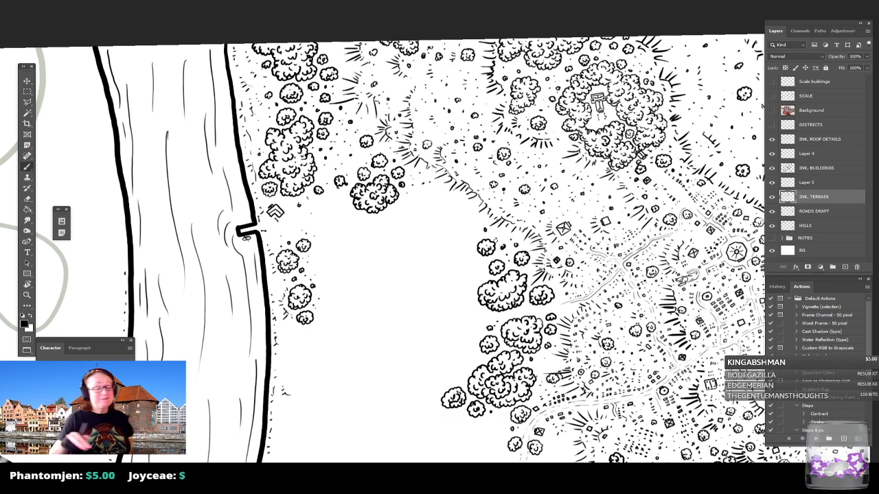
pyautogui.moveTo(495, 241)
pyautogui.mouseDown()
pyautogui.moveTo(485, 263)
pyautogui.moveTo(448, 258)
pyautogui.moveTo(458, 258)
pyautogui.moveTo(465, 241)
pyautogui.moveTo(444, 240)
pyautogui.moveTo(443, 251)
pyautogui.moveTo(458, 245)
pyautogui.moveTo(444, 237)
pyautogui.moveTo(453, 232)
pyautogui.moveTo(449, 220)
pyautogui.moveTo(434, 240)
pyautogui.moveTo(421, 232)
pyautogui.mouseUp()
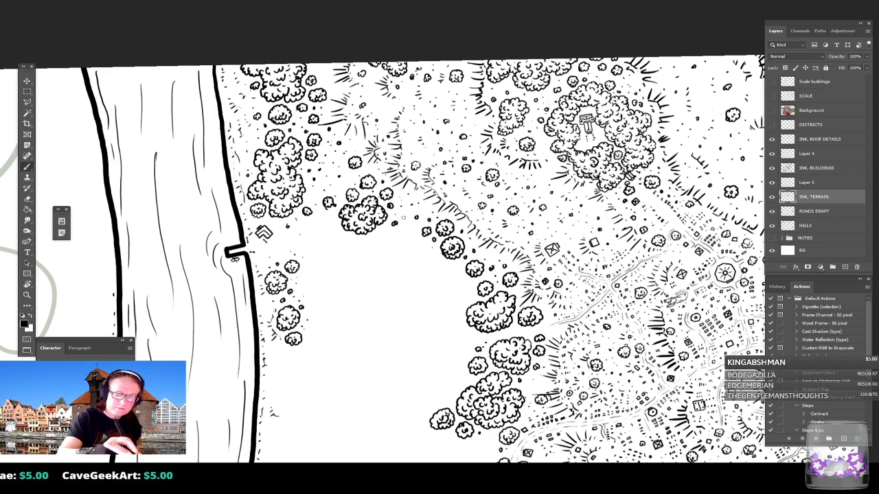
pyautogui.click(399, 241)
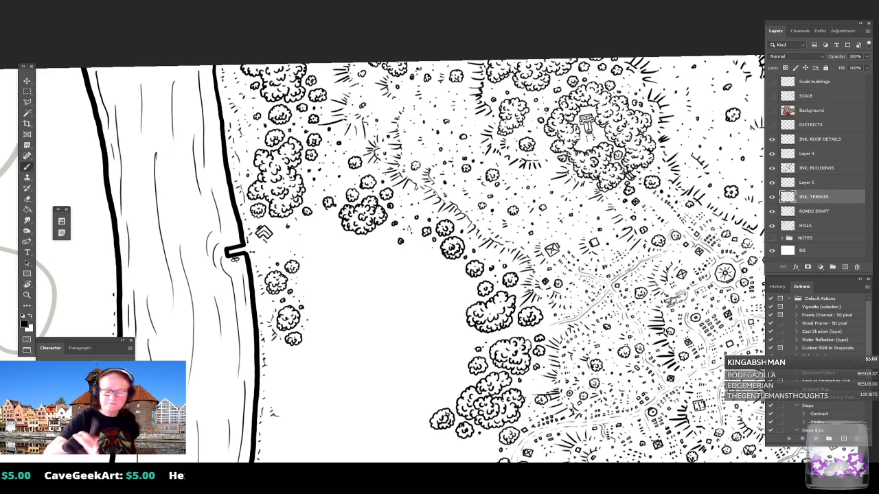
# Ink three small round trees around the southwestern end of the dashed track, where it meets the grey curved line.
pyautogui.scroll(-5, 409, 229)
pyautogui.scroll(-5, 546, 333)
pyautogui.scroll(1, 546, 333)
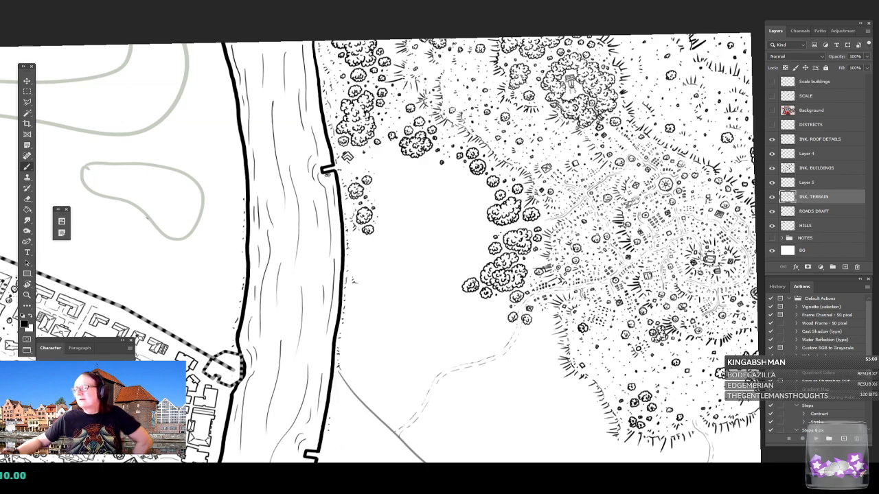
pyautogui.scroll(3, 566, 382)
pyautogui.moveTo(566, 381); pyautogui.dragTo(649, 275)
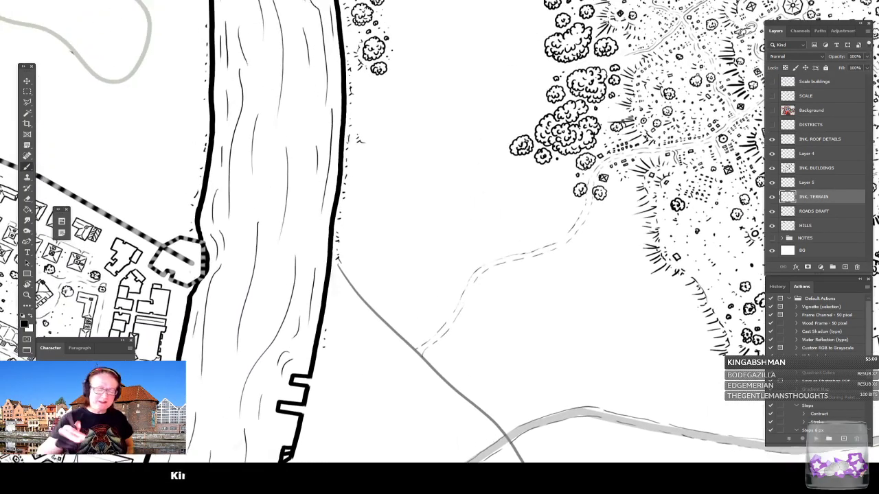
pyautogui.moveTo(413, 335)
pyautogui.mouseDown()
pyautogui.moveTo(422, 342)
pyautogui.moveTo(424, 333)
pyautogui.moveTo(411, 330)
pyautogui.moveTo(410, 339)
pyautogui.moveTo(421, 340)
pyautogui.moveTo(443, 317)
pyautogui.moveTo(430, 320)
pyautogui.moveTo(458, 336)
pyautogui.moveTo(460, 327)
pyautogui.moveTo(451, 327)
pyautogui.moveTo(453, 335)
pyautogui.mouseUp()
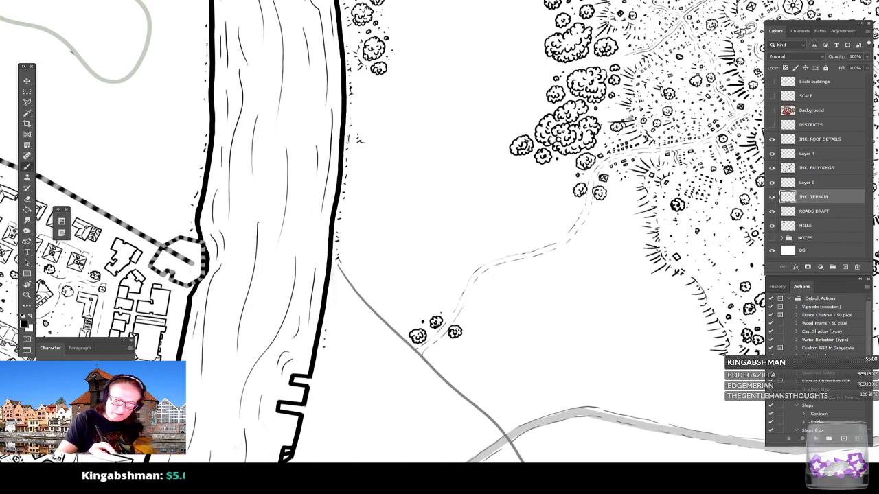
# Ink small round trees and specks northeastward along the dashed track, and a larger round tree southeast of its bend toward the village.
pyautogui.moveTo(467, 302)
pyautogui.mouseDown()
pyautogui.moveTo(478, 307)
pyautogui.moveTo(459, 285)
pyautogui.moveTo(469, 279)
pyautogui.moveTo(456, 278)
pyautogui.moveTo(460, 286)
pyautogui.moveTo(498, 278)
pyautogui.moveTo(502, 267)
pyautogui.moveTo(490, 267)
pyautogui.moveTo(498, 274)
pyautogui.moveTo(525, 263)
pyautogui.moveTo(540, 235)
pyautogui.moveTo(545, 246)
pyautogui.moveTo(554, 235)
pyautogui.moveTo(545, 231)
pyautogui.moveTo(540, 241)
pyautogui.moveTo(568, 231)
pyautogui.moveTo(556, 226)
pyautogui.moveTo(556, 235)
pyautogui.mouseUp()
pyautogui.click(517, 265)
pyautogui.click(517, 275)
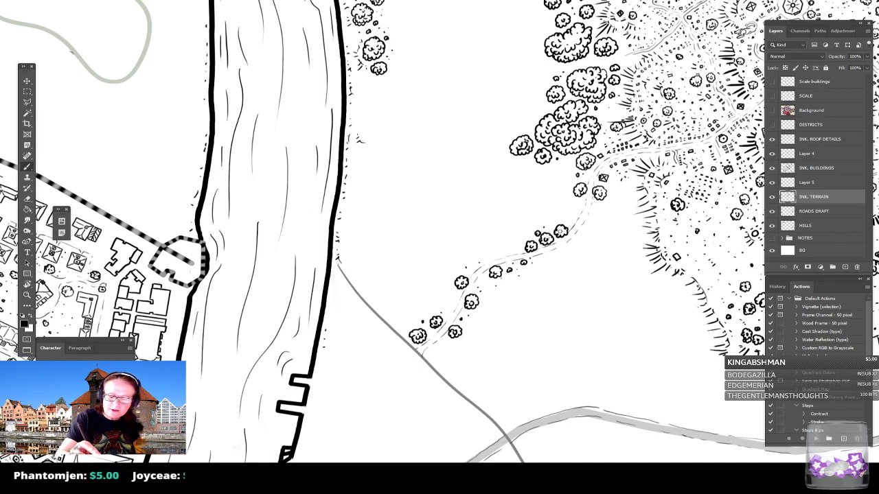
pyautogui.moveTo(600, 171); pyautogui.dragTo(559, 223)
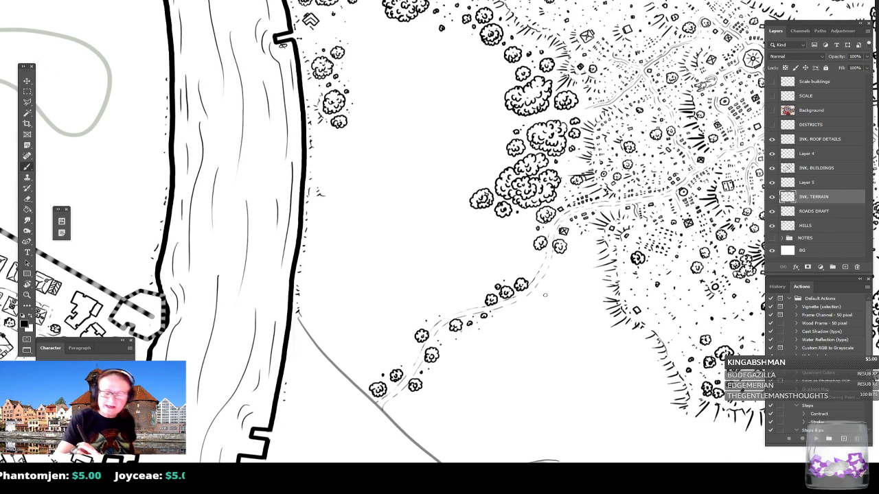
pyautogui.moveTo(542, 292)
pyautogui.mouseDown()
pyautogui.moveTo(547, 303)
pyautogui.moveTo(556, 300)
pyautogui.moveTo(543, 286)
pyautogui.moveTo(549, 299)
pyautogui.moveTo(553, 289)
pyautogui.mouseUp()
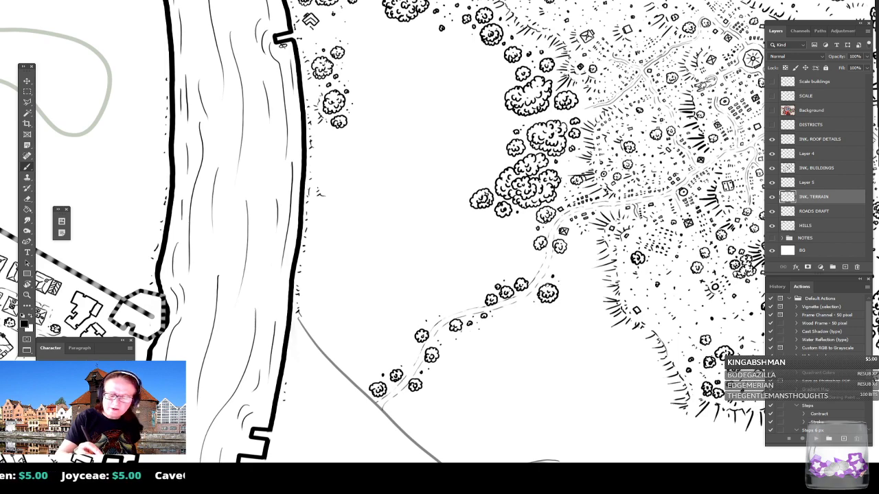
# Ink scattered ground specks southeast of the dashed track, between its upper bend and the hill's southwestern foot.
pyautogui.click(553, 266)
pyautogui.click(575, 259)
pyautogui.click(578, 251)
pyautogui.click(577, 290)
pyautogui.click(589, 286)
pyautogui.click(582, 279)
pyautogui.click(523, 311)
pyautogui.click(522, 329)
pyautogui.click(535, 317)
pyautogui.click(550, 320)
pyautogui.click(551, 332)
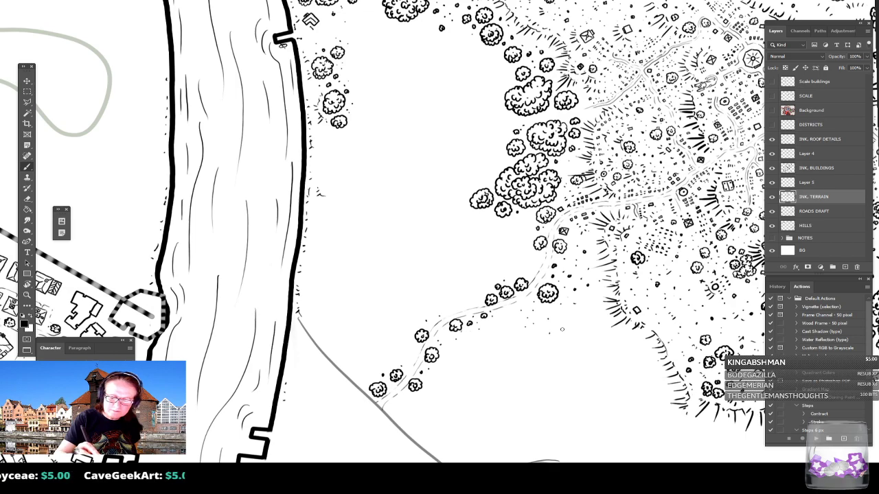
pyautogui.click(538, 318)
pyautogui.click(514, 321)
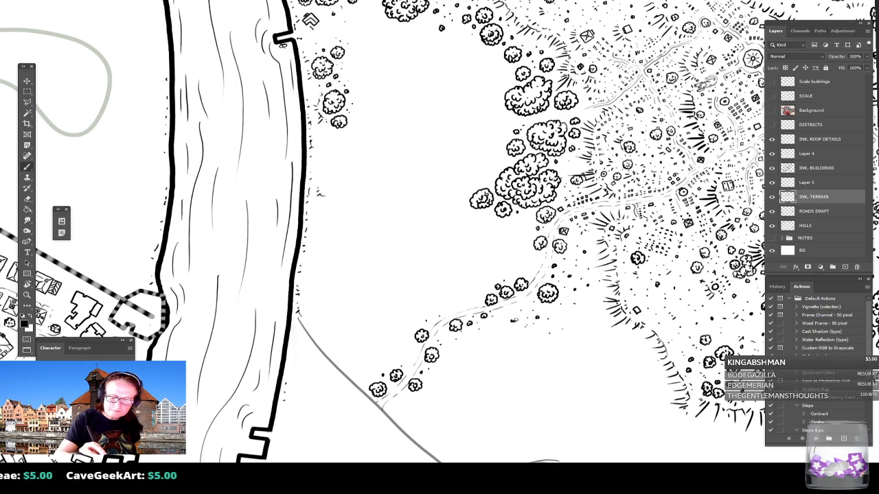
# Ink small round trees, shrubs and specks along the river's east bank, north of where the grey curved line meets it.
pyautogui.scroll(-4, 513, 322)
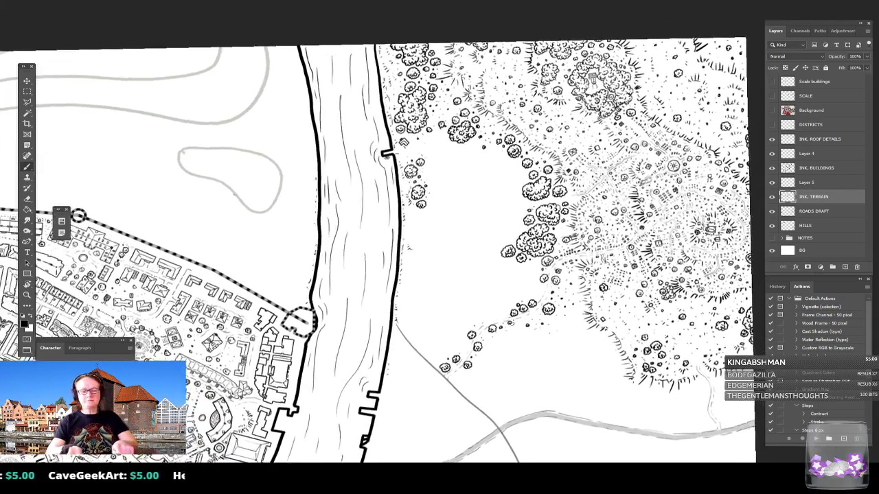
pyautogui.scroll(1, 511, 324)
pyautogui.moveTo(511, 323); pyautogui.dragTo(489, 340)
pyautogui.scroll(1, 488, 339)
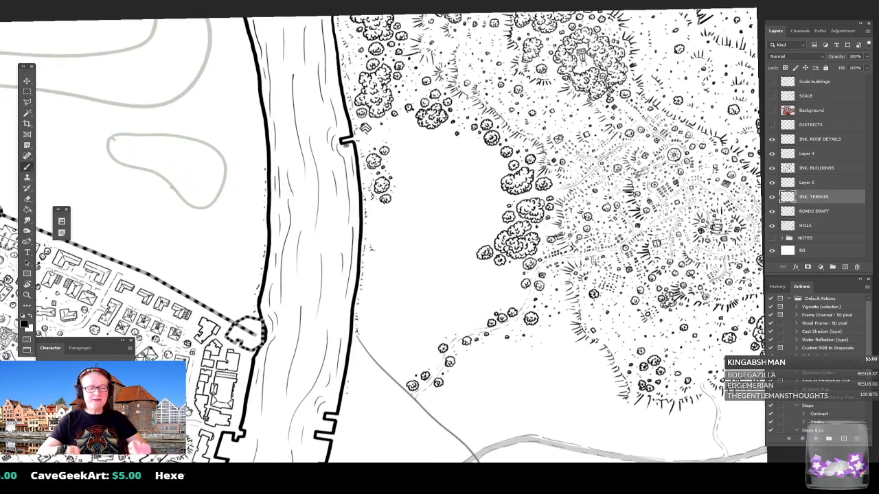
pyautogui.scroll(1, 343, 269)
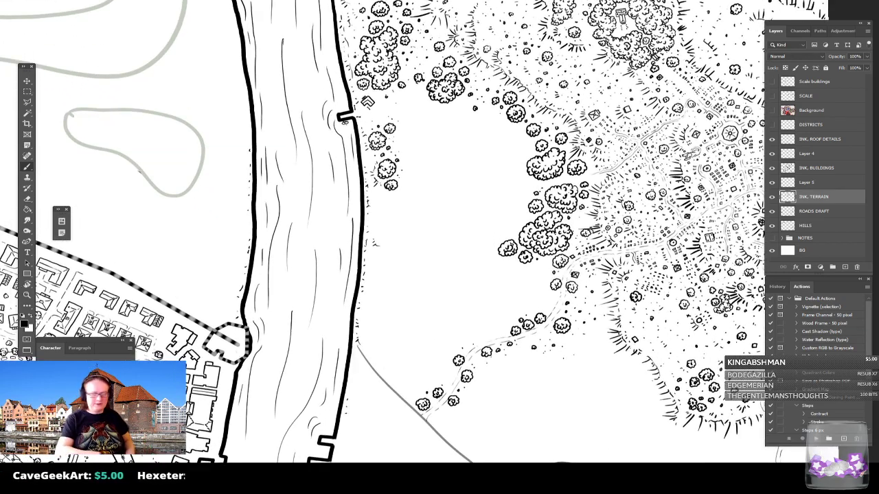
pyautogui.moveTo(412, 226); pyautogui.dragTo(407, 256)
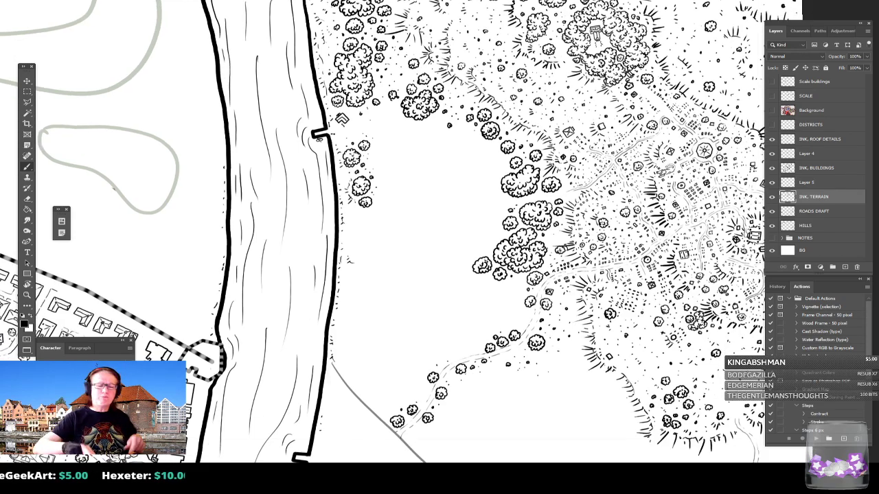
pyautogui.moveTo(412, 343); pyautogui.dragTo(427, 280)
pyautogui.scroll(-5, 473, 357)
pyautogui.scroll(3, 515, 314)
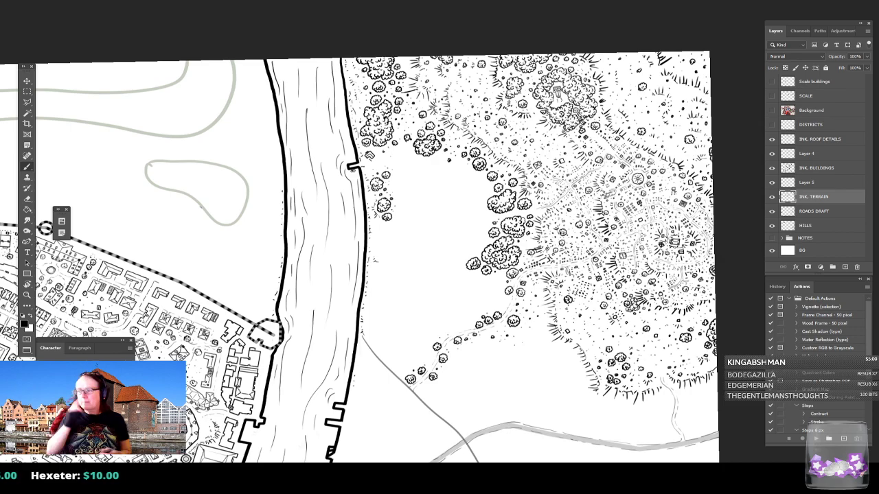
pyautogui.scroll(3, 427, 346)
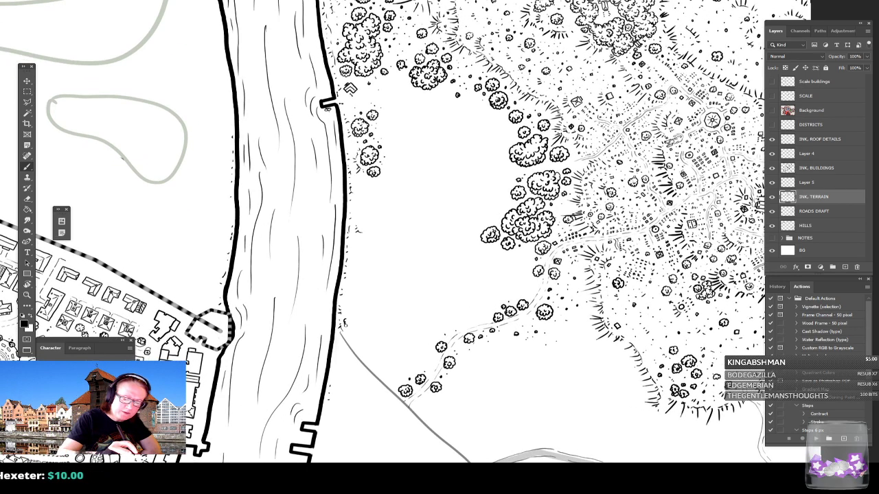
pyautogui.moveTo(349, 321); pyautogui.dragTo(353, 320)
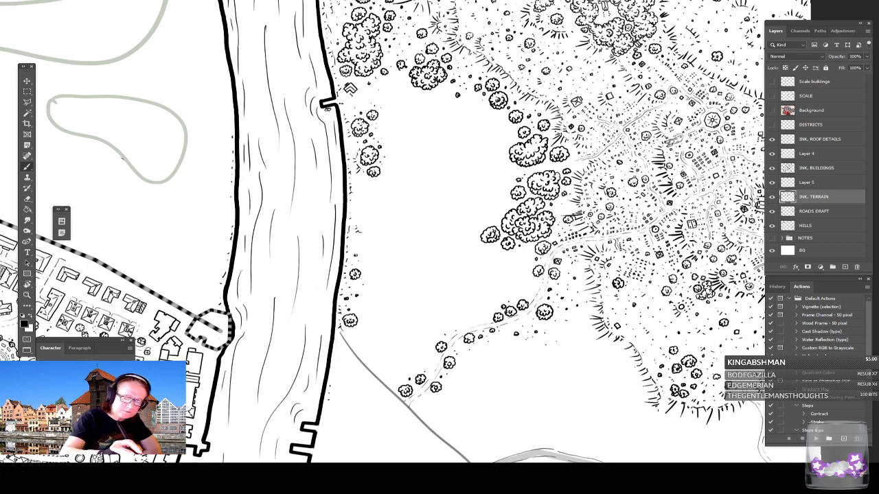
pyautogui.moveTo(362, 225)
pyautogui.mouseDown()
pyautogui.moveTo(363, 217)
pyautogui.moveTo(364, 226)
pyautogui.mouseUp()
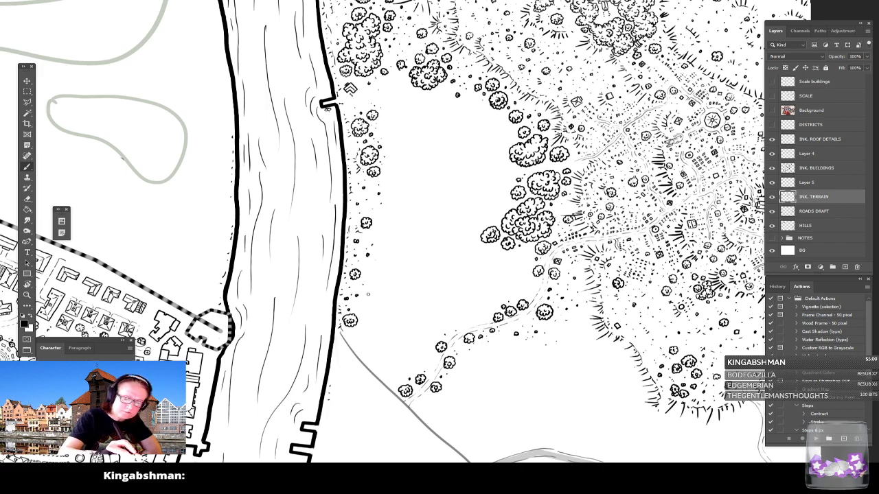
pyautogui.moveTo(365, 309); pyautogui.dragTo(361, 310)
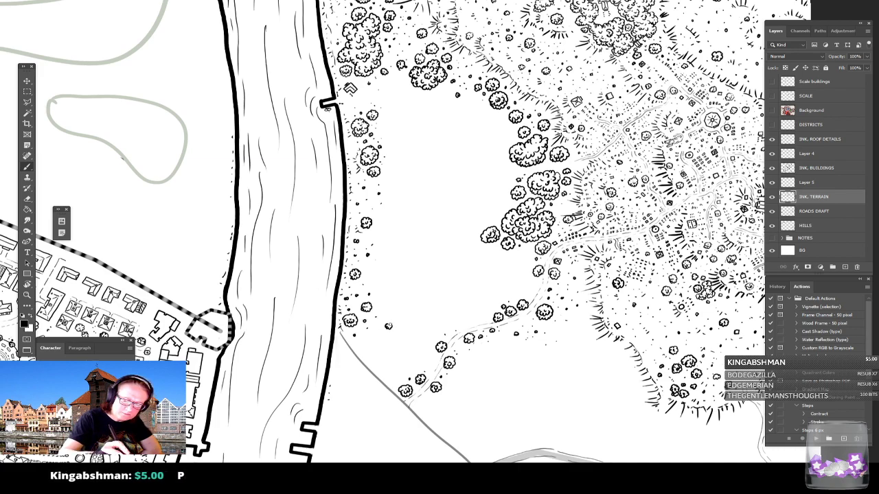
# Ink small round trees, shrubs and specks along the dashed track's northwestern side, ending with a larger round tree north of its bend.
pyautogui.moveTo(377, 343); pyautogui.dragTo(380, 340)
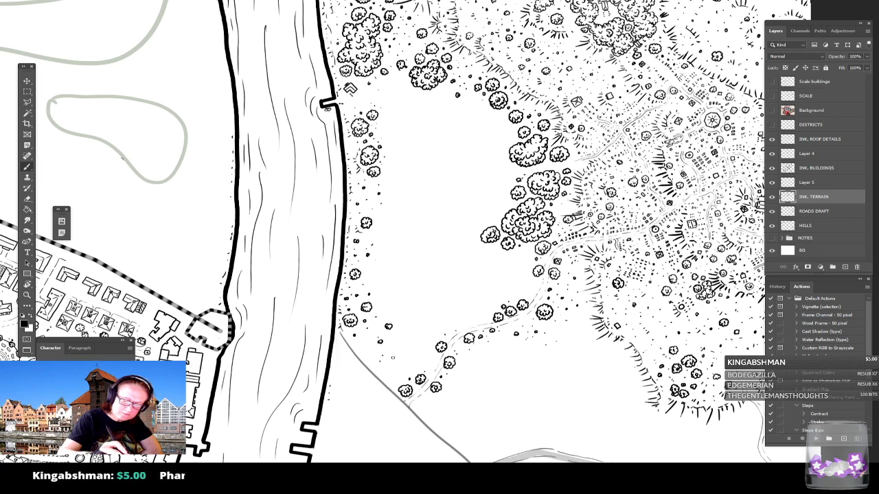
pyautogui.moveTo(402, 340); pyautogui.dragTo(402, 342)
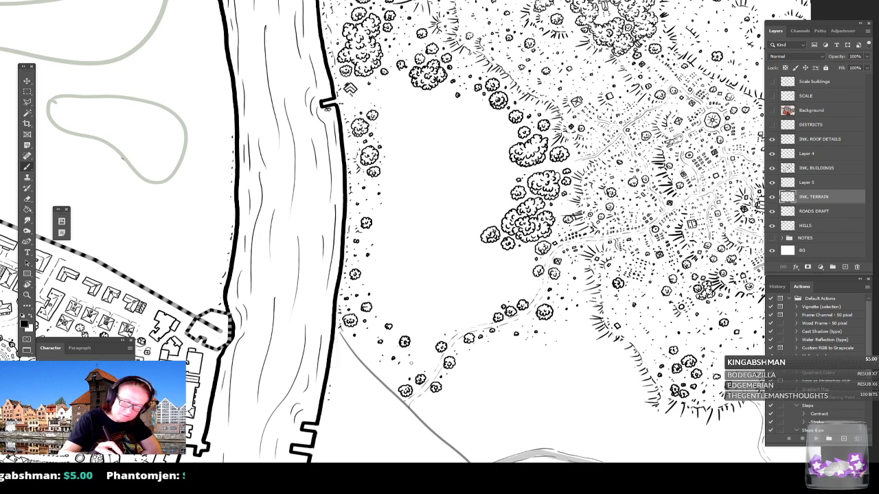
pyautogui.moveTo(420, 343); pyautogui.dragTo(428, 338)
pyautogui.click(450, 319)
pyautogui.click(451, 316)
pyautogui.moveTo(462, 315); pyautogui.dragTo(468, 308)
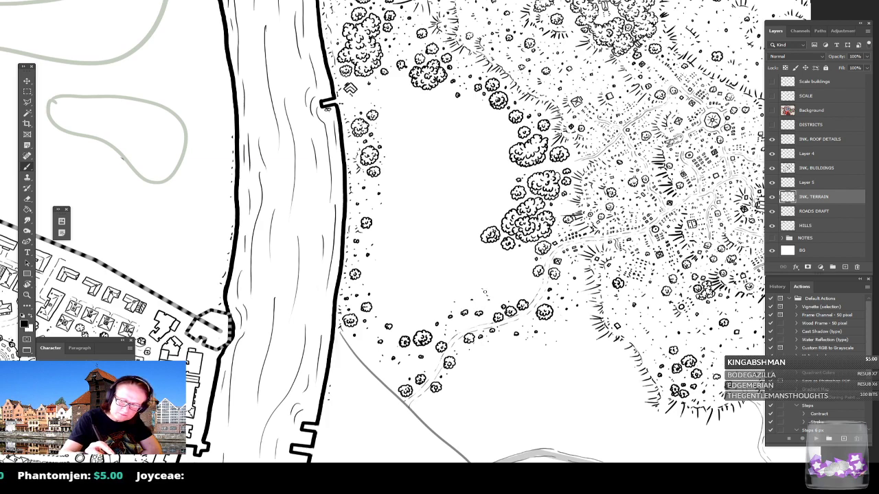
pyautogui.moveTo(484, 287)
pyautogui.mouseDown()
pyautogui.moveTo(495, 291)
pyautogui.moveTo(496, 280)
pyautogui.moveTo(486, 279)
pyautogui.mouseUp()
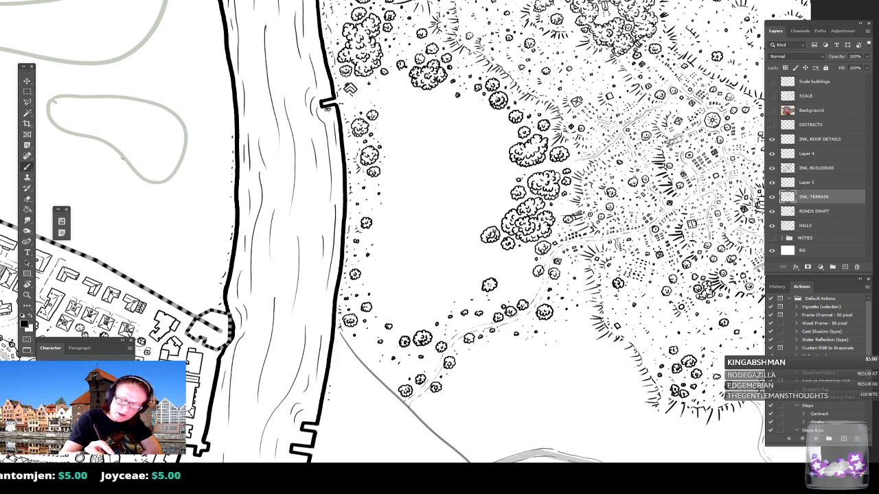
# Review the whole city map to compare the inked eastern terrain with the areas still blank.
pyautogui.hscroll(-2, 498, 274)
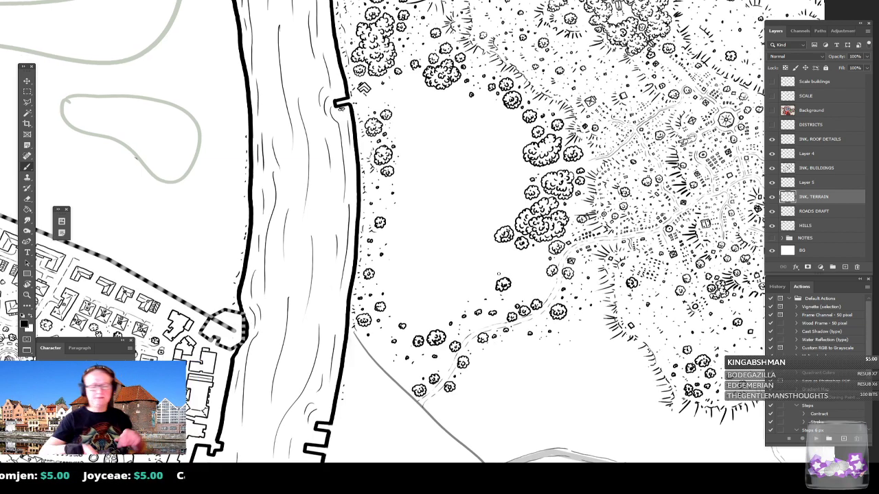
pyautogui.hscroll(-2, 499, 274)
pyautogui.scroll(-5, 498, 273)
pyautogui.scroll(2, 498, 274)
pyautogui.scroll(-2, 498, 273)
pyautogui.scroll(-2, 354, 233)
pyautogui.hscroll(1, 354, 233)
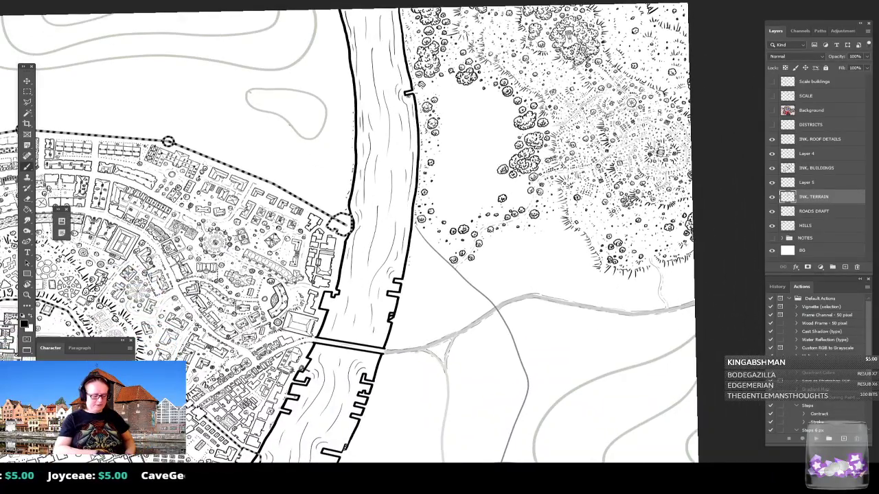
pyautogui.scroll(2, 508, 273)
pyautogui.scroll(-2, 508, 273)
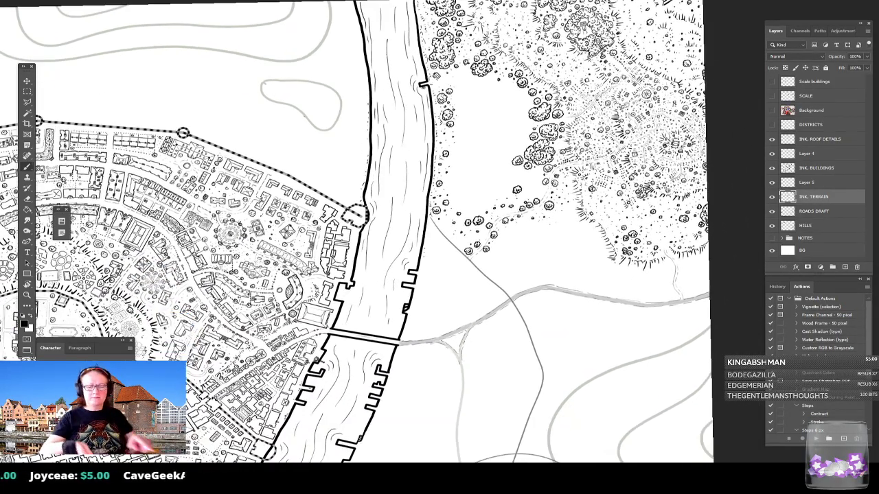
pyautogui.scroll(-5, 508, 273)
pyautogui.scroll(1, 508, 273)
pyautogui.scroll(-3, 508, 273)
pyautogui.scroll(-1, 387, 247)
pyautogui.hscroll(-3, 387, 248)
pyautogui.scroll(-3, 387, 247)
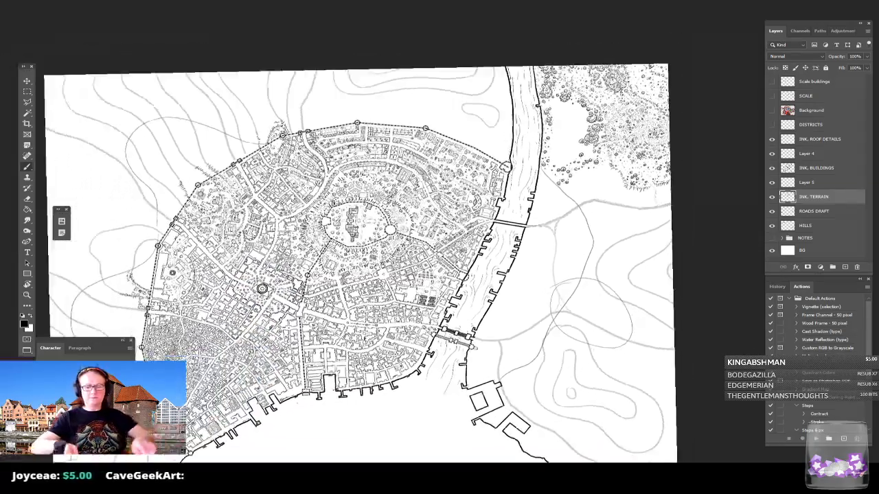
pyautogui.scroll(2, 439, 218)
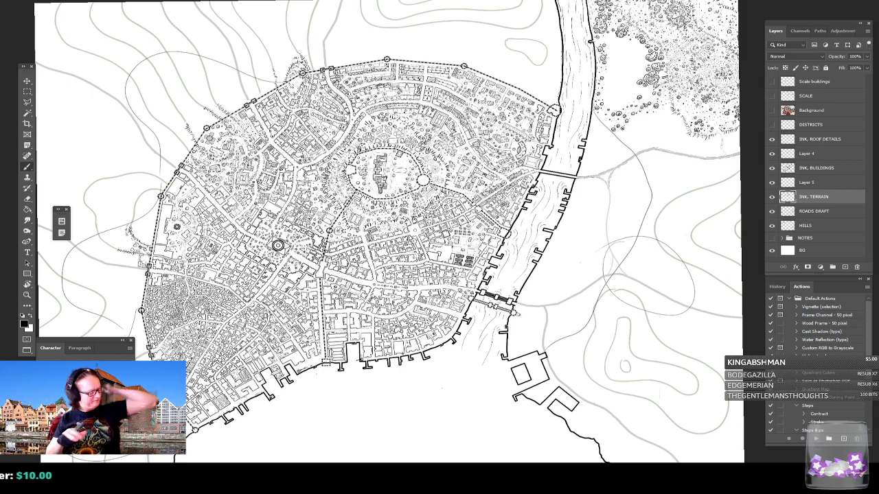
# Ink the scalloped southwestern edge of a large tree cluster inland from the river jetty, with small round trees and specks around it.
pyautogui.moveTo(611, 97); pyautogui.dragTo(489, 314)
pyautogui.scroll(5, 560, 201)
pyautogui.moveTo(390, 142); pyautogui.dragTo(404, 384)
pyautogui.scroll(1, 660, 354)
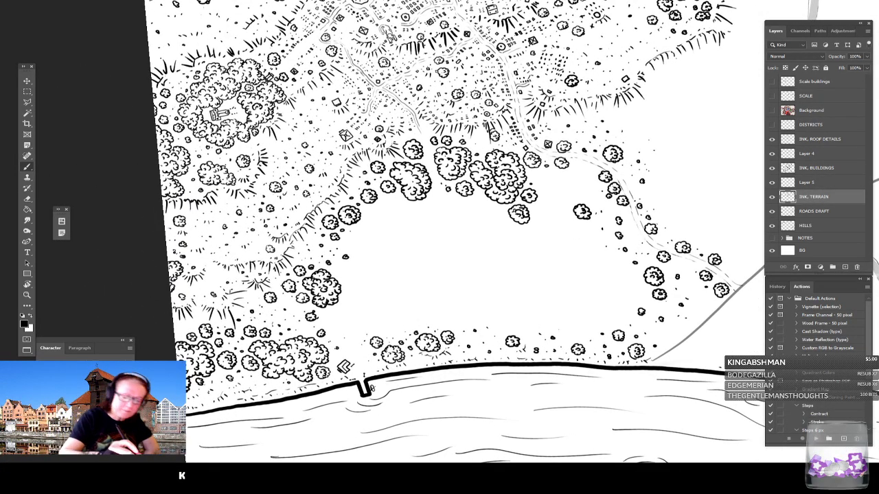
pyautogui.moveTo(332, 325)
pyautogui.mouseDown()
pyautogui.moveTo(340, 334)
pyautogui.moveTo(339, 326)
pyautogui.moveTo(344, 334)
pyautogui.moveTo(376, 330)
pyautogui.moveTo(404, 317)
pyautogui.moveTo(396, 314)
pyautogui.mouseUp()
pyautogui.moveTo(347, 275)
pyautogui.mouseDown()
pyautogui.moveTo(357, 277)
pyautogui.moveTo(353, 267)
pyautogui.moveTo(340, 270)
pyautogui.moveTo(350, 276)
pyautogui.mouseUp()
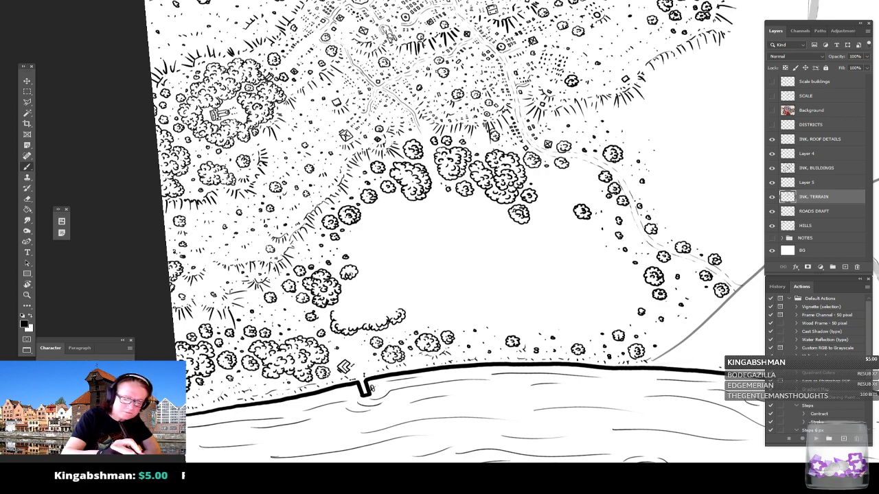
pyautogui.moveTo(412, 322)
pyautogui.mouseDown()
pyautogui.moveTo(423, 314)
pyautogui.moveTo(413, 316)
pyautogui.moveTo(415, 296)
pyautogui.moveTo(403, 300)
pyautogui.moveTo(427, 298)
pyautogui.mouseUp()
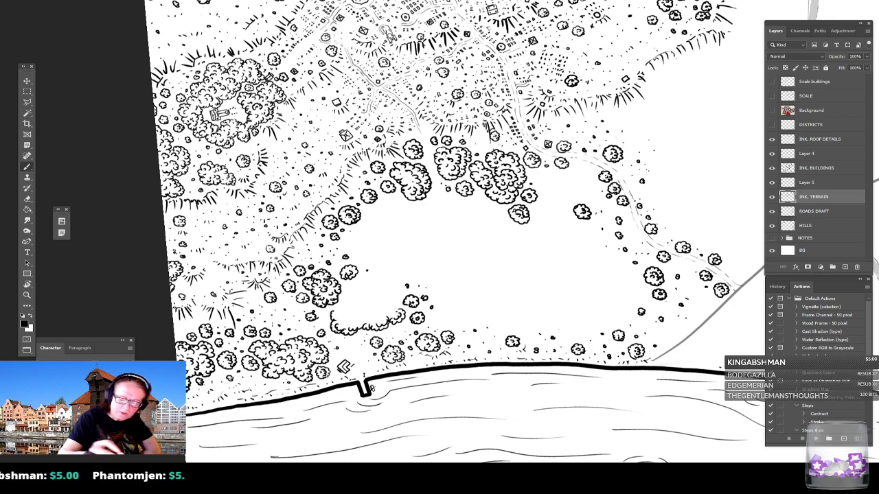
pyautogui.moveTo(427, 268)
pyautogui.mouseDown()
pyautogui.moveTo(438, 271)
pyautogui.moveTo(437, 260)
pyautogui.moveTo(425, 266)
pyautogui.moveTo(432, 264)
pyautogui.moveTo(427, 279)
pyautogui.mouseUp()
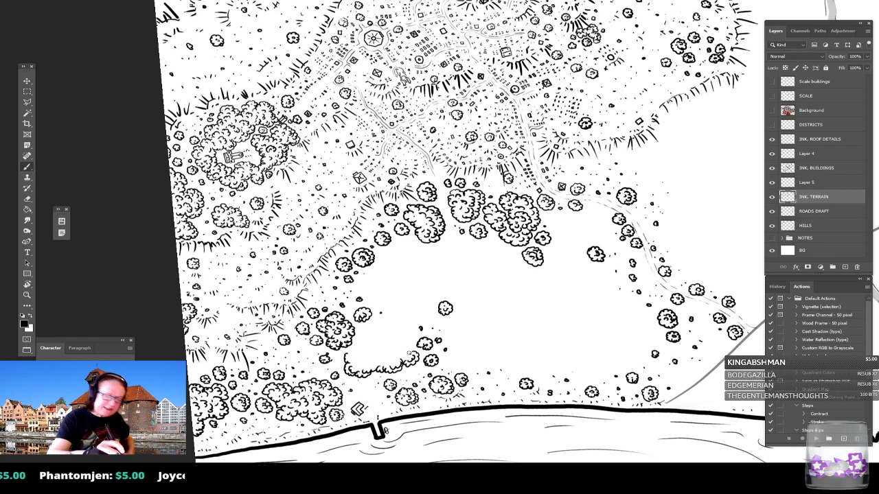
# Fill the large tree cluster by the jetty with foliage and extend it with a second lobe toward the hill.
pyautogui.moveTo(408, 353); pyautogui.dragTo(416, 326)
pyautogui.moveTo(365, 351)
pyautogui.mouseDown()
pyautogui.moveTo(351, 350)
pyautogui.moveTo(353, 362)
pyautogui.mouseUp()
pyautogui.moveTo(352, 361)
pyautogui.mouseDown()
pyautogui.moveTo(361, 349)
pyautogui.moveTo(368, 357)
pyautogui.moveTo(364, 330)
pyautogui.moveTo(361, 337)
pyautogui.moveTo(380, 331)
pyautogui.moveTo(375, 322)
pyautogui.moveTo(370, 331)
pyautogui.moveTo(387, 358)
pyautogui.moveTo(370, 364)
pyautogui.moveTo(400, 345)
pyautogui.moveTo(398, 331)
pyautogui.moveTo(385, 330)
pyautogui.moveTo(383, 347)
pyautogui.moveTo(423, 313)
pyautogui.moveTo(434, 316)
pyautogui.mouseUp()
pyautogui.moveTo(430, 319); pyautogui.dragTo(430, 295)
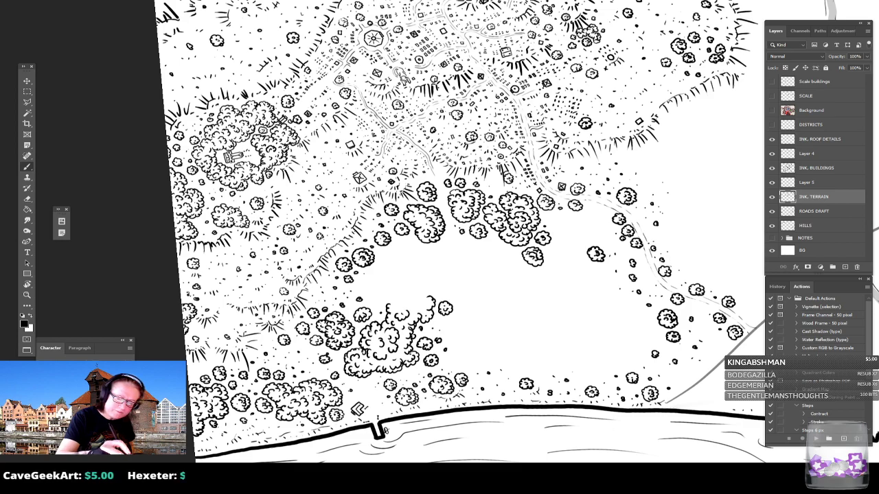
pyautogui.moveTo(376, 284)
pyautogui.mouseDown()
pyautogui.moveTo(374, 295)
pyautogui.moveTo(386, 299)
pyautogui.moveTo(380, 273)
pyautogui.moveTo(374, 285)
pyautogui.moveTo(390, 293)
pyautogui.moveTo(401, 271)
pyautogui.moveTo(386, 283)
pyautogui.moveTo(411, 280)
pyautogui.moveTo(398, 275)
pyautogui.moveTo(403, 307)
pyautogui.moveTo(427, 298)
pyautogui.moveTo(427, 287)
pyautogui.moveTo(413, 289)
pyautogui.mouseUp()
pyautogui.moveTo(422, 292); pyautogui.dragTo(415, 290)
# Ink round trees beside the large cluster and a second large tree cluster south of it, reaching toward the village-road clumps.
pyautogui.moveTo(388, 255)
pyautogui.mouseDown()
pyautogui.moveTo(404, 248)
pyautogui.moveTo(415, 272)
pyautogui.moveTo(427, 263)
pyautogui.moveTo(417, 250)
pyautogui.moveTo(406, 257)
pyautogui.moveTo(421, 260)
pyautogui.moveTo(421, 276)
pyautogui.moveTo(435, 254)
pyautogui.mouseUp()
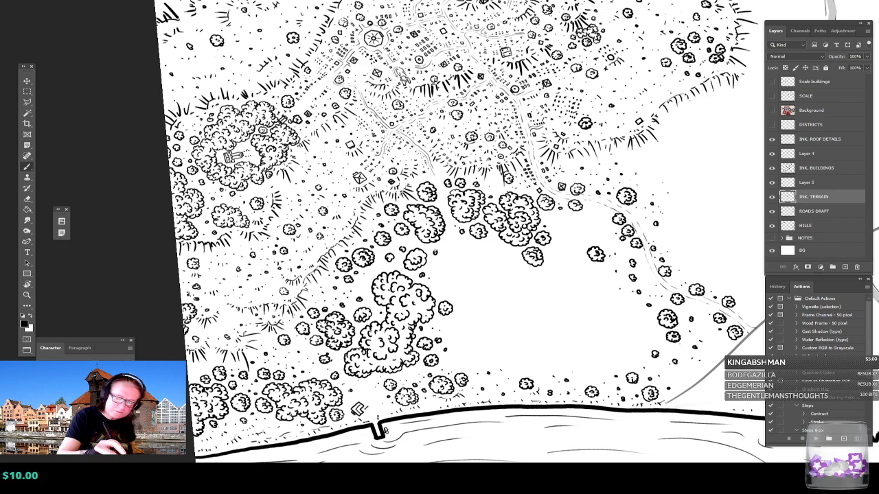
pyautogui.moveTo(442, 285)
pyautogui.mouseDown()
pyautogui.moveTo(444, 296)
pyautogui.moveTo(449, 278)
pyautogui.moveTo(438, 280)
pyautogui.moveTo(453, 288)
pyautogui.mouseUp()
pyautogui.moveTo(444, 250)
pyautogui.mouseDown()
pyautogui.moveTo(479, 291)
pyautogui.moveTo(461, 291)
pyautogui.moveTo(474, 290)
pyautogui.moveTo(459, 292)
pyautogui.moveTo(464, 308)
pyautogui.moveTo(470, 297)
pyautogui.moveTo(443, 326)
pyautogui.moveTo(462, 344)
pyautogui.moveTo(449, 331)
pyautogui.moveTo(480, 333)
pyautogui.moveTo(477, 323)
pyautogui.moveTo(489, 320)
pyautogui.moveTo(468, 315)
pyautogui.moveTo(493, 312)
pyautogui.moveTo(497, 295)
pyautogui.moveTo(505, 314)
pyautogui.moveTo(512, 305)
pyautogui.moveTo(498, 289)
pyautogui.moveTo(517, 293)
pyautogui.moveTo(514, 284)
pyautogui.moveTo(527, 282)
pyautogui.moveTo(491, 243)
pyautogui.moveTo(482, 260)
pyautogui.moveTo(493, 257)
pyautogui.moveTo(506, 280)
pyautogui.moveTo(518, 271)
pyautogui.moveTo(486, 275)
pyautogui.mouseUp()
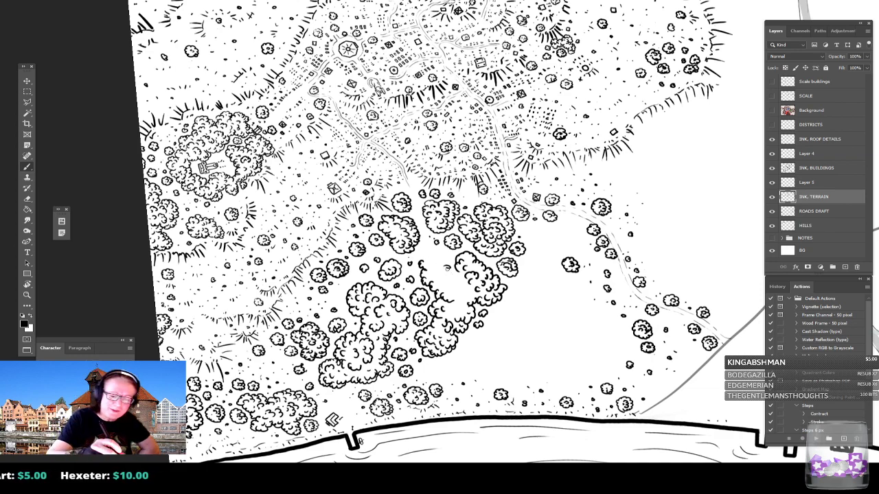
pyautogui.moveTo(448, 262)
pyautogui.mouseDown()
pyautogui.moveTo(429, 249)
pyautogui.moveTo(417, 259)
pyautogui.moveTo(459, 288)
pyautogui.moveTo(452, 270)
pyautogui.moveTo(463, 307)
pyautogui.moveTo(431, 253)
pyautogui.mouseUp()
# Ink small round trees and specks between the river's east bank and the southwestern end of the second large tree cluster.
pyautogui.scroll(-2, 477, 286)
pyautogui.scroll(1, 477, 287)
pyautogui.moveTo(477, 286); pyautogui.dragTo(499, 309)
pyautogui.scroll(2, 549, 302)
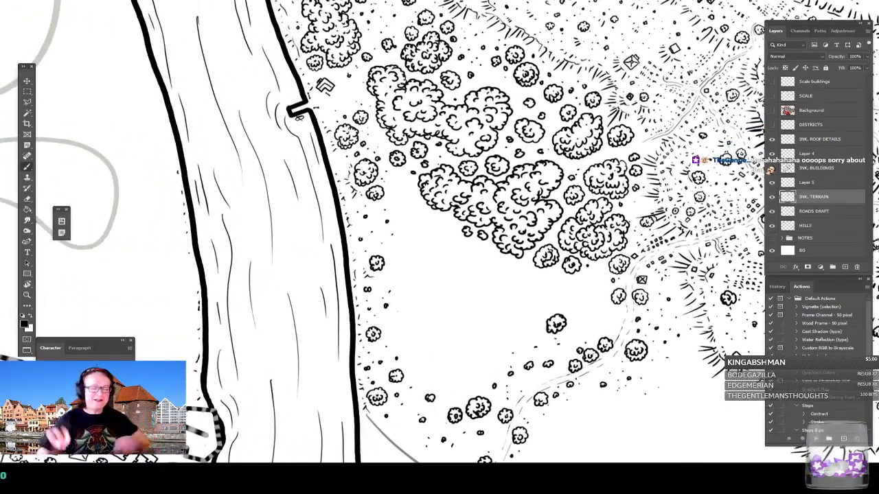
pyautogui.moveTo(395, 179)
pyautogui.mouseDown()
pyautogui.moveTo(400, 193)
pyautogui.moveTo(411, 185)
pyautogui.moveTo(396, 178)
pyautogui.mouseUp()
pyautogui.moveTo(398, 186); pyautogui.dragTo(403, 184)
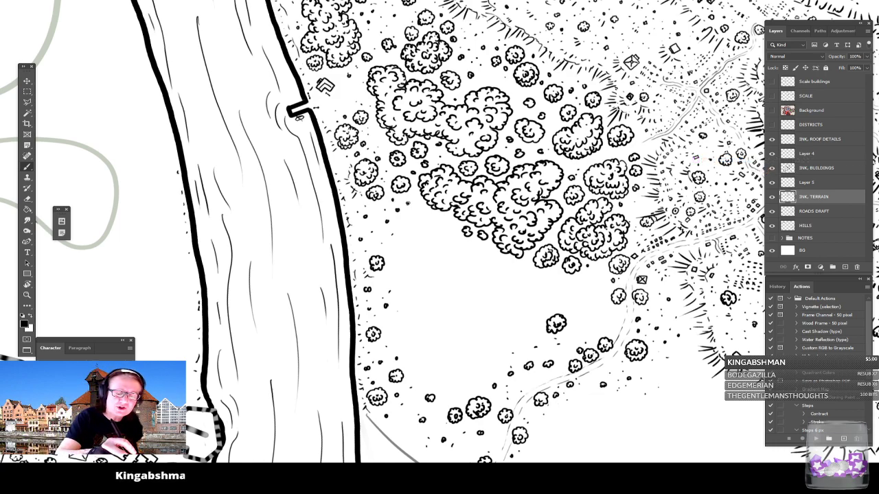
pyautogui.click(392, 246)
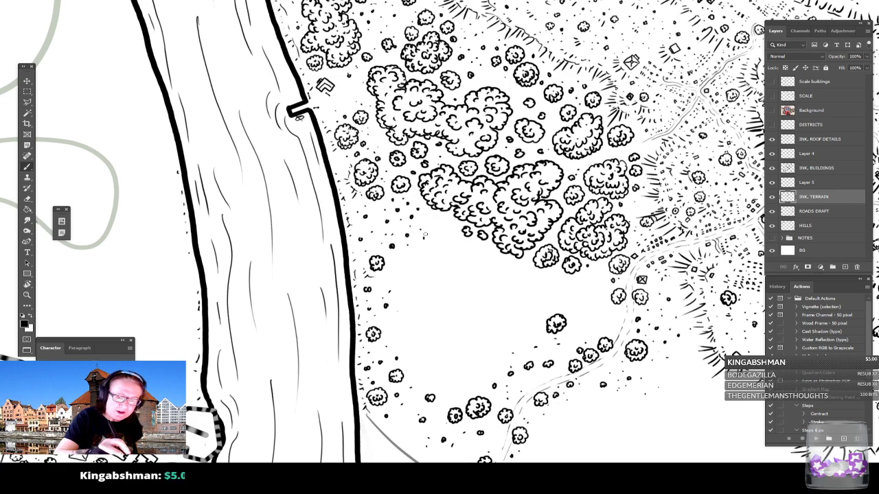
pyautogui.moveTo(402, 253)
pyautogui.mouseDown()
pyautogui.moveTo(416, 241)
pyautogui.moveTo(406, 243)
pyautogui.moveTo(431, 243)
pyautogui.moveTo(432, 232)
pyautogui.moveTo(423, 238)
pyautogui.moveTo(455, 232)
pyautogui.moveTo(454, 218)
pyautogui.moveTo(439, 220)
pyautogui.moveTo(435, 230)
pyautogui.moveTo(444, 231)
pyautogui.mouseUp()
pyautogui.moveTo(392, 268)
pyautogui.mouseDown()
pyautogui.moveTo(388, 276)
pyautogui.moveTo(403, 274)
pyautogui.moveTo(402, 258)
pyautogui.moveTo(388, 262)
pyautogui.moveTo(400, 264)
pyautogui.mouseUp()
# Ink a dense three-part tree cluster along the southeastern side of the dashed track, with small trees and specks around it.
pyautogui.scroll(-3, 467, 278)
pyautogui.moveTo(470, 281); pyautogui.dragTo(471, 237)
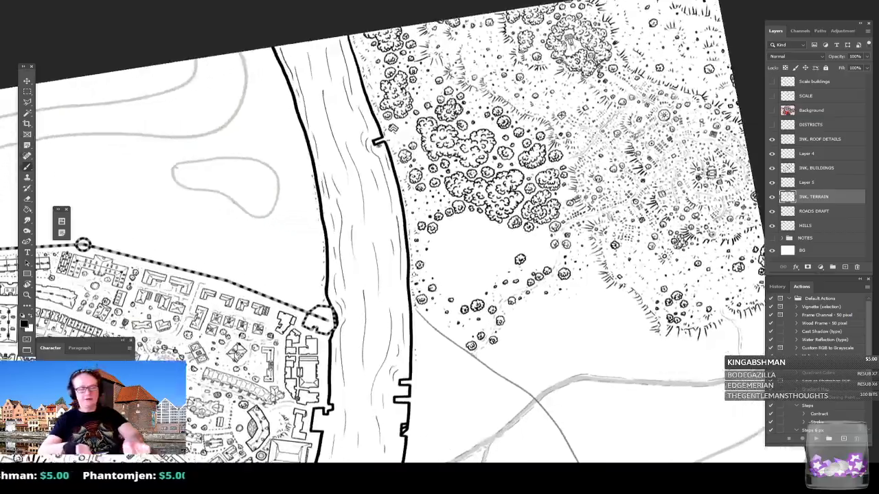
pyautogui.scroll(-2, 464, 261)
pyautogui.moveTo(467, 275); pyautogui.dragTo(509, 174)
pyautogui.scroll(-2, 510, 185)
pyautogui.moveTo(489, 206); pyautogui.dragTo(416, 268)
pyautogui.scroll(5, 550, 232)
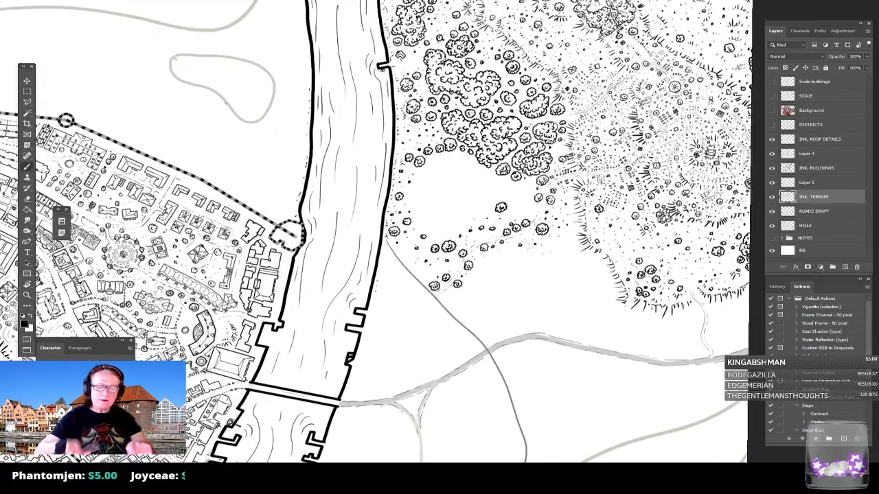
pyautogui.scroll(2, 535, 228)
pyautogui.moveTo(466, 273)
pyautogui.mouseDown()
pyautogui.moveTo(440, 305)
pyautogui.moveTo(454, 306)
pyautogui.moveTo(453, 297)
pyautogui.moveTo(466, 308)
pyautogui.moveTo(449, 316)
pyautogui.moveTo(460, 321)
pyautogui.moveTo(484, 312)
pyautogui.moveTo(474, 306)
pyautogui.moveTo(495, 293)
pyautogui.moveTo(486, 289)
pyautogui.moveTo(513, 295)
pyautogui.moveTo(515, 283)
pyautogui.moveTo(505, 284)
pyautogui.moveTo(526, 263)
pyautogui.moveTo(510, 261)
pyautogui.moveTo(499, 281)
pyautogui.moveTo(479, 265)
pyautogui.moveTo(464, 279)
pyautogui.moveTo(465, 298)
pyautogui.moveTo(482, 273)
pyautogui.moveTo(504, 285)
pyautogui.moveTo(520, 267)
pyautogui.moveTo(530, 289)
pyautogui.moveTo(523, 306)
pyautogui.moveTo(532, 313)
pyautogui.moveTo(559, 299)
pyautogui.moveTo(561, 286)
pyautogui.moveTo(544, 281)
pyautogui.moveTo(536, 304)
pyautogui.moveTo(546, 299)
pyautogui.mouseUp()
pyautogui.moveTo(549, 299); pyautogui.dragTo(558, 294)
pyautogui.moveTo(553, 294); pyautogui.dragTo(556, 288)
pyautogui.moveTo(546, 294)
pyautogui.mouseDown()
pyautogui.moveTo(552, 285)
pyautogui.moveTo(532, 298)
pyautogui.mouseUp()
pyautogui.moveTo(529, 304)
pyautogui.mouseDown()
pyautogui.moveTo(541, 272)
pyautogui.moveTo(520, 287)
pyautogui.moveTo(531, 288)
pyautogui.moveTo(547, 259)
pyautogui.moveTo(533, 258)
pyautogui.moveTo(563, 272)
pyautogui.moveTo(550, 267)
pyautogui.moveTo(561, 250)
pyautogui.mouseUp()
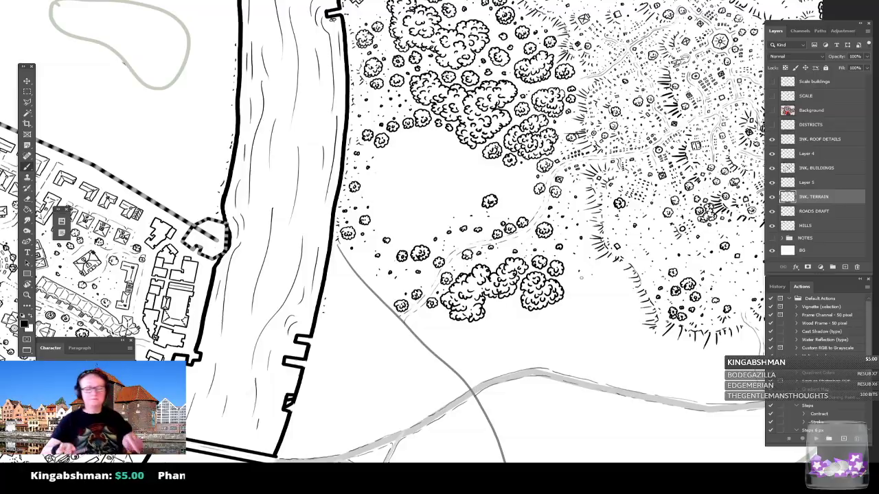
pyautogui.scroll(-5, 581, 278)
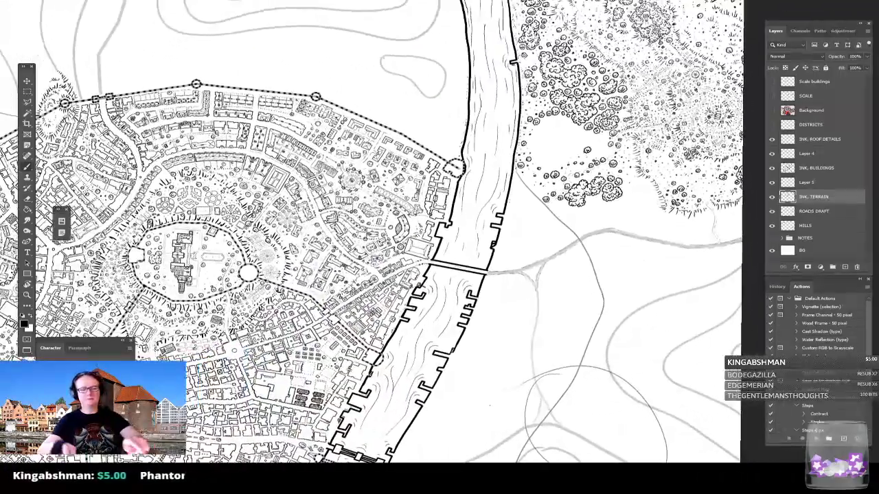
pyautogui.scroll(-2, 581, 309)
pyautogui.scroll(2, 581, 277)
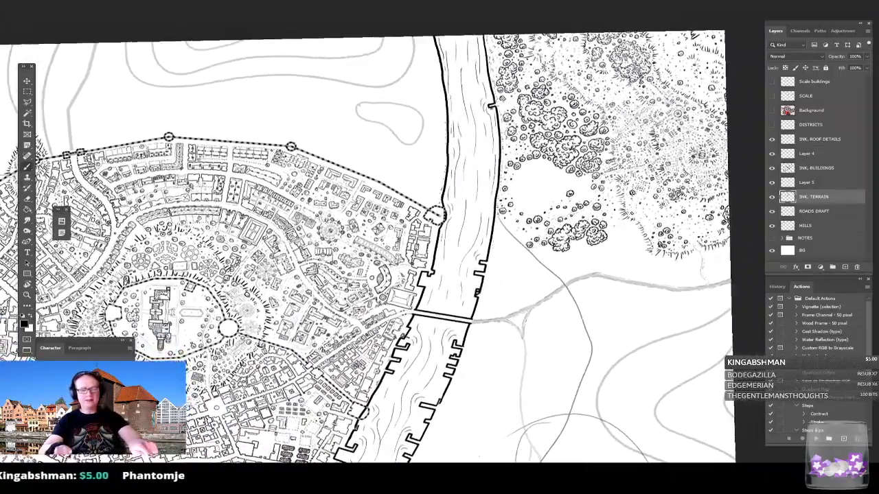
# Ink a large tree cluster in the clearing by the river's east bank and scatter small shrubs and specks over the remaining bare ground.
pyautogui.moveTo(611, 177); pyautogui.dragTo(563, 275)
pyautogui.scroll(2, 563, 274)
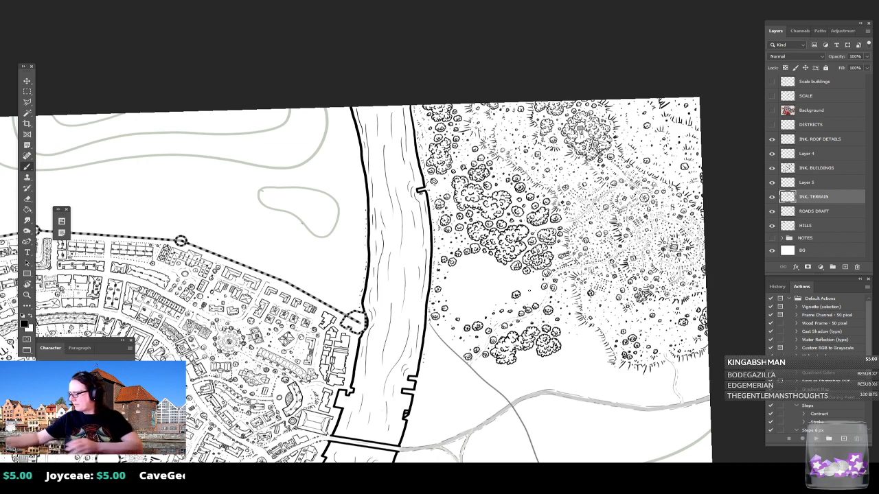
pyautogui.scroll(2, 577, 383)
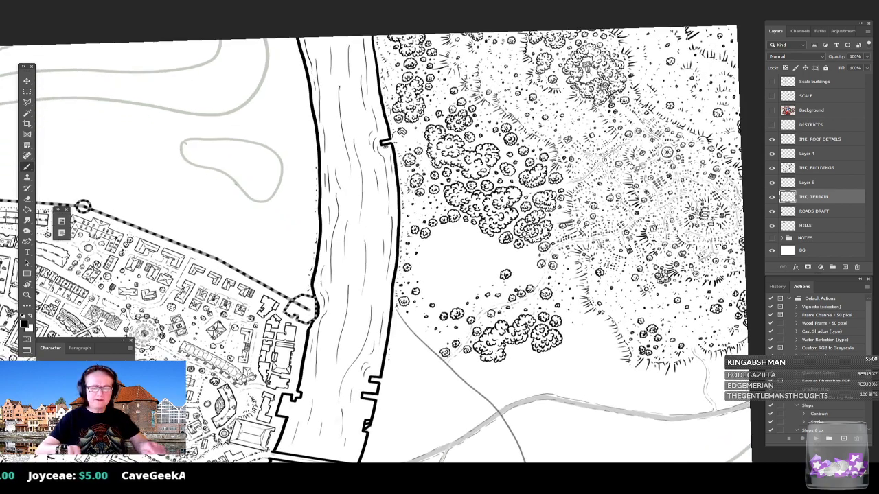
pyautogui.moveTo(577, 383); pyautogui.dragTo(584, 425)
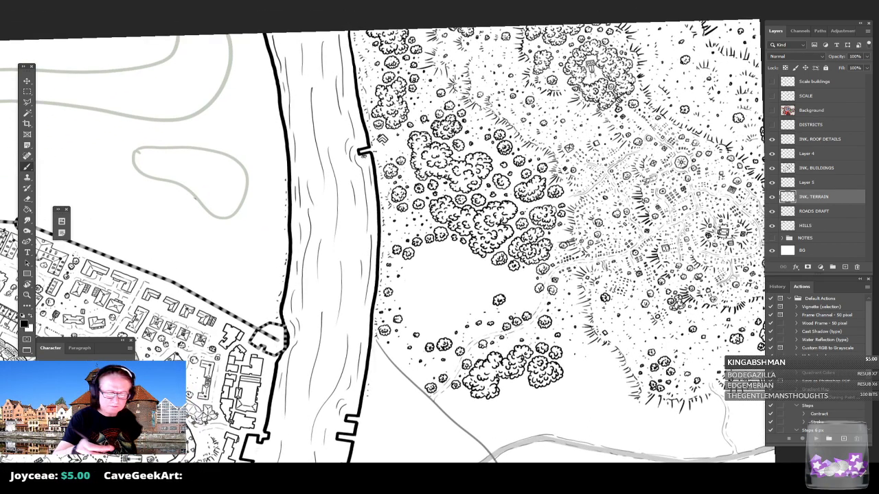
pyautogui.moveTo(397, 282)
pyautogui.mouseDown()
pyautogui.moveTo(410, 326)
pyautogui.moveTo(427, 325)
pyautogui.moveTo(431, 338)
pyautogui.moveTo(446, 328)
pyautogui.moveTo(437, 318)
pyautogui.moveTo(448, 316)
pyautogui.moveTo(436, 313)
pyautogui.moveTo(454, 310)
pyautogui.moveTo(443, 305)
pyautogui.mouseUp()
pyautogui.moveTo(446, 310)
pyautogui.mouseDown()
pyautogui.moveTo(436, 300)
pyautogui.moveTo(433, 312)
pyautogui.moveTo(423, 307)
pyautogui.moveTo(428, 290)
pyautogui.moveTo(442, 288)
pyautogui.mouseUp()
pyautogui.moveTo(445, 293); pyautogui.dragTo(450, 291)
pyautogui.moveTo(447, 299); pyautogui.dragTo(460, 289)
pyautogui.moveTo(453, 292)
pyautogui.mouseDown()
pyautogui.moveTo(456, 277)
pyautogui.moveTo(428, 273)
pyautogui.mouseUp()
pyautogui.moveTo(434, 282); pyautogui.dragTo(423, 273)
pyautogui.moveTo(426, 278); pyautogui.dragTo(415, 269)
pyautogui.moveTo(424, 272); pyautogui.dragTo(417, 254)
pyautogui.moveTo(419, 261)
pyautogui.mouseDown()
pyautogui.moveTo(412, 256)
pyautogui.moveTo(397, 288)
pyautogui.moveTo(414, 290)
pyautogui.mouseUp()
pyautogui.moveTo(411, 293); pyautogui.dragTo(442, 278)
pyautogui.moveTo(409, 302)
pyautogui.mouseDown()
pyautogui.moveTo(417, 296)
pyautogui.moveTo(418, 316)
pyautogui.moveTo(419, 304)
pyautogui.mouseUp()
pyautogui.moveTo(421, 324); pyautogui.dragTo(430, 315)
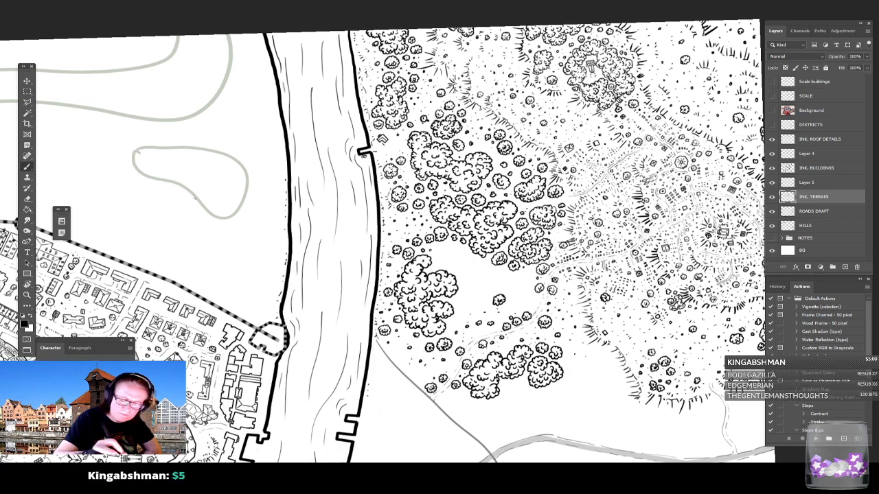
pyautogui.moveTo(436, 264)
pyautogui.mouseDown()
pyautogui.moveTo(442, 250)
pyautogui.moveTo(462, 276)
pyautogui.moveTo(469, 270)
pyautogui.moveTo(460, 272)
pyautogui.moveTo(460, 310)
pyautogui.mouseUp()
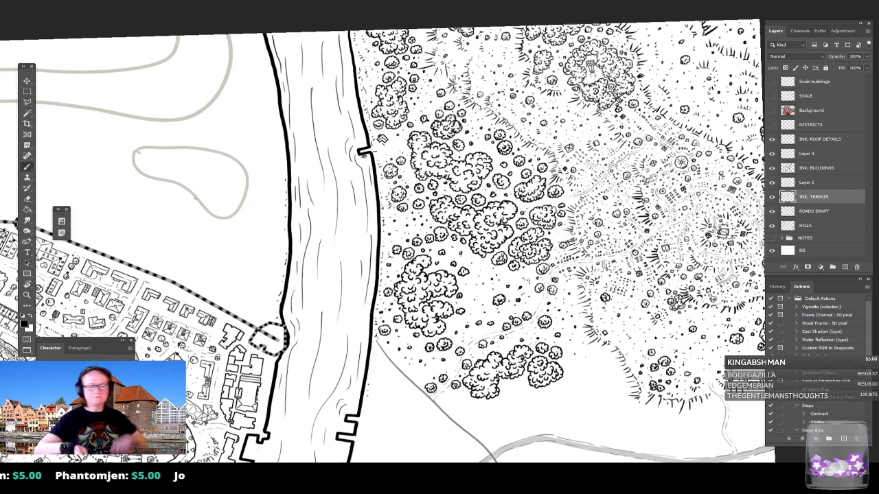
# Examine the uninked land east of the river, from the wooded area south past both bridges to the harbour.
pyautogui.scroll(-5, 528, 280)
pyautogui.scroll(2, 589, 211)
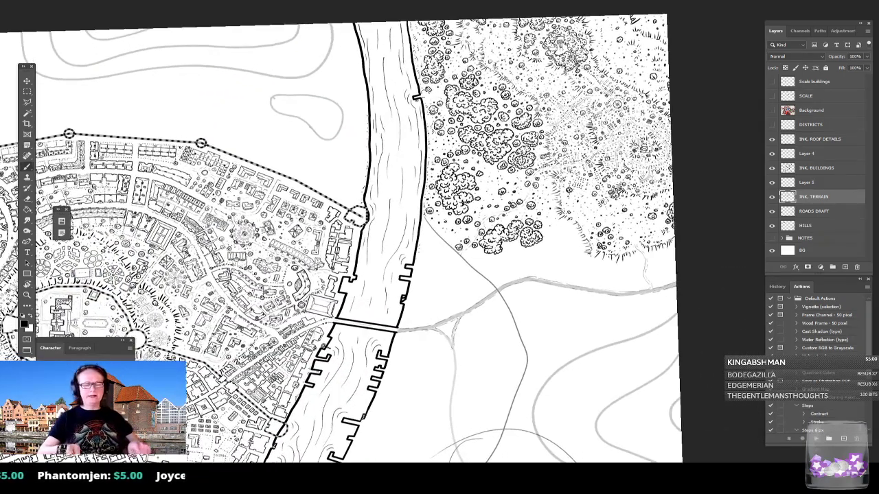
pyautogui.scroll(-2, 462, 439)
pyautogui.scroll(3, 459, 314)
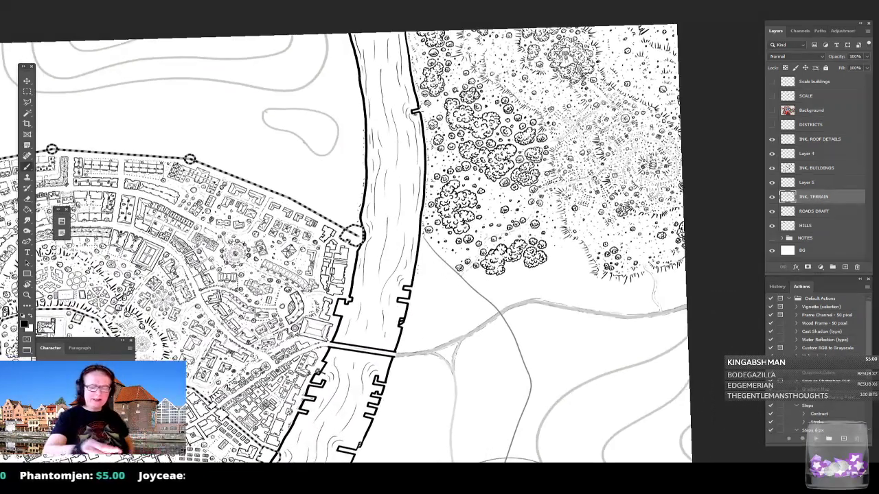
pyautogui.scroll(-3, 350, 232)
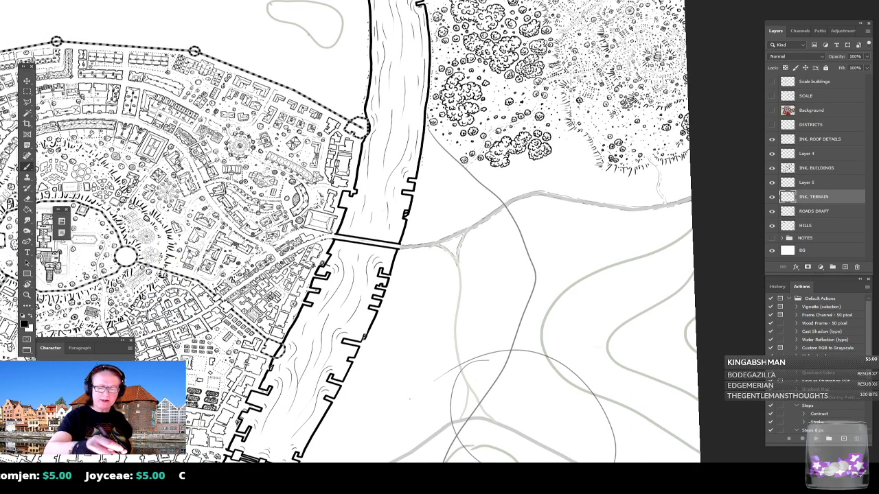
pyautogui.moveTo(409, 397); pyautogui.dragTo(484, 273)
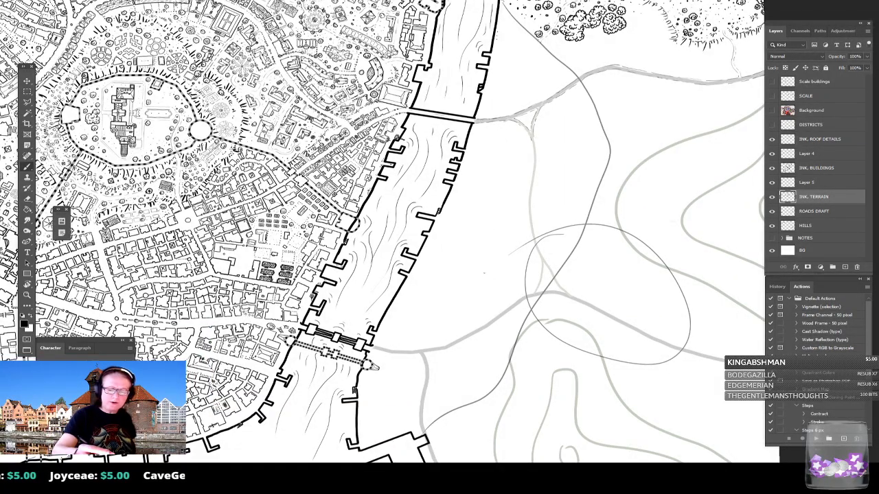
pyautogui.moveTo(440, 309); pyautogui.dragTo(489, 208)
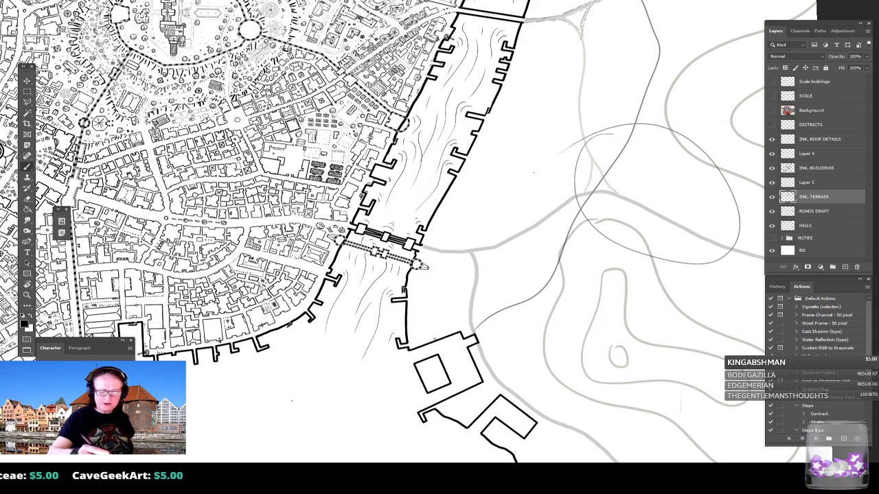
pyautogui.moveTo(442, 382); pyautogui.dragTo(328, 339)
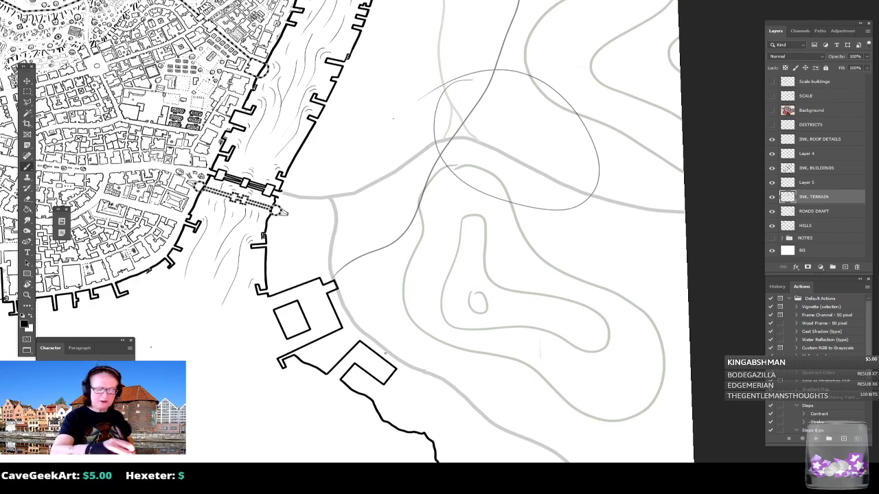
pyautogui.moveTo(393, 68); pyautogui.dragTo(395, 440)
pyautogui.moveTo(394, 331); pyautogui.dragTo(405, 156)
pyautogui.scroll(-5, 404, 343)
pyautogui.scroll(1, 404, 343)
pyautogui.scroll(4, 579, 95)
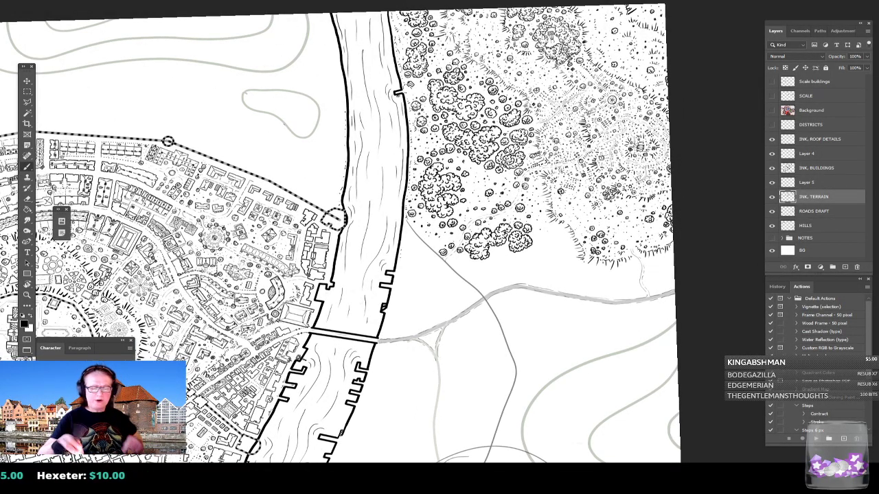
# Ink a few round trees and specks between the three-part tree cluster and the main eastern road.
pyautogui.scroll(1, 598, 295)
pyautogui.scroll(-3, 479, 206)
pyautogui.moveTo(481, 203)
pyautogui.mouseDown()
pyautogui.moveTo(506, 143)
pyautogui.moveTo(512, 175)
pyautogui.moveTo(485, 213)
pyautogui.mouseUp()
pyautogui.scroll(2, 536, 114)
pyautogui.scroll(1, 527, 151)
pyautogui.moveTo(429, 278)
pyautogui.mouseDown()
pyautogui.moveTo(477, 310)
pyautogui.moveTo(541, 314)
pyautogui.mouseUp()
pyautogui.hotkey('ctrl', 'z')
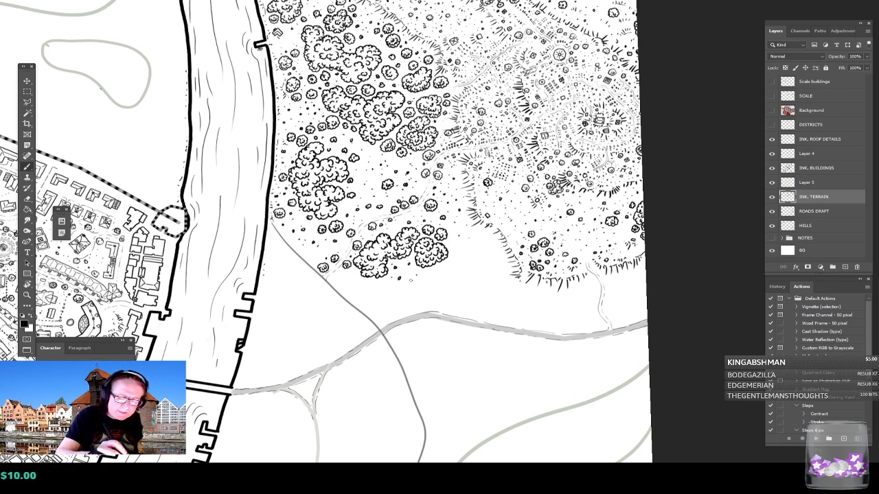
pyautogui.moveTo(398, 312)
pyautogui.mouseDown()
pyautogui.moveTo(410, 311)
pyautogui.moveTo(397, 306)
pyautogui.moveTo(410, 309)
pyautogui.moveTo(425, 279)
pyautogui.moveTo(464, 277)
pyautogui.mouseUp()
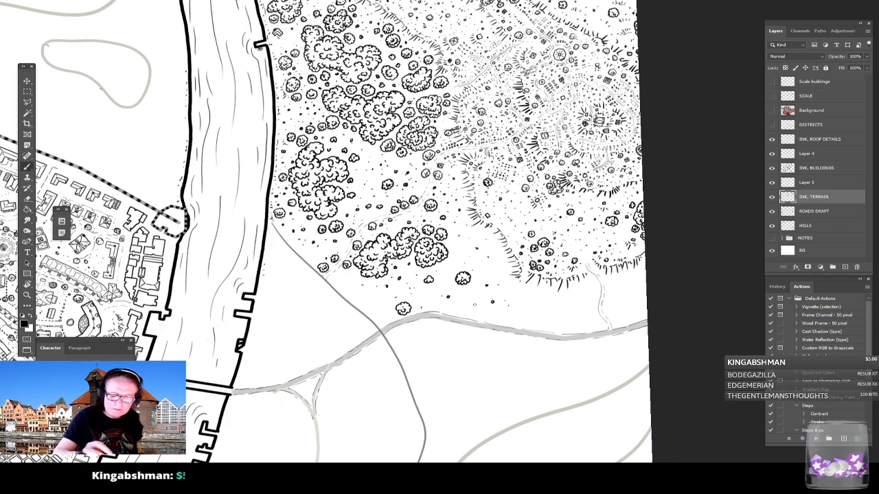
# Outline an L-shaped building on the INK, BUILDINGS layer, between the hill's southern edge and the main road.
pyautogui.hscroll(3, 505, 316)
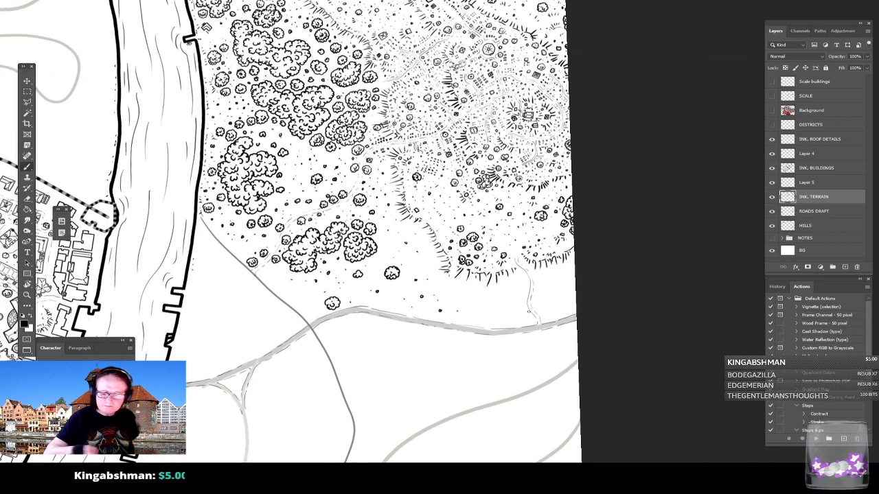
pyautogui.hscroll(-2, 529, 312)
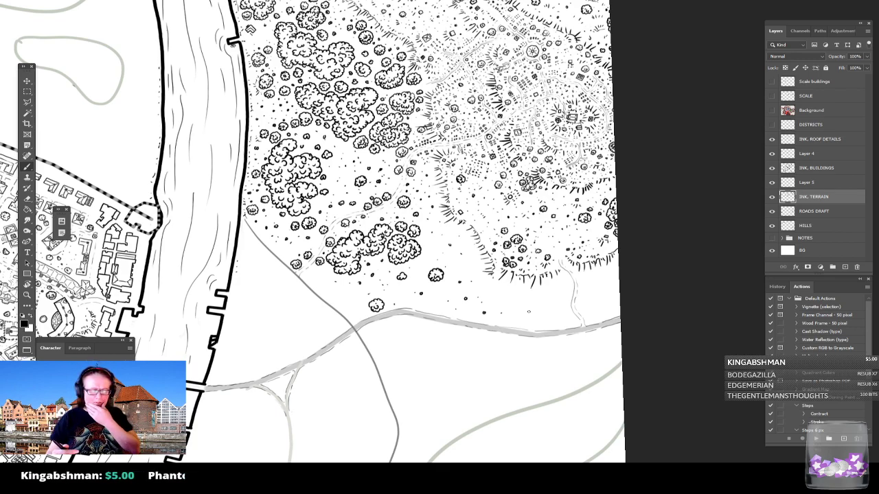
pyautogui.scroll(2, 528, 312)
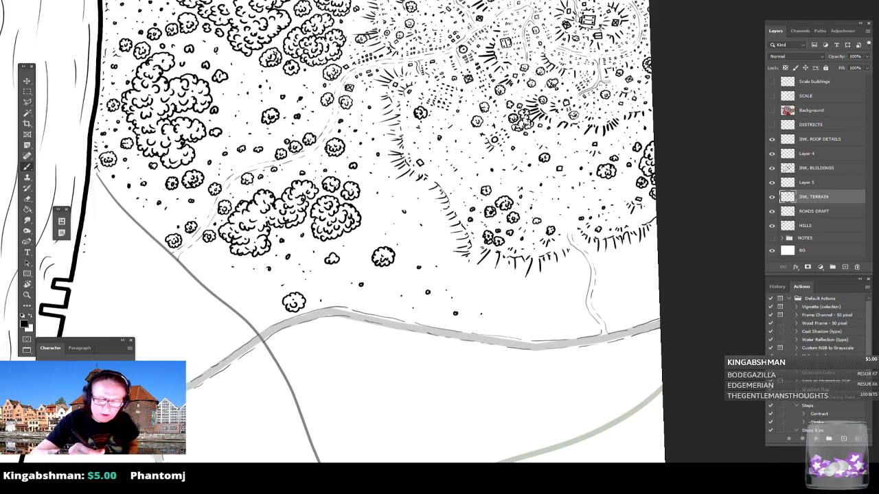
pyautogui.moveTo(506, 303); pyautogui.dragTo(510, 317)
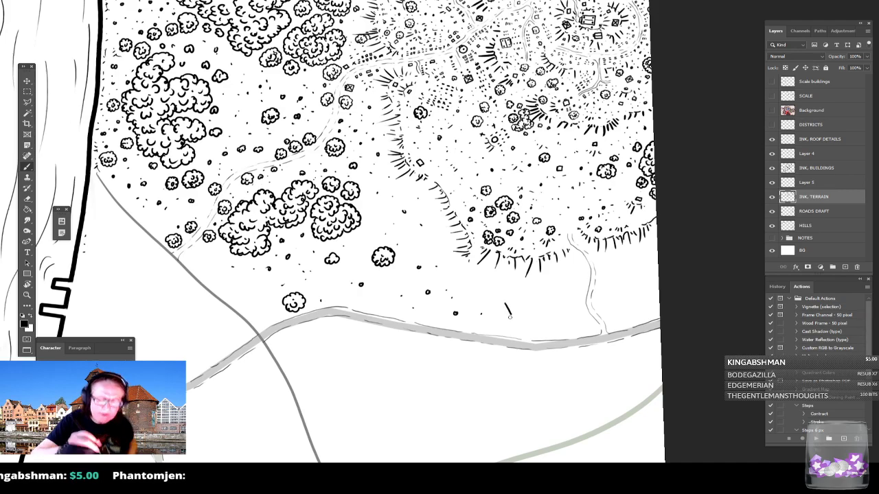
pyautogui.hotkey('ctrl', 'z')
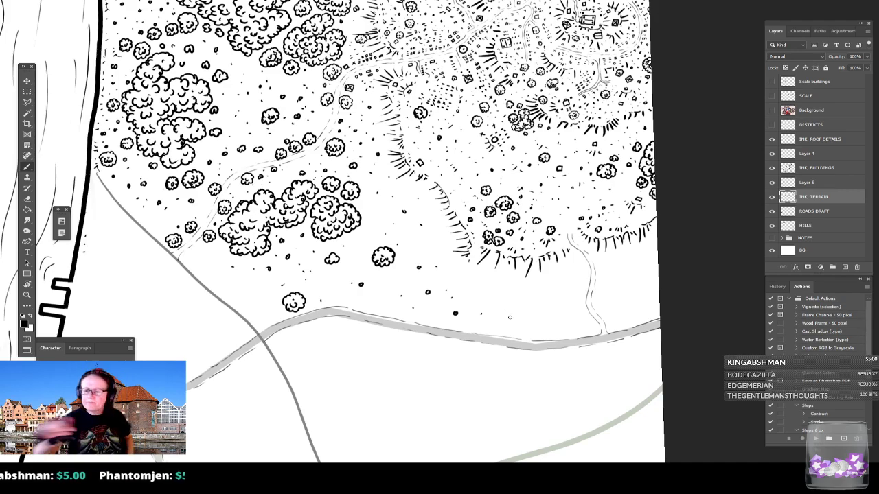
pyautogui.click(822, 170)
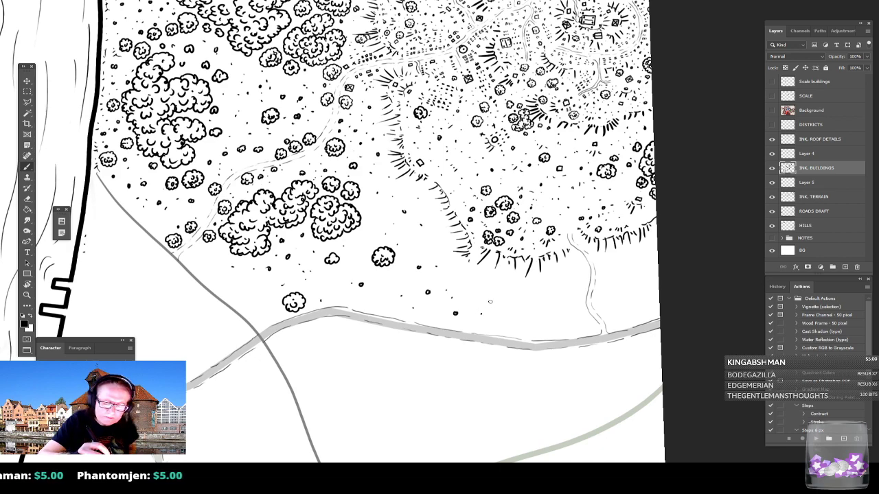
pyautogui.moveTo(489, 303)
pyautogui.mouseDown()
pyautogui.moveTo(503, 317)
pyautogui.moveTo(517, 296)
pyautogui.moveTo(504, 291)
pyautogui.moveTo(511, 286)
pyautogui.moveTo(520, 297)
pyautogui.mouseUp()
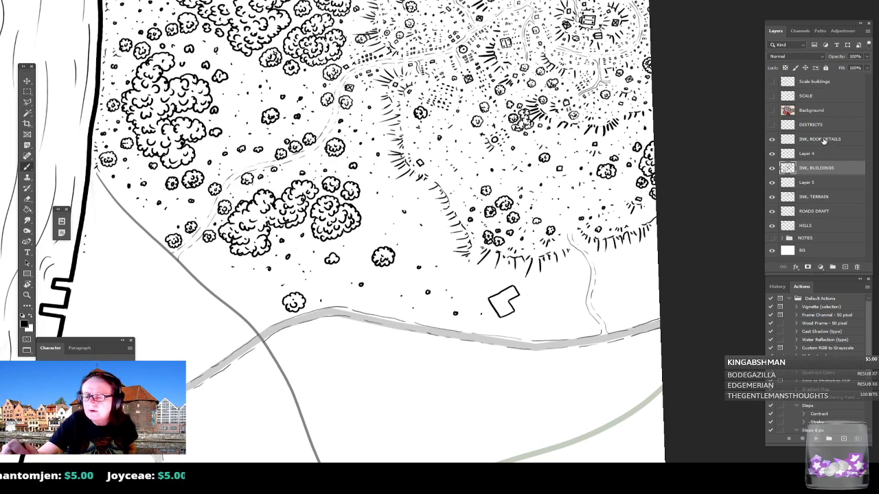
# Add roof lines to the L-shaped building on the INK, ROOF DETAILS layer and draw a small rectangular building beside it.
pyautogui.click(824, 140)
pyautogui.moveTo(499, 301)
pyautogui.mouseDown()
pyautogui.moveTo(513, 292)
pyautogui.moveTo(502, 316)
pyautogui.mouseUp()
pyautogui.moveTo(505, 311); pyautogui.dragTo(512, 293)
pyautogui.moveTo(512, 292)
pyautogui.mouseDown()
pyautogui.moveTo(500, 301)
pyautogui.moveTo(540, 295)
pyautogui.moveTo(539, 280)
pyautogui.moveTo(544, 294)
pyautogui.moveTo(536, 280)
pyautogui.moveTo(542, 291)
pyautogui.mouseUp()
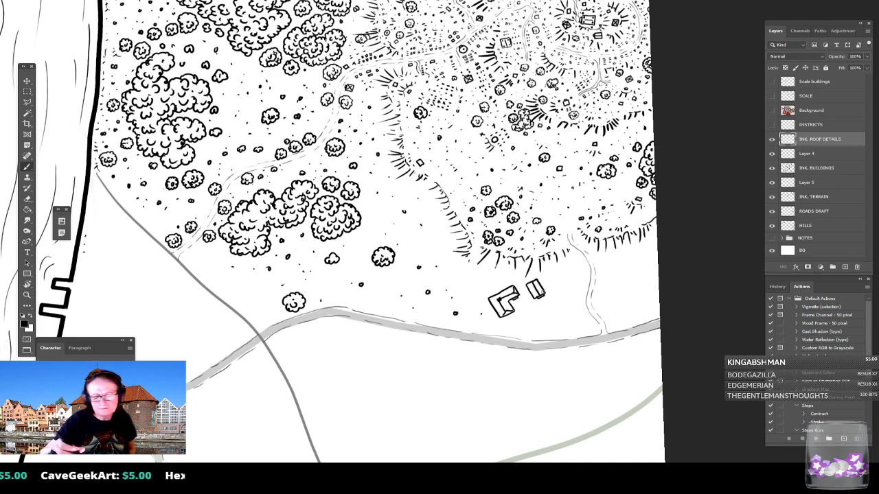
# Ink round trees and specks on the INK, TERRAIN layer east of the two buildings and around the path up the hill.
pyautogui.click(816, 196)
pyautogui.moveTo(412, 260); pyautogui.dragTo(425, 285)
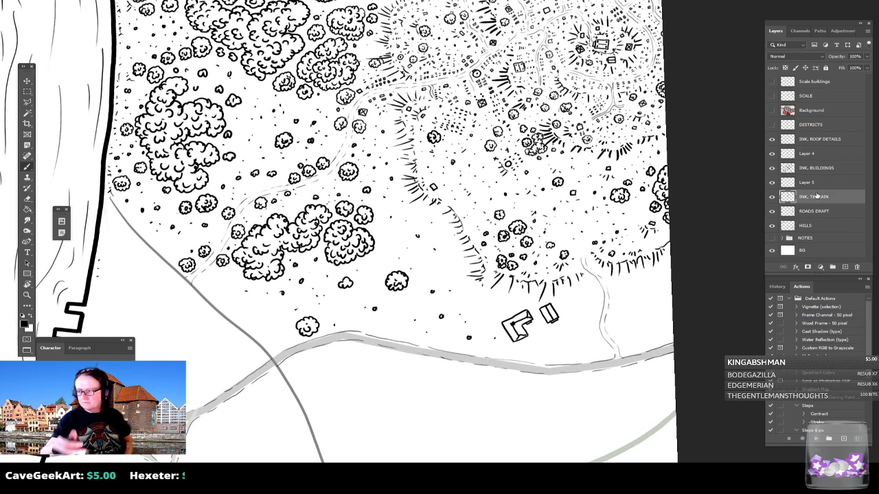
pyautogui.moveTo(557, 302)
pyautogui.mouseDown()
pyautogui.moveTo(568, 296)
pyautogui.moveTo(562, 291)
pyautogui.moveTo(556, 300)
pyautogui.moveTo(566, 300)
pyautogui.mouseUp()
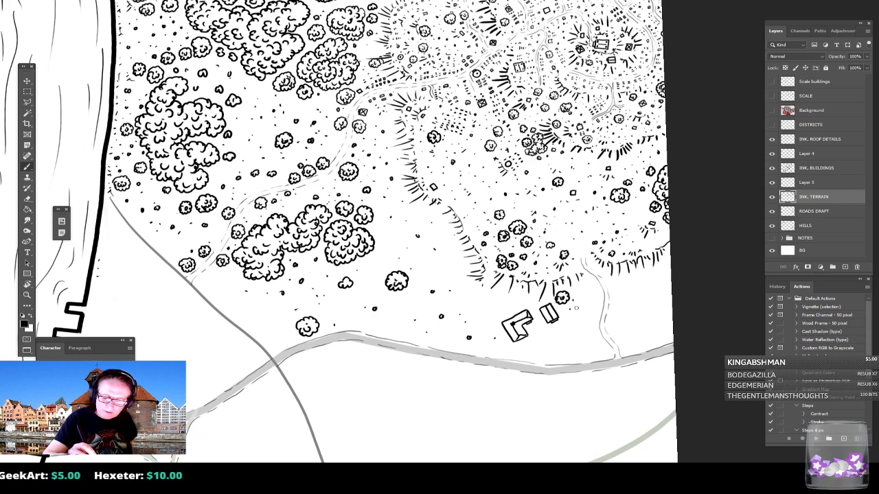
pyautogui.click(591, 284)
pyautogui.click(615, 292)
pyautogui.moveTo(613, 317)
pyautogui.mouseDown()
pyautogui.moveTo(609, 324)
pyautogui.moveTo(621, 324)
pyautogui.moveTo(615, 315)
pyautogui.moveTo(617, 323)
pyautogui.mouseUp()
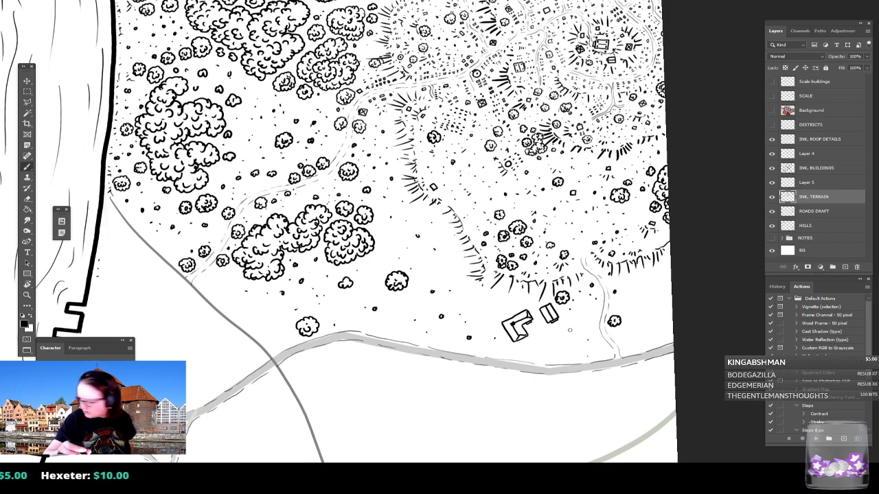
pyautogui.moveTo(591, 351); pyautogui.dragTo(604, 349)
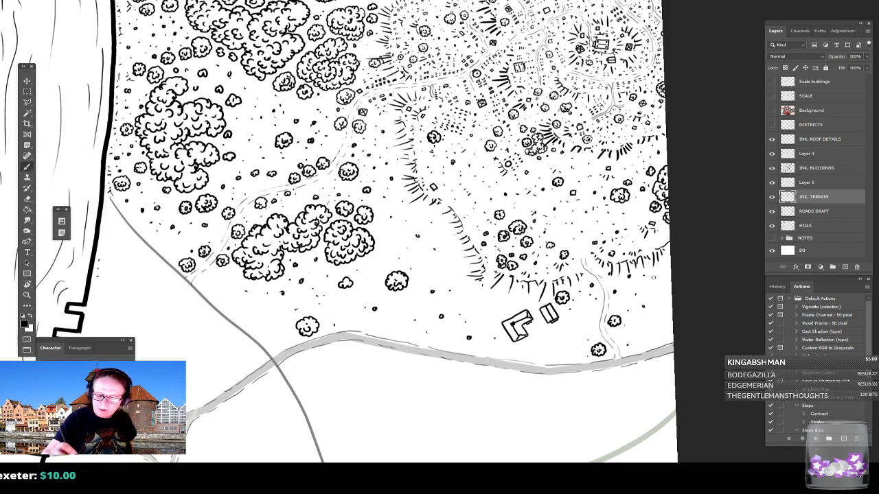
pyautogui.click(652, 324)
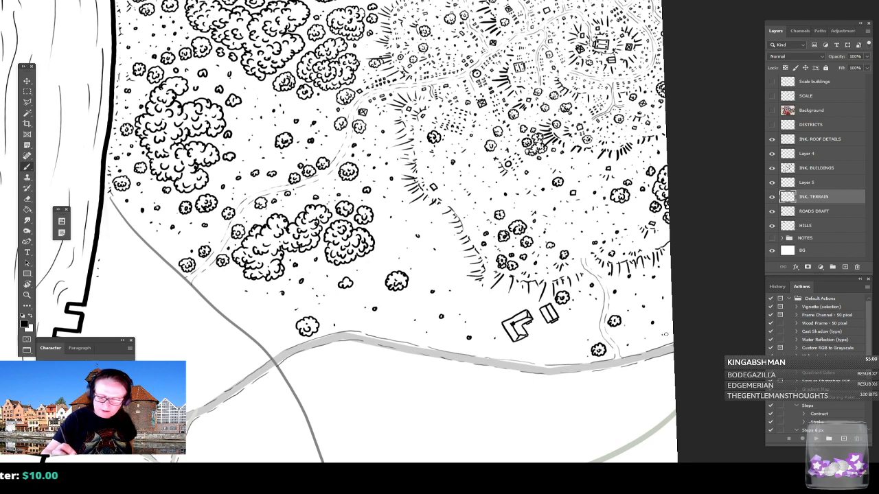
pyautogui.moveTo(655, 310)
pyautogui.mouseDown()
pyautogui.moveTo(661, 317)
pyautogui.moveTo(669, 309)
pyautogui.moveTo(663, 299)
pyautogui.moveTo(649, 308)
pyautogui.moveTo(659, 305)
pyautogui.mouseUp()
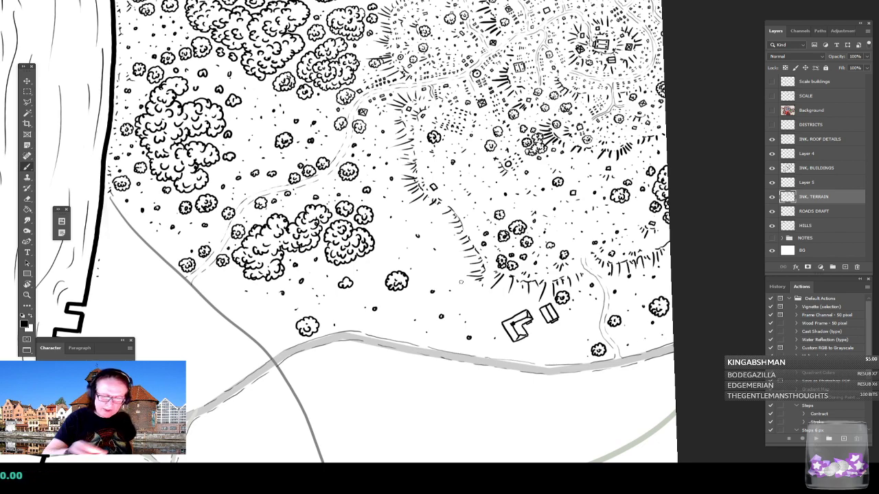
# Ink round trees and specks northwest of the L-shaped building, beside the hill's southwestern edge.
pyautogui.moveTo(449, 264)
pyautogui.mouseDown()
pyautogui.moveTo(447, 272)
pyautogui.moveTo(460, 269)
pyautogui.moveTo(458, 254)
pyautogui.moveTo(444, 255)
pyautogui.moveTo(444, 267)
pyautogui.moveTo(455, 263)
pyautogui.mouseUp()
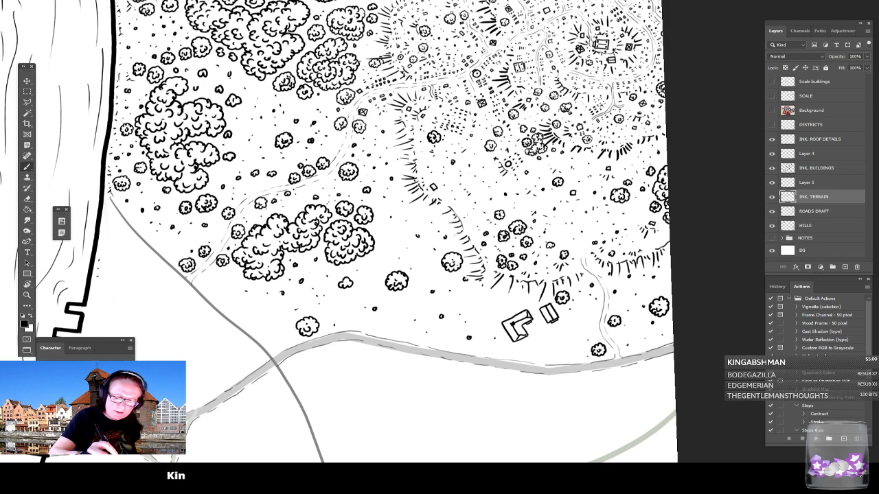
pyautogui.click(462, 295)
pyautogui.click(448, 302)
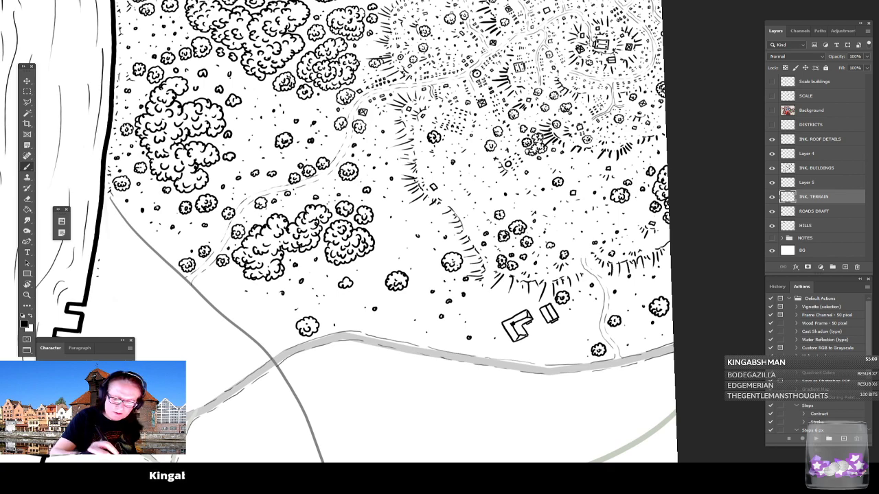
pyautogui.click(475, 296)
pyautogui.moveTo(485, 298); pyautogui.dragTo(474, 289)
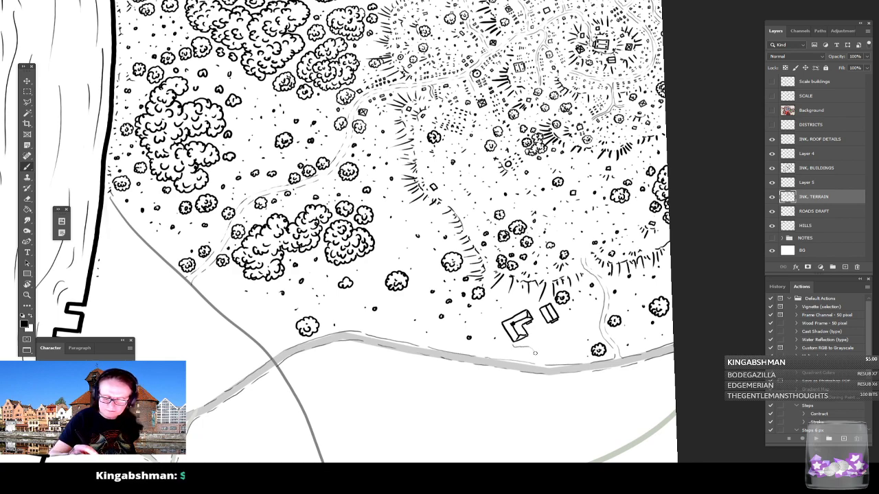
# Ink a forked track from the road to the buildings, with rows of crop marks east of it and specks to its west.
pyautogui.moveTo(543, 362)
pyautogui.mouseDown()
pyautogui.moveTo(546, 336)
pyautogui.moveTo(569, 322)
pyautogui.mouseUp()
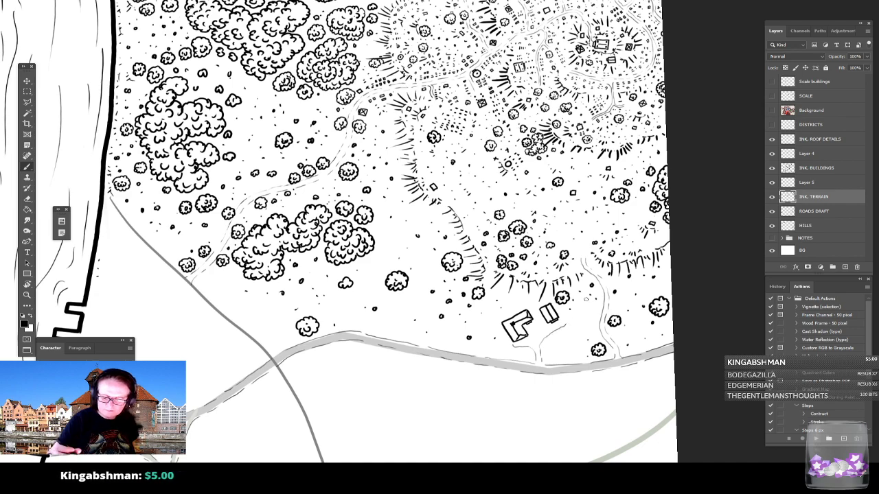
pyautogui.scroll(-3, 586, 299)
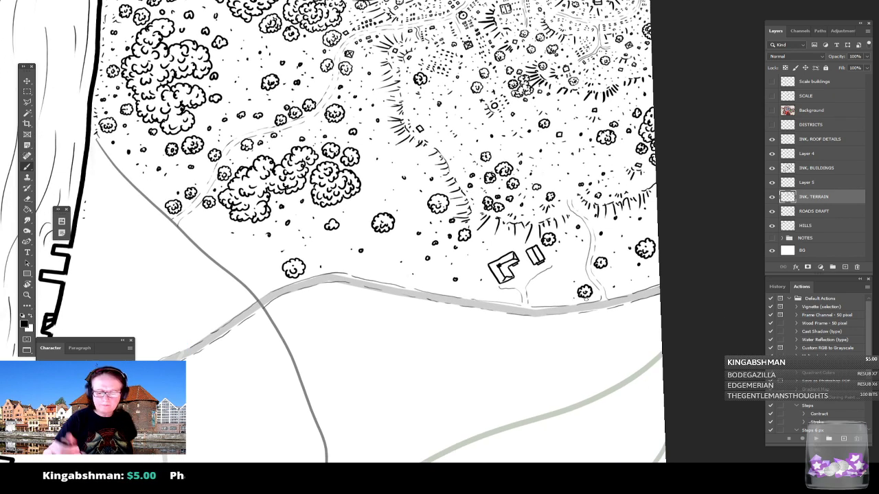
pyautogui.click(532, 287)
pyautogui.click(535, 285)
pyautogui.click(538, 282)
pyautogui.click(540, 279)
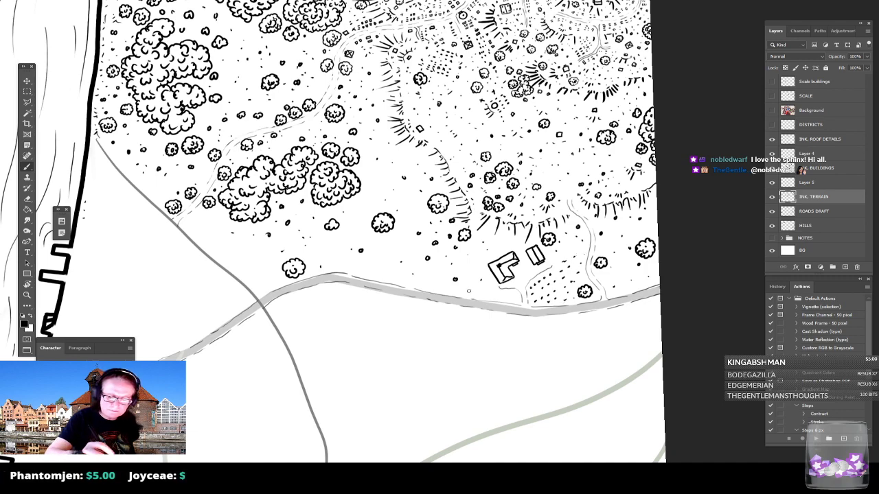
pyautogui.moveTo(468, 288)
pyautogui.mouseDown()
pyautogui.moveTo(487, 293)
pyautogui.moveTo(488, 279)
pyautogui.moveTo(515, 298)
pyautogui.mouseUp()
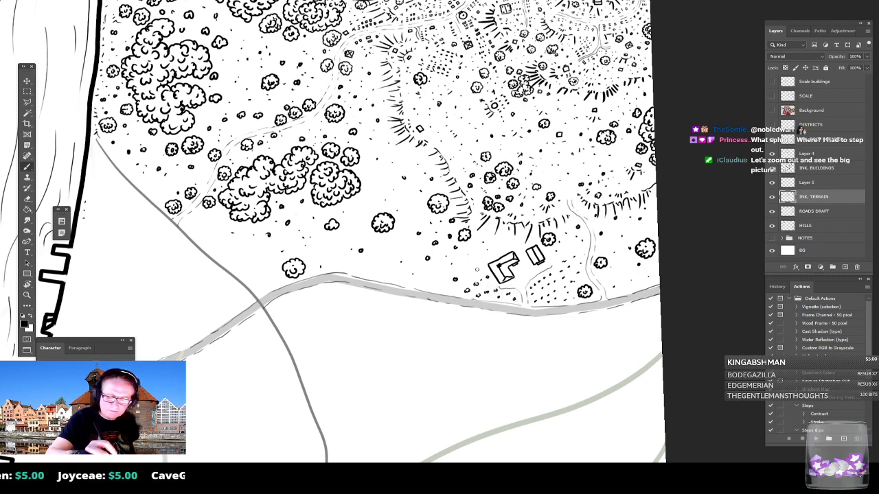
# Review the overall map from the farmstead by the main road to the walled city, its castle hill and the harbour.
pyautogui.moveTo(482, 242); pyautogui.dragTo(475, 272)
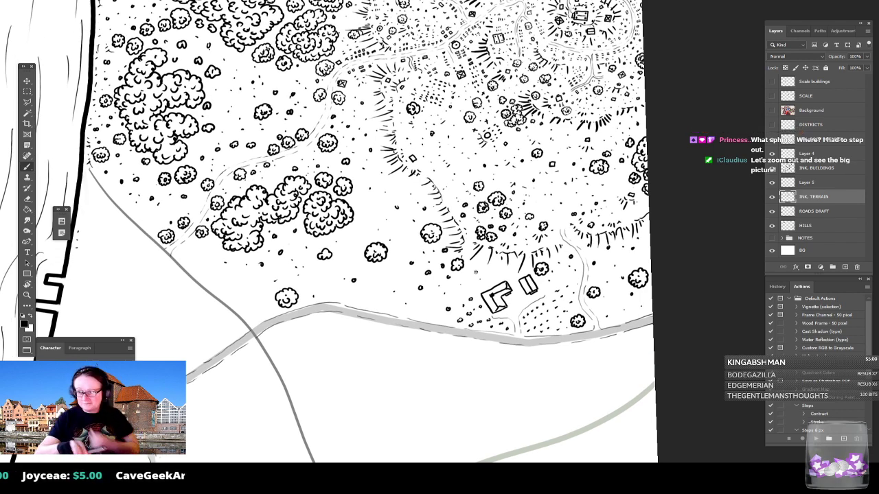
pyautogui.scroll(1, 475, 272)
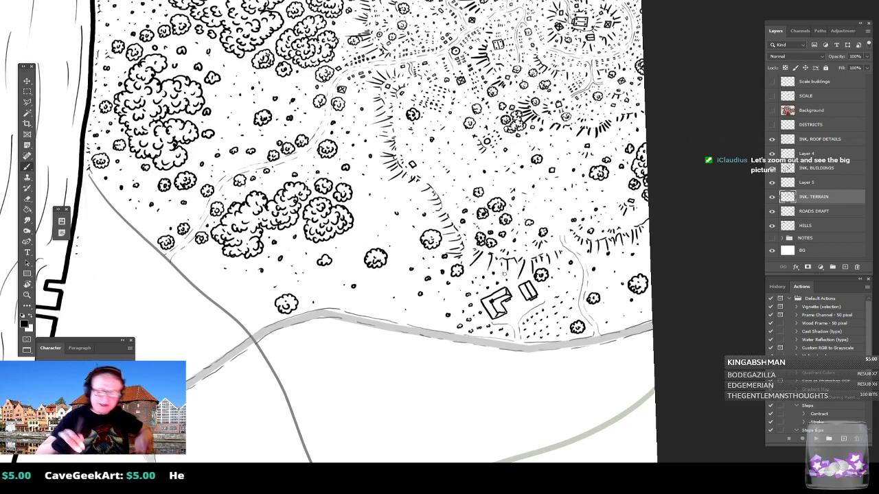
pyautogui.hotkey('ctrl', '-')
pyautogui.hotkey('ctrl', '-')
pyautogui.hotkey('ctrl', '-')
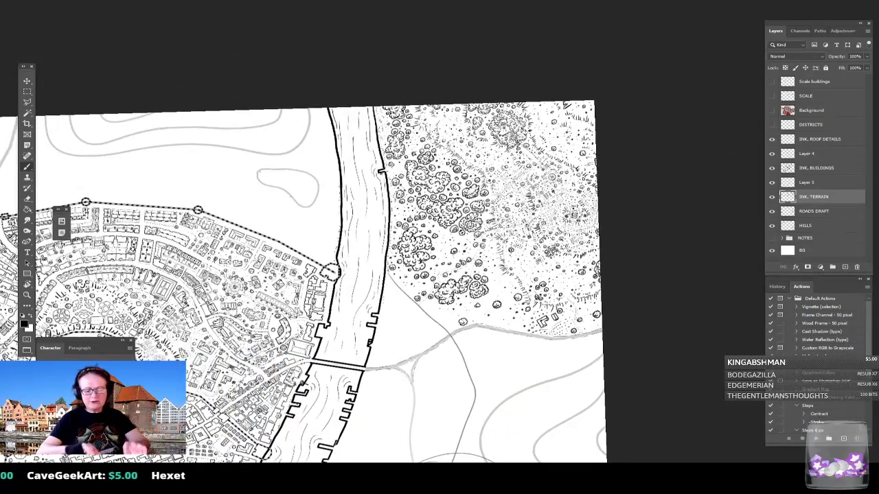
pyautogui.scroll(-3, 590, 227)
pyautogui.moveTo(483, 325); pyautogui.dragTo(587, 227)
pyautogui.scroll(-4, 587, 228)
pyautogui.moveTo(402, 242); pyautogui.dragTo(432, 180)
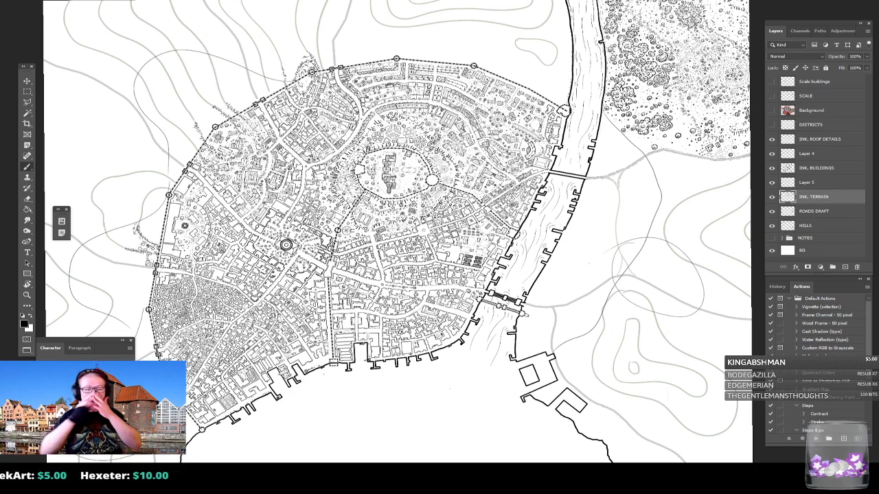
pyautogui.scroll(2, 274, 251)
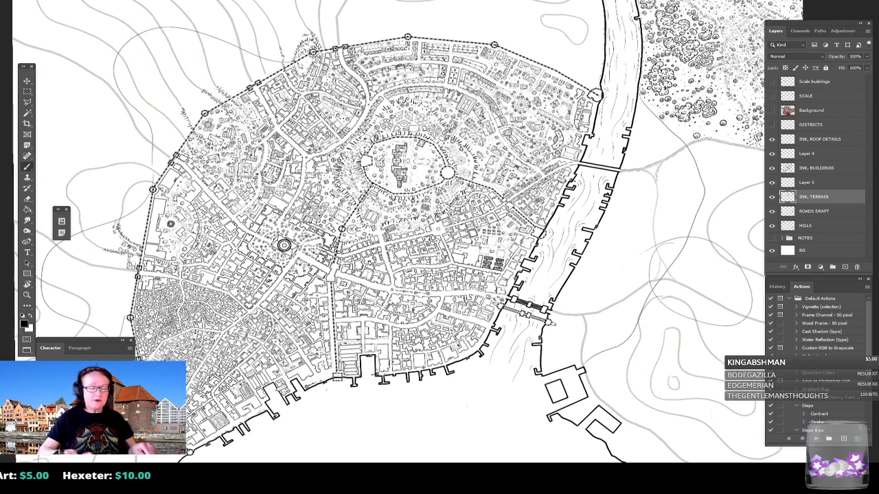
pyautogui.moveTo(468, 164); pyautogui.dragTo(468, 194)
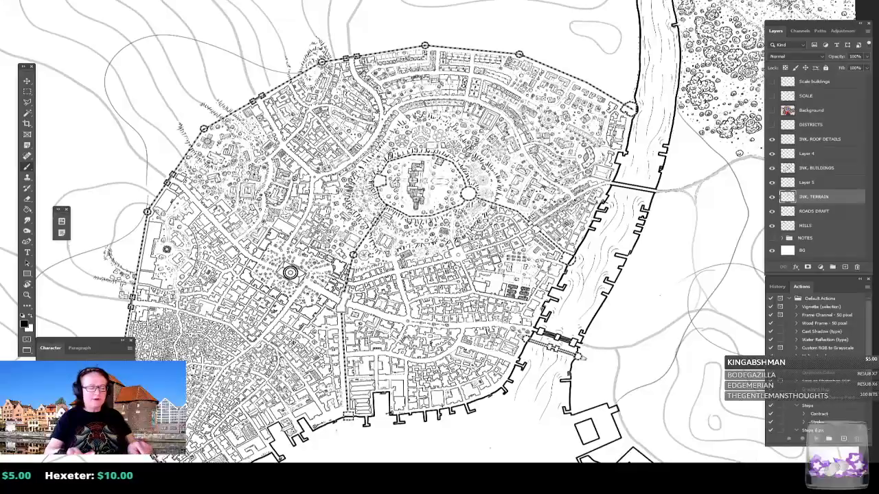
pyautogui.scroll(3, 402, 298)
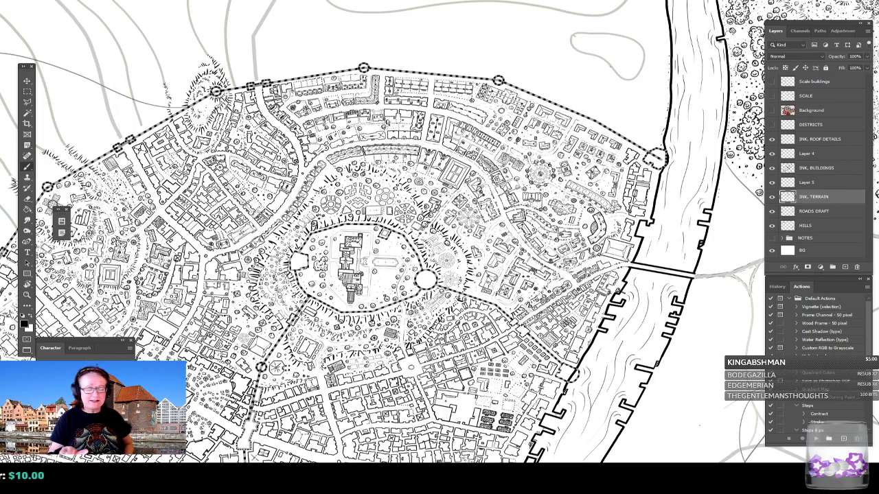
pyautogui.moveTo(426, 279); pyautogui.dragTo(290, 195)
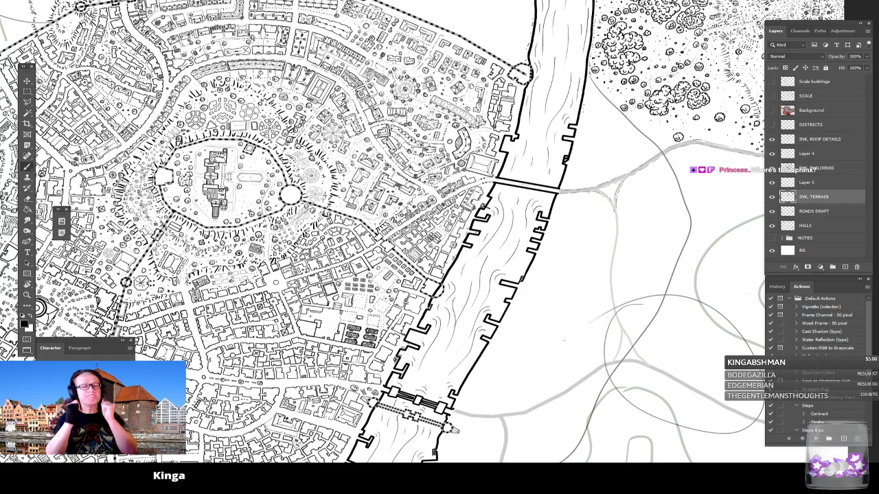
# Examine the inked woods along the river's east bank and the dense graves and paths on the eastern hill.
pyautogui.moveTo(290, 195); pyautogui.dragTo(162, 332)
pyautogui.scroll(3, 611, 309)
pyautogui.moveTo(611, 309); pyautogui.dragTo(550, 412)
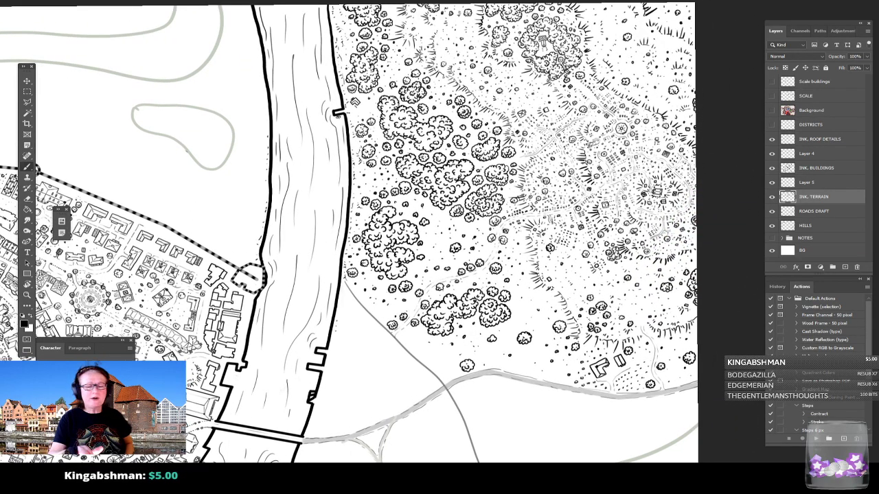
pyautogui.scroll(1, 598, 385)
pyautogui.scroll(4, 639, 106)
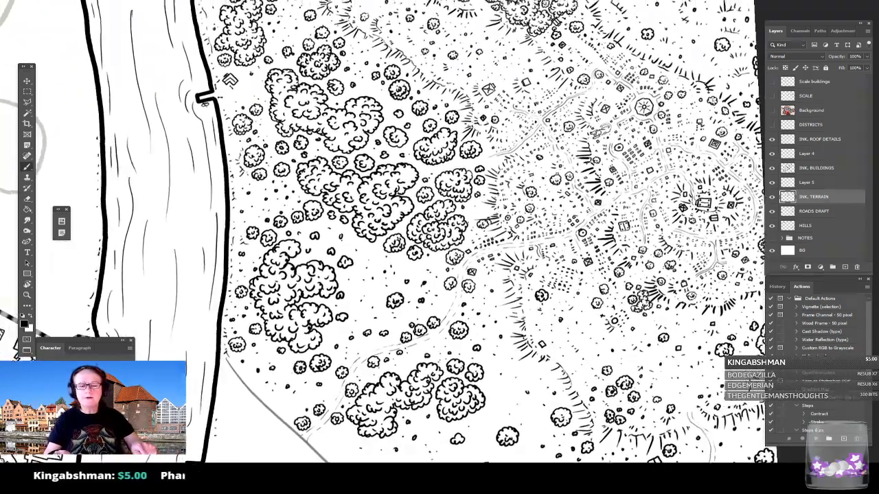
pyautogui.moveTo(453, 227); pyautogui.dragTo(419, 261)
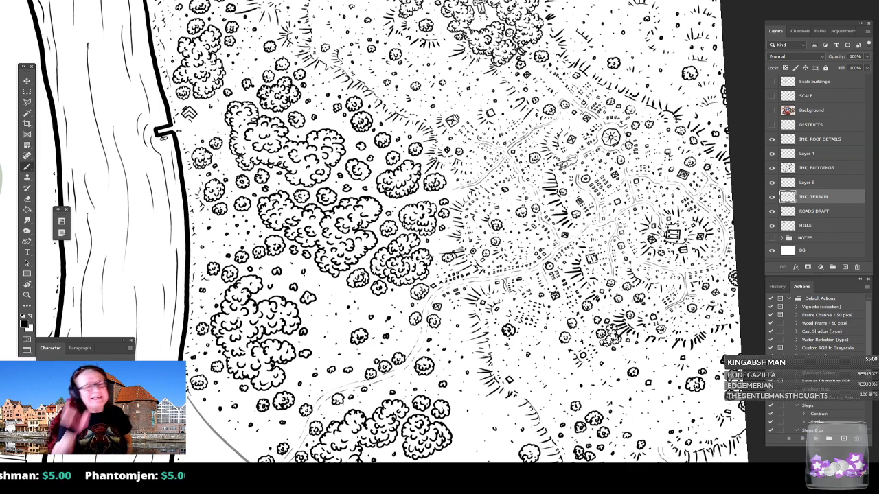
pyautogui.moveTo(439, 247); pyautogui.dragTo(442, 230)
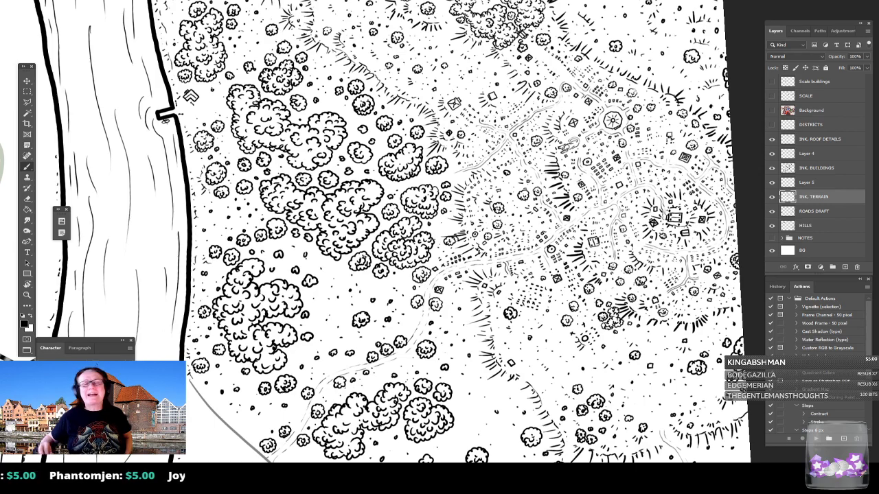
pyautogui.moveTo(522, 55); pyautogui.dragTo(535, 250)
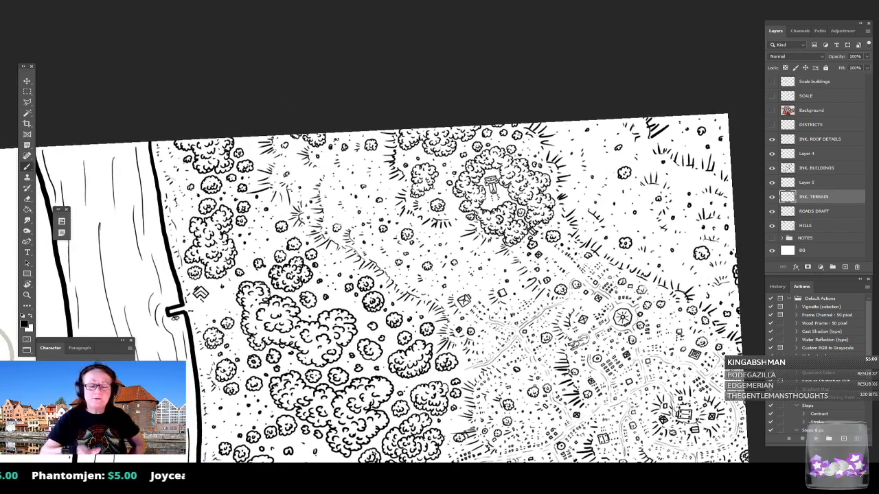
# Examine the tree-ringed crypt on the eastern hill and the sphinx near the octagonal building up close.
pyautogui.scroll(5, 535, 246)
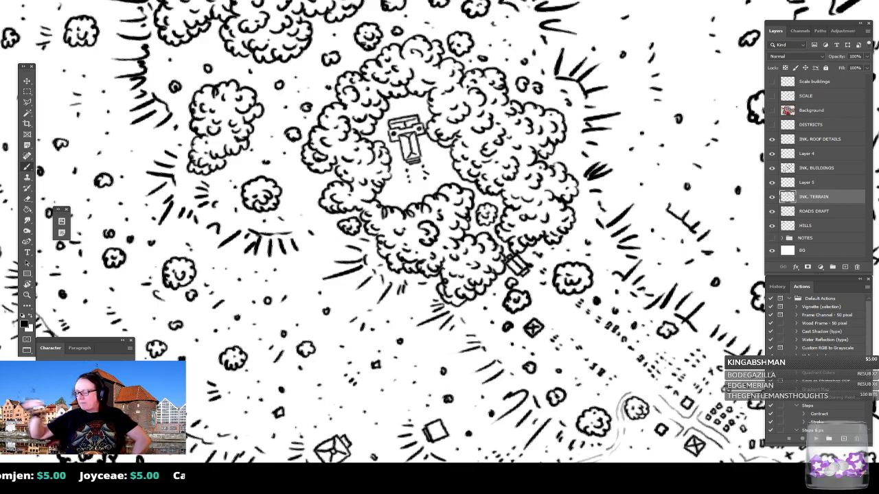
pyautogui.moveTo(439, 288); pyautogui.dragTo(400, 216)
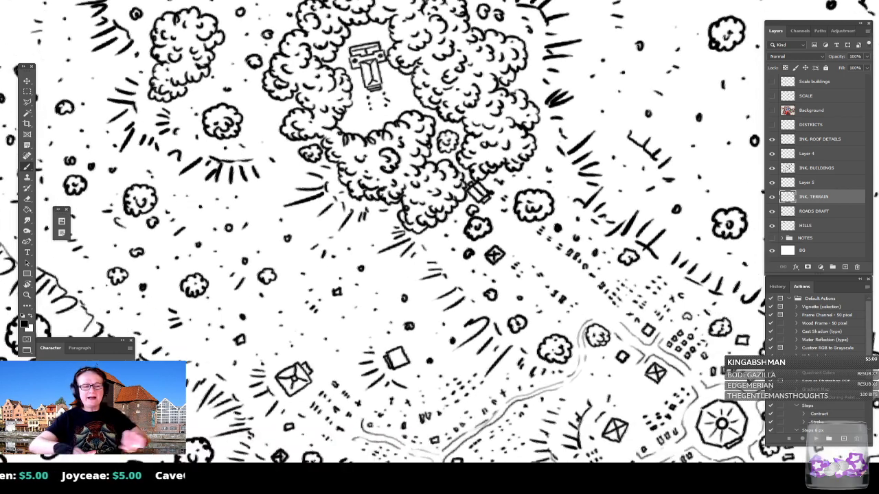
pyautogui.scroll(-2, 414, 137)
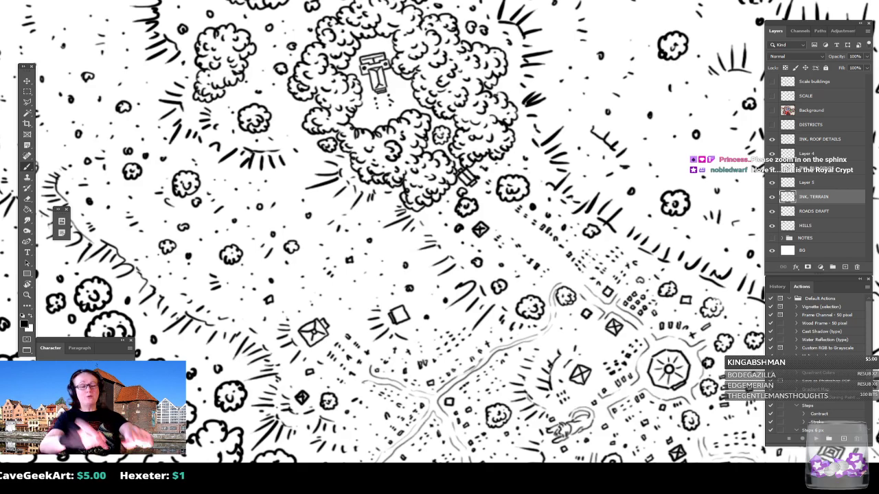
pyautogui.scroll(4, 440, 96)
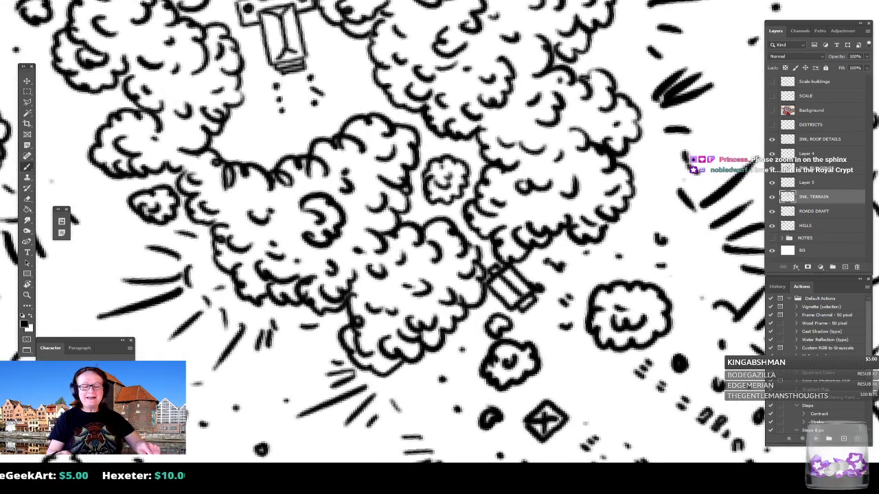
pyautogui.scroll(-5, 426, 231)
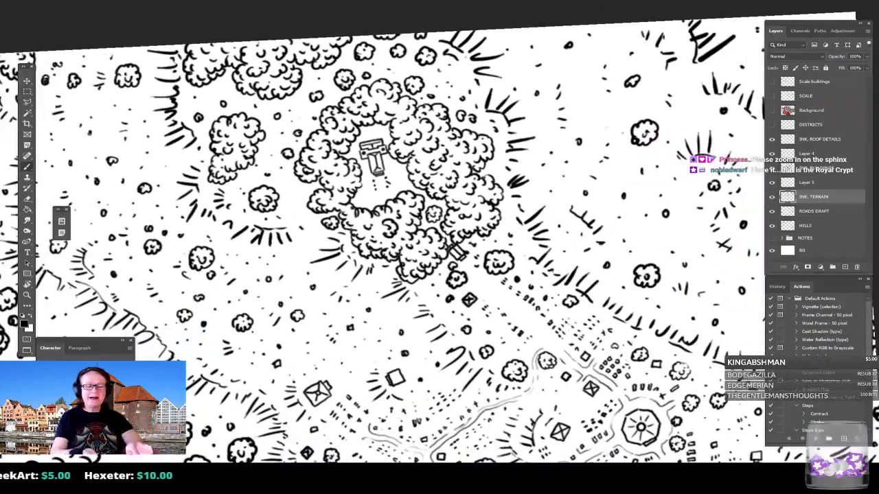
pyautogui.moveTo(426, 231); pyautogui.dragTo(387, 175)
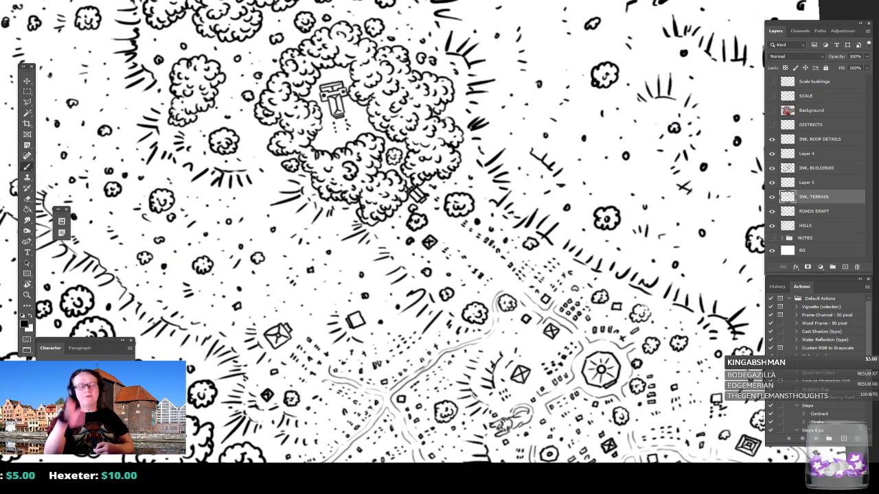
pyautogui.moveTo(512, 448); pyautogui.dragTo(462, 355)
pyautogui.scroll(5, 462, 355)
pyautogui.scroll(-1, 492, 320)
pyautogui.scroll(-2, 490, 295)
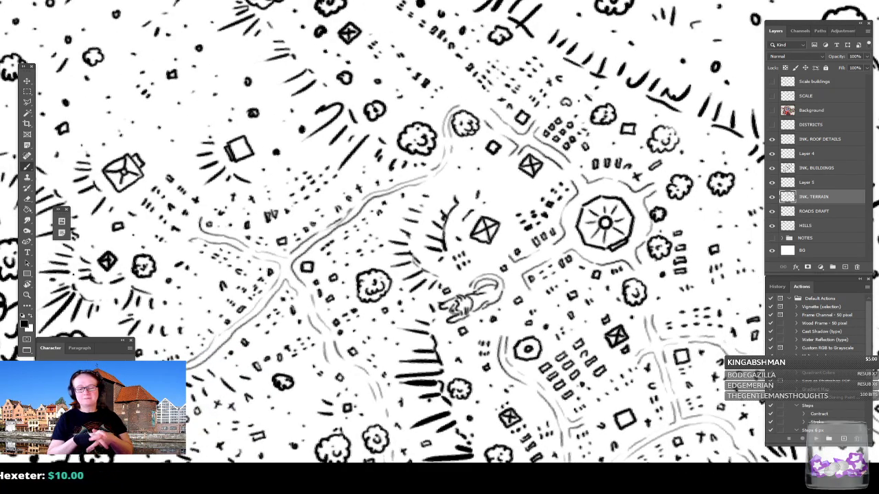
# Review the eastern hill, the riverside woods and the farmstead beside the main road for remaining empty ground.
pyautogui.moveTo(462, 305); pyautogui.dragTo(499, 178)
pyautogui.scroll(-3, 535, 226)
pyautogui.scroll(-2, 508, 210)
pyautogui.scroll(1, 481, 233)
pyautogui.moveTo(480, 234); pyautogui.dragTo(555, 181)
pyautogui.scroll(-2, 480, 234)
pyautogui.scroll(-1, 480, 233)
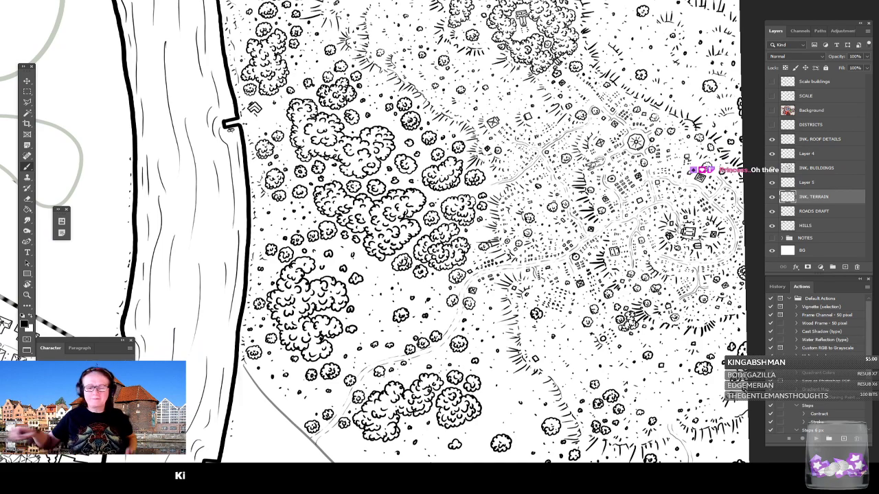
pyautogui.moveTo(555, 180); pyautogui.dragTo(545, 163)
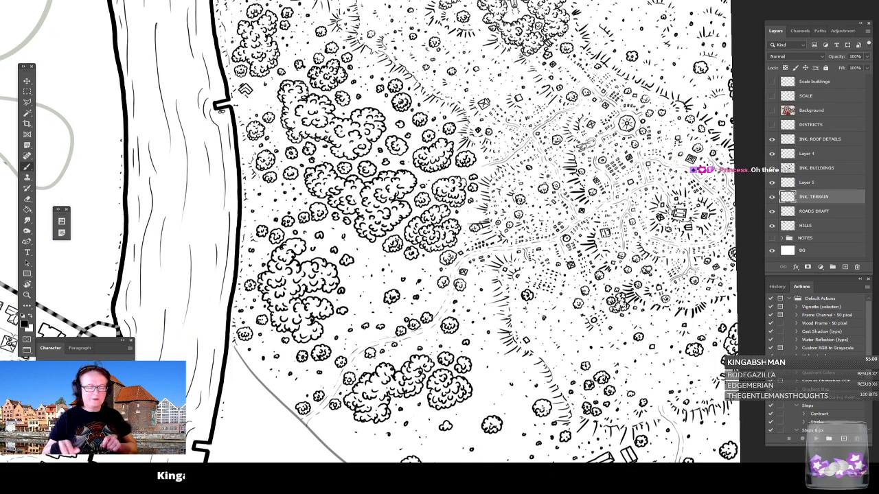
pyautogui.moveTo(481, 234); pyautogui.dragTo(541, 215)
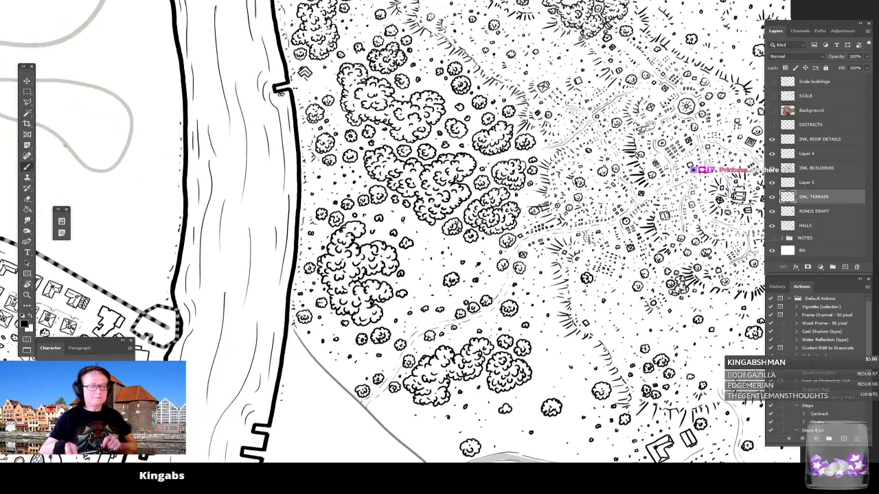
pyautogui.moveTo(481, 234); pyautogui.dragTo(402, 72)
pyautogui.scroll(2, 439, 233)
pyautogui.moveTo(481, 233); pyautogui.dragTo(385, 257)
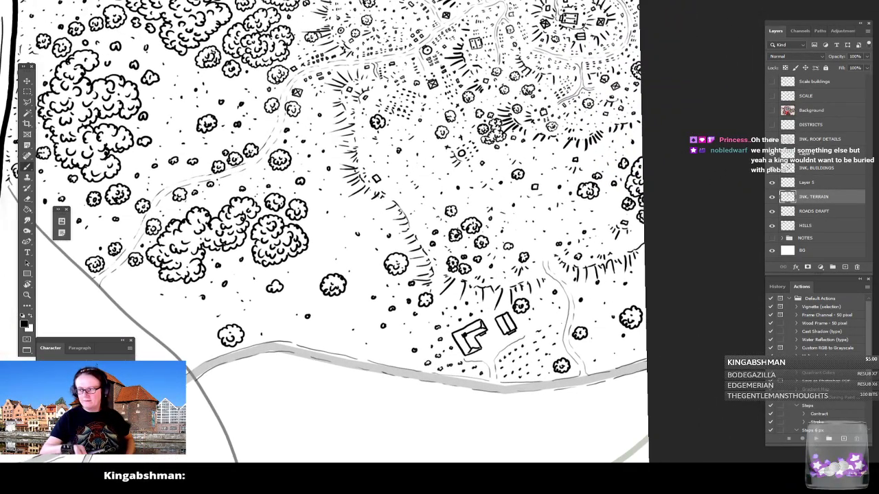
pyautogui.moveTo(439, 234); pyautogui.dragTo(429, 246)
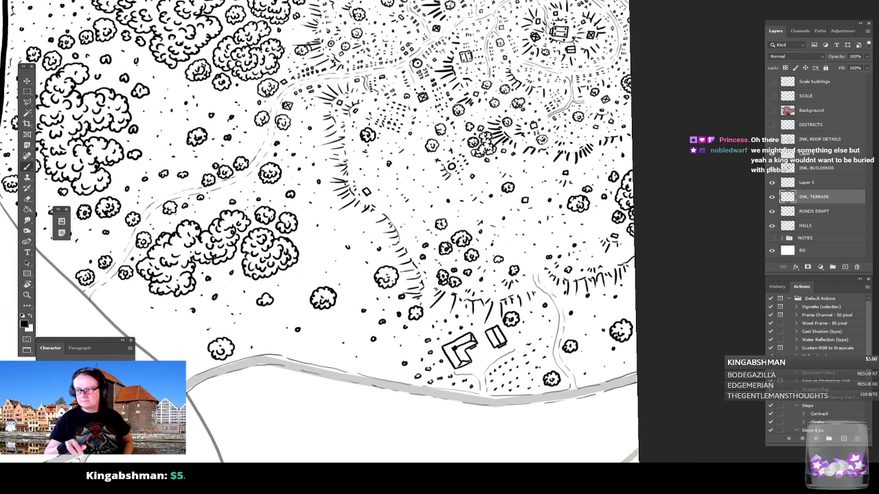
pyautogui.moveTo(477, 309); pyautogui.dragTo(538, 403)
pyautogui.scroll(-2, 539, 404)
pyautogui.scroll(-2, 604, 385)
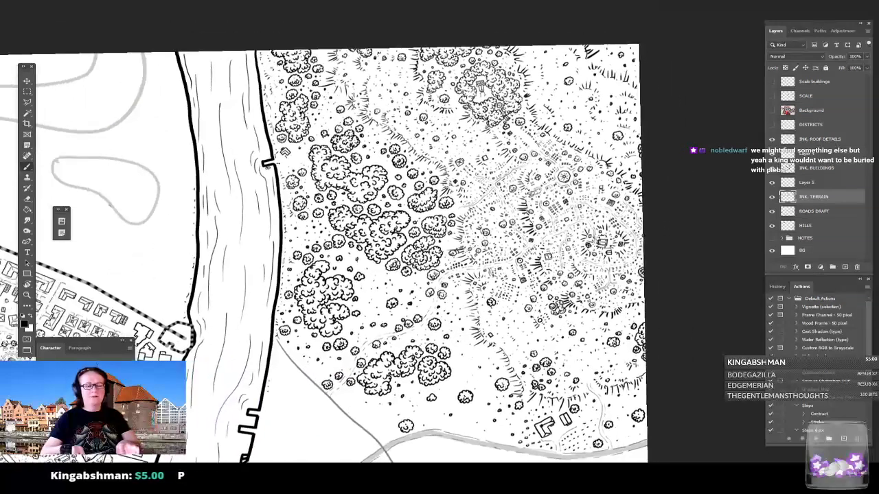
# Compare the inked eastern bank with the walled city, castle grounds and bridge on the other side of the river.
pyautogui.moveTo(440, 275); pyautogui.dragTo(609, 274)
pyautogui.moveTo(480, 261); pyautogui.dragTo(343, 289)
pyautogui.moveTo(440, 275); pyautogui.dragTo(466, 286)
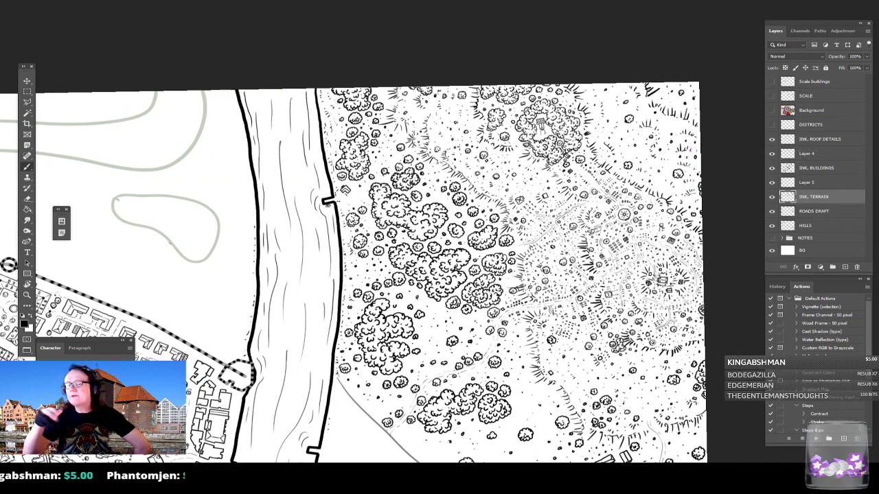
pyautogui.moveTo(439, 274); pyautogui.dragTo(387, 206)
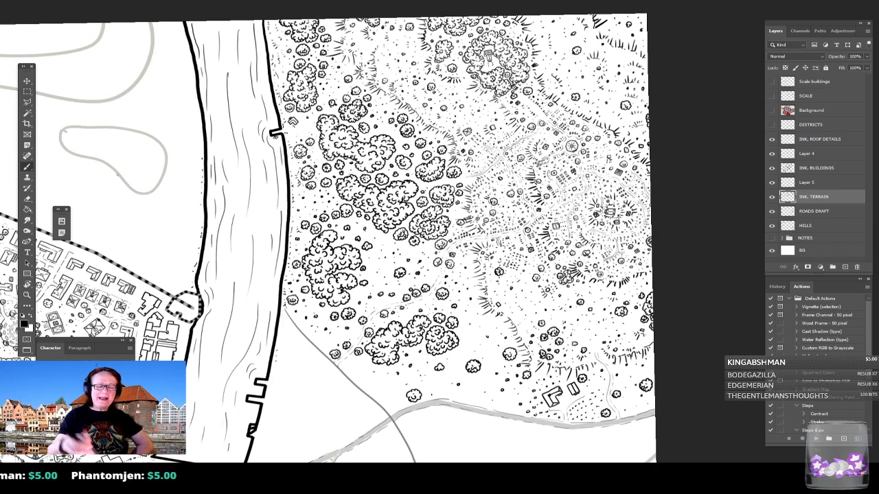
pyautogui.moveTo(440, 275); pyautogui.dragTo(463, 415)
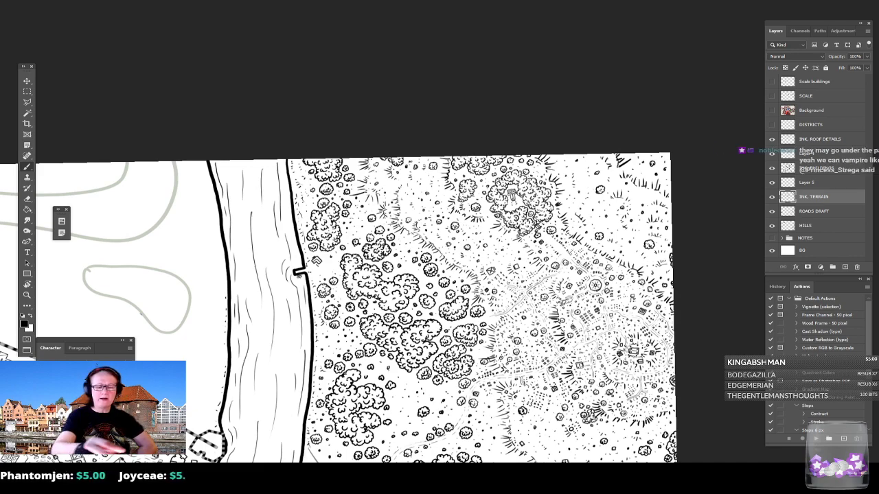
pyautogui.moveTo(440, 309); pyautogui.dragTo(420, 218)
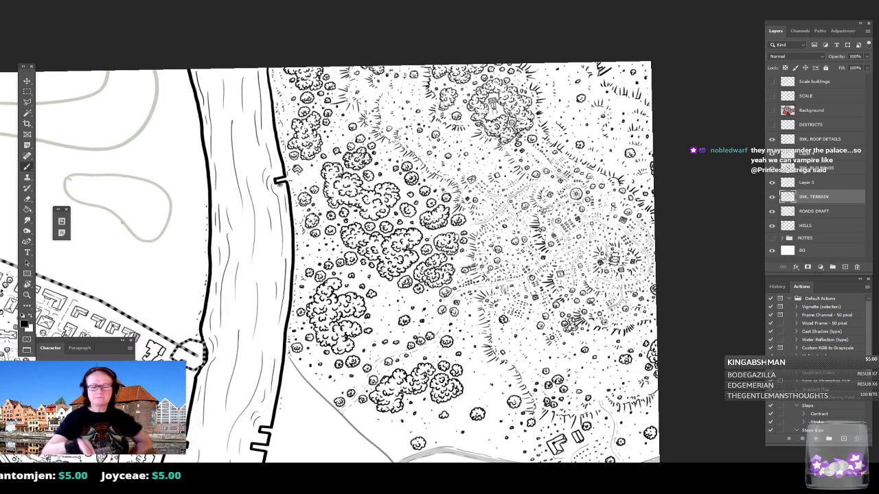
pyautogui.moveTo(412, 288); pyautogui.dragTo(427, 219)
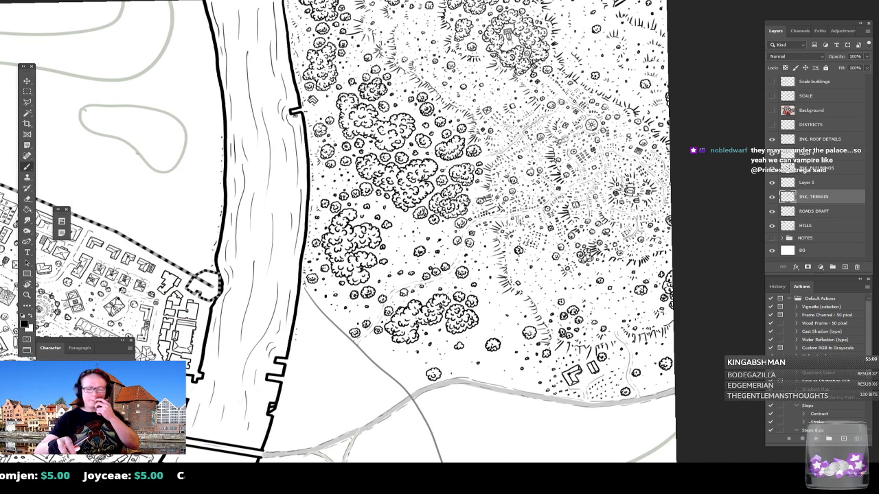
pyautogui.moveTo(158, 177); pyautogui.dragTo(443, 192)
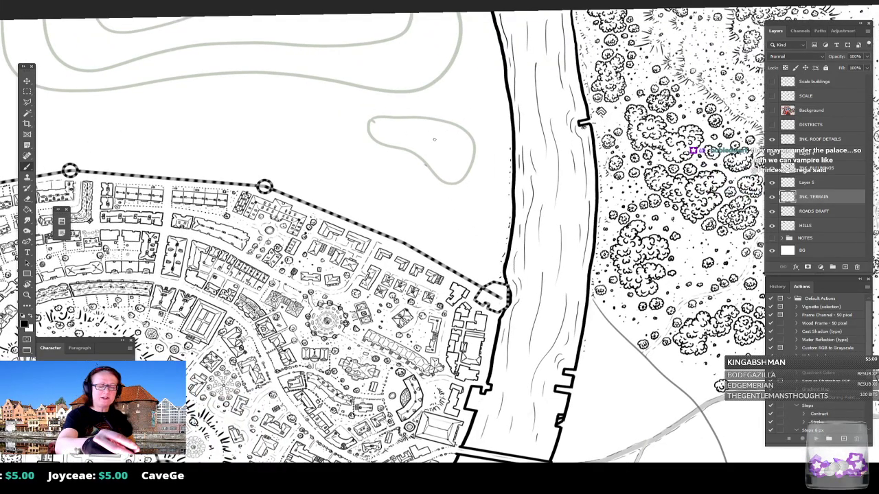
pyautogui.moveTo(329, 303); pyautogui.dragTo(551, 124)
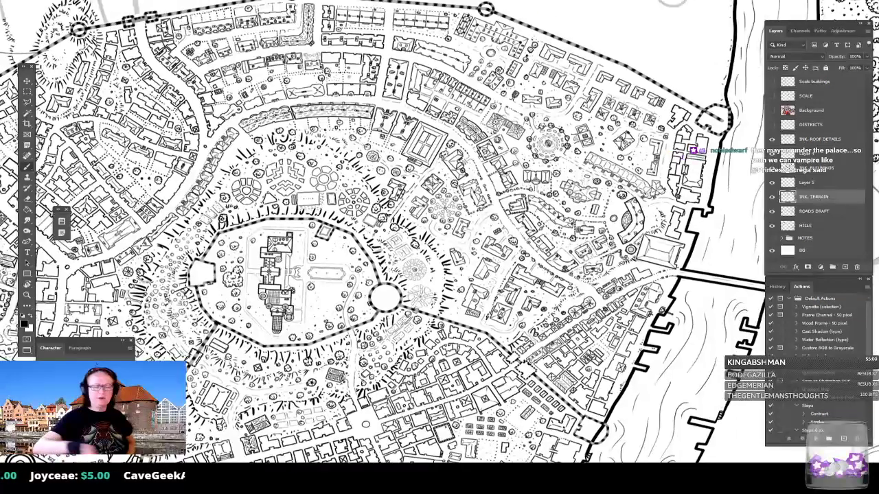
pyautogui.moveTo(508, 199); pyautogui.dragTo(503, 227)
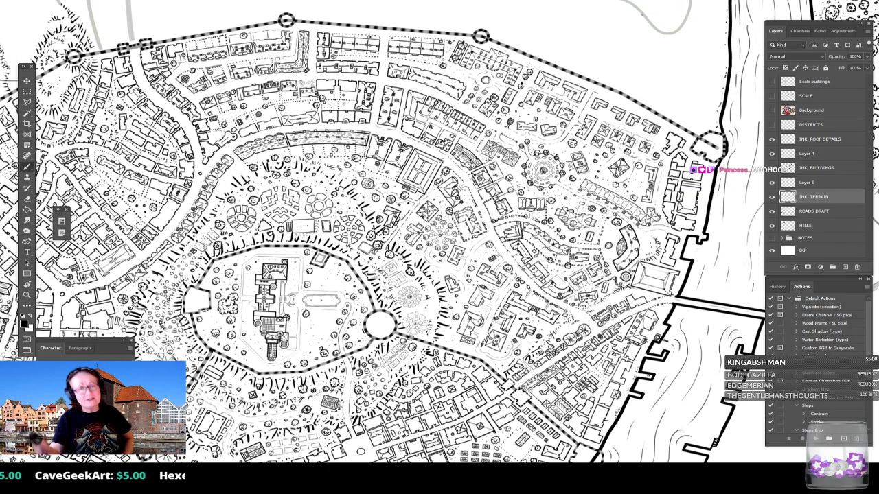
pyautogui.moveTo(503, 227); pyautogui.dragTo(217, 221)
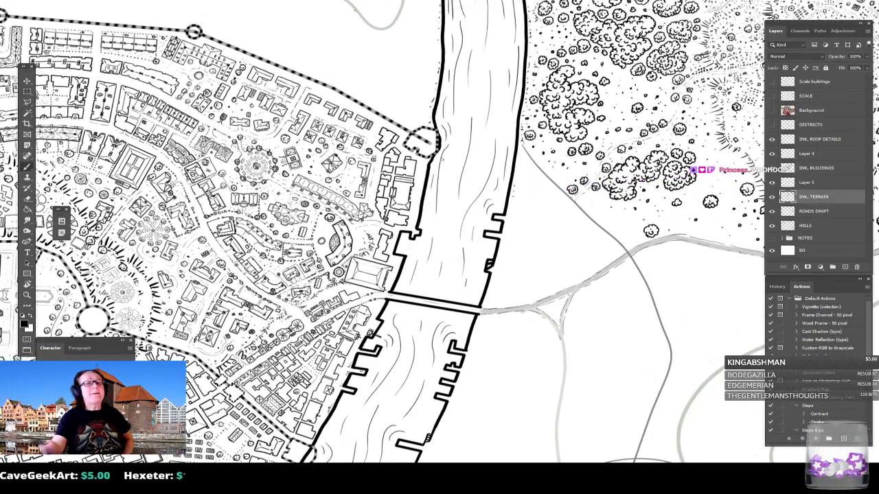
# Review the inked woods, hill graves and tree-ringed crypt east of the river for remaining sparse ground.
pyautogui.moveTo(442, 159); pyautogui.dragTo(288, 280)
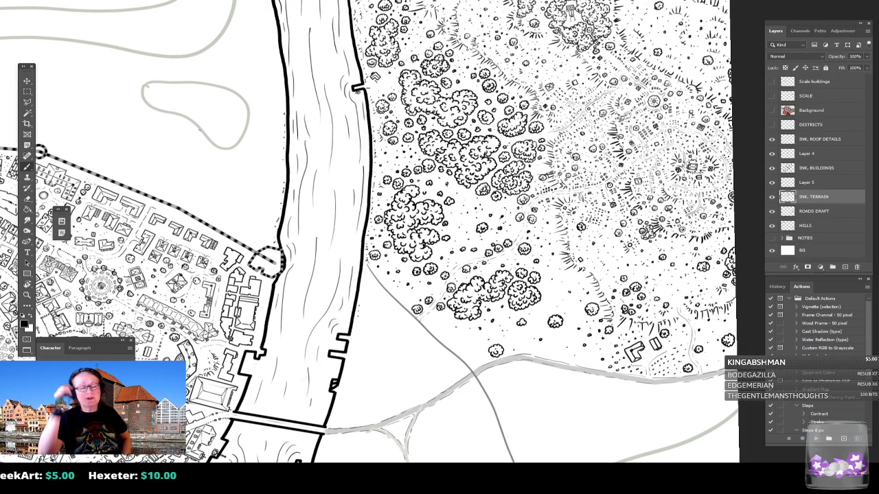
pyautogui.moveTo(405, 186); pyautogui.dragTo(379, 271)
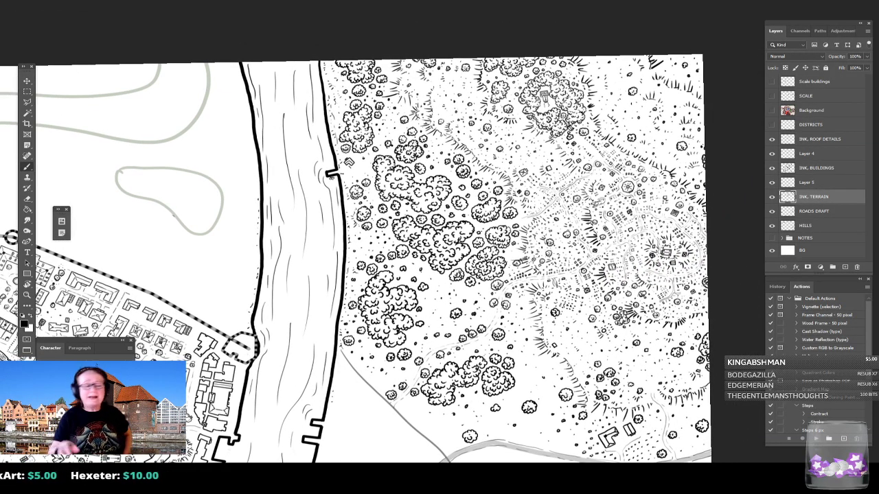
pyautogui.moveTo(575, 81); pyautogui.dragTo(552, 118)
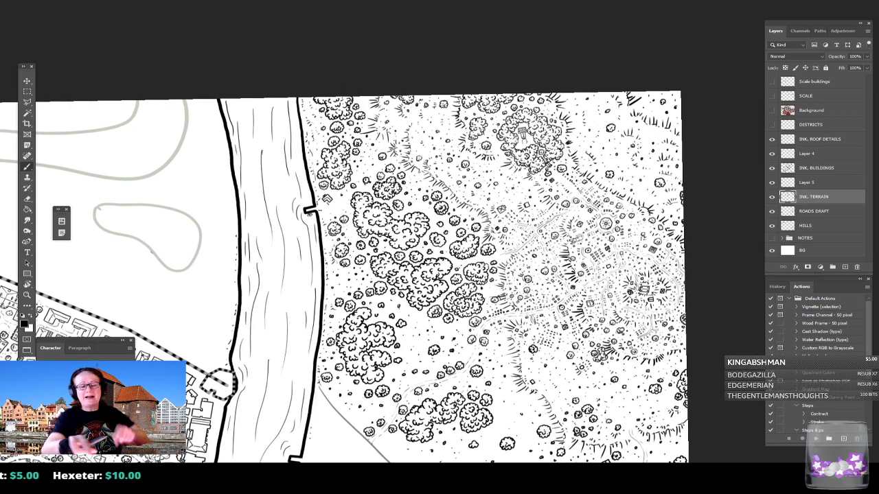
pyautogui.scroll(5, 552, 118)
pyautogui.scroll(-5, 474, 219)
pyautogui.moveTo(474, 220); pyautogui.dragTo(465, 99)
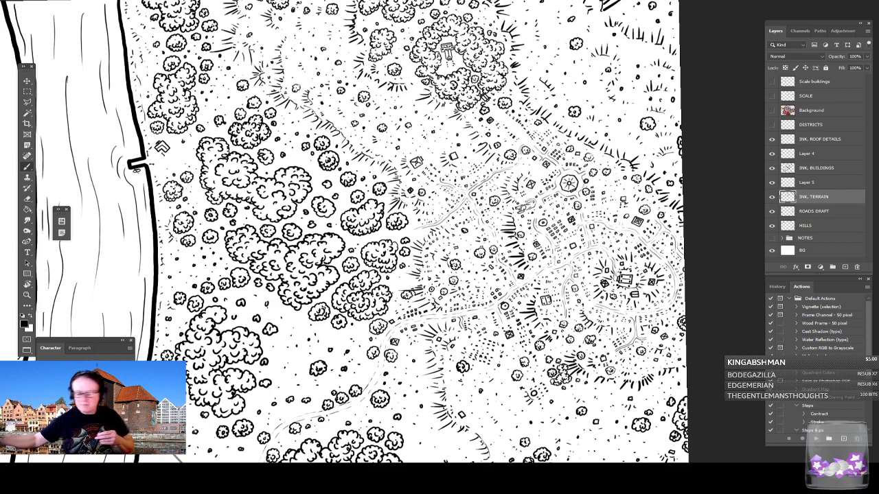
pyautogui.moveTo(412, 329); pyautogui.dragTo(348, 92)
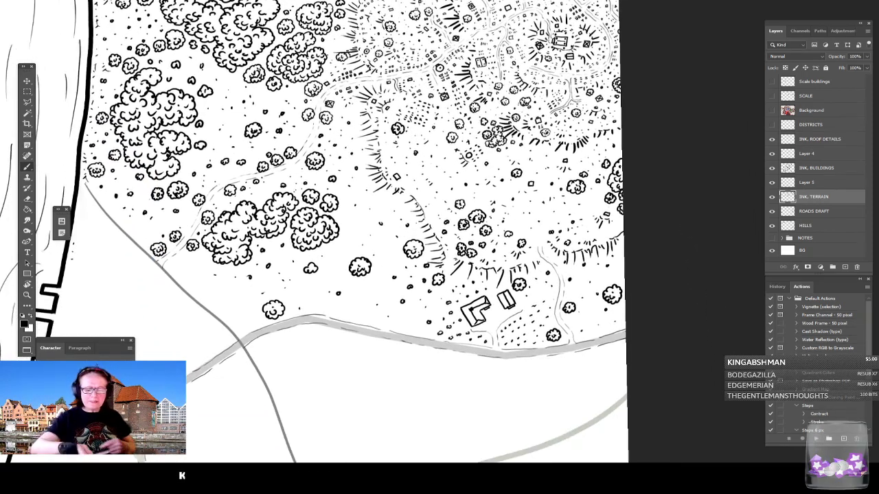
# Ink rows of small bushes and crop dots east of the farmstead's winding track, out to the map's eastern edge.
pyautogui.scroll(3, 575, 322)
pyautogui.moveTo(576, 322); pyautogui.dragTo(527, 357)
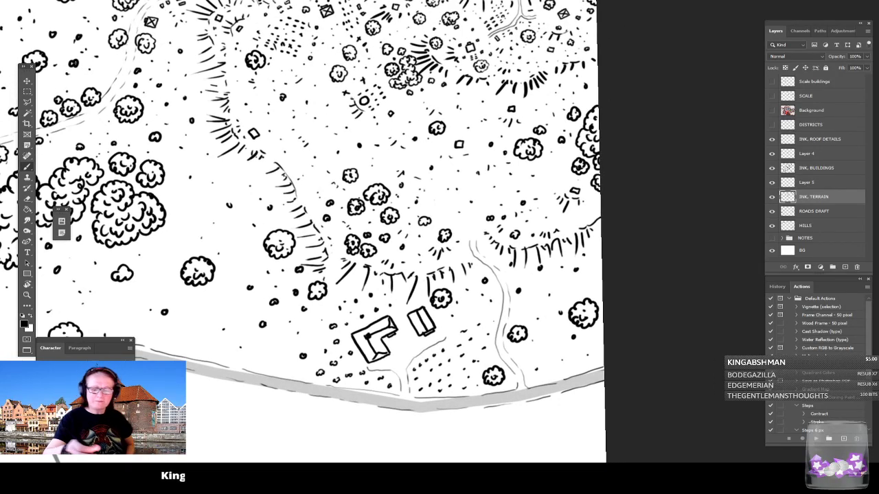
pyautogui.moveTo(518, 299); pyautogui.dragTo(519, 298)
pyautogui.moveTo(518, 313)
pyautogui.mouseDown()
pyautogui.moveTo(530, 317)
pyautogui.moveTo(534, 302)
pyautogui.moveTo(551, 302)
pyautogui.moveTo(544, 348)
pyautogui.moveTo(526, 349)
pyautogui.moveTo(540, 368)
pyautogui.moveTo(554, 367)
pyautogui.mouseUp()
pyautogui.moveTo(561, 351); pyautogui.dragTo(562, 348)
pyautogui.moveTo(565, 335); pyautogui.dragTo(565, 336)
pyautogui.moveTo(555, 290)
pyautogui.mouseDown()
pyautogui.moveTo(559, 277)
pyautogui.moveTo(540, 289)
pyautogui.moveTo(543, 276)
pyautogui.moveTo(525, 276)
pyautogui.mouseUp()
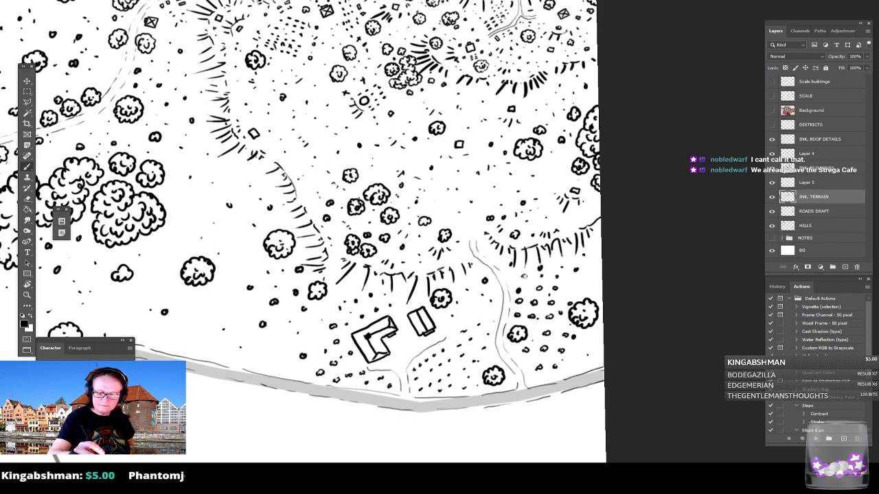
pyautogui.moveTo(573, 291); pyautogui.dragTo(576, 278)
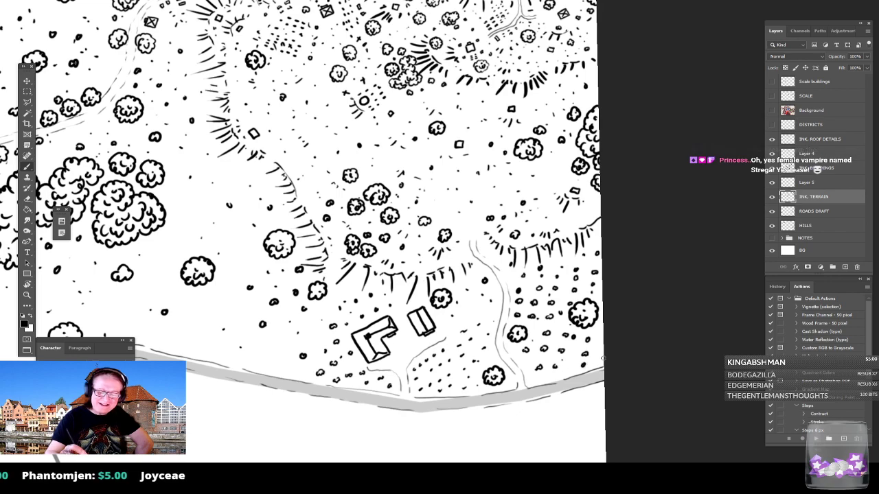
# Ink a planted field of dotted rows just west of the L-shaped farmhouse, north of the main road.
pyautogui.scroll(-2, 584, 353)
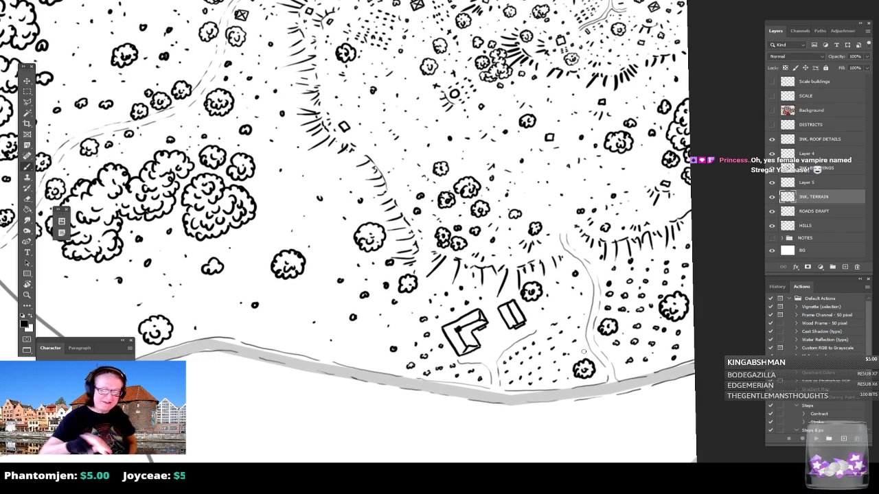
pyautogui.hscroll(-3, 584, 353)
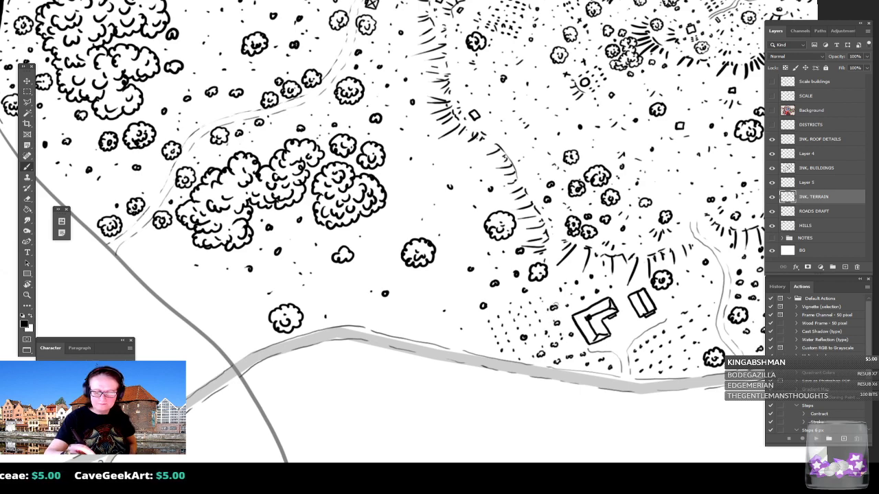
pyautogui.click(562, 310)
pyautogui.click(567, 319)
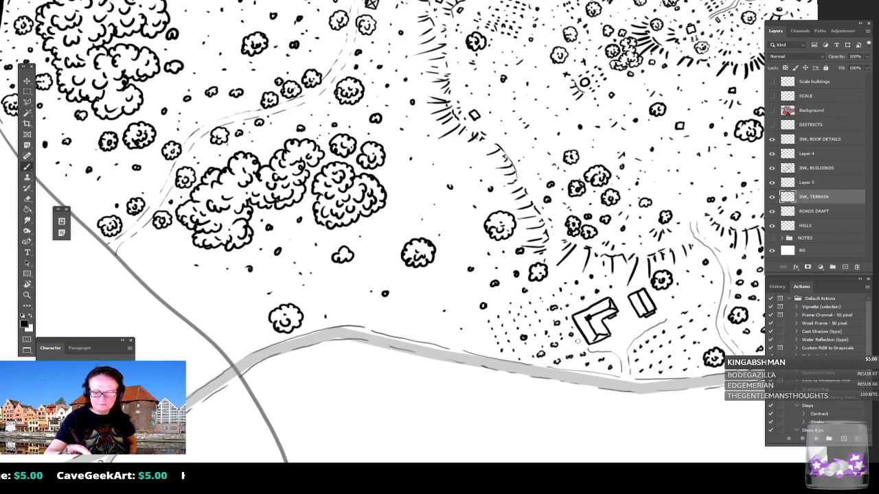
# Border the western side of the dotted field with small bushes down to the road and add a small tree beside it.
pyautogui.scroll(-3, 566, 349)
pyautogui.scroll(-2, 566, 349)
pyautogui.scroll(-4, 566, 348)
pyautogui.scroll(4, 577, 297)
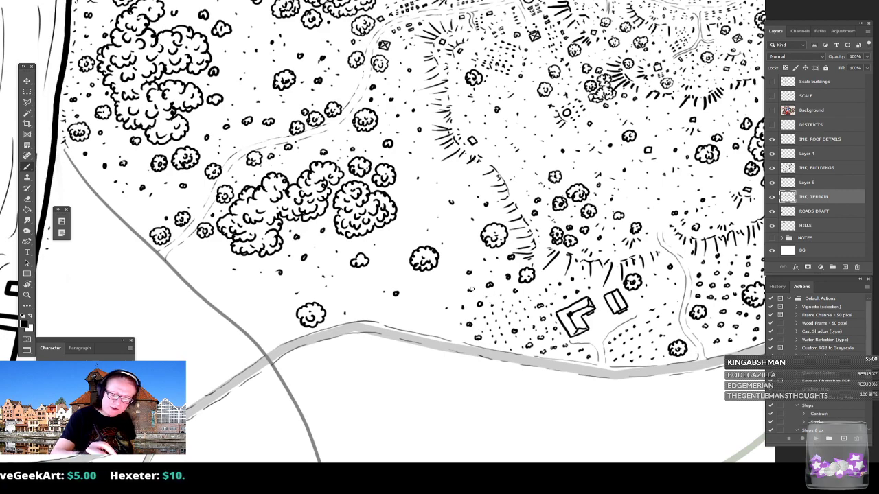
pyautogui.click(457, 282)
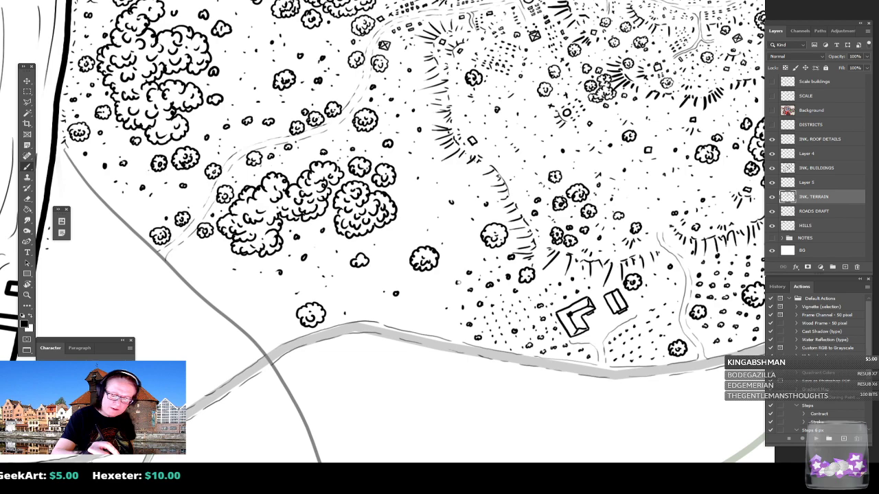
pyautogui.moveTo(445, 299); pyautogui.dragTo(446, 297)
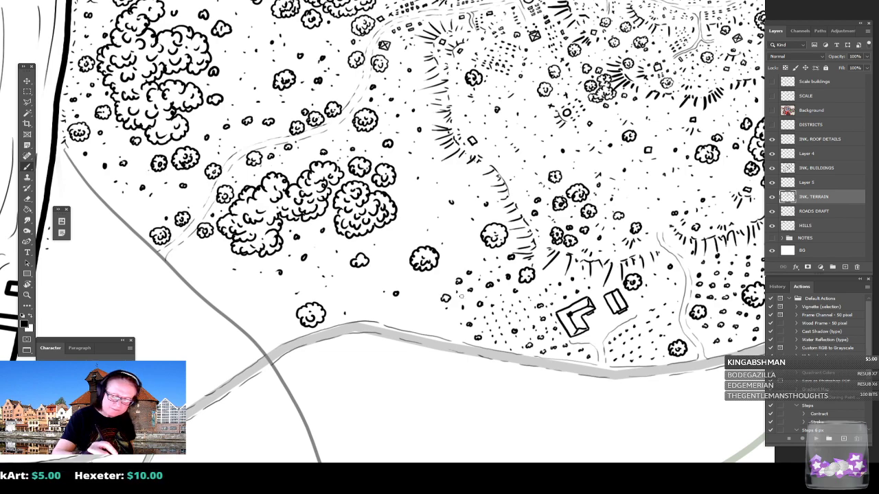
pyautogui.click(448, 322)
pyautogui.click(460, 338)
pyautogui.click(463, 337)
pyautogui.click(476, 340)
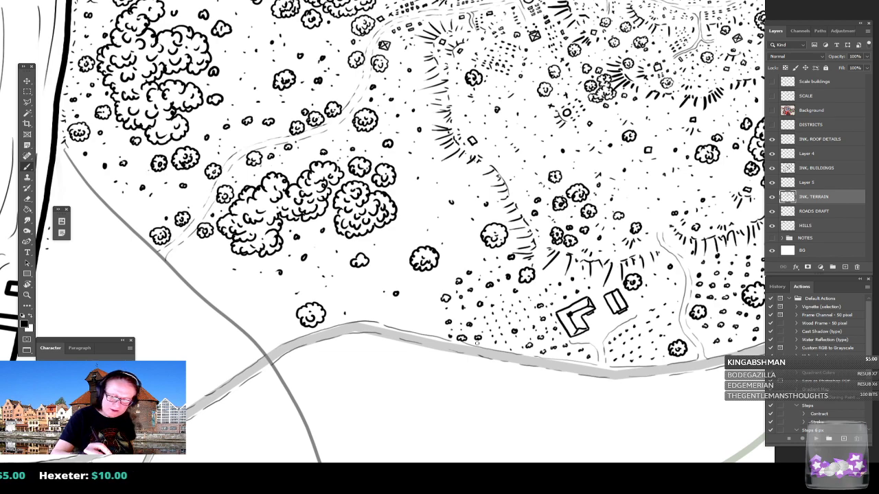
pyautogui.moveTo(426, 310)
pyautogui.mouseDown()
pyautogui.moveTo(434, 320)
pyautogui.moveTo(438, 308)
pyautogui.moveTo(421, 310)
pyautogui.mouseUp()
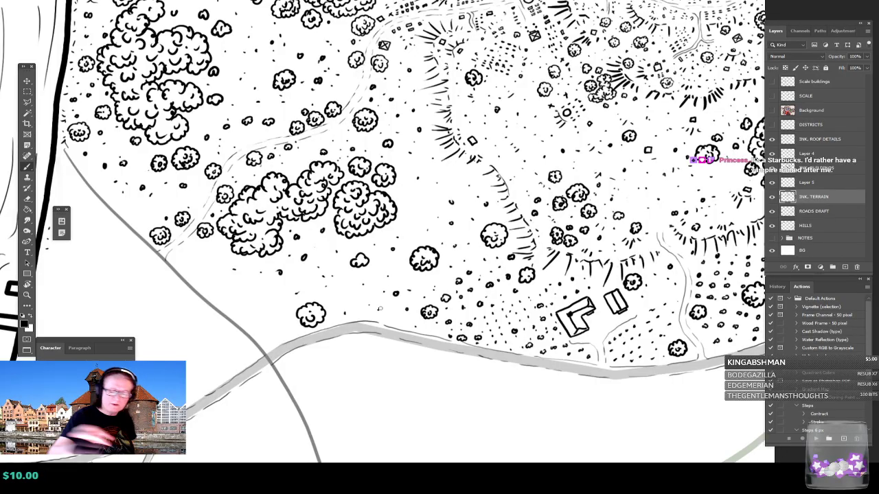
# Review the inked eastern countryside against the walled city and the map as a whole.
pyautogui.scroll(-10, 380, 309)
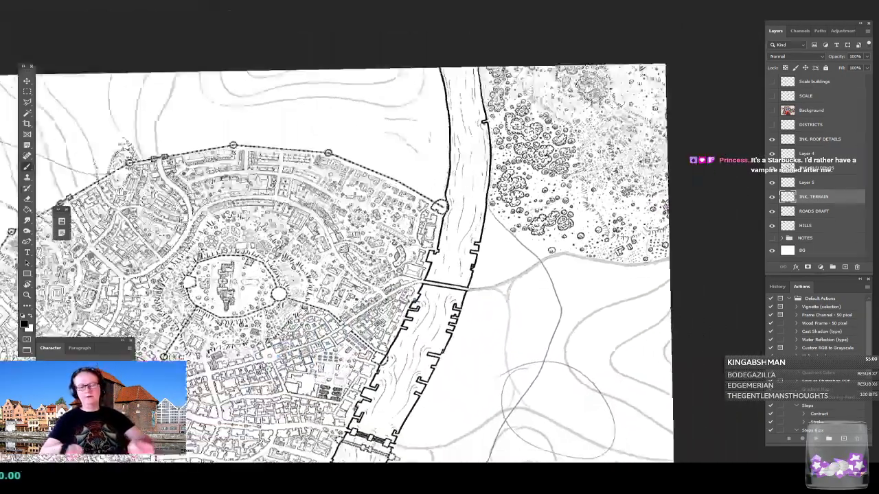
pyautogui.scroll(2, 379, 247)
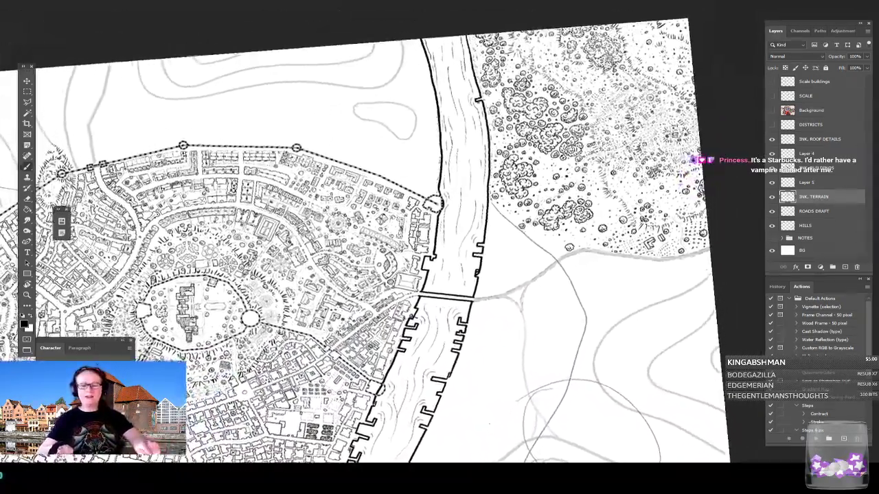
pyautogui.scroll(2, 380, 247)
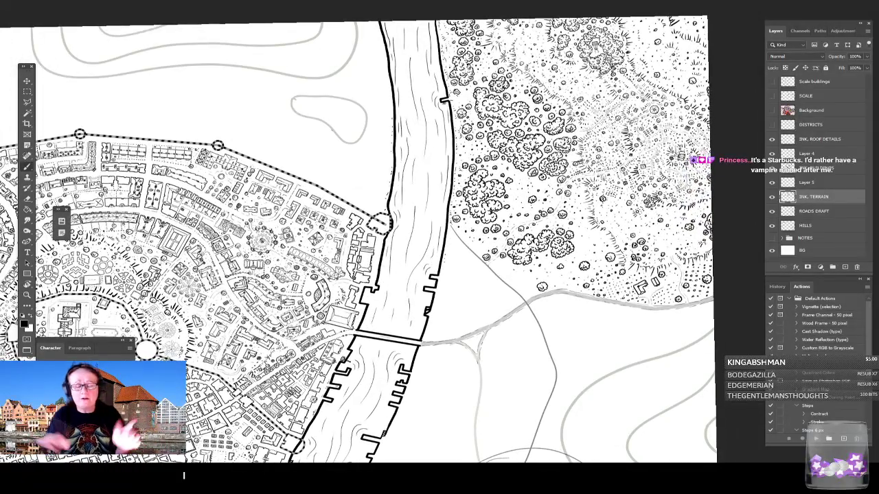
pyautogui.moveTo(426, 233); pyautogui.dragTo(381, 316)
pyautogui.scroll(3, 382, 316)
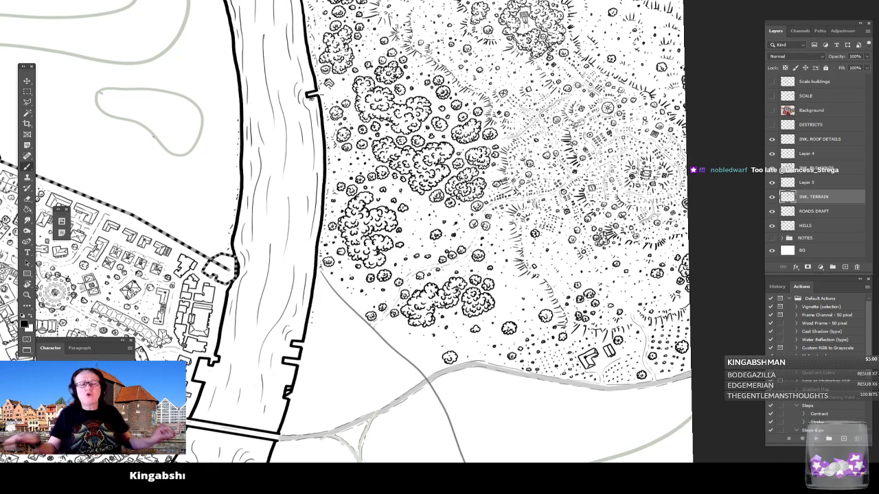
pyautogui.scroll(-6, 440, 247)
pyautogui.moveTo(330, 247); pyautogui.dragTo(507, 252)
pyautogui.moveTo(412, 323); pyautogui.dragTo(504, 186)
pyautogui.scroll(-2, 429, 165)
pyautogui.moveTo(429, 165); pyautogui.dragTo(410, 174)
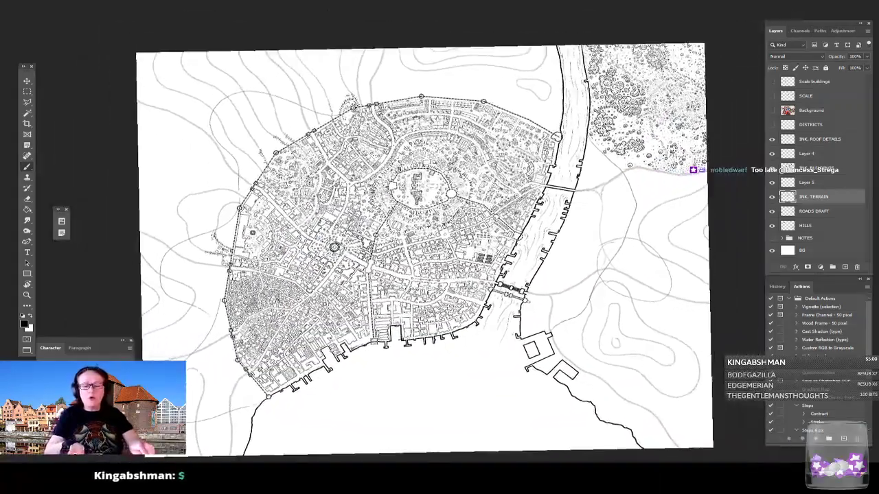
# Compare the empty east bank around the bridges with the finished woods and hill to its north.
pyautogui.scroll(2, 571, 237)
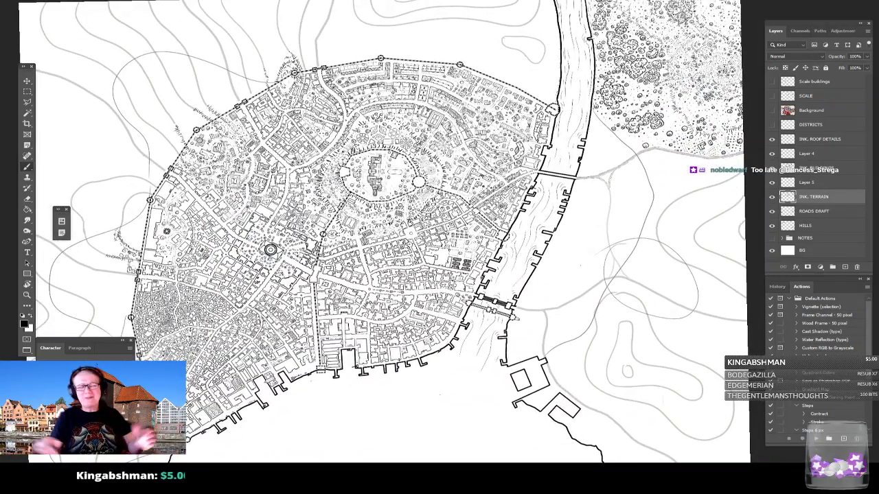
pyautogui.moveTo(549, 237); pyautogui.dragTo(451, 283)
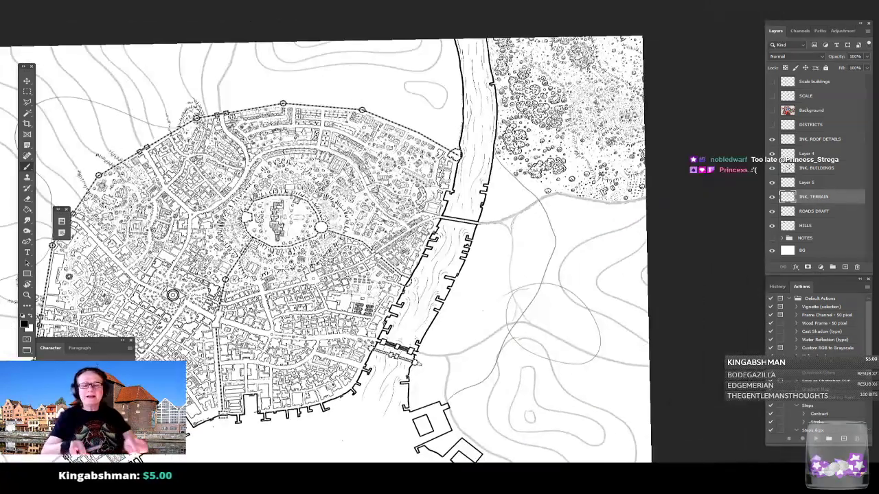
pyautogui.scroll(1, 543, 220)
pyautogui.moveTo(539, 165); pyautogui.dragTo(525, 238)
pyautogui.scroll(2, 526, 211)
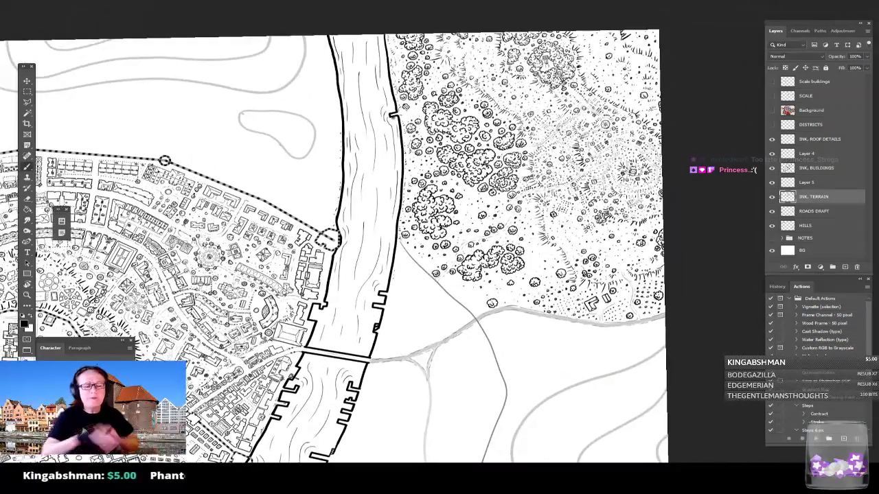
pyautogui.moveTo(481, 220); pyautogui.dragTo(487, 251)
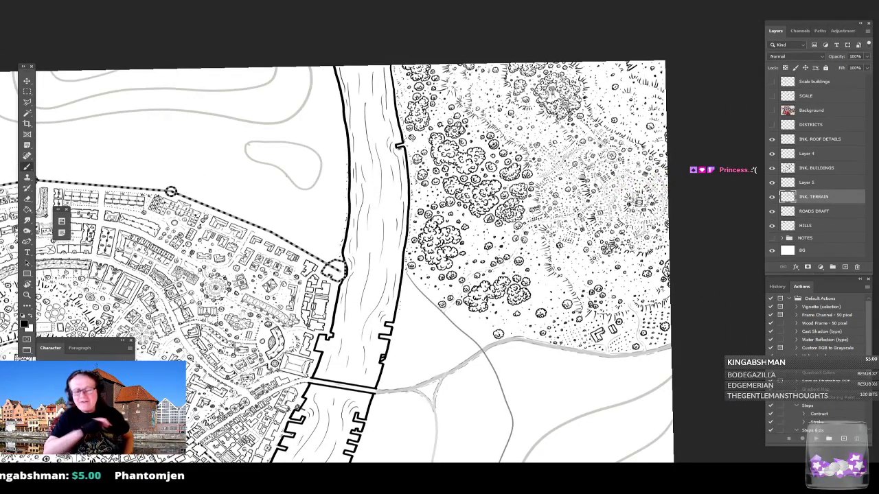
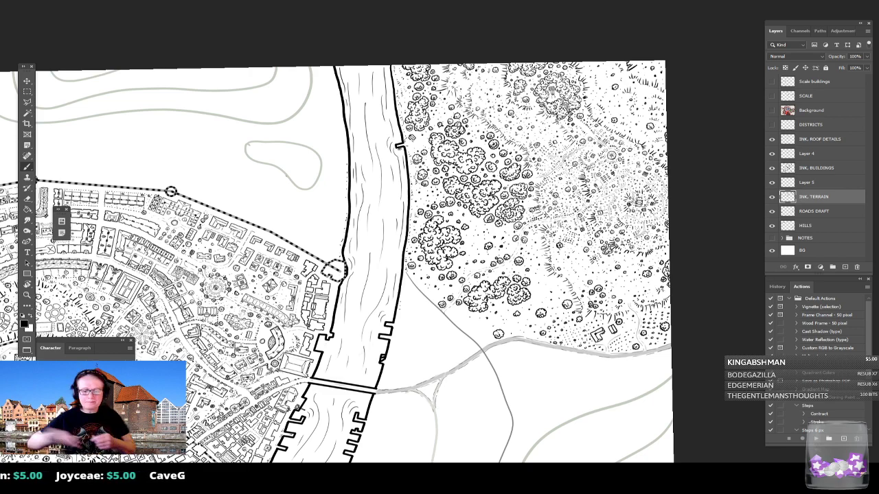
# Make the INK. BUILDINGS layer active for drawing on the river's east bank, just north of the upper bridge.
pyautogui.moveTo(440, 274); pyautogui.dragTo(413, 229)
pyautogui.moveTo(440, 275); pyautogui.dragTo(482, 244)
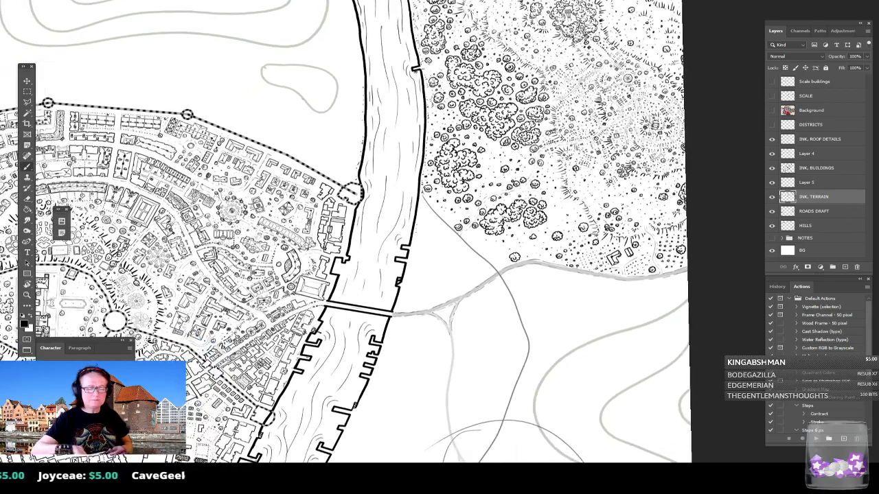
pyautogui.moveTo(439, 302); pyautogui.dragTo(446, 261)
pyautogui.scroll(4, 480, 189)
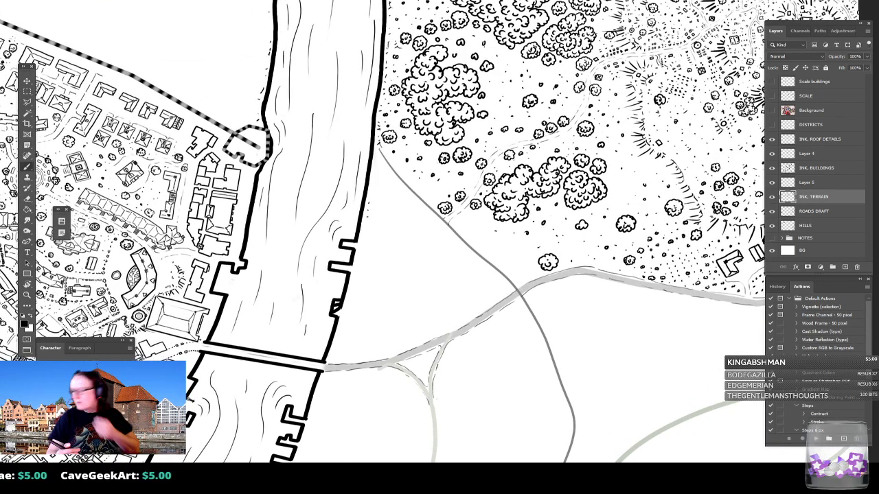
pyautogui.moveTo(439, 274); pyautogui.dragTo(518, 279)
pyautogui.scroll(-2, 594, 330)
pyautogui.scroll(3, 597, 319)
pyautogui.moveTo(384, 380); pyautogui.dragTo(383, 406)
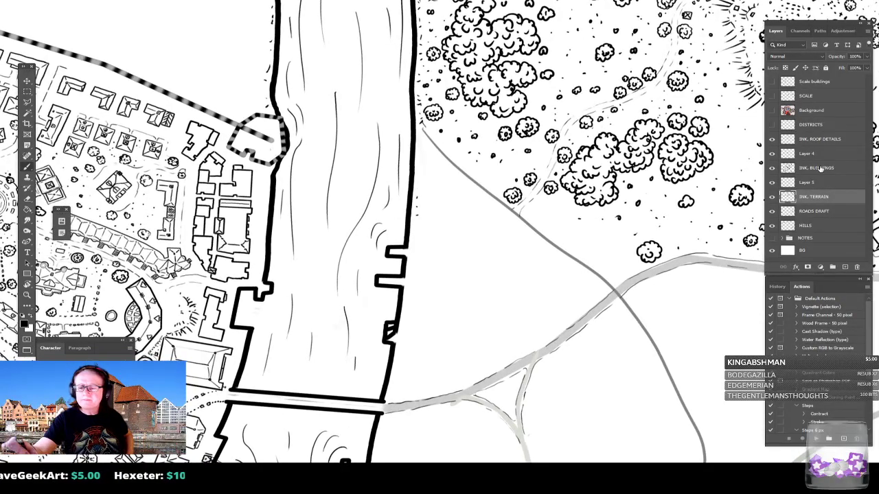
pyautogui.click(820, 169)
pyautogui.moveTo(384, 233); pyautogui.dragTo(442, 267)
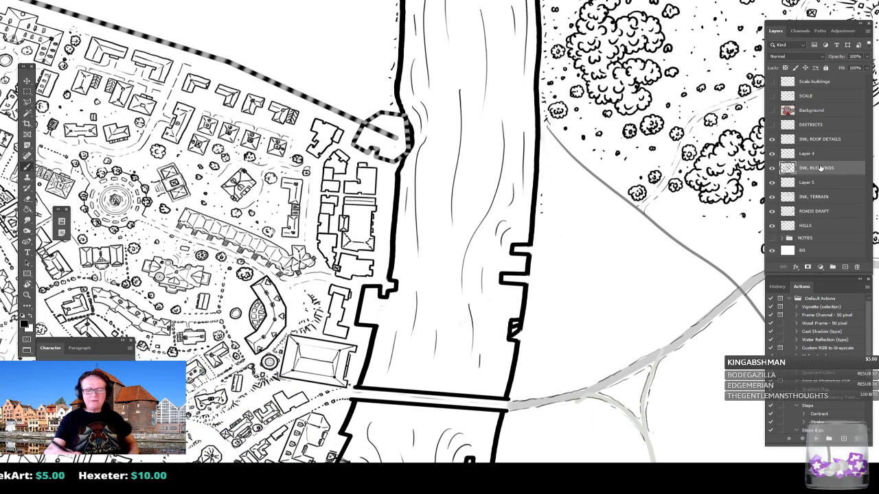
# Ink the outline of a roughly square building with a notched west side beside the small east-bank dock north of the bridge.
pyautogui.moveTo(528, 348); pyautogui.dragTo(581, 350)
pyautogui.hotkey('ctrl', 'z')
pyautogui.scroll(3, 580, 349)
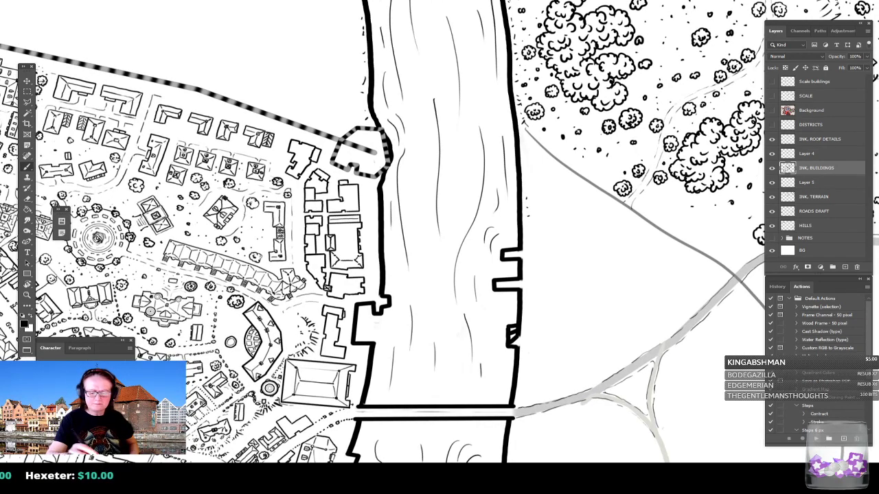
pyautogui.moveTo(529, 355)
pyautogui.mouseDown()
pyautogui.moveTo(589, 354)
pyautogui.moveTo(588, 313)
pyautogui.moveTo(534, 313)
pyautogui.moveTo(530, 347)
pyautogui.moveTo(549, 343)
pyautogui.moveTo(548, 324)
pyautogui.moveTo(536, 324)
pyautogui.moveTo(534, 312)
pyautogui.mouseUp()
pyautogui.press('k')
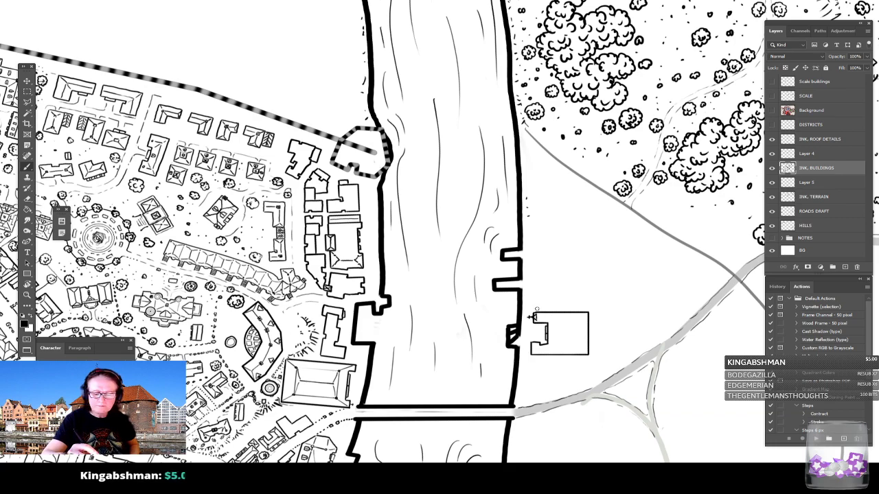
# Ink a second, taller building outline directly north of the square one, with a low extension at its southeast corner.
pyautogui.moveTo(537, 309); pyautogui.dragTo(541, 242)
pyautogui.keyDown('shift'); pyautogui.click(578, 242); pyautogui.keyUp('shift')
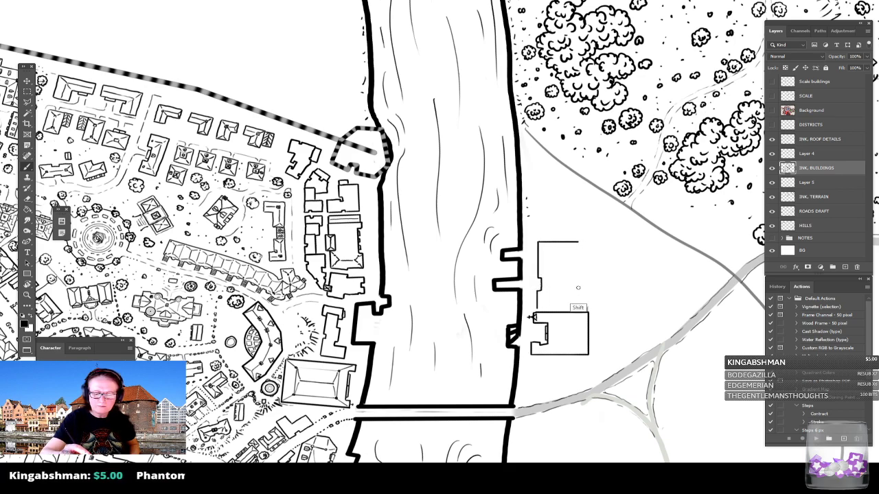
pyautogui.moveTo(578, 242)
pyautogui.mouseDown()
pyautogui.moveTo(576, 295)
pyautogui.moveTo(539, 309)
pyautogui.moveTo(588, 309)
pyautogui.mouseUp()
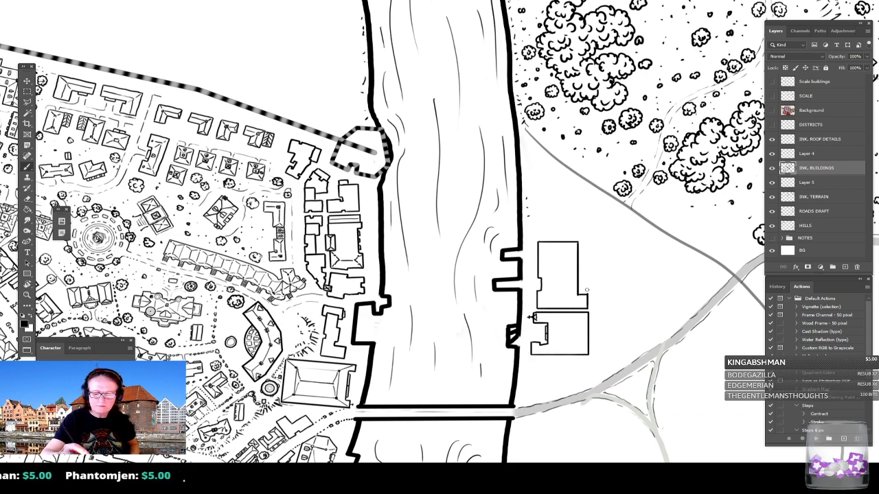
# Ink a vertical row of dots along the tall building's east side, above its low southeast extension.
pyautogui.click(586, 282)
pyautogui.click(587, 278)
pyautogui.click(587, 273)
pyautogui.click(586, 269)
pyautogui.click(586, 264)
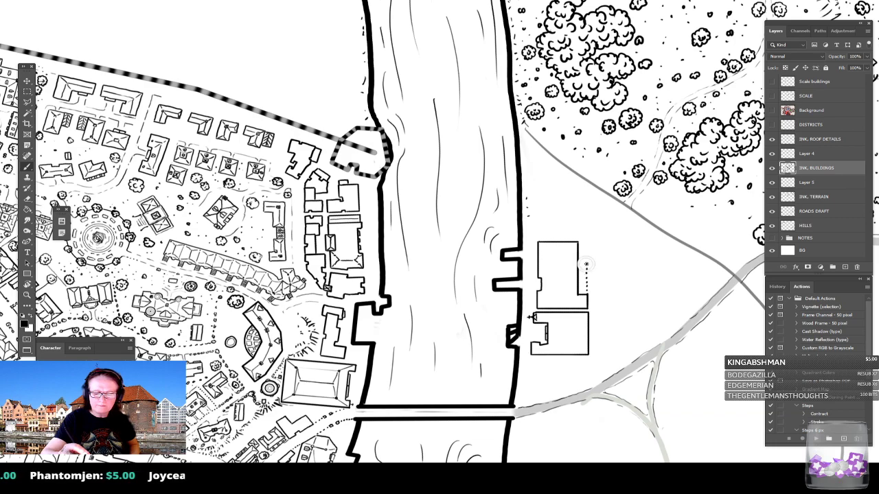
pyautogui.click(586, 255)
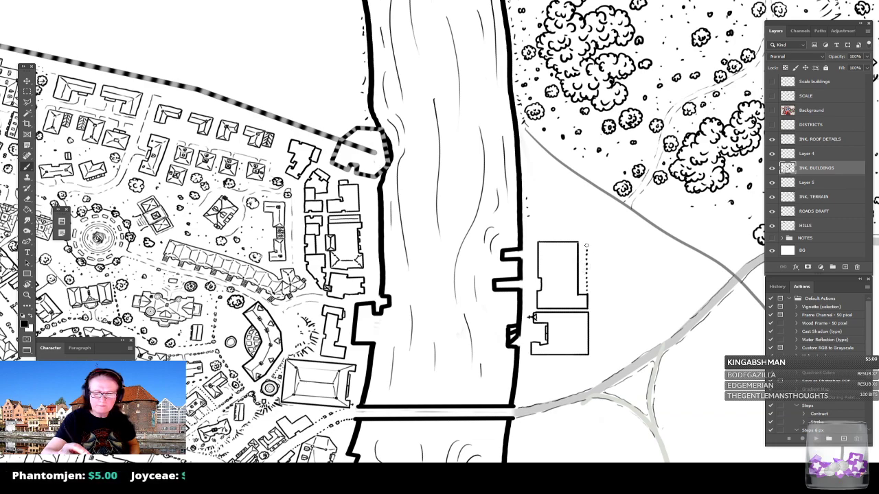
pyautogui.click(586, 243)
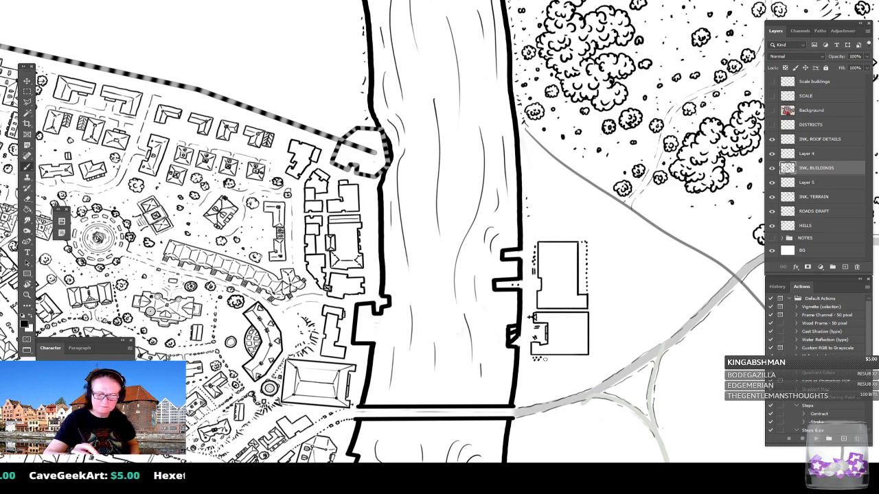
# Ink the outline of a third, smaller building with a cut-out northeast corner and notched west side directly north of the tall one.
pyautogui.moveTo(571, 368); pyautogui.dragTo(507, 346)
pyautogui.moveTo(571, 368); pyautogui.dragTo(565, 376)
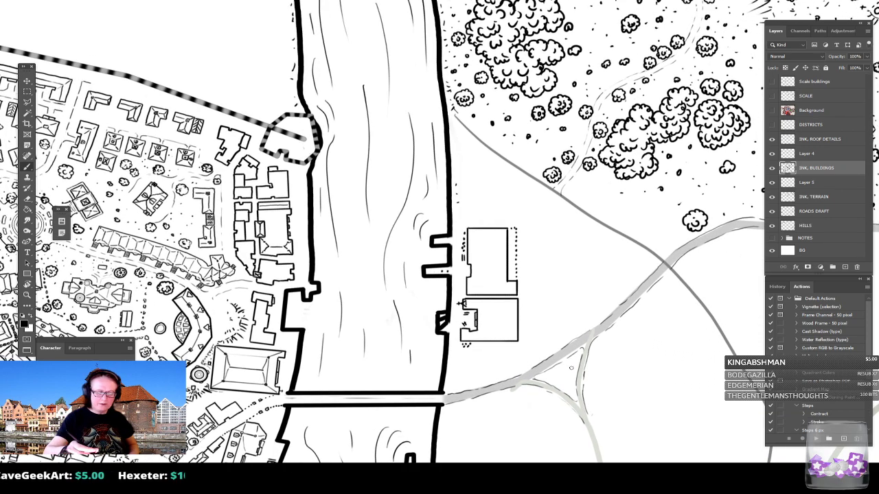
pyautogui.moveTo(571, 368); pyautogui.dragTo(593, 338)
pyautogui.moveTo(571, 368); pyautogui.dragTo(566, 470)
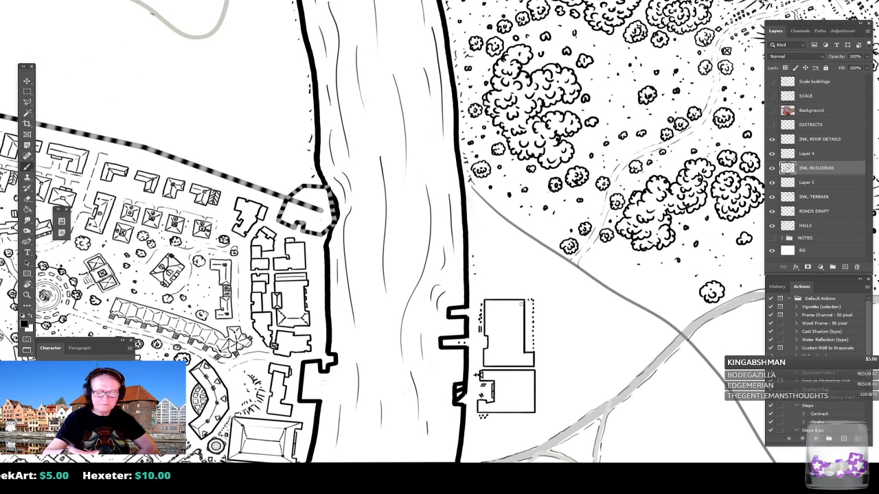
pyautogui.moveTo(482, 265)
pyautogui.mouseDown()
pyautogui.moveTo(484, 295)
pyautogui.moveTo(514, 295)
pyautogui.mouseUp()
pyautogui.moveTo(484, 262)
pyautogui.mouseDown()
pyautogui.moveTo(503, 273)
pyautogui.moveTo(523, 292)
pyautogui.mouseUp()
pyautogui.scroll(2, 520, 293)
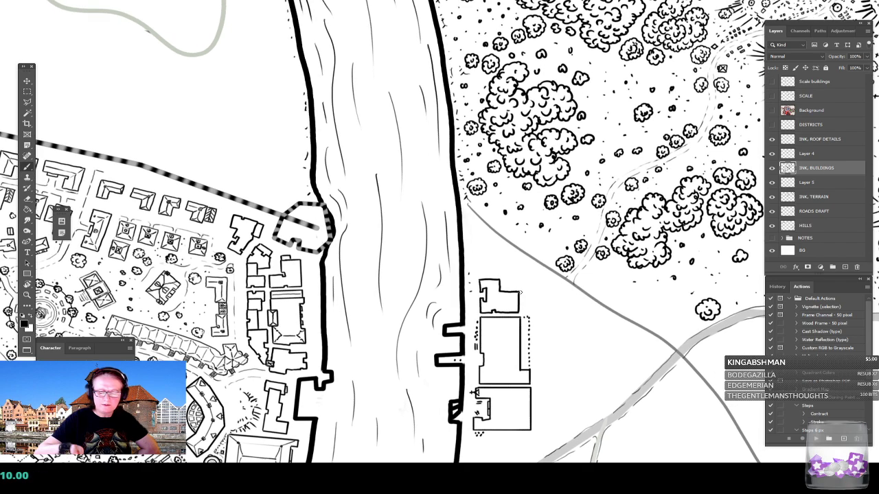
# Ink a fourth building outline farther north with a dotted row along its south side, plus a tiny tilted hut beside the road.
pyautogui.moveTo(469, 263)
pyautogui.mouseDown()
pyautogui.moveTo(472, 289)
pyautogui.moveTo(501, 287)
pyautogui.mouseUp()
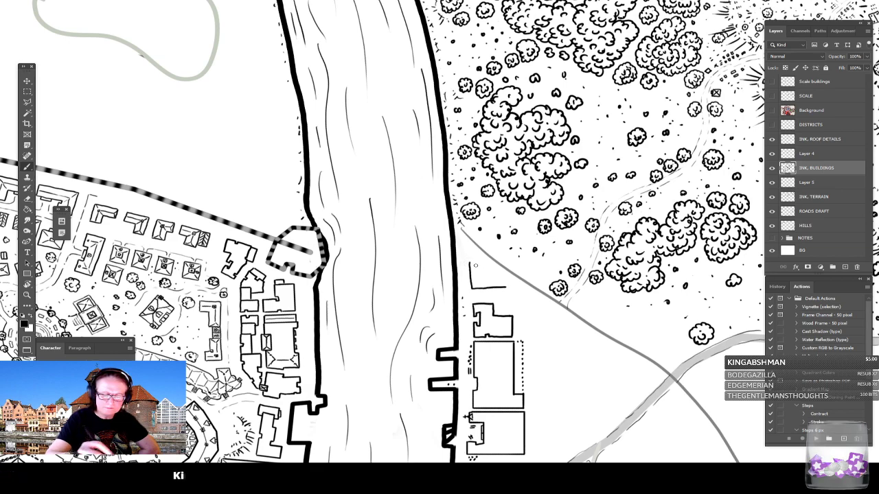
pyautogui.moveTo(470, 262)
pyautogui.mouseDown()
pyautogui.moveTo(497, 264)
pyautogui.moveTo(487, 269)
pyautogui.moveTo(506, 289)
pyautogui.mouseUp()
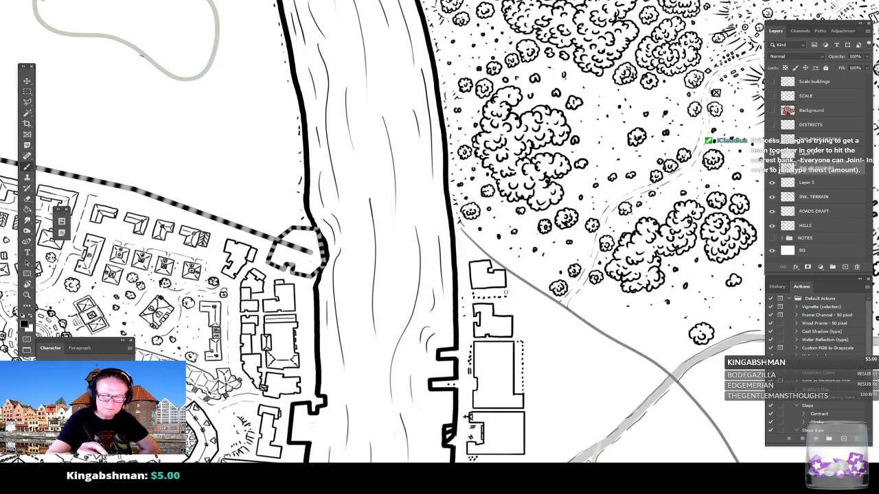
pyautogui.moveTo(507, 290); pyautogui.dragTo(507, 162)
pyautogui.moveTo(550, 342); pyautogui.dragTo(494, 341)
pyautogui.moveTo(575, 140); pyautogui.dragTo(628, 141)
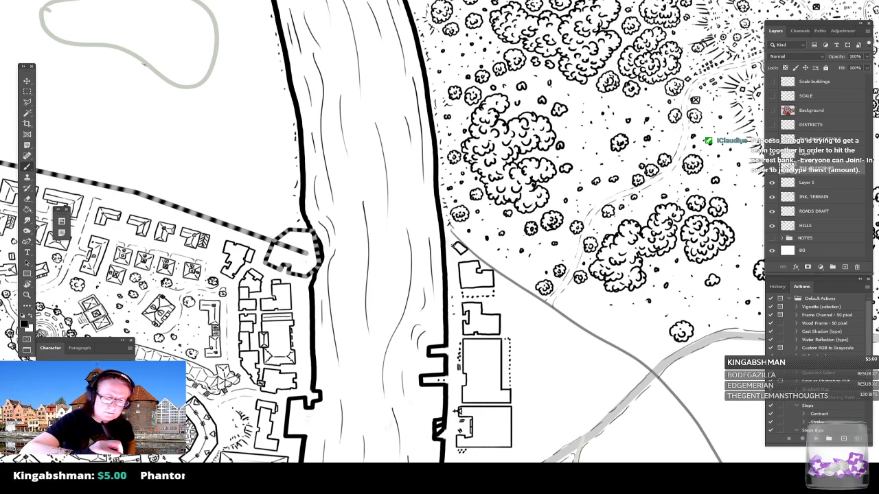
# On the INK. ROOF DETAILS layer, draw a hipped roof on the square building with a dot at each end of its ridge.
pyautogui.moveTo(439, 275); pyautogui.dragTo(514, 228)
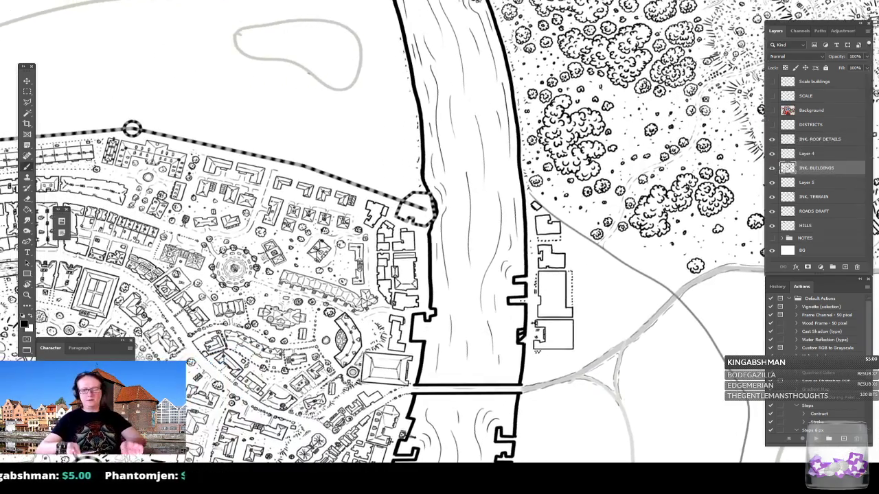
pyautogui.scroll(3, 562, 323)
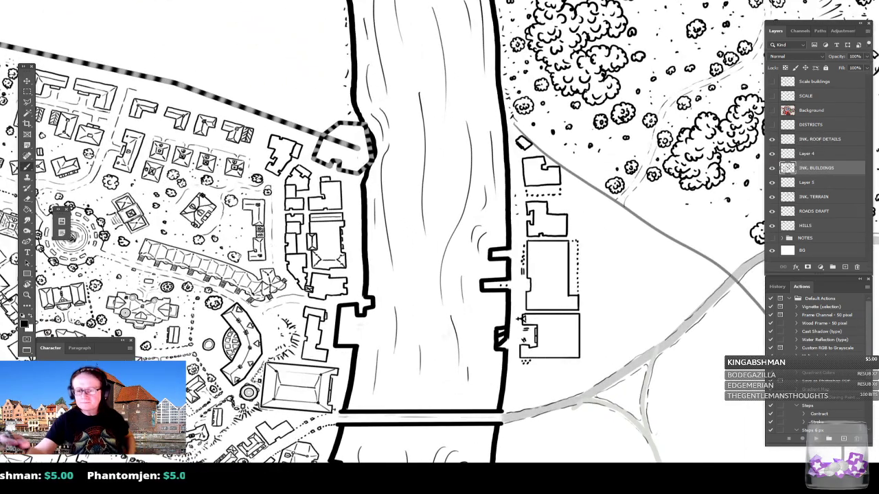
pyautogui.click(821, 139)
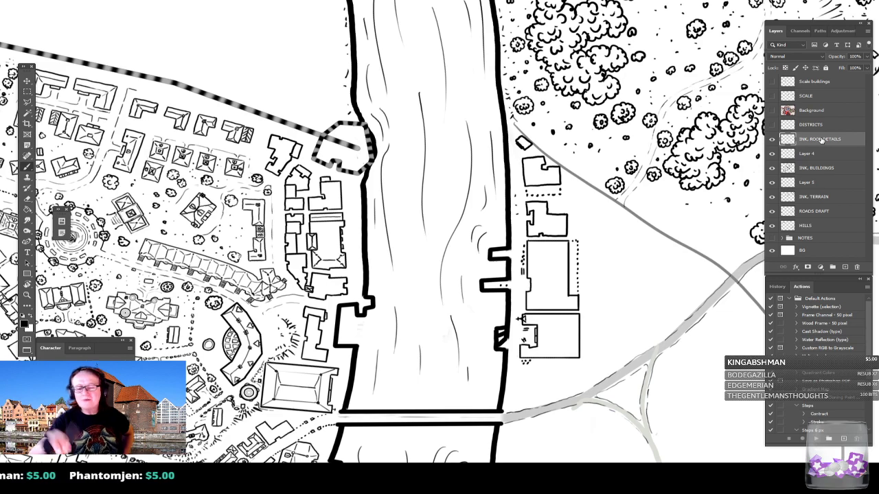
pyautogui.scroll(2, 526, 345)
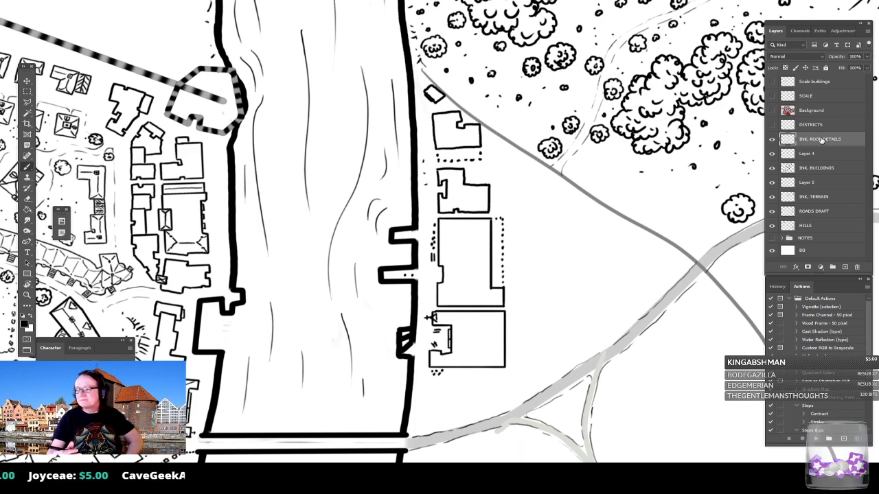
pyautogui.click(461, 339)
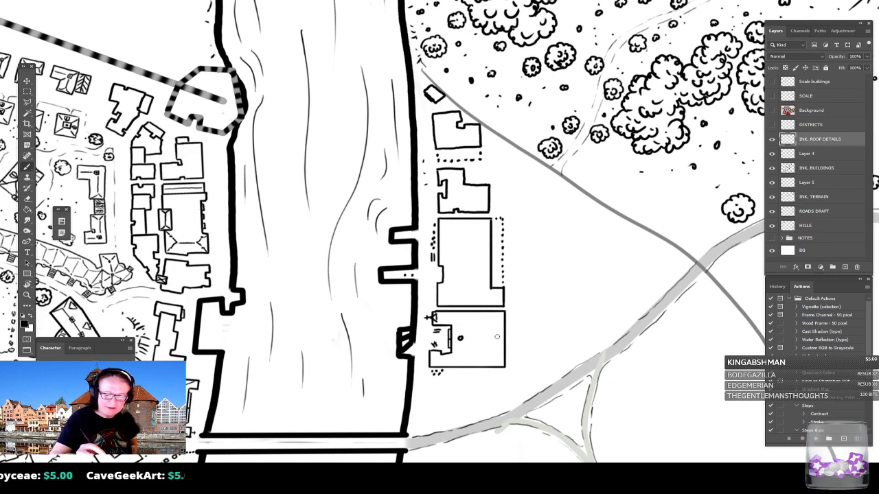
pyautogui.click(493, 337)
pyautogui.keyDown('shift'); pyautogui.click(461, 338); pyautogui.keyUp('shift')
pyautogui.moveTo(494, 339); pyautogui.dragTo(504, 364)
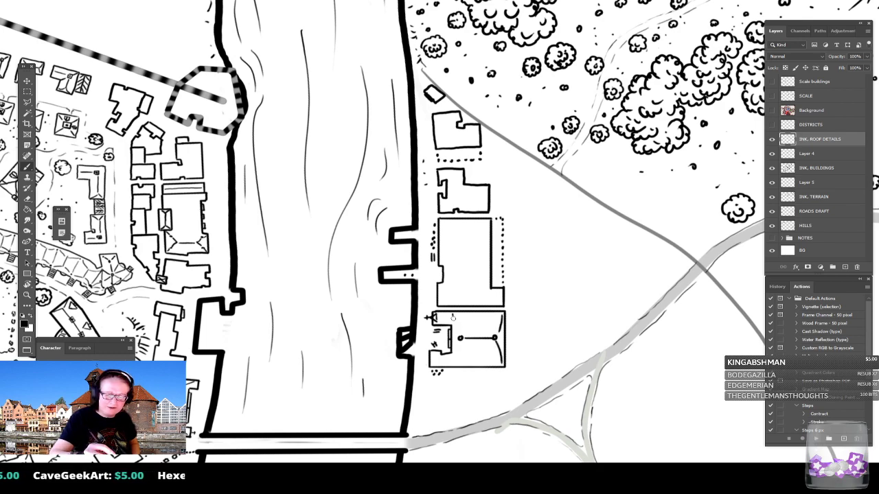
pyautogui.moveTo(460, 338); pyautogui.dragTo(451, 362)
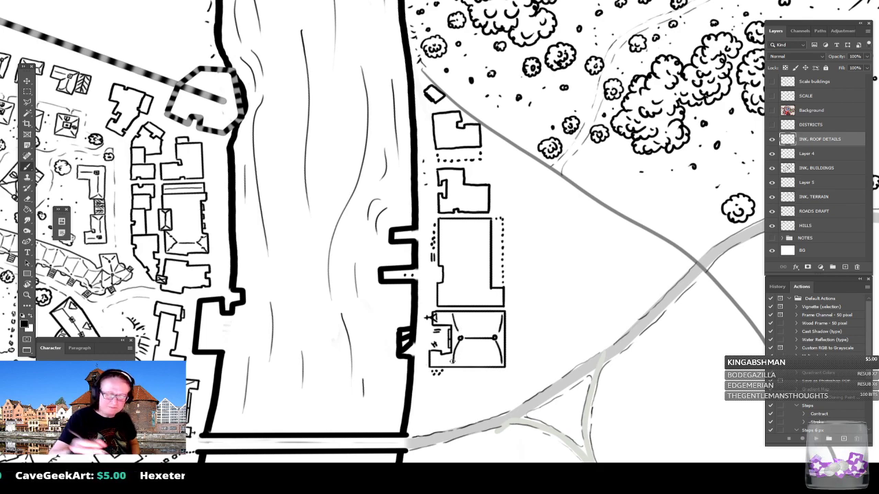
# Fill the tall building's roof with parallel east-west ridge lines and slanted strokes in a herringbone pattern.
pyautogui.scroll(3, 452, 362)
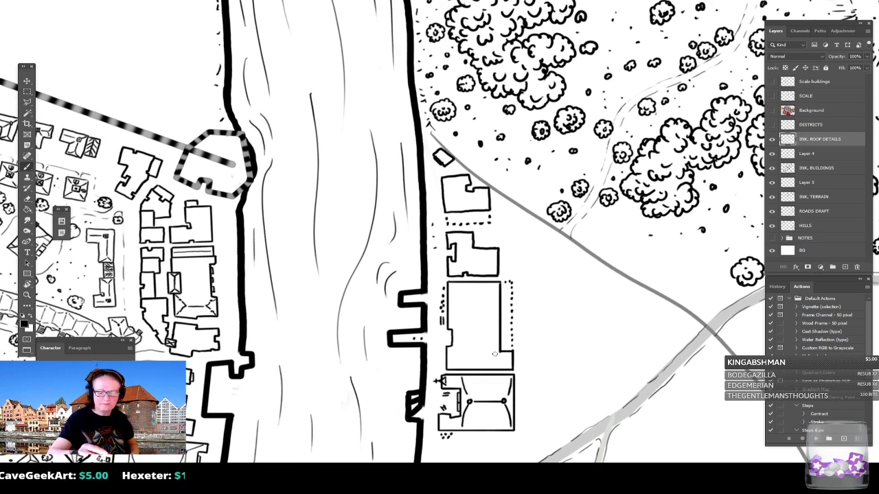
pyautogui.moveTo(454, 359)
pyautogui.mouseDown()
pyautogui.moveTo(504, 359)
pyautogui.moveTo(461, 335)
pyautogui.moveTo(480, 338)
pyautogui.moveTo(457, 337)
pyautogui.mouseUp()
pyautogui.hotkey('ctrl', 'z')
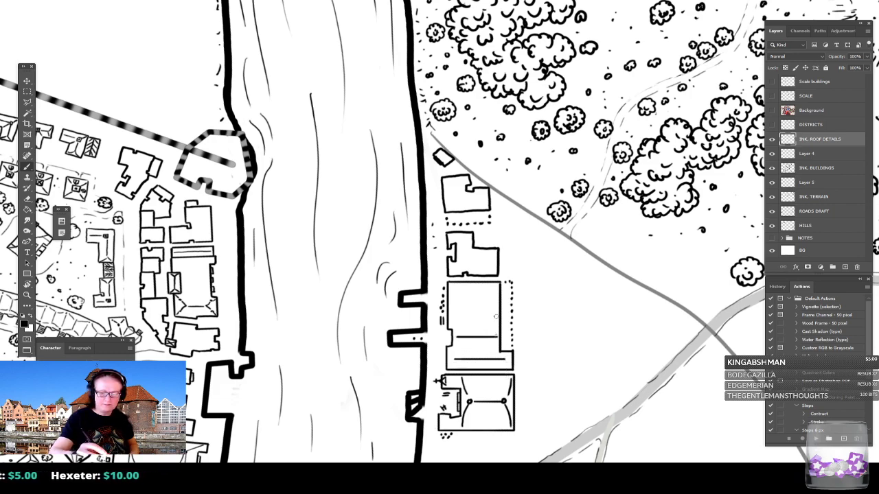
pyautogui.moveTo(495, 316)
pyautogui.mouseDown()
pyautogui.moveTo(453, 315)
pyautogui.moveTo(492, 298)
pyautogui.moveTo(452, 299)
pyautogui.moveTo(450, 289)
pyautogui.moveTo(489, 293)
pyautogui.moveTo(492, 284)
pyautogui.moveTo(497, 298)
pyautogui.moveTo(457, 300)
pyautogui.moveTo(451, 309)
pyautogui.moveTo(500, 299)
pyautogui.moveTo(455, 313)
pyautogui.moveTo(485, 315)
pyautogui.mouseUp()
pyautogui.moveTo(500, 306)
pyautogui.mouseDown()
pyautogui.moveTo(496, 320)
pyautogui.moveTo(450, 328)
pyautogui.moveTo(458, 328)
pyautogui.mouseUp()
pyautogui.moveTo(479, 316)
pyautogui.mouseDown()
pyautogui.moveTo(467, 327)
pyautogui.moveTo(477, 327)
pyautogui.mouseUp()
pyautogui.moveTo(494, 315); pyautogui.dragTo(488, 321)
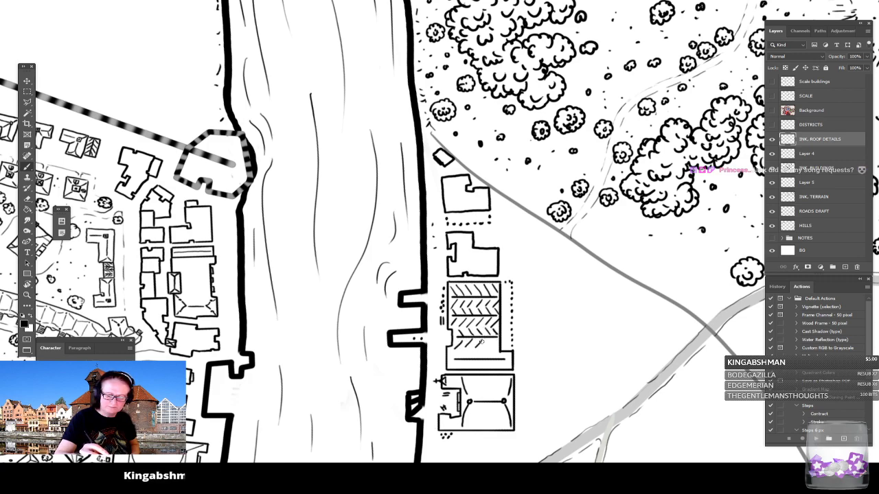
pyautogui.moveTo(464, 347)
pyautogui.mouseDown()
pyautogui.moveTo(471, 356)
pyautogui.moveTo(499, 356)
pyautogui.moveTo(482, 368)
pyautogui.moveTo(513, 368)
pyautogui.moveTo(512, 228)
pyautogui.mouseUp()
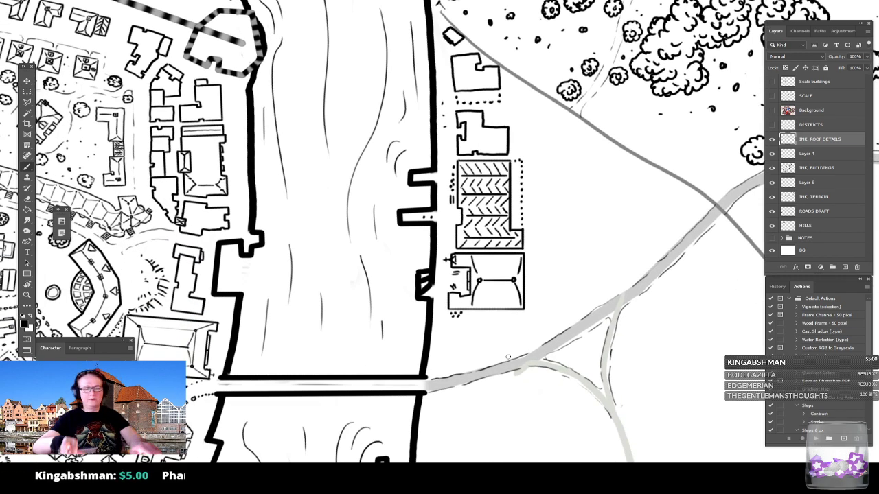
# Draw the hipped roof ridge and corner lines on the third building, north of the herringbone-roofed one.
pyautogui.scroll(-5, 510, 358)
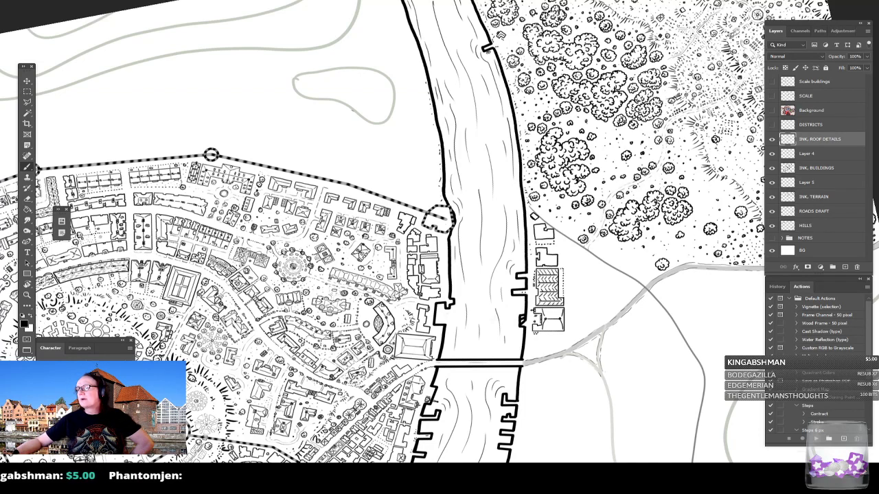
pyautogui.scroll(4, 576, 288)
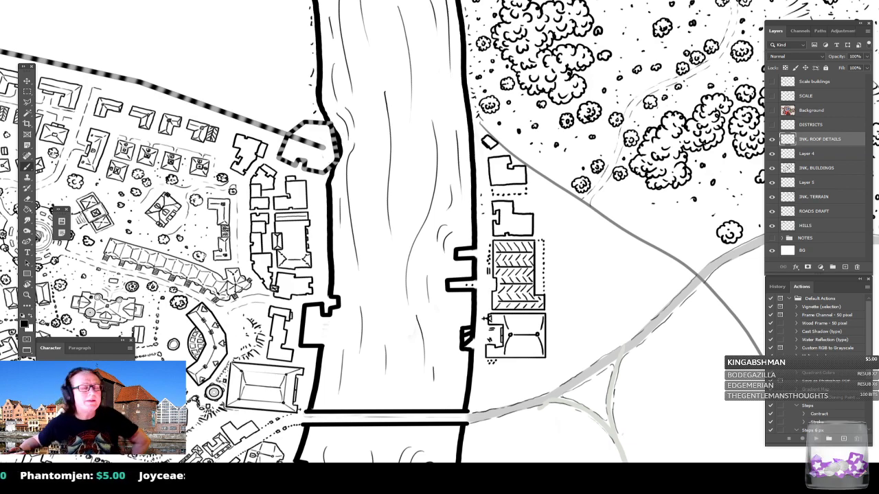
pyautogui.moveTo(550, 269); pyautogui.dragTo(510, 319)
pyautogui.scroll(4, 509, 309)
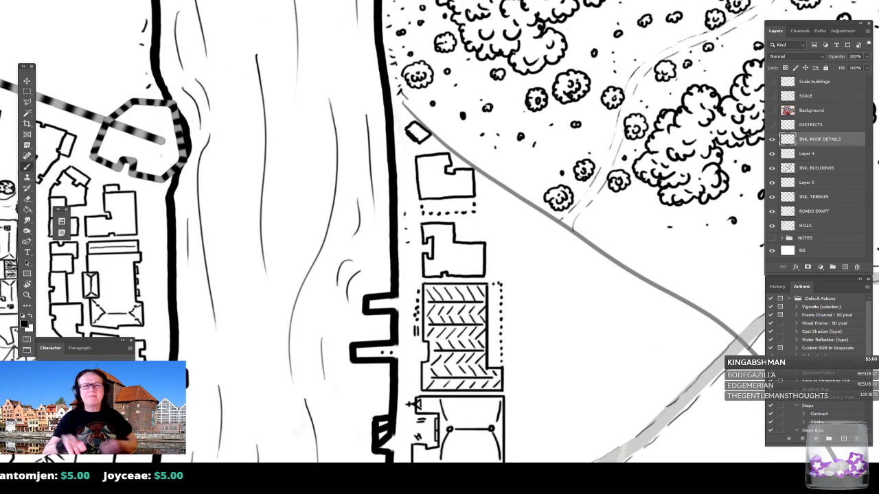
pyautogui.moveTo(467, 261); pyautogui.dragTo(506, 281)
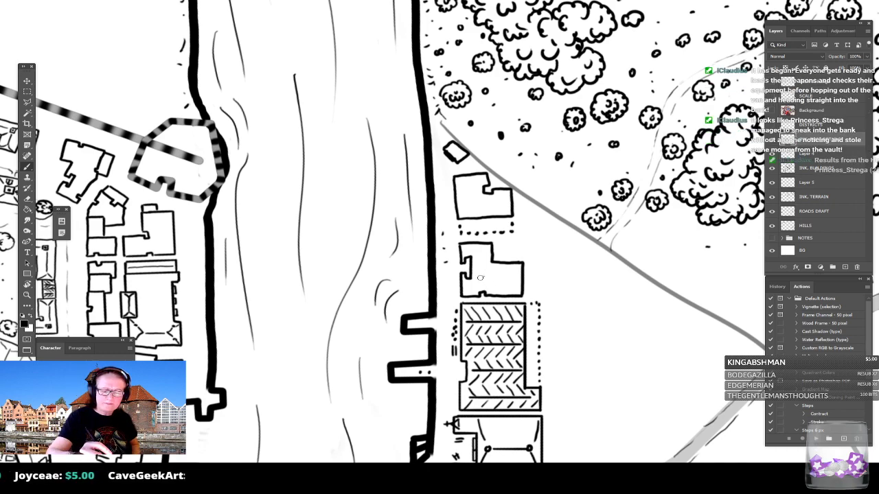
pyautogui.moveTo(478, 277)
pyautogui.mouseDown()
pyautogui.moveTo(520, 265)
pyautogui.moveTo(518, 294)
pyautogui.mouseUp()
pyautogui.moveTo(471, 261); pyautogui.dragTo(474, 289)
# Draw an L-shaped ridge with hip lines on the roof of the fourth building, just south of the tiny hut.
pyautogui.scroll(2, 476, 290)
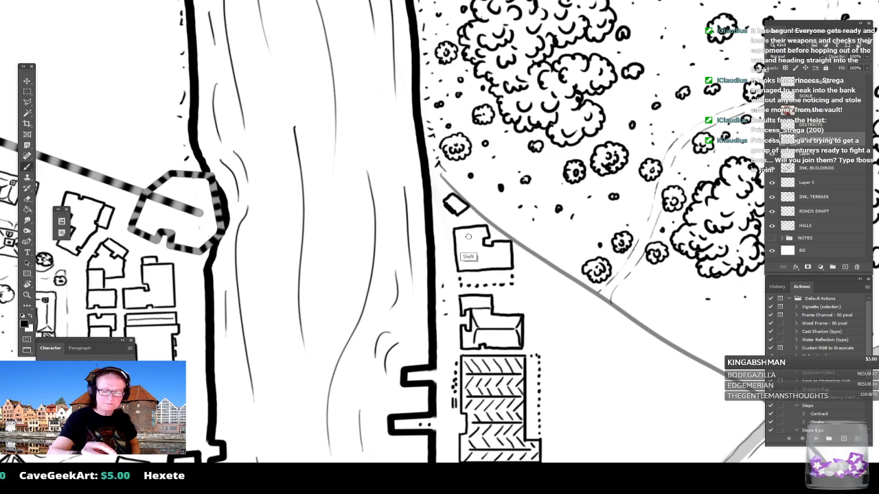
pyautogui.moveTo(468, 233); pyautogui.dragTo(469, 248)
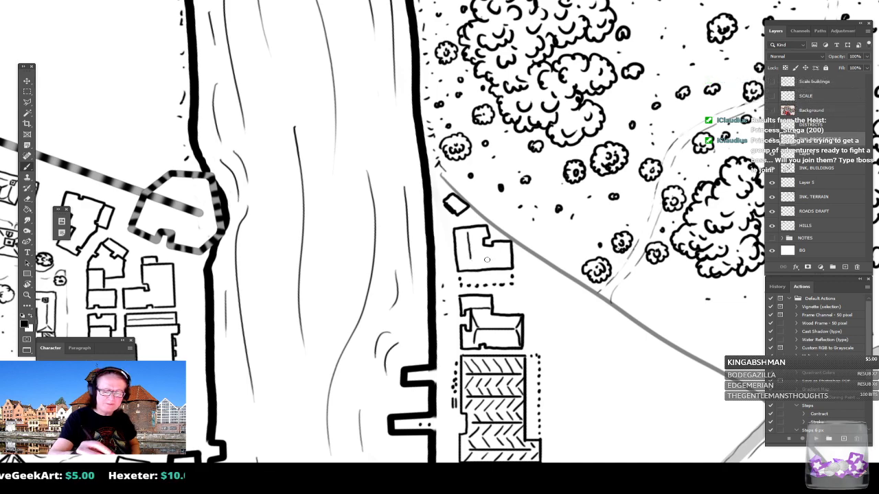
pyautogui.moveTo(470, 251)
pyautogui.mouseDown()
pyautogui.moveTo(510, 245)
pyautogui.moveTo(510, 268)
pyautogui.mouseUp()
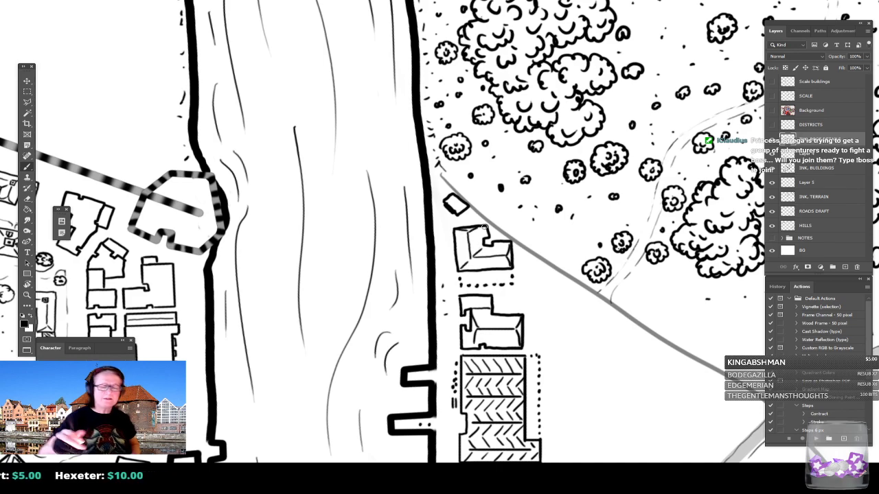
pyautogui.moveTo(473, 230); pyautogui.dragTo(455, 144)
# Shade the roof of the tiny tilted hut beside the road with short hatching strokes.
pyautogui.hotkey('ctrl', '-')
pyautogui.moveTo(455, 261); pyautogui.dragTo(445, 164)
pyautogui.moveTo(440, 234)
pyautogui.mouseDown()
pyautogui.moveTo(445, 221)
pyautogui.moveTo(443, 248)
pyautogui.mouseUp()
pyautogui.hotkey('ctrl', '-')
pyautogui.moveTo(460, 158); pyautogui.dragTo(439, 337)
pyautogui.hotkey('ctrl', '+')
pyautogui.moveTo(381, 263)
pyautogui.mouseDown()
pyautogui.moveTo(392, 272)
pyautogui.moveTo(377, 268)
pyautogui.mouseUp()
pyautogui.moveTo(384, 265); pyautogui.dragTo(382, 273)
pyautogui.moveTo(388, 269); pyautogui.dragTo(388, 270)
pyautogui.moveTo(390, 264); pyautogui.dragTo(382, 265)
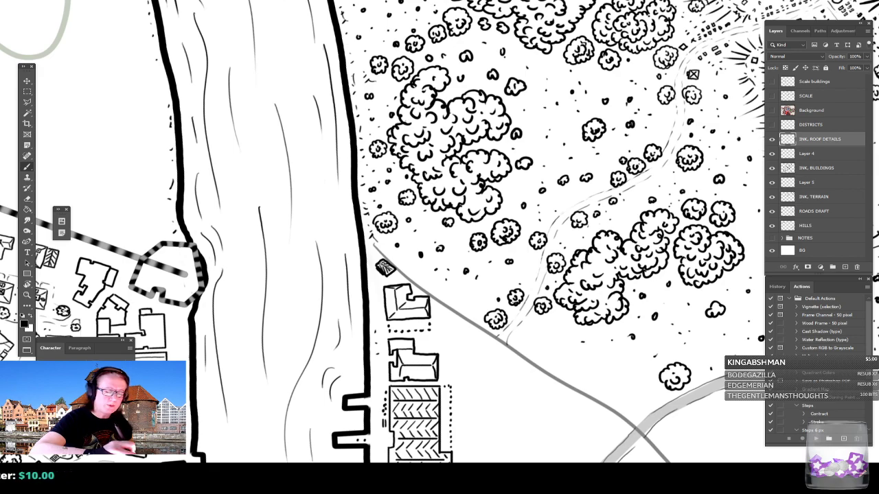
# Make the INK. BUILDINGS layer active again for more building outlines on the east bank.
pyautogui.moveTo(343, 422); pyautogui.dragTo(381, 263)
pyautogui.moveTo(259, 355); pyautogui.dragTo(248, 390)
pyautogui.scroll(5, 518, 260)
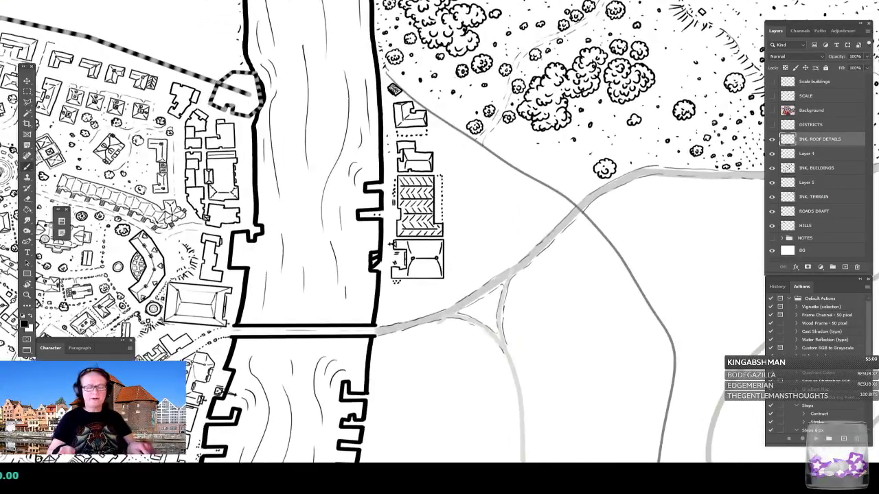
pyautogui.click(815, 198)
pyautogui.click(818, 170)
# Examine the river banks and docks around the bridge to find room for more east-bank buildings.
pyautogui.scroll(1, 383, 232)
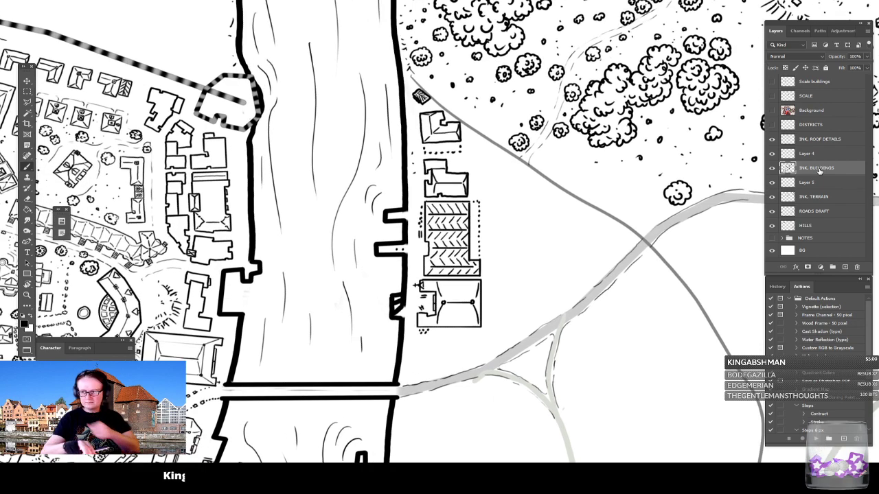
pyautogui.scroll(-1, 382, 232)
pyautogui.scroll(1, 383, 232)
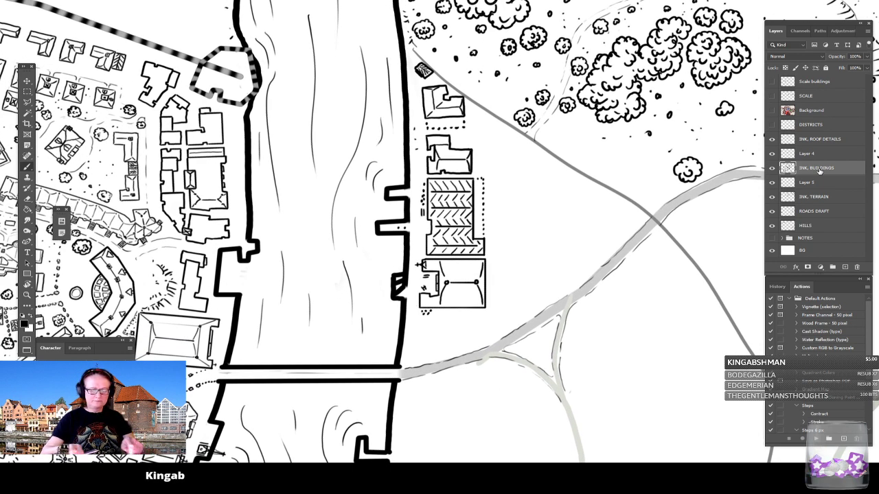
pyautogui.scroll(1, 382, 232)
pyautogui.scroll(3, 383, 232)
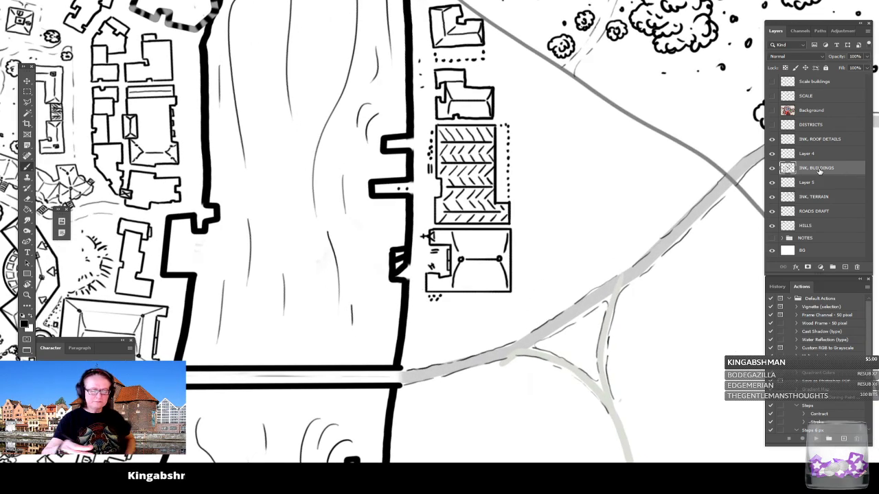
pyautogui.hscroll(-3, 382, 232)
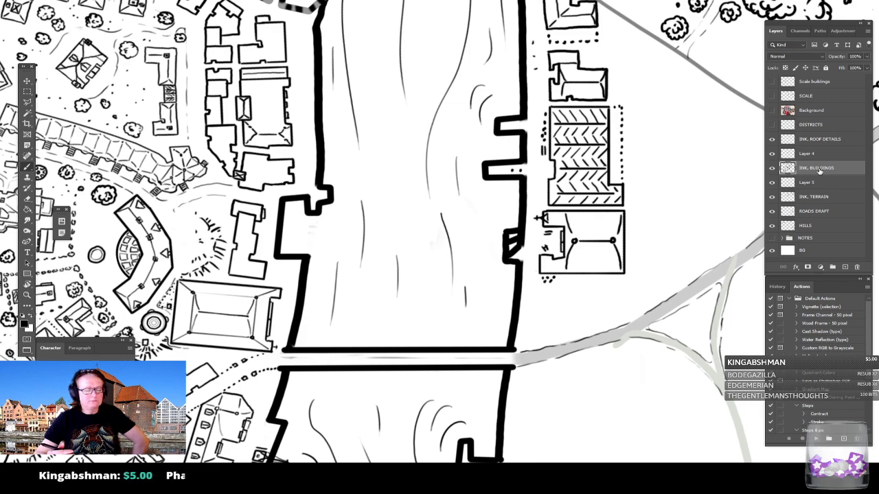
pyautogui.moveTo(412, 288); pyautogui.dragTo(499, 128)
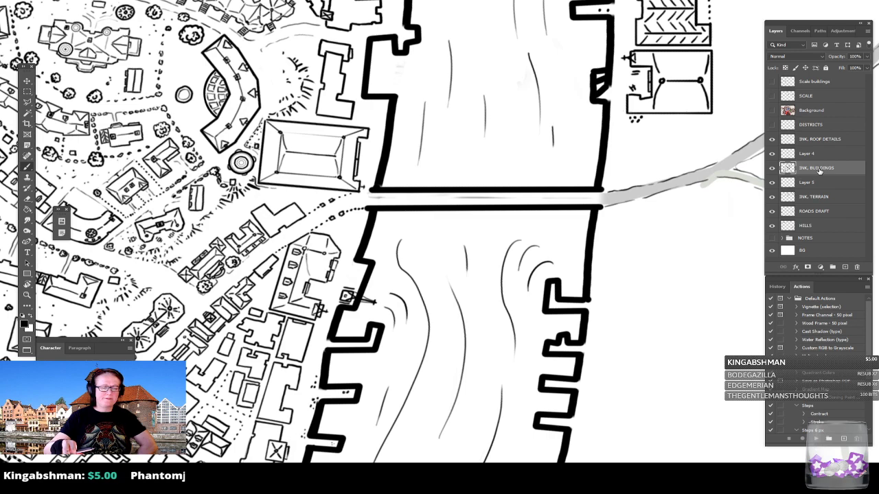
pyautogui.moveTo(664, 235); pyautogui.dragTo(542, 412)
pyautogui.scroll(2, 543, 412)
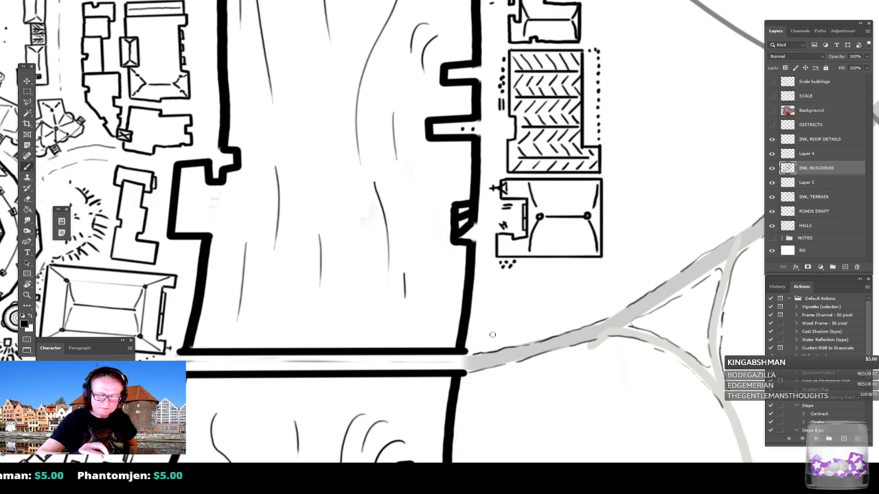
# On the INK. BUILDINGS layer, outline a building with a notched north side along the road just east of the bridge.
pyautogui.moveTo(489, 333); pyautogui.dragTo(501, 344)
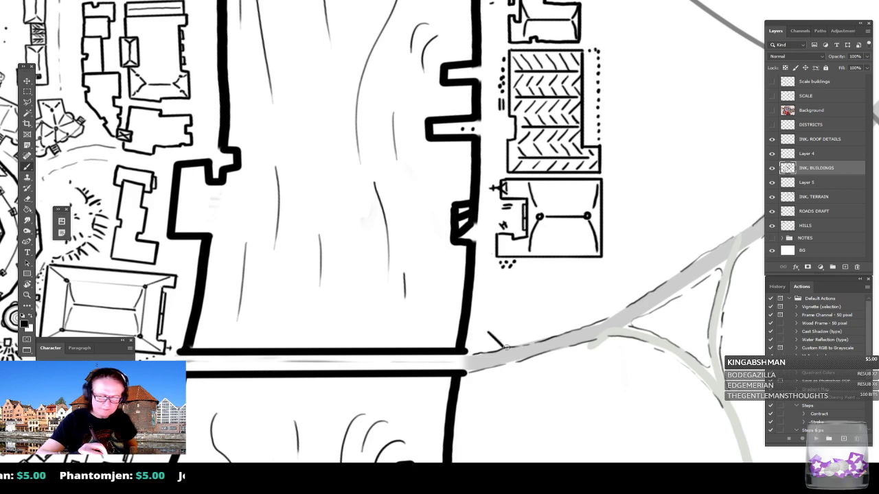
pyautogui.click(824, 197)
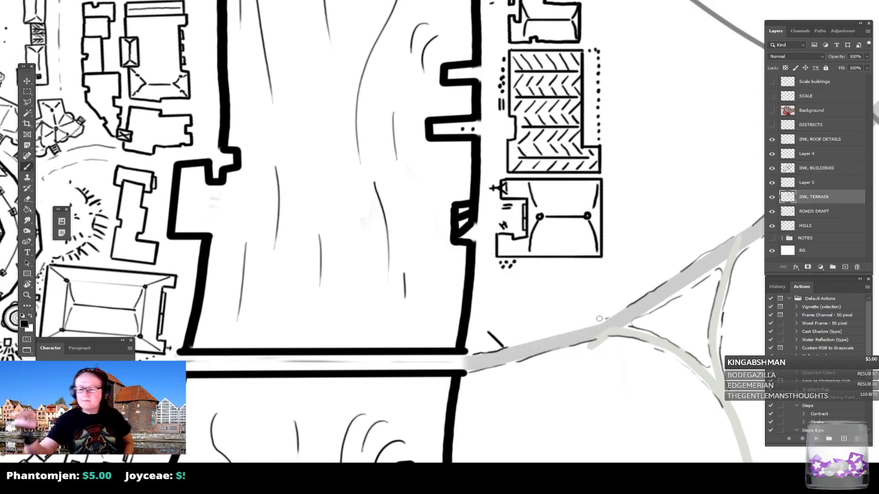
pyautogui.click(815, 174)
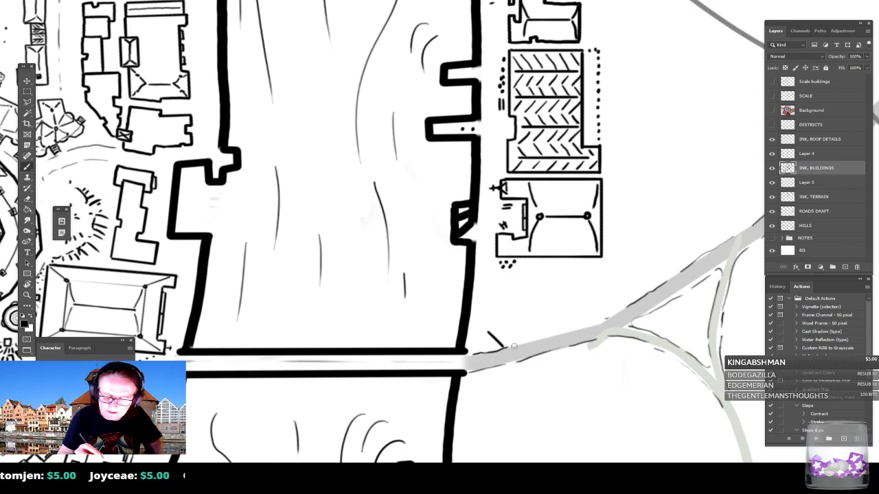
pyautogui.moveTo(503, 348)
pyautogui.mouseDown()
pyautogui.moveTo(603, 321)
pyautogui.moveTo(626, 302)
pyautogui.moveTo(579, 288)
pyautogui.moveTo(314, 317)
pyautogui.moveTo(436, 284)
pyautogui.moveTo(466, 299)
pyautogui.moveTo(473, 326)
pyautogui.moveTo(466, 327)
pyautogui.moveTo(625, 347)
pyautogui.mouseUp()
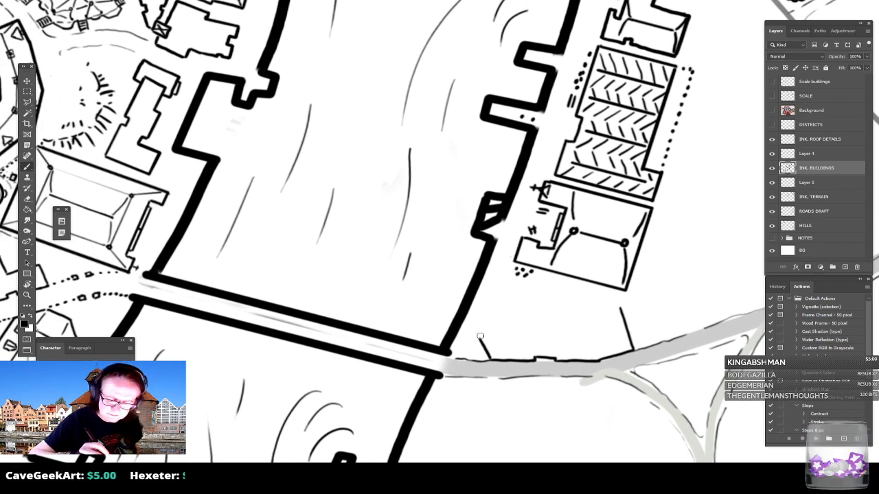
pyautogui.moveTo(484, 324)
pyautogui.mouseDown()
pyautogui.moveTo(501, 288)
pyautogui.moveTo(536, 296)
pyautogui.moveTo(460, 285)
pyautogui.moveTo(452, 303)
pyautogui.moveTo(469, 309)
pyautogui.moveTo(488, 308)
pyautogui.moveTo(501, 290)
pyautogui.moveTo(542, 294)
pyautogui.mouseUp()
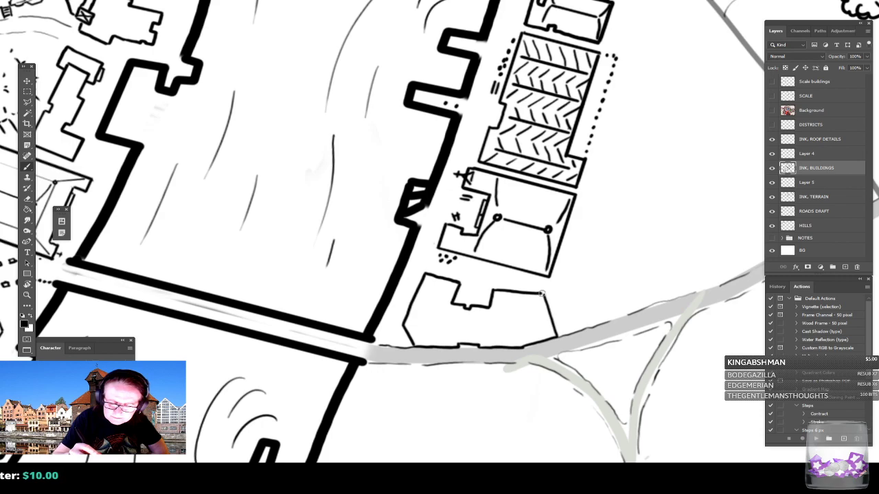
pyautogui.hscroll(-2, 541, 294)
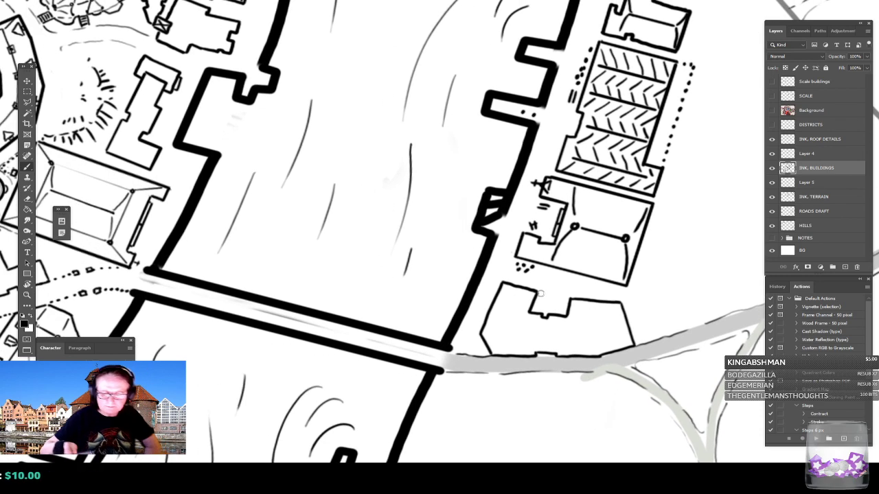
# Cut a recess with small table marks into the new building's east end, and finish its road entrance and southwest corner.
pyautogui.hscroll(4, 480, 313)
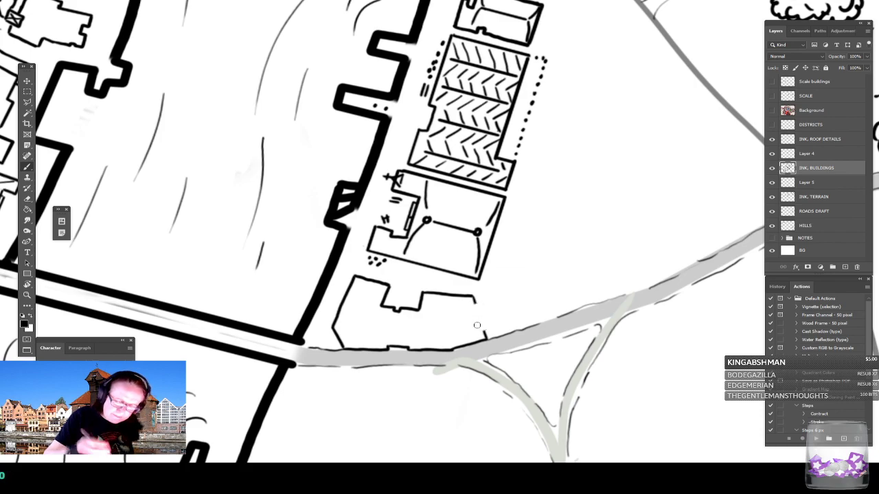
pyautogui.moveTo(449, 313)
pyautogui.mouseDown()
pyautogui.moveTo(475, 306)
pyautogui.moveTo(450, 315)
pyautogui.moveTo(460, 336)
pyautogui.moveTo(482, 331)
pyautogui.mouseUp()
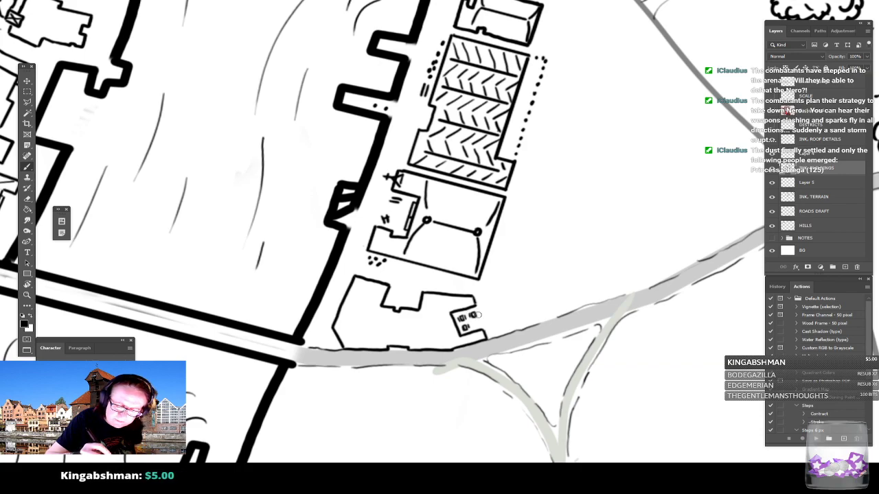
pyautogui.moveTo(470, 320); pyautogui.dragTo(481, 324)
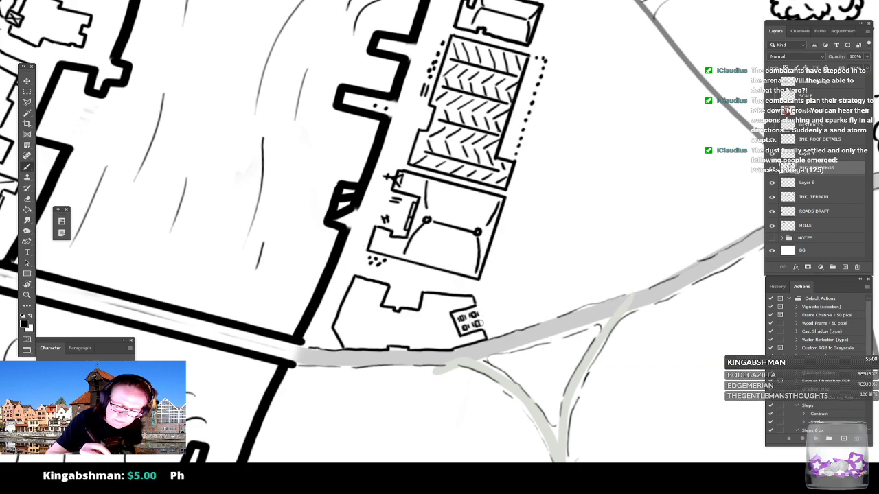
pyautogui.hscroll(-5, 476, 302)
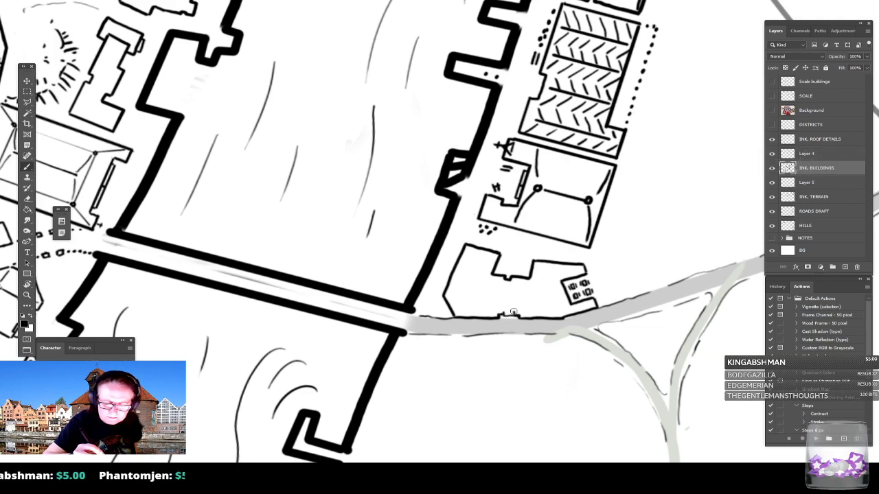
pyautogui.moveTo(498, 314); pyautogui.dragTo(524, 348)
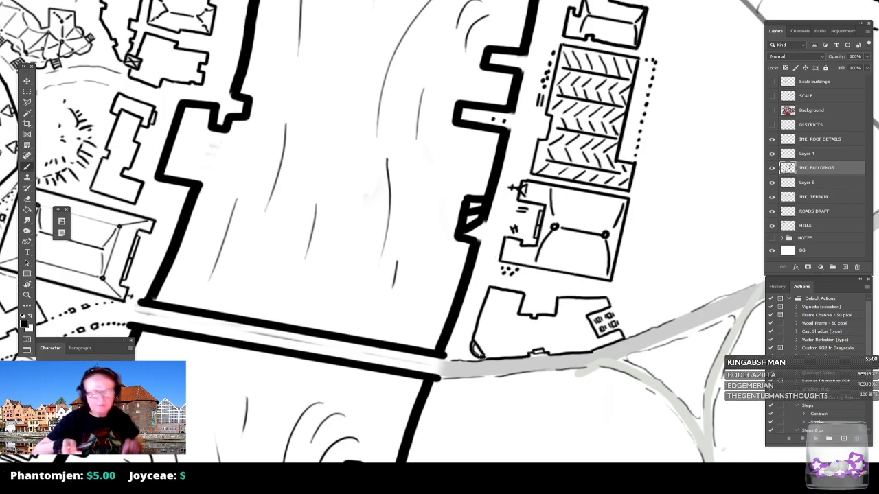
# On the INK. ROOF DETAILS layer, draw an L-shaped cluster of small square chimneys on the roadside building's western part.
pyautogui.scroll(-5, 482, 357)
pyautogui.moveTo(508, 350); pyautogui.dragTo(460, 270)
pyautogui.scroll(-3, 512, 357)
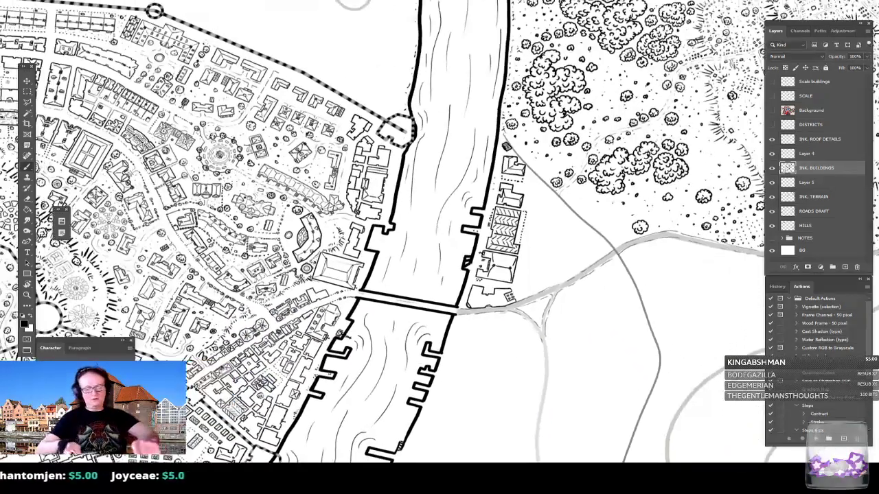
pyautogui.scroll(4, 512, 357)
pyautogui.moveTo(550, 302); pyautogui.dragTo(557, 282)
pyautogui.moveTo(421, 247); pyautogui.dragTo(505, 237)
pyautogui.scroll(4, 536, 292)
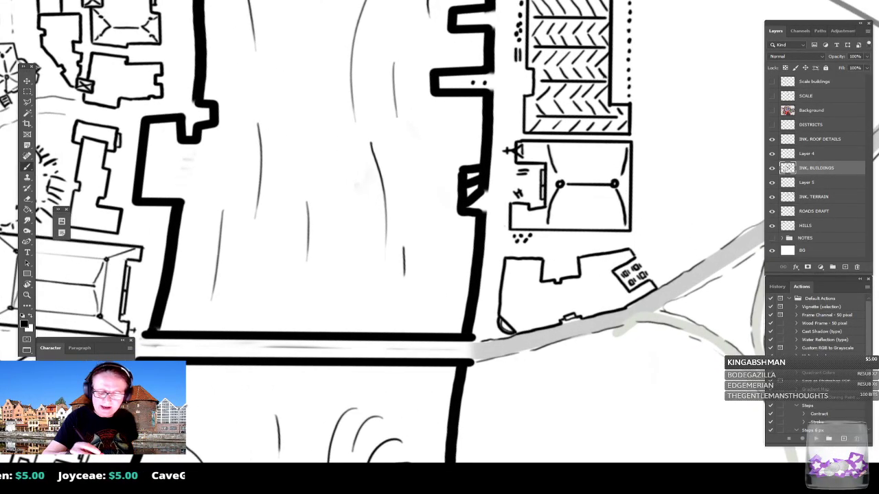
pyautogui.click(817, 140)
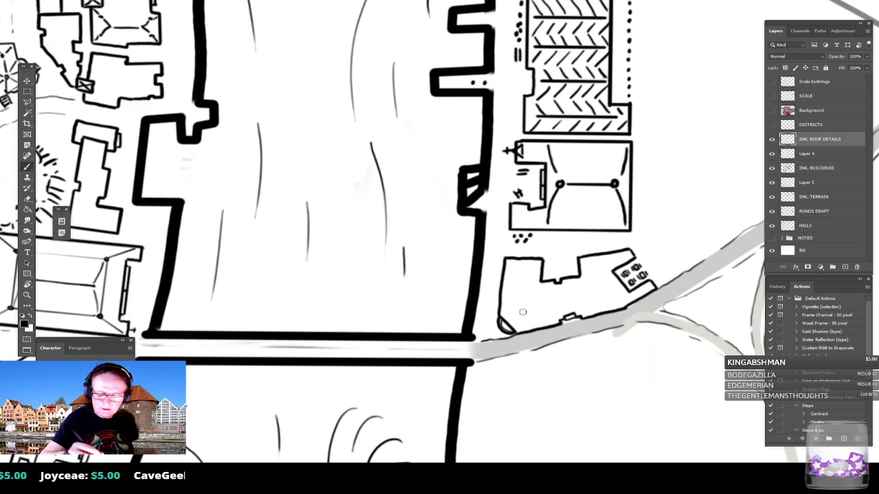
pyautogui.moveTo(520, 306)
pyautogui.mouseDown()
pyautogui.moveTo(536, 312)
pyautogui.moveTo(539, 302)
pyautogui.moveTo(530, 306)
pyautogui.moveTo(544, 305)
pyautogui.moveTo(523, 296)
pyautogui.mouseUp()
pyautogui.click(523, 307)
pyautogui.click(525, 307)
pyautogui.click(533, 306)
pyautogui.click(540, 307)
pyautogui.click(524, 298)
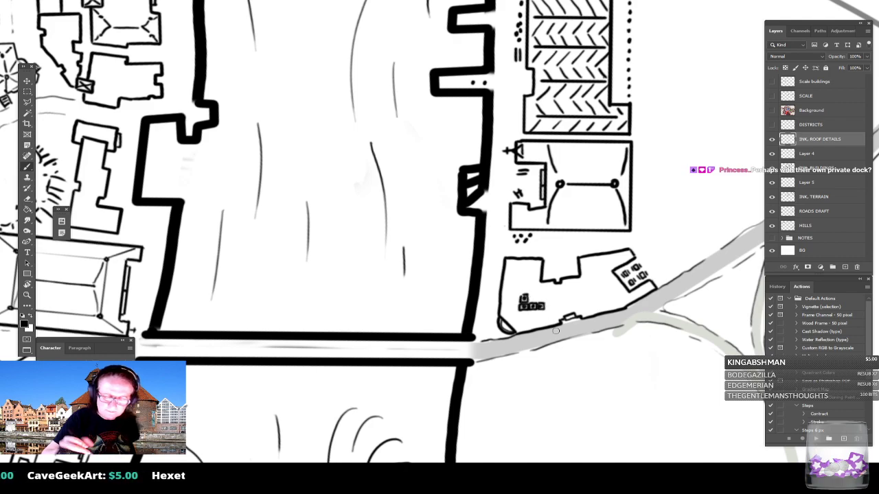
# Draw ridge and hip lines along the roadside building's roof, from the western wing around the recess at the east end.
pyautogui.moveTo(555, 331); pyautogui.dragTo(517, 326)
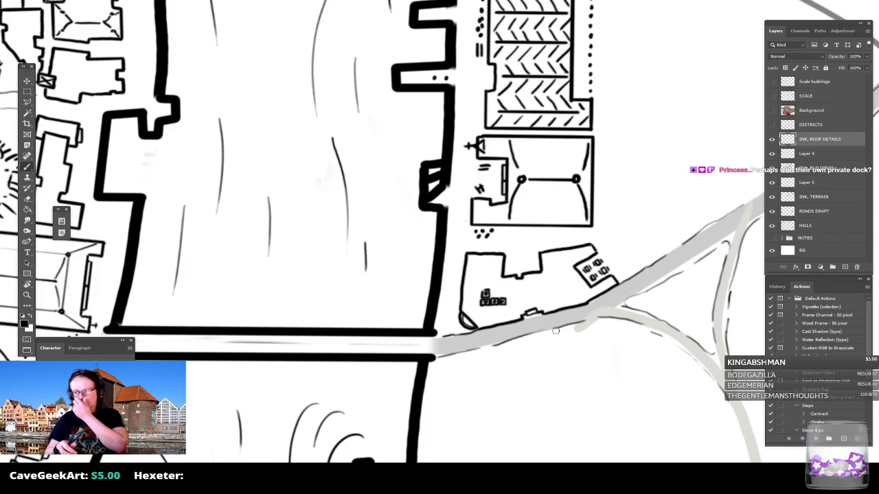
pyautogui.scroll(1, 555, 331)
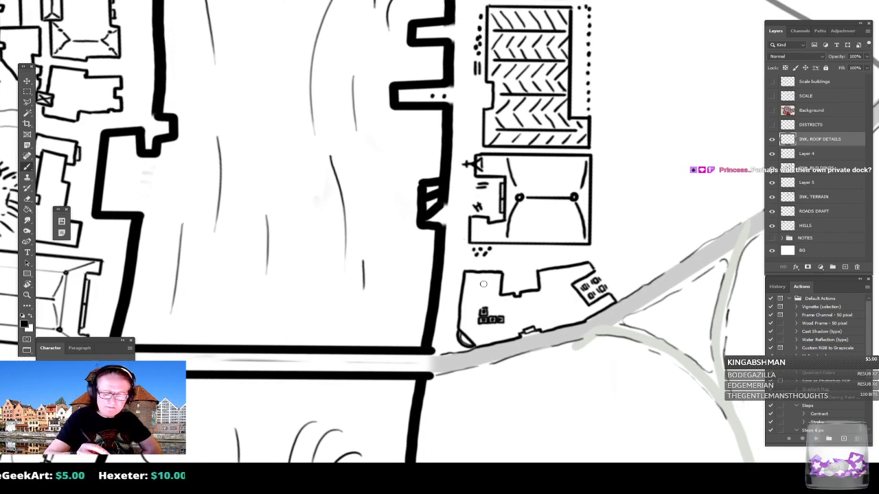
pyautogui.moveTo(484, 282)
pyautogui.mouseDown()
pyautogui.moveTo(484, 307)
pyautogui.moveTo(473, 275)
pyautogui.moveTo(501, 272)
pyautogui.mouseUp()
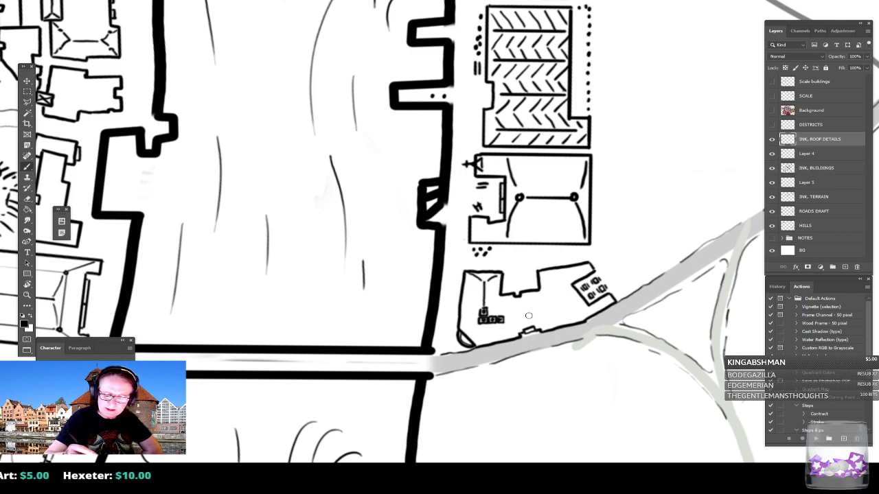
pyautogui.moveTo(514, 317)
pyautogui.mouseDown()
pyautogui.moveTo(556, 305)
pyautogui.moveTo(580, 272)
pyautogui.mouseUp()
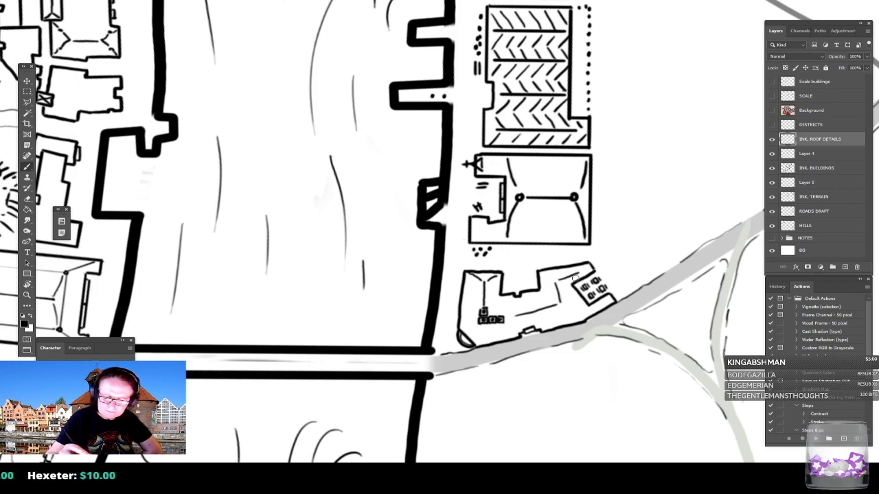
pyautogui.moveTo(561, 305)
pyautogui.mouseDown()
pyautogui.moveTo(568, 315)
pyautogui.moveTo(599, 305)
pyautogui.mouseUp()
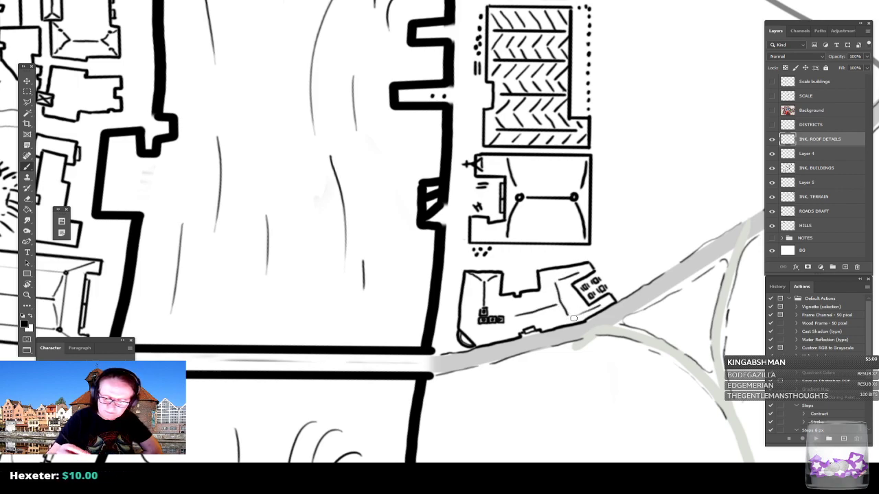
# Add small house-shaped dormers along the roadside building's roof slopes and a small framed detail at the north notch.
pyautogui.moveTo(546, 315); pyautogui.dragTo(551, 321)
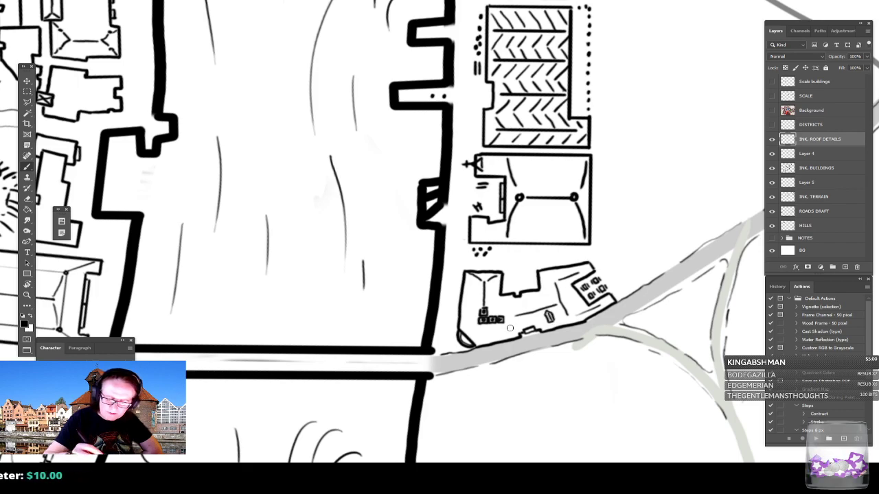
pyautogui.moveTo(486, 332)
pyautogui.mouseDown()
pyautogui.moveTo(488, 340)
pyautogui.moveTo(512, 334)
pyautogui.moveTo(489, 326)
pyautogui.mouseUp()
pyautogui.moveTo(489, 326)
pyautogui.mouseDown()
pyautogui.moveTo(489, 336)
pyautogui.moveTo(508, 334)
pyautogui.mouseUp()
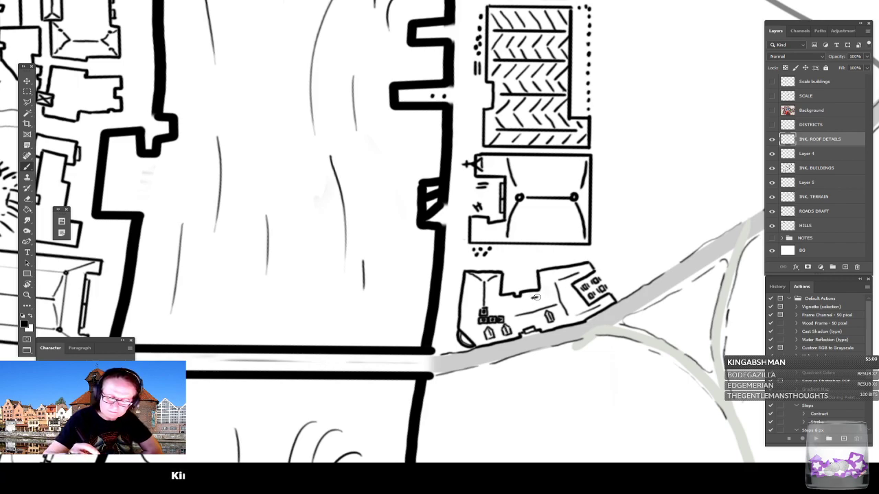
pyautogui.moveTo(534, 298)
pyautogui.mouseDown()
pyautogui.moveTo(465, 311)
pyautogui.moveTo(469, 278)
pyautogui.moveTo(471, 311)
pyautogui.moveTo(473, 279)
pyautogui.moveTo(481, 283)
pyautogui.moveTo(471, 282)
pyautogui.moveTo(468, 311)
pyautogui.mouseUp()
pyautogui.moveTo(526, 342); pyautogui.dragTo(506, 309)
pyautogui.scroll(-8, 507, 309)
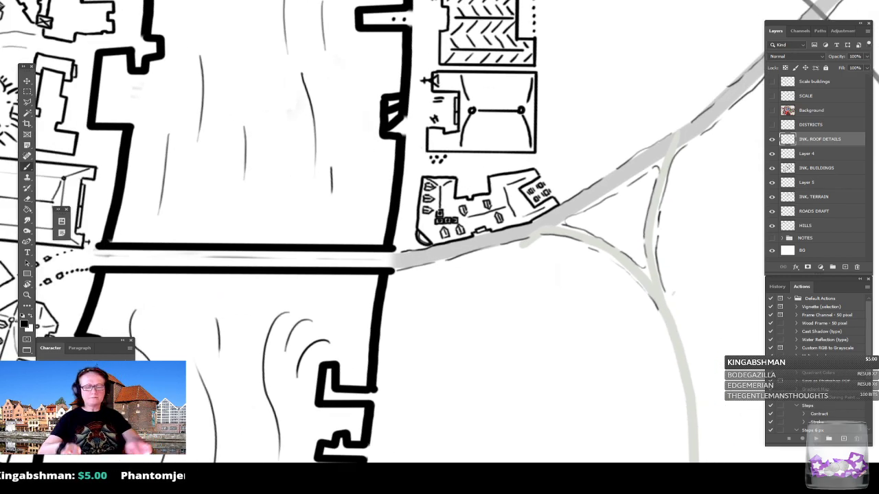
pyautogui.scroll(5, 494, 295)
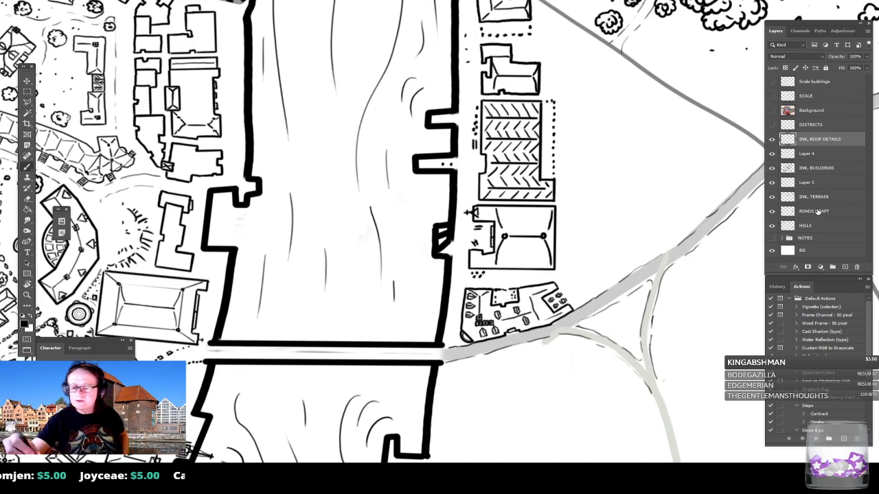
# On the INK. BUILDINGS layer, open a gap in the east river bank north of the bridge and draw a small private dock there.
pyautogui.click(772, 197)
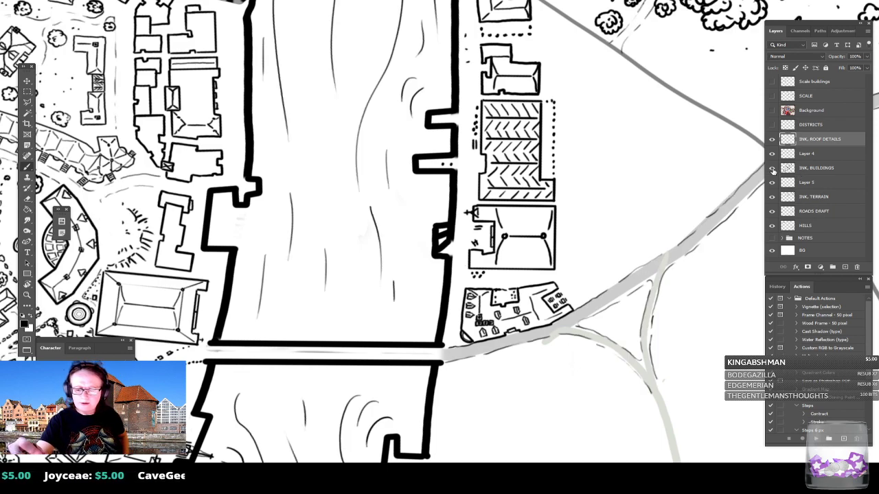
pyautogui.click(772, 169)
pyautogui.click(773, 169)
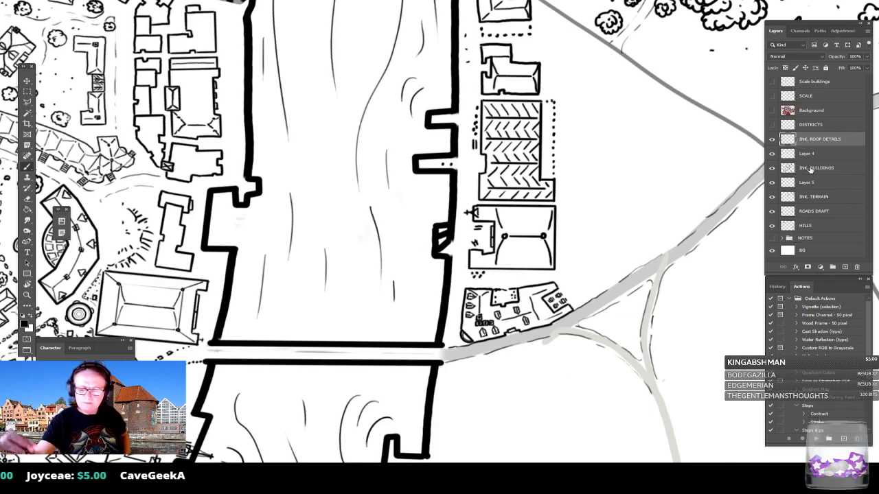
pyautogui.click(824, 168)
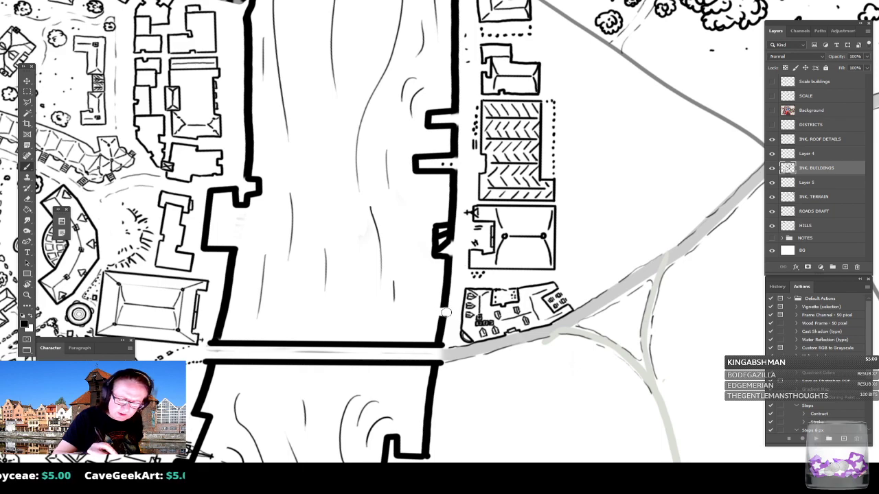
pyautogui.moveTo(440, 311); pyautogui.dragTo(448, 312)
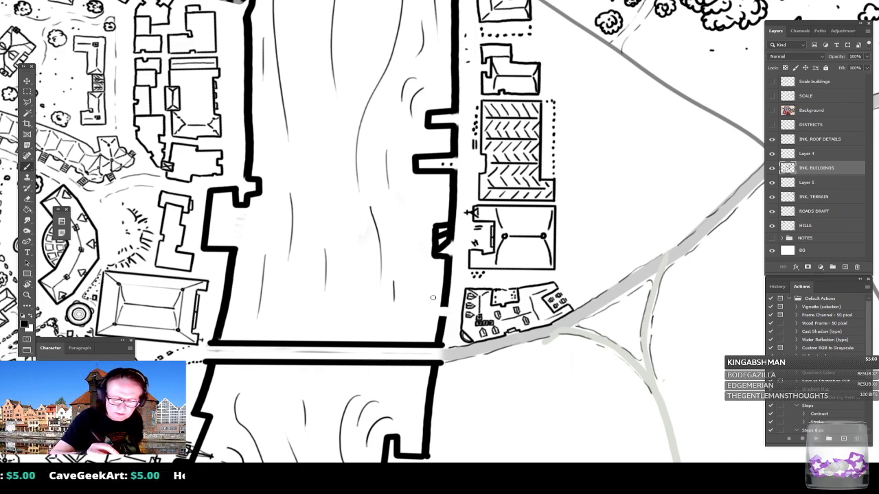
pyautogui.moveTo(432, 296)
pyautogui.mouseDown()
pyautogui.moveTo(430, 315)
pyautogui.moveTo(444, 318)
pyautogui.moveTo(443, 296)
pyautogui.mouseUp()
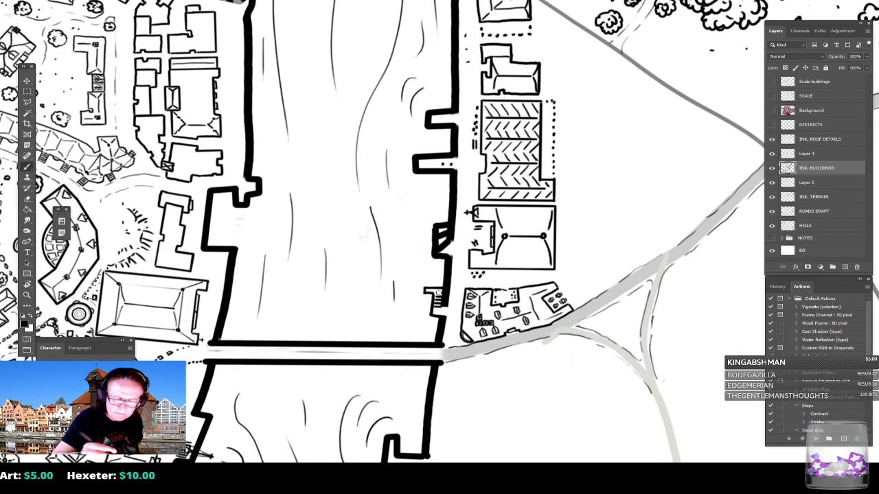
pyautogui.moveTo(431, 282); pyautogui.dragTo(440, 282)
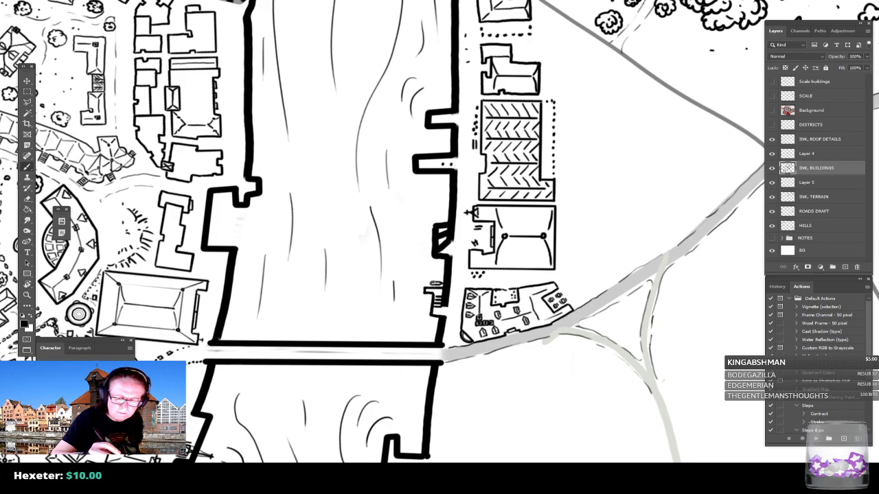
# Examine the whole city and the east bank around the bridge to judge the new riverside buildings and dock.
pyautogui.scroll(-8, 436, 289)
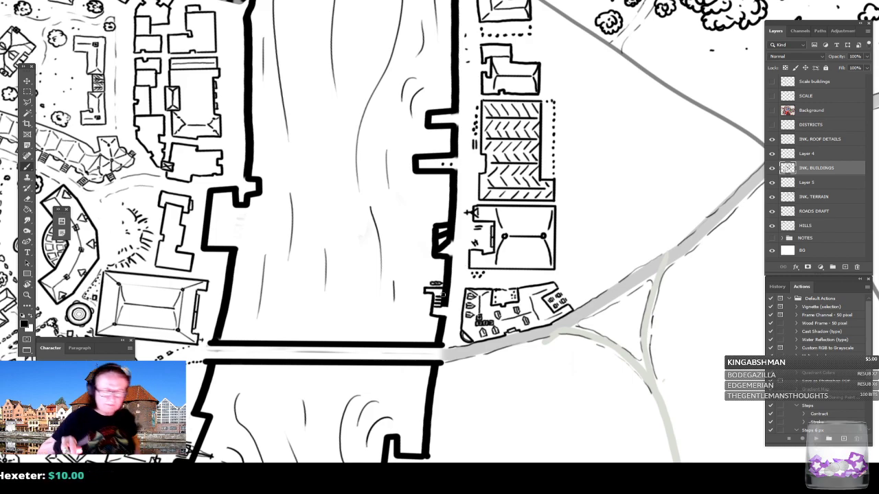
pyautogui.scroll(-2, 498, 439)
pyautogui.scroll(3, 495, 339)
pyautogui.scroll(-3, 565, 350)
pyautogui.scroll(4, 539, 275)
pyautogui.scroll(3, 590, 440)
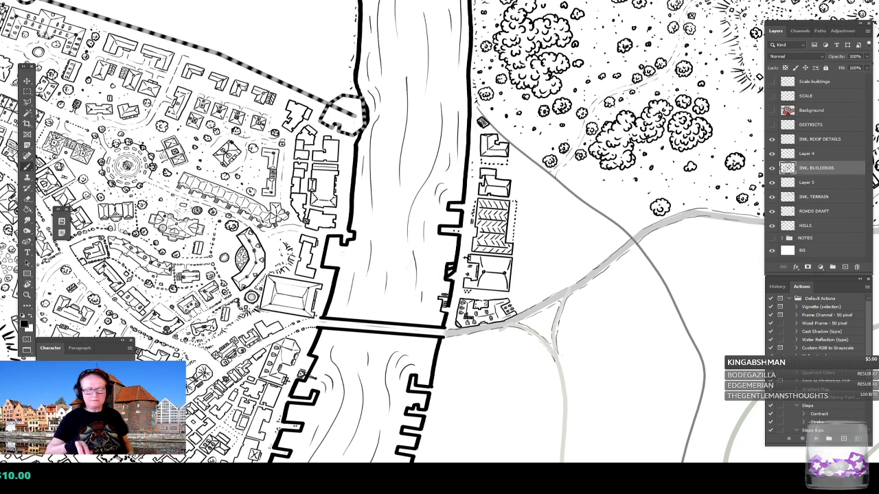
pyautogui.moveTo(508, 316); pyautogui.dragTo(490, 279)
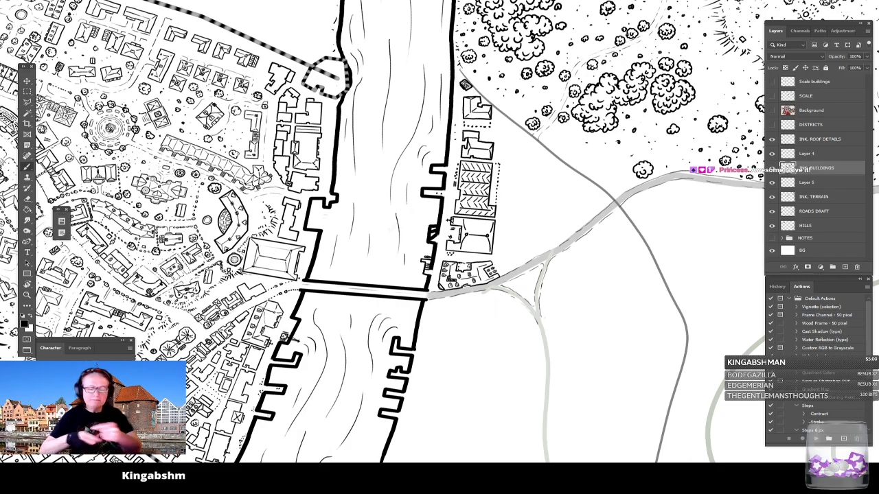
pyautogui.scroll(1, 479, 276)
pyautogui.scroll(-4, 522, 316)
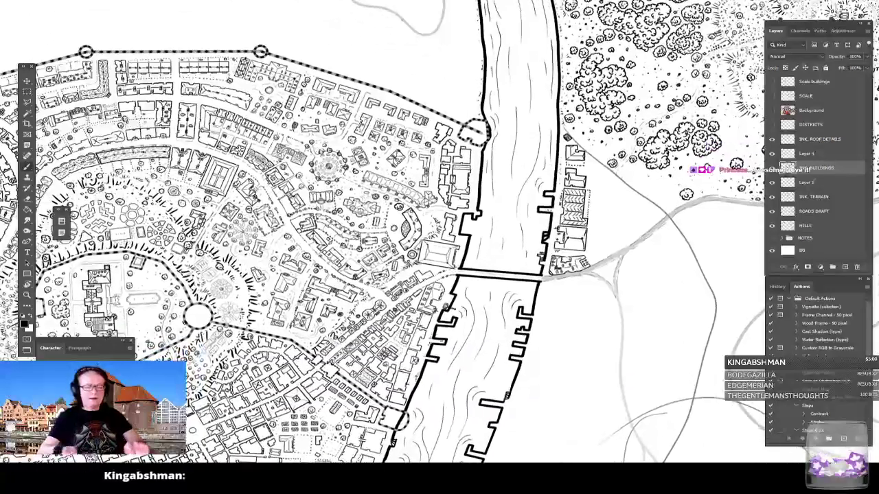
pyautogui.scroll(1, 479, 342)
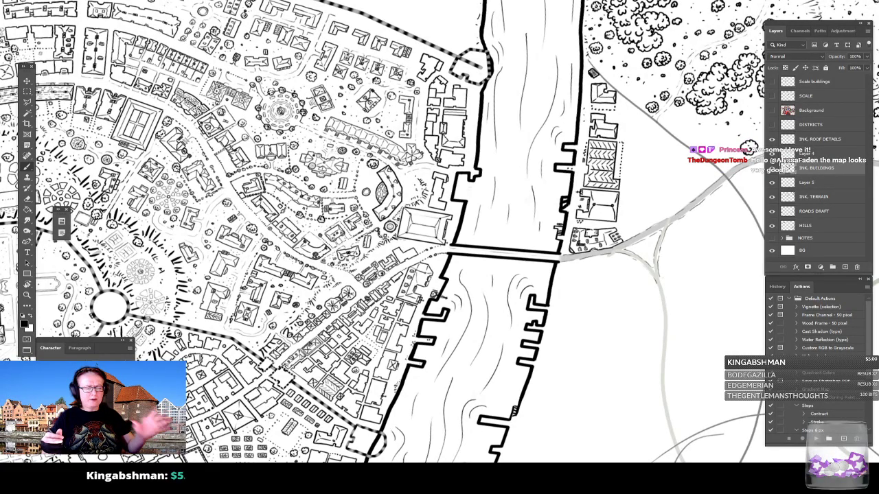
# Make a small circular selection in the middle of the triangular island where the road forks east of the bridge.
pyautogui.moveTo(478, 341); pyautogui.dragTo(278, 324)
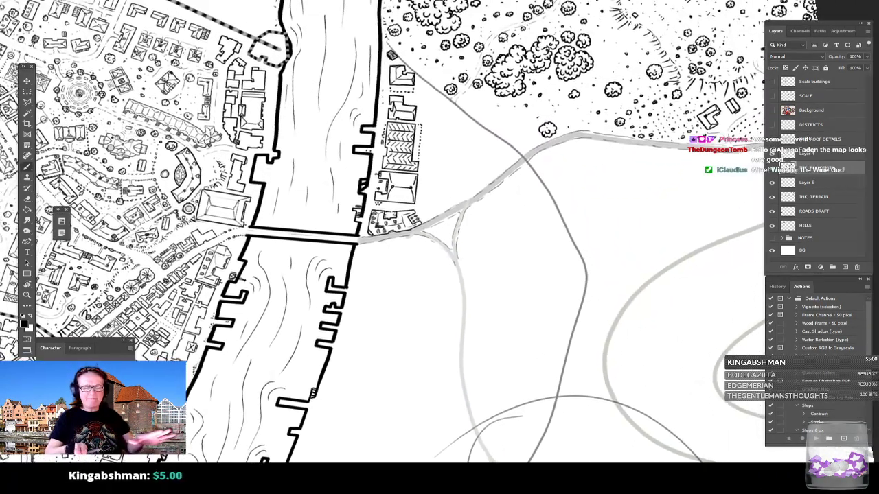
pyautogui.scroll(2, 364, 213)
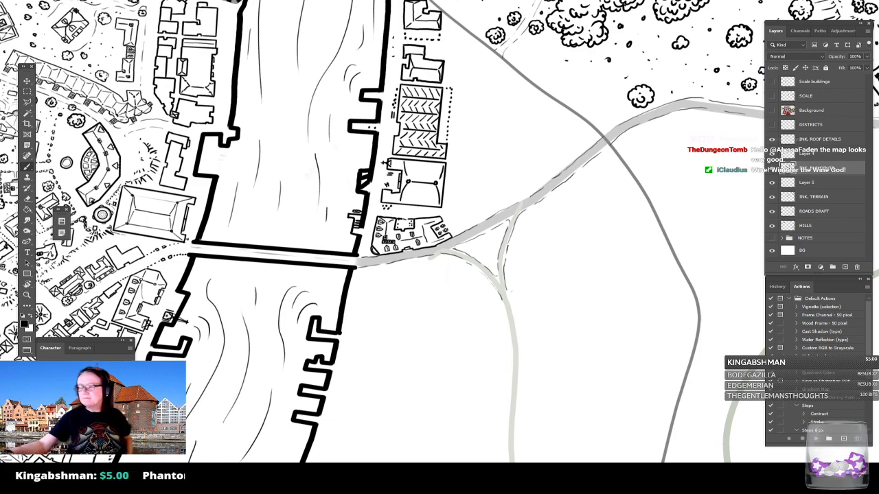
pyautogui.scroll(2, 461, 187)
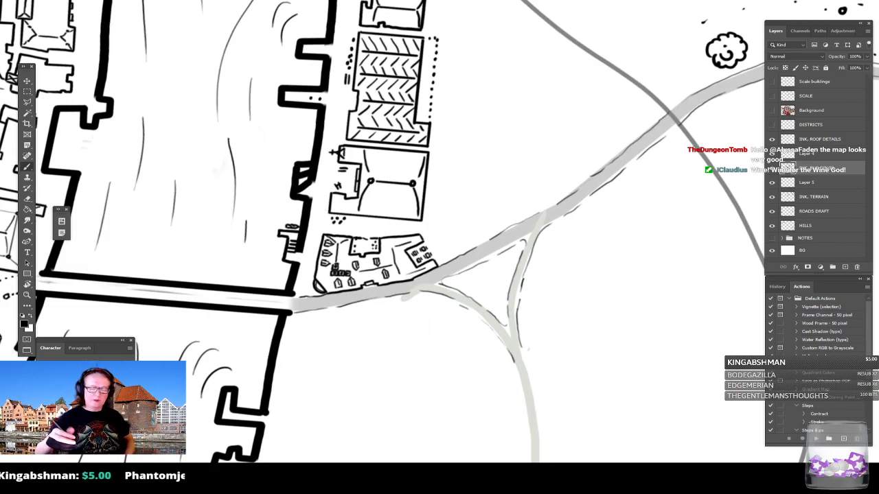
pyautogui.moveTo(493, 265); pyautogui.dragTo(495, 298)
pyautogui.scroll(-4, 495, 296)
pyautogui.scroll(4, 498, 296)
pyautogui.scroll(1, 628, 227)
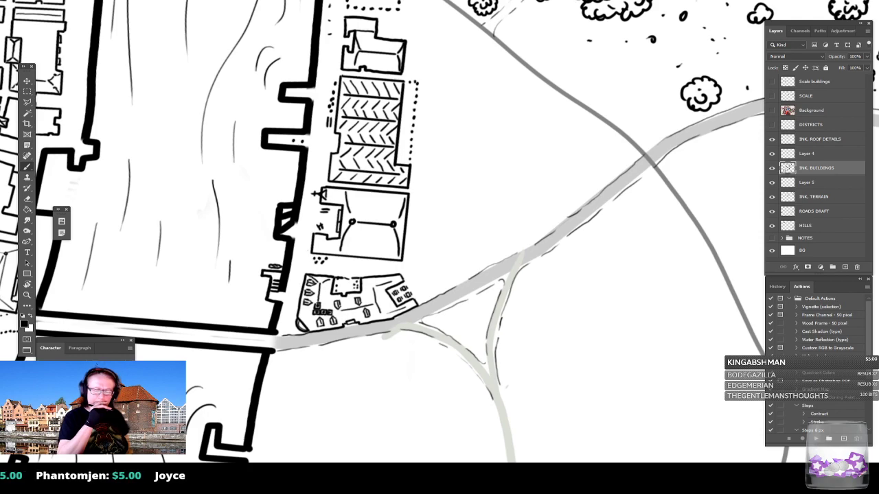
pyautogui.rightClick(27, 93)
pyautogui.click(69, 99)
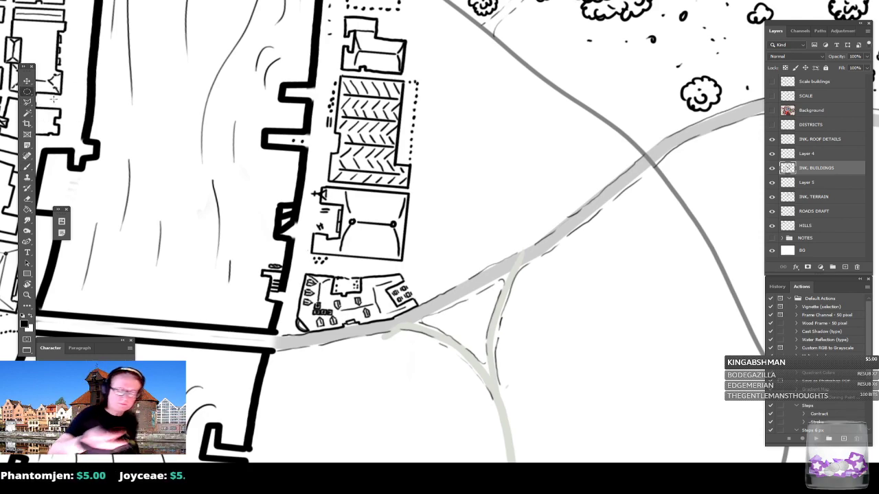
pyautogui.moveTo(449, 314); pyautogui.dragTo(478, 325)
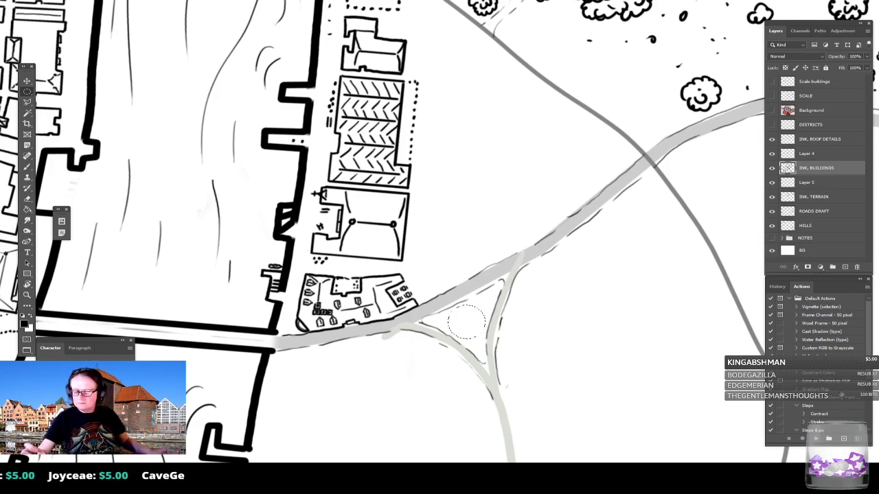
pyautogui.moveTo(869, 344); pyautogui.dragTo(869, 418)
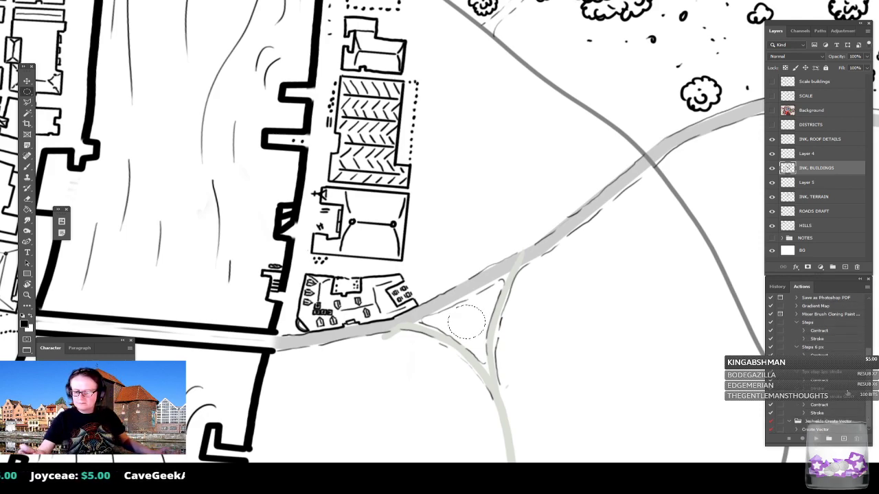
pyautogui.click(824, 348)
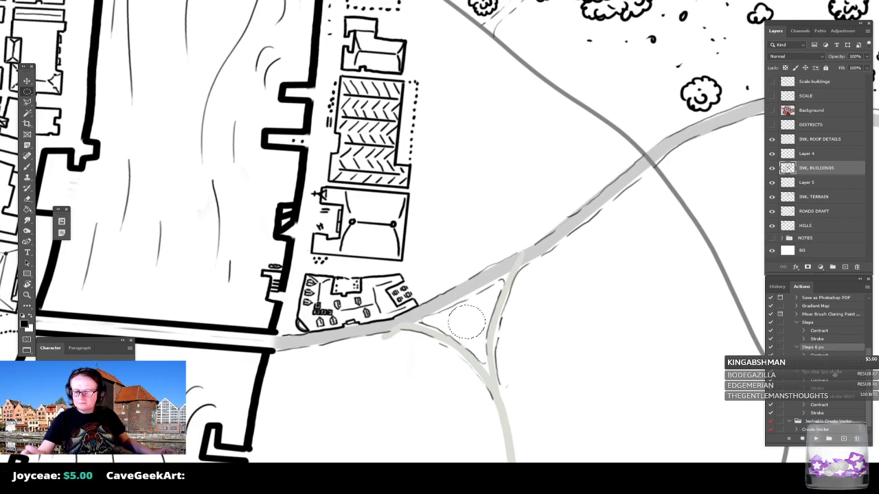
pyautogui.click(816, 438)
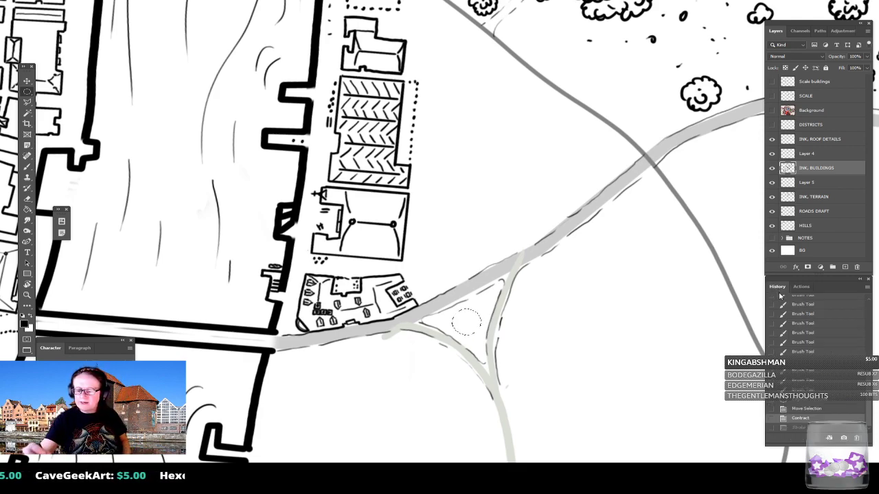
pyautogui.click(806, 409)
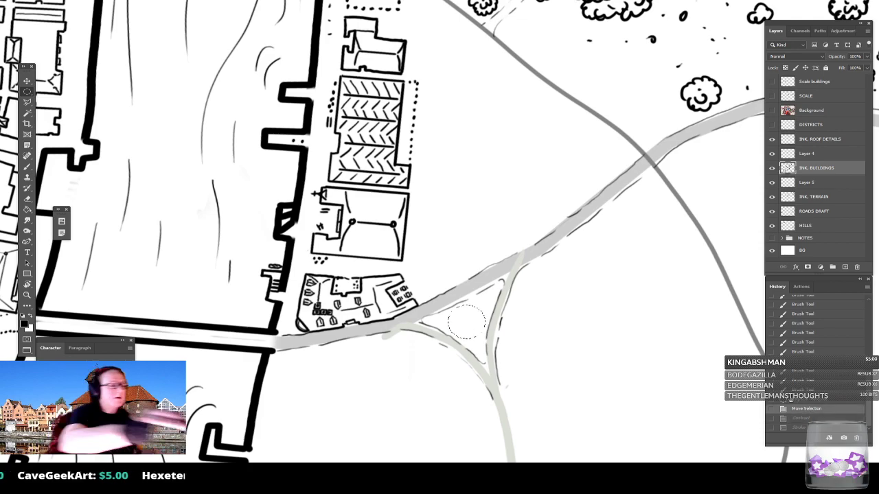
# Stroke the circular selection with a 2 px black outline, add an inner concentric ring with the Steps 6 px action, and deselect.
pyautogui.click(34, 0)
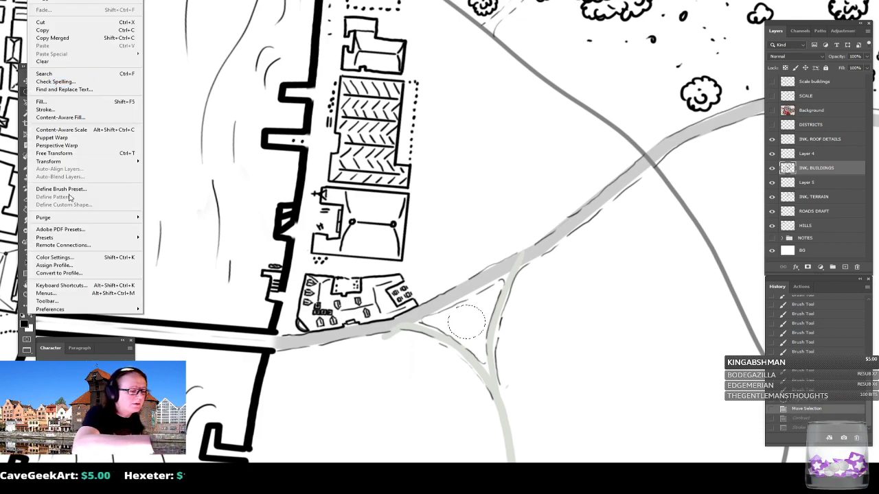
pyautogui.click(77, 110)
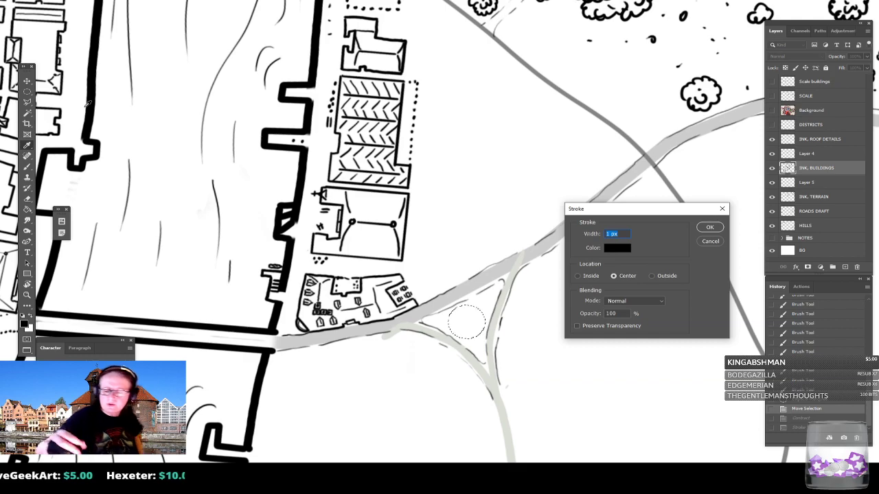
pyautogui.write('2')
pyautogui.press('Return')
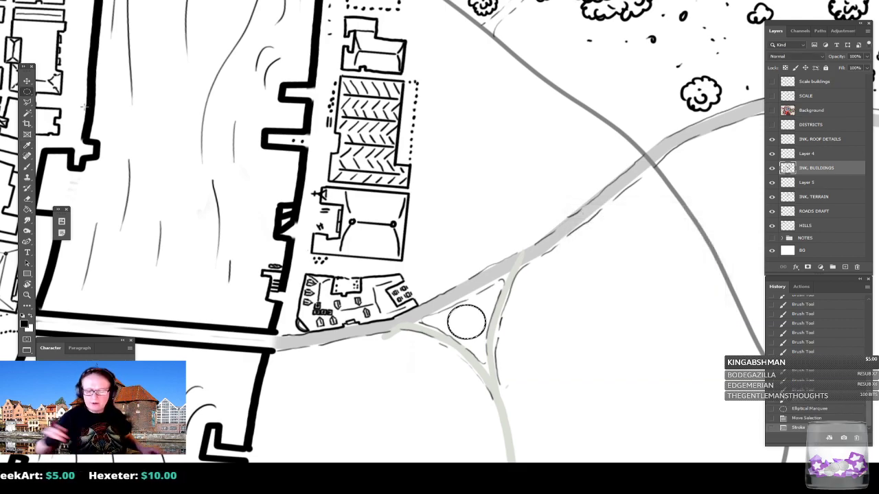
pyautogui.click(801, 287)
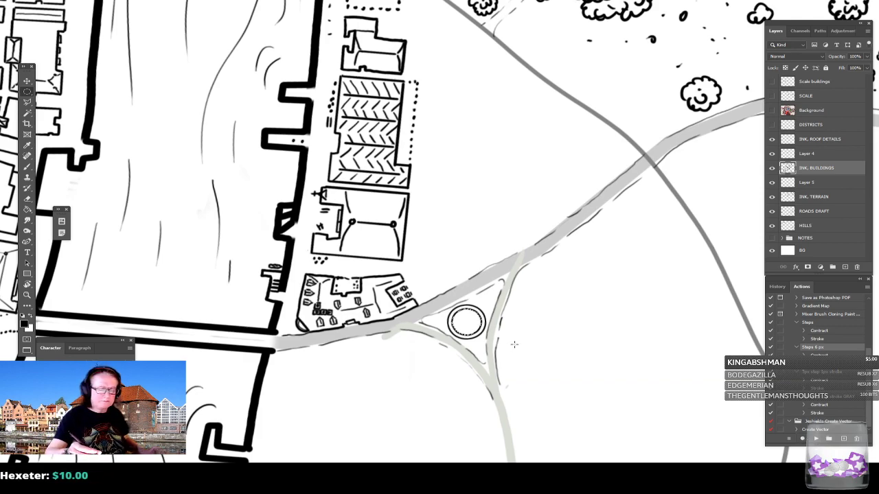
pyautogui.hotkey('ctrl', 'd')
# Place a solid black dot at the centre of the two rings with a Hard Round brush.
pyautogui.click(28, 167)
pyautogui.click(48, 1)
pyautogui.click(77, 101)
pyautogui.write('30')
pyautogui.press('Return')
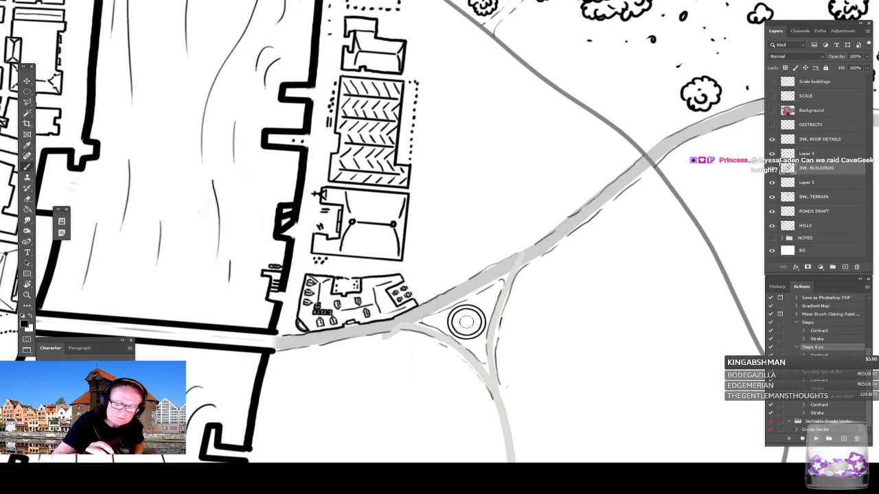
pyautogui.click(466, 322)
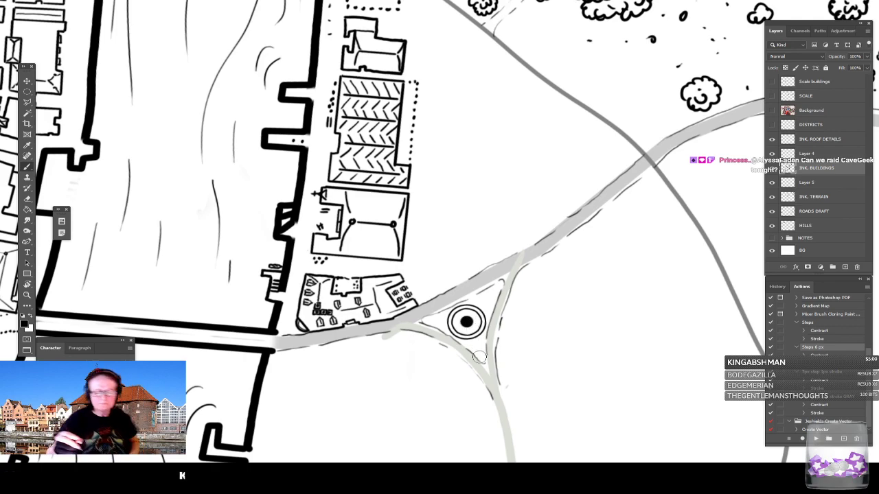
# Set the brush to Hard Round Pressure Size and erase small white details out of the central black dot.
pyautogui.click(33, 1)
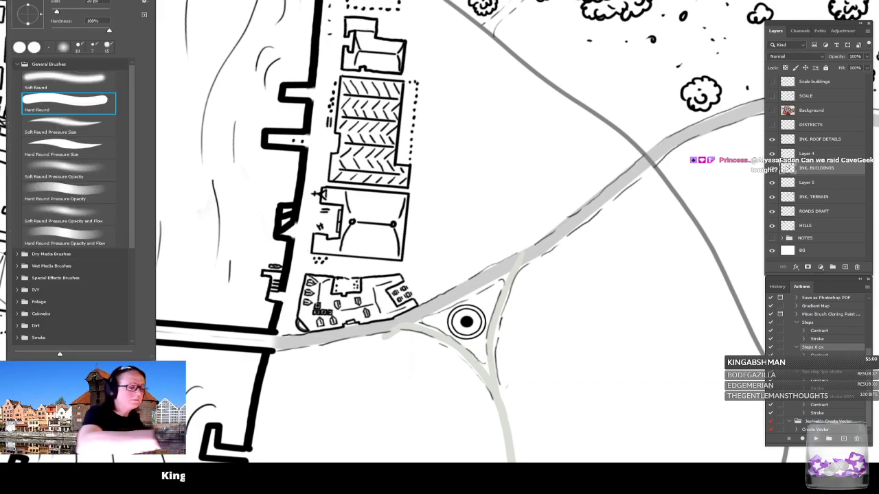
pyautogui.click(78, 145)
pyautogui.press('Return')
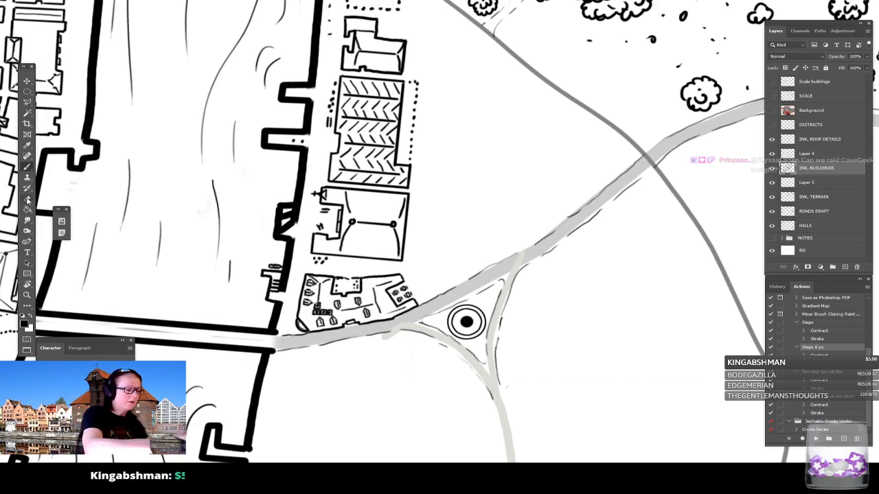
pyautogui.press('e')
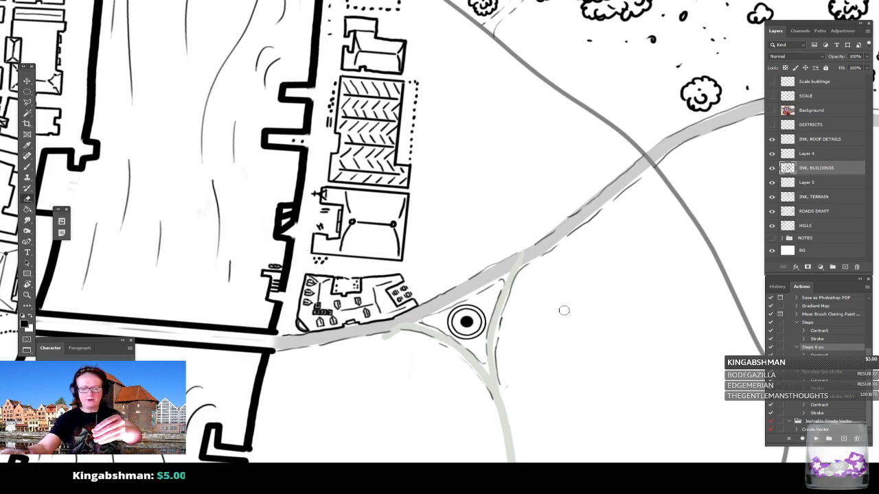
pyautogui.scroll(4, 558, 322)
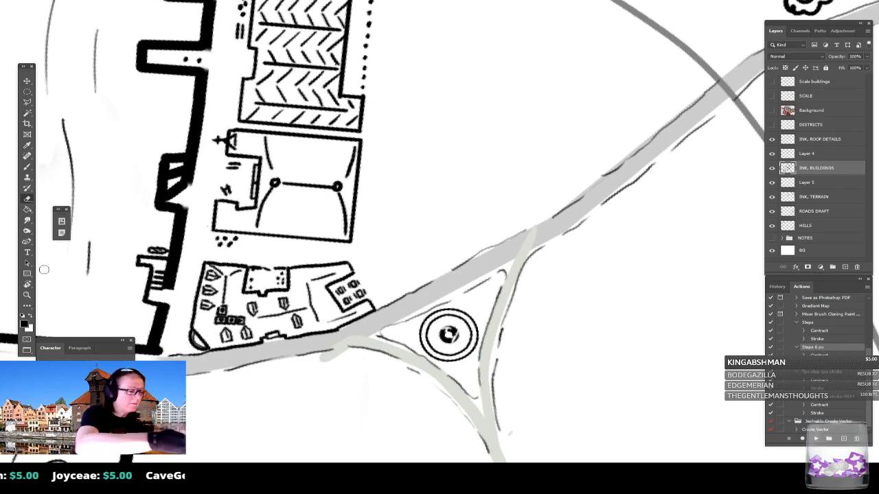
# With a smaller brush, refine the central monument and ink fine marks inside the surrounding rings.
pyautogui.click(30, 167)
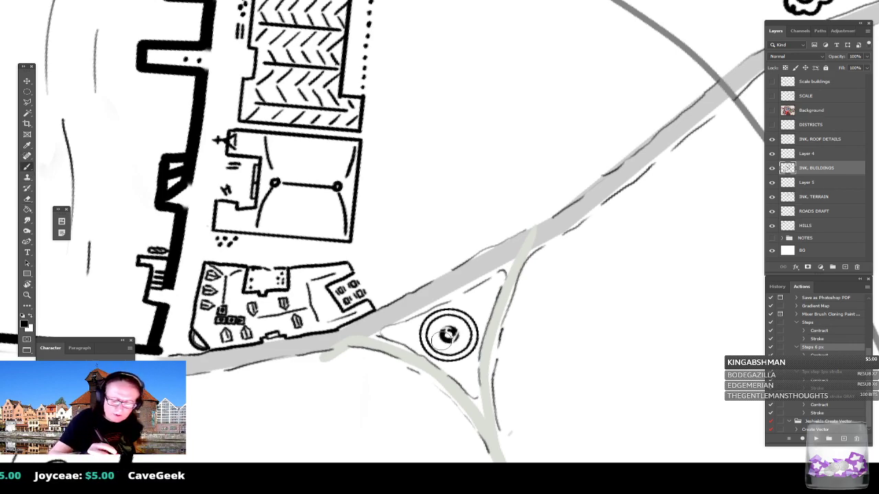
pyautogui.press('[')
pyautogui.press('[')
pyautogui.press('[')
pyautogui.press('[')
pyautogui.press('[')
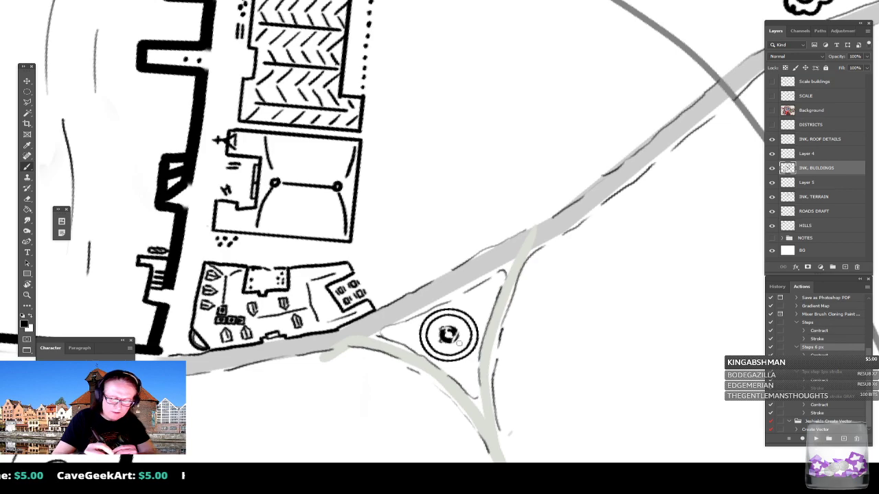
pyautogui.hotkey('ctrl', 'z')
pyautogui.moveTo(458, 336)
pyautogui.mouseDown()
pyautogui.moveTo(448, 342)
pyautogui.moveTo(456, 331)
pyautogui.mouseUp()
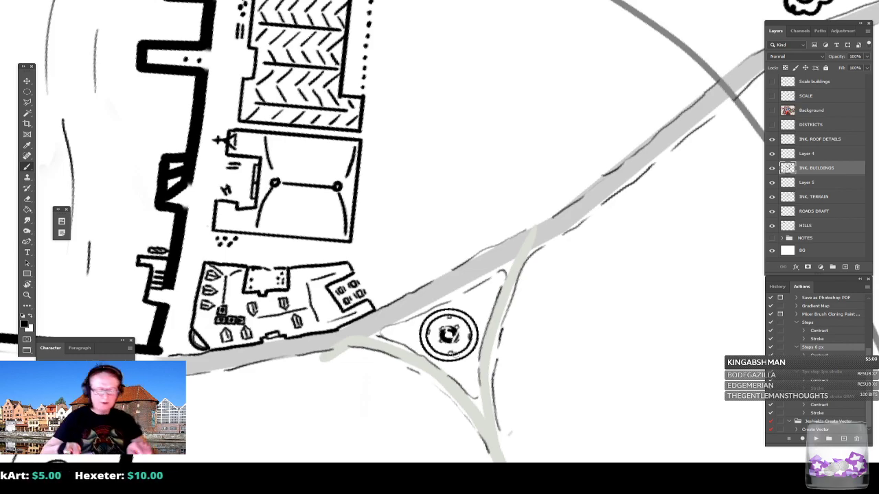
# Ink short dashes at intervals around the outside of the monument's outer ring.
pyautogui.scroll(-3, 448, 334)
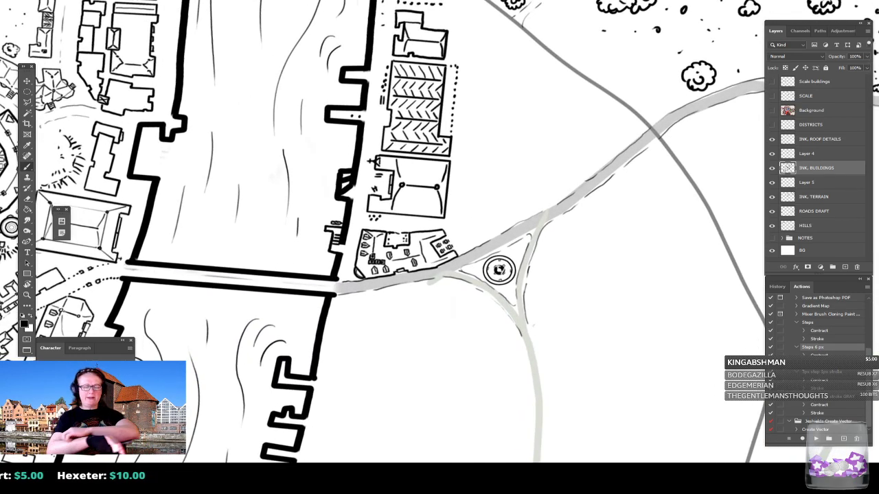
pyautogui.scroll(-3, 499, 270)
pyautogui.scroll(5, 471, 294)
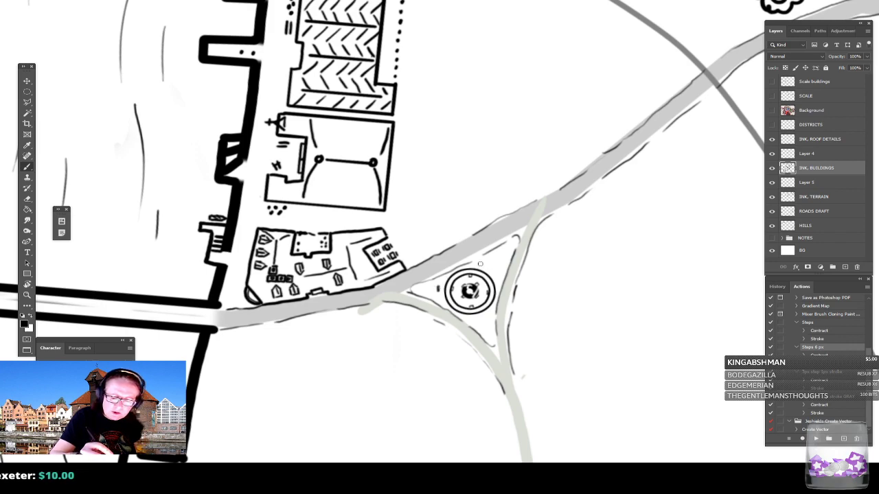
pyautogui.moveTo(483, 264); pyautogui.dragTo(496, 274)
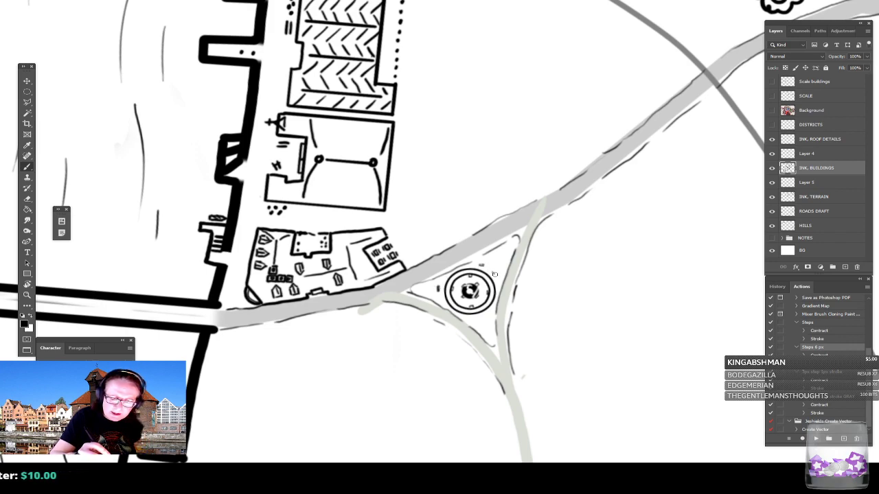
pyautogui.moveTo(479, 316); pyautogui.dragTo(485, 316)
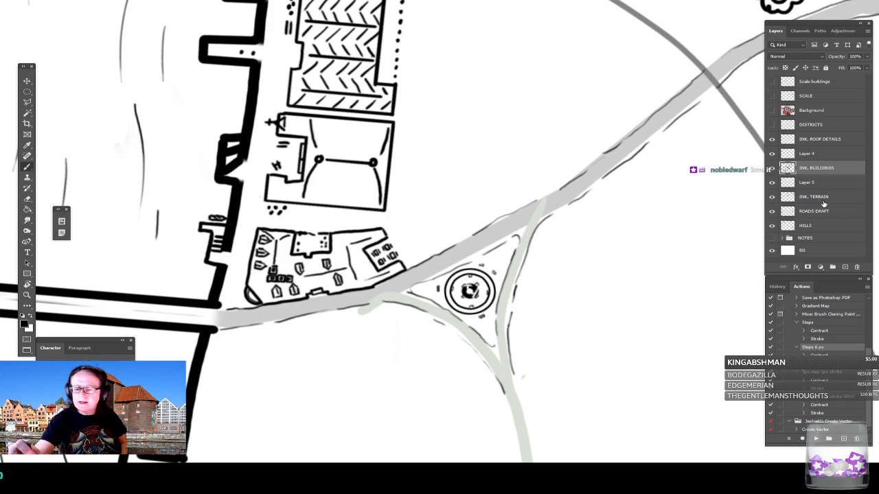
# On the INK. TERRAIN layer, draw a small tree in each of the triangular island's three corners.
pyautogui.click(821, 197)
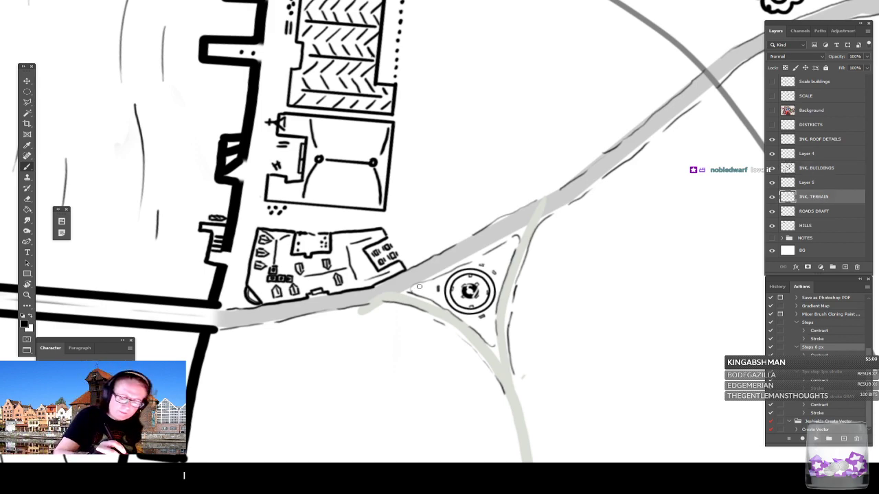
pyautogui.moveTo(415, 292)
pyautogui.mouseDown()
pyautogui.moveTo(426, 281)
pyautogui.moveTo(412, 283)
pyautogui.moveTo(420, 287)
pyautogui.mouseUp()
pyautogui.moveTo(507, 255); pyautogui.dragTo(511, 244)
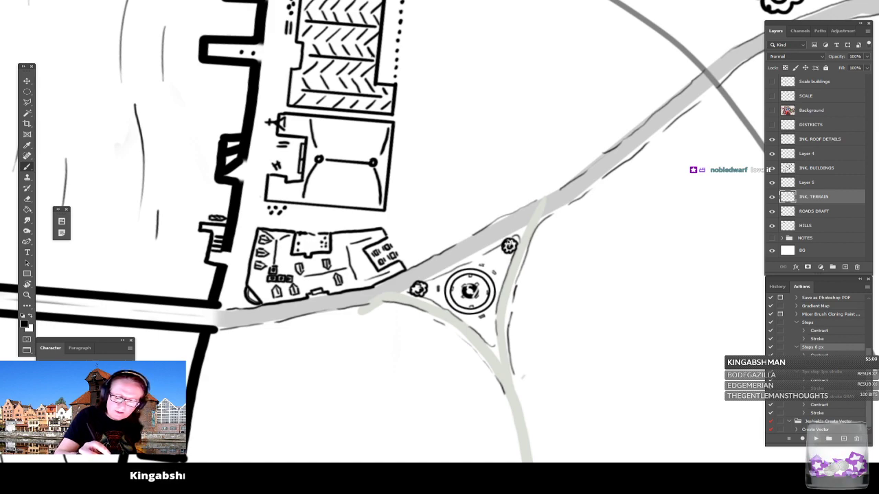
pyautogui.moveTo(483, 331)
pyautogui.mouseDown()
pyautogui.moveTo(484, 341)
pyautogui.moveTo(494, 336)
pyautogui.moveTo(488, 334)
pyautogui.mouseUp()
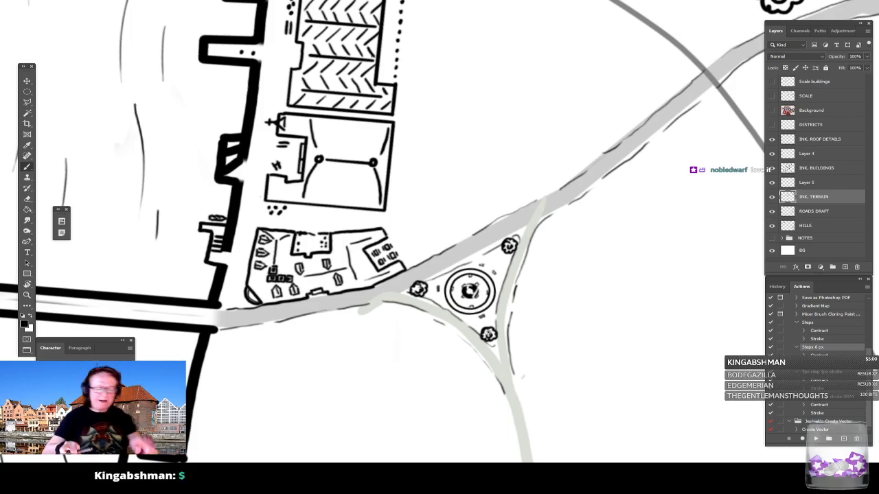
# Examine the road junction monument in the context of the east bank and the whole city map.
pyautogui.moveTo(396, 389); pyautogui.dragTo(488, 332)
pyautogui.moveTo(536, 315); pyautogui.dragTo(487, 294)
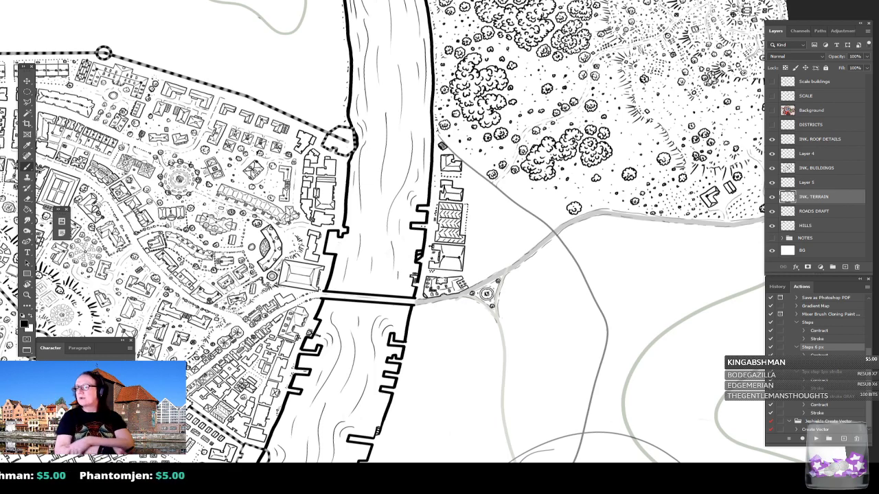
pyautogui.scroll(1, 331, 348)
pyautogui.scroll(-5, 598, 324)
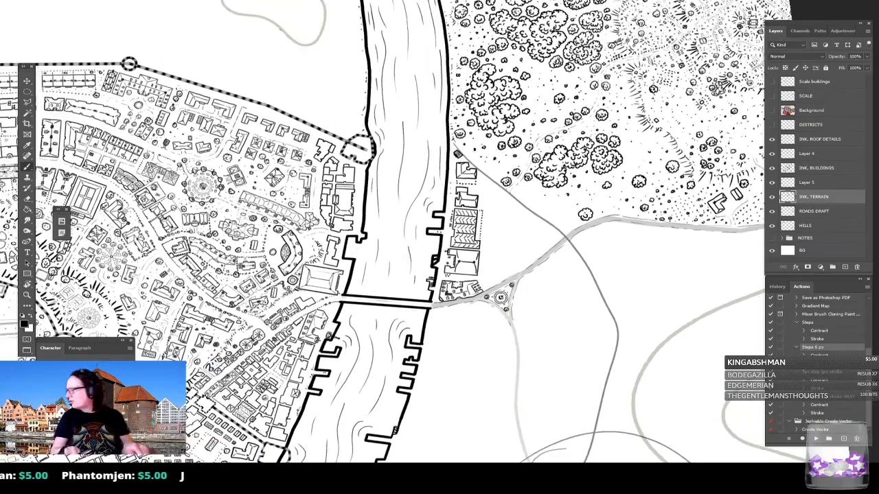
pyautogui.moveTo(474, 330); pyautogui.dragTo(540, 223)
pyautogui.scroll(-2, 596, 376)
pyautogui.moveTo(474, 302); pyautogui.dragTo(427, 273)
pyautogui.scroll(2, 440, 233)
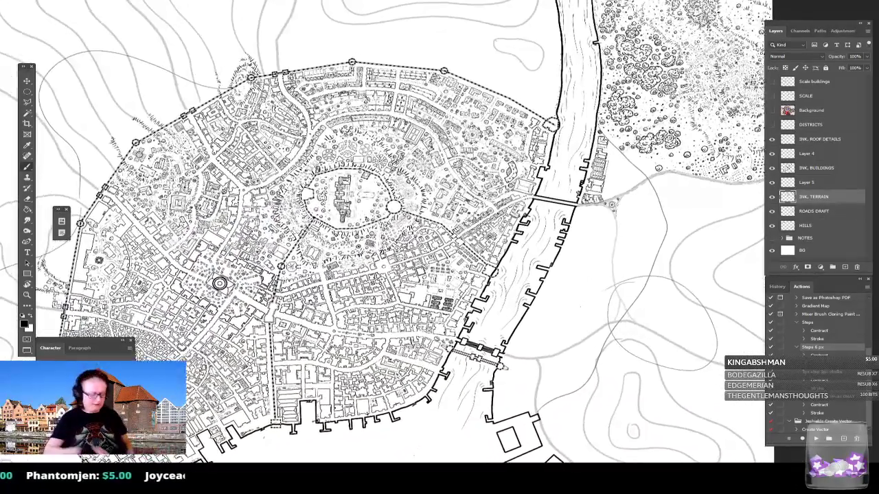
# Close the Lightharbor.psd map document.
pyautogui.hotkey('ctrl', 'w')
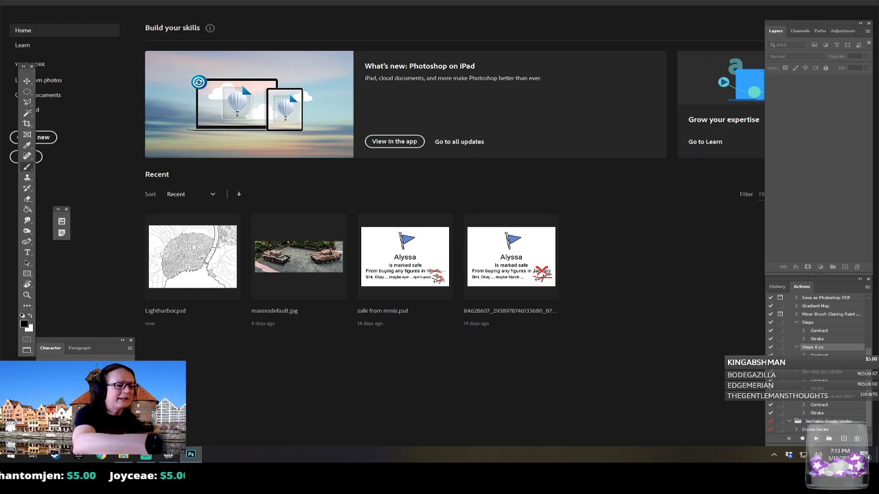
pyautogui.click(175, 1)
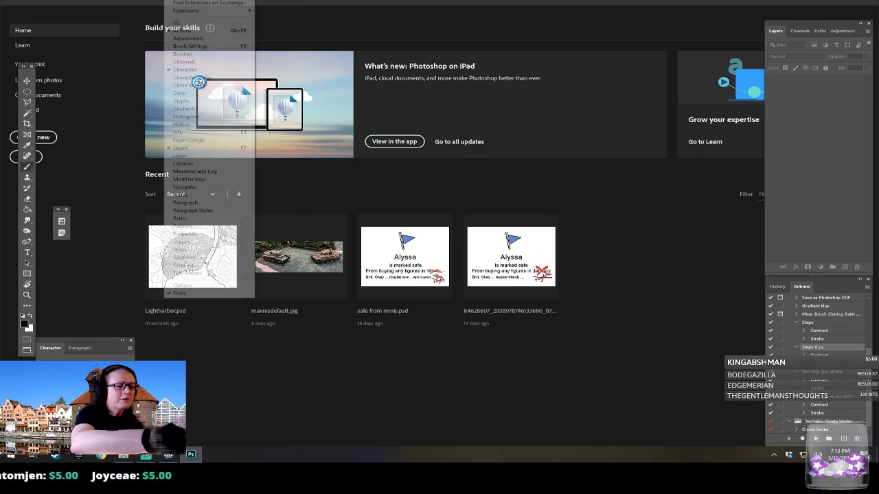
pyautogui.moveTo(156, 1)
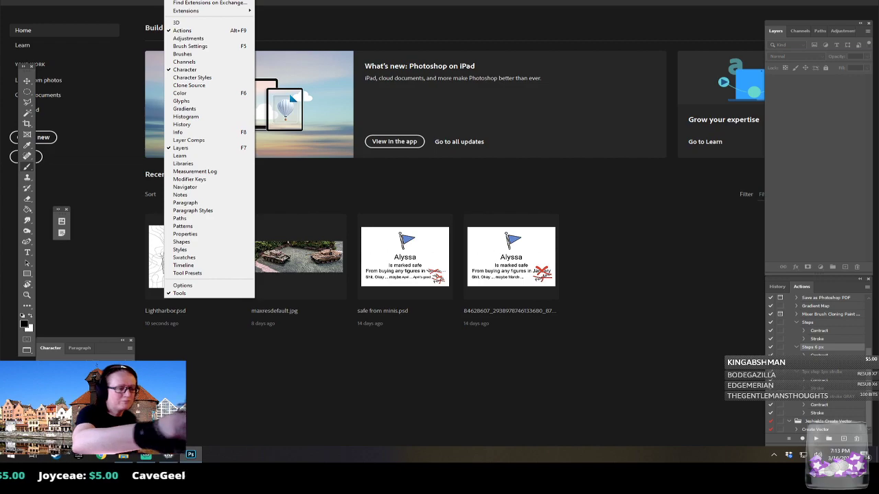
pyautogui.click(450, 354)
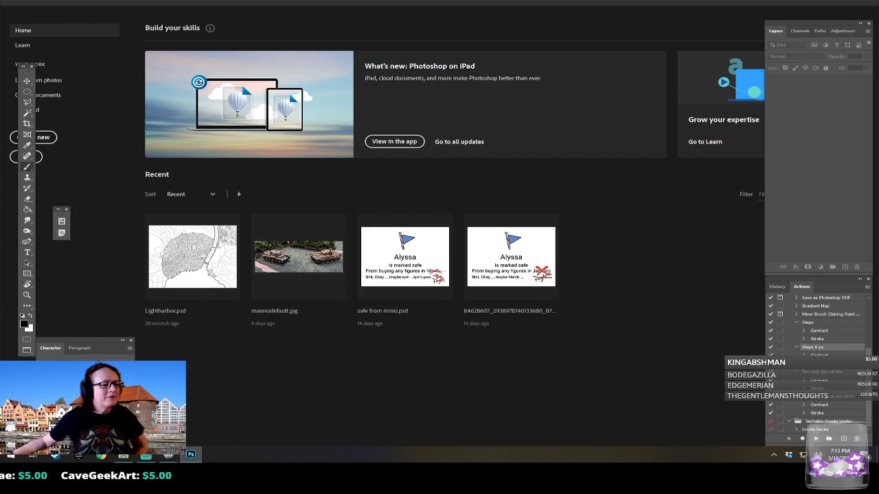
pyautogui.click(27, 350)
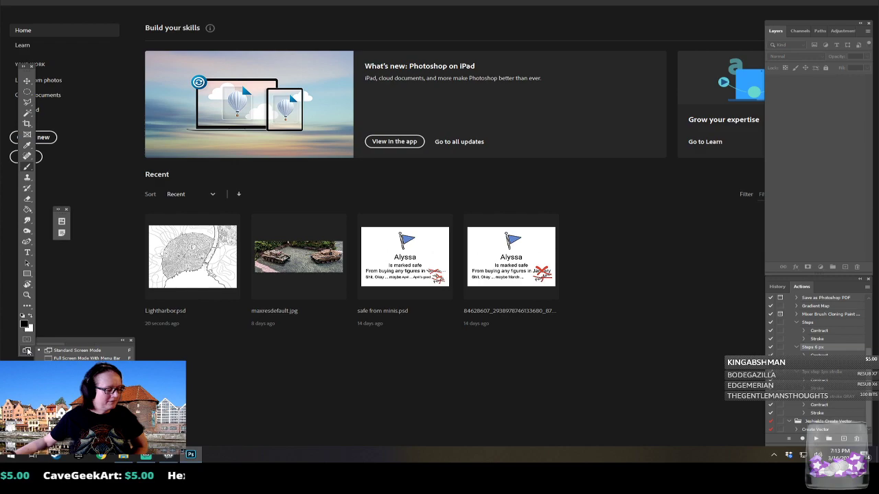
pyautogui.click(54, 351)
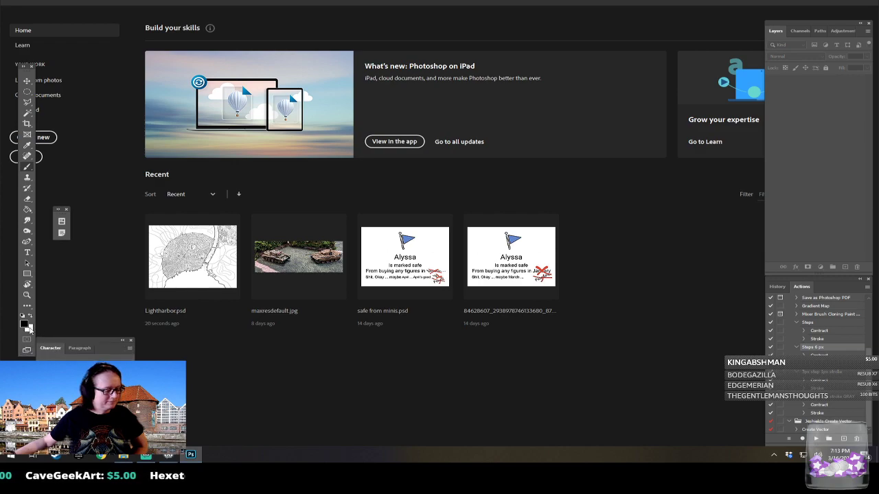
pyautogui.click(27, 351)
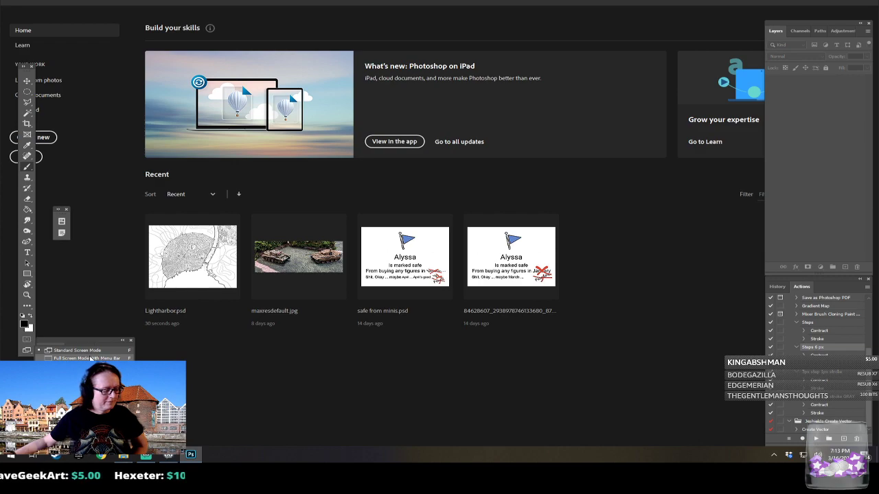
pyautogui.click(114, 82)
pyautogui.click(115, 82)
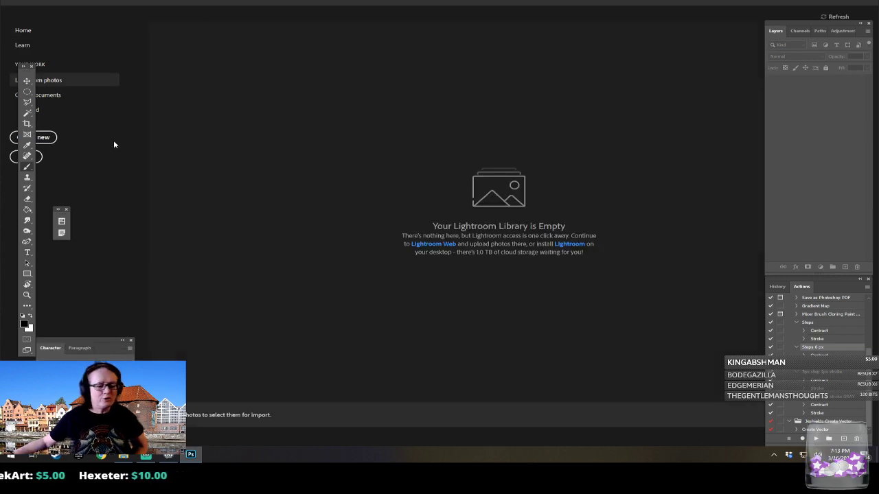
# Return to the home screen and reopen Lightharbor.psd from the recent files.
pyautogui.click(37, 31)
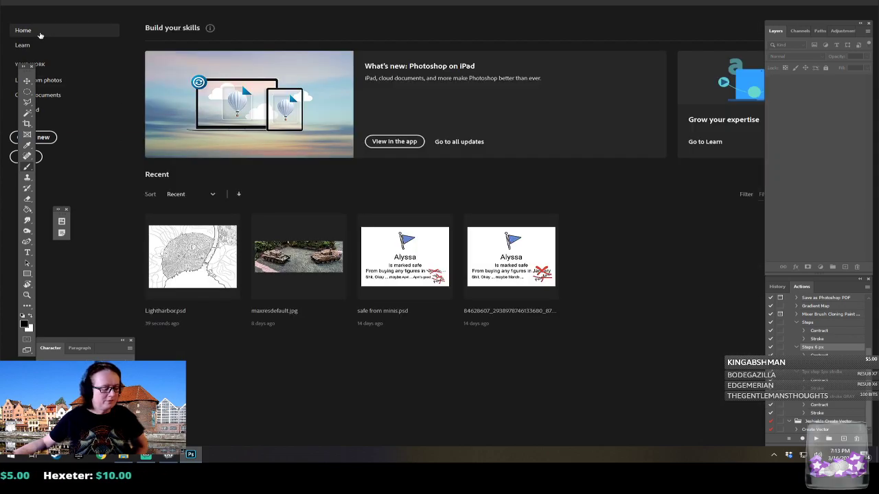
pyautogui.click(203, 265)
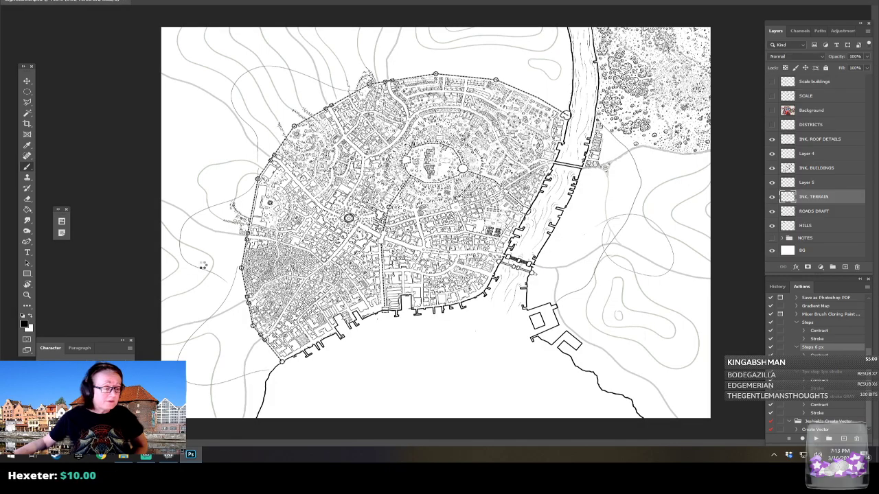
# Examine the inked woods, graveyard hills and paths on the land northeast of the river.
pyautogui.scroll(5, 503, 179)
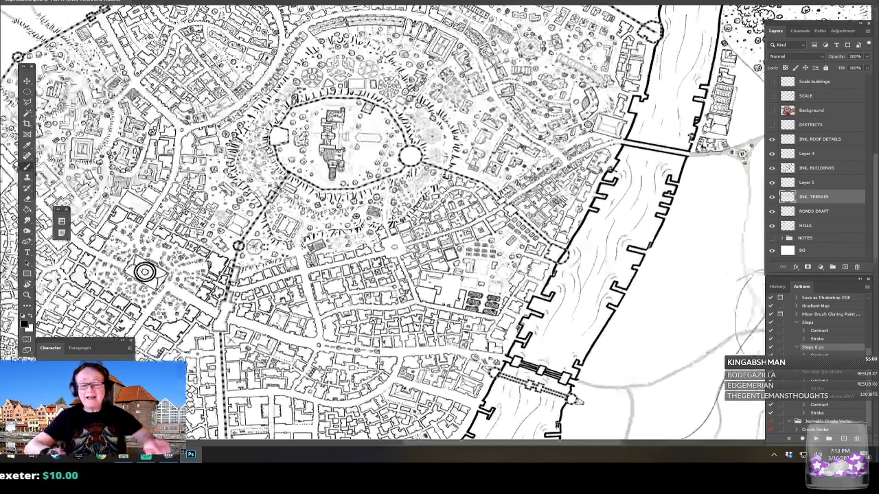
pyautogui.moveTo(508, 275); pyautogui.dragTo(476, 224)
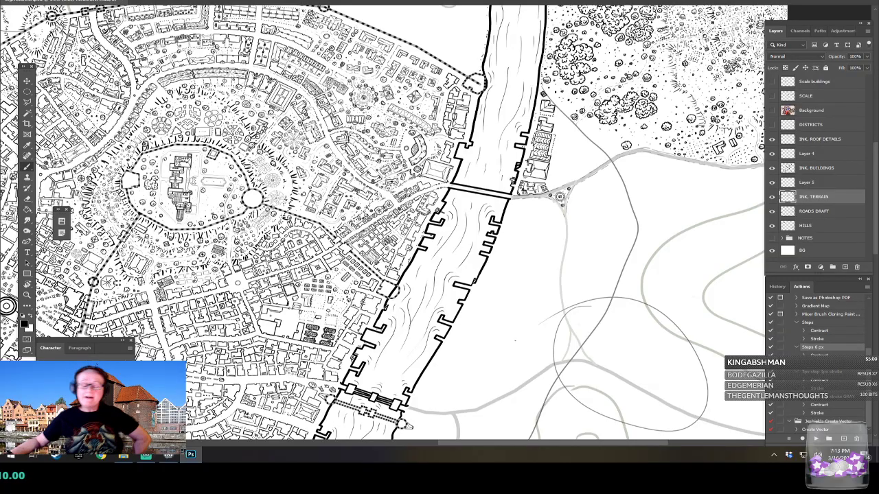
pyautogui.scroll(-2, 601, 179)
pyautogui.scroll(3, 601, 179)
pyautogui.moveTo(663, 170); pyautogui.dragTo(437, 386)
pyautogui.scroll(2, 605, 269)
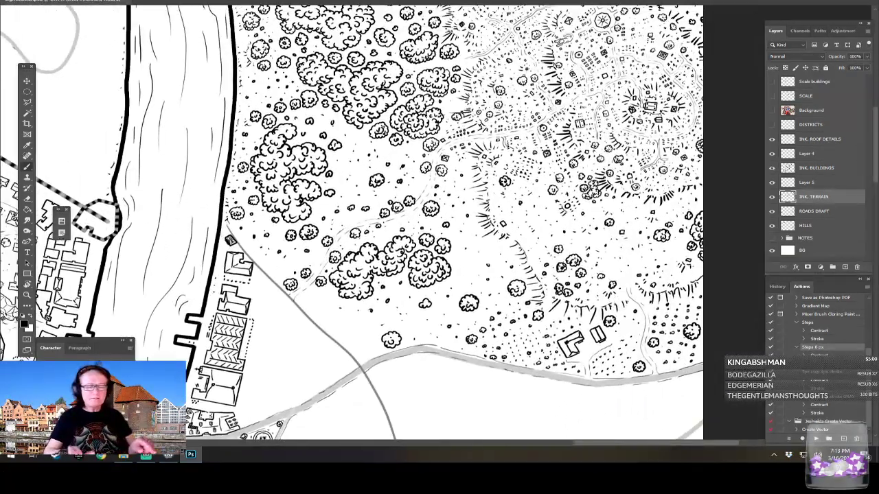
pyautogui.scroll(-2, 519, 341)
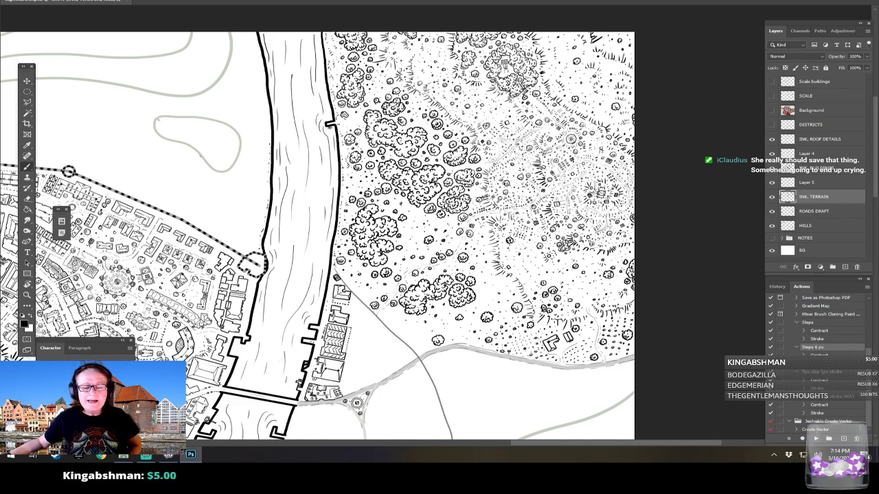
pyautogui.scroll(5, 588, 192)
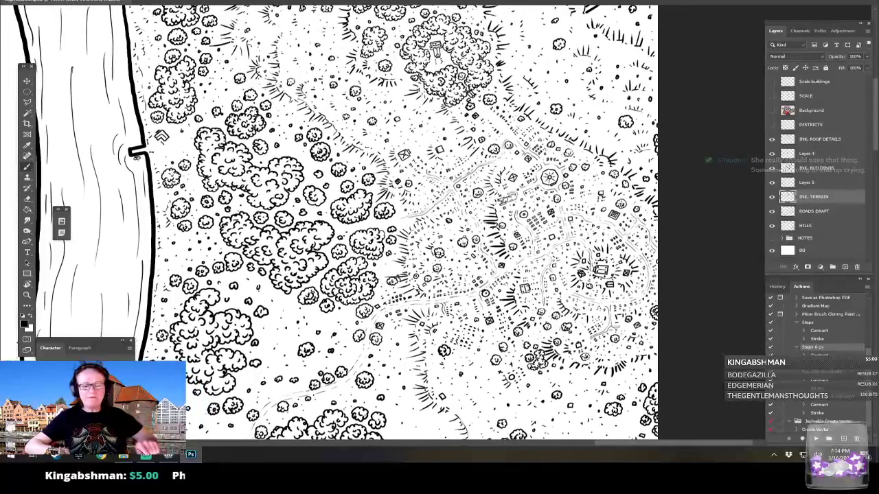
pyautogui.scroll(1, 588, 192)
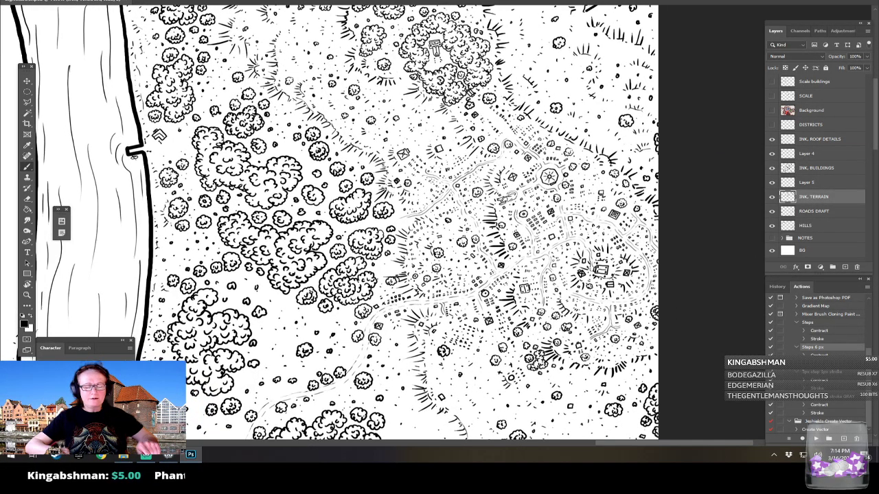
pyautogui.moveTo(588, 192); pyautogui.dragTo(669, 194)
pyautogui.moveTo(481, 274); pyautogui.dragTo(477, 112)
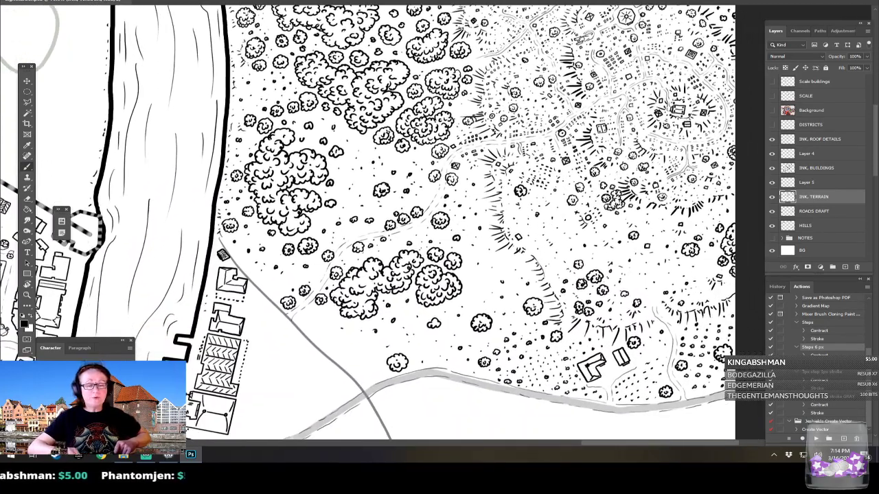
pyautogui.moveTo(453, 247); pyautogui.dragTo(383, 206)
pyautogui.scroll(-5, 594, 392)
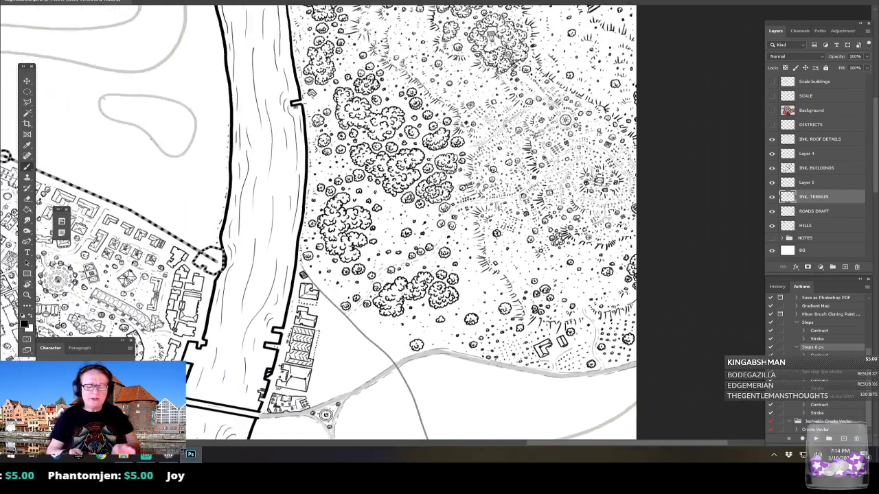
# Examine the riverside buildings, docks and road junction monument beside the upper bridge on the east bank.
pyautogui.moveTo(594, 392); pyautogui.dragTo(742, 338)
pyautogui.scroll(3, 584, 385)
pyautogui.moveTo(584, 384); pyautogui.dragTo(588, 342)
pyautogui.scroll(1, 589, 309)
pyautogui.moveTo(588, 309); pyautogui.dragTo(732, 302)
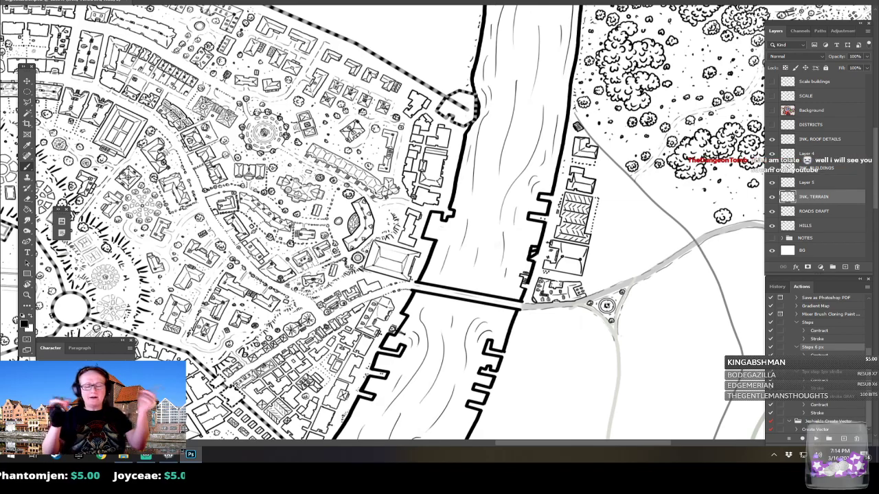
pyautogui.moveTo(613, 284); pyautogui.dragTo(577, 320)
pyautogui.scroll(2, 577, 320)
pyautogui.scroll(1, 578, 320)
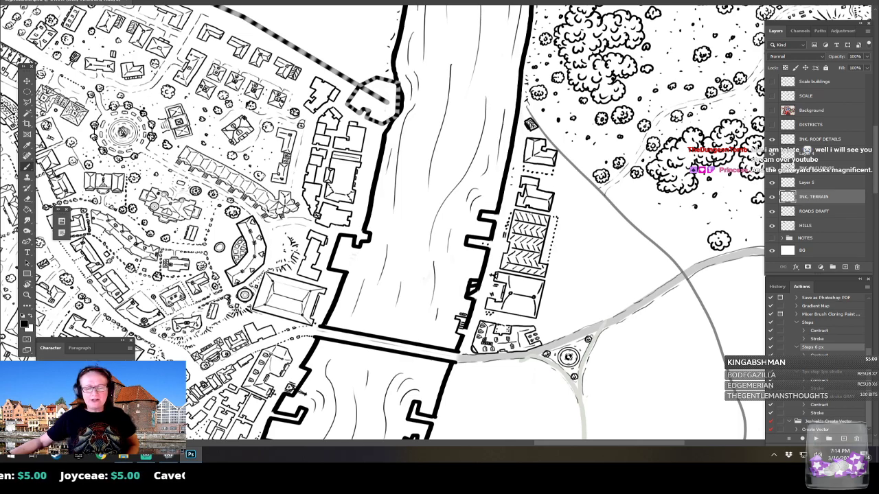
pyautogui.moveTo(613, 280); pyautogui.dragTo(439, 164)
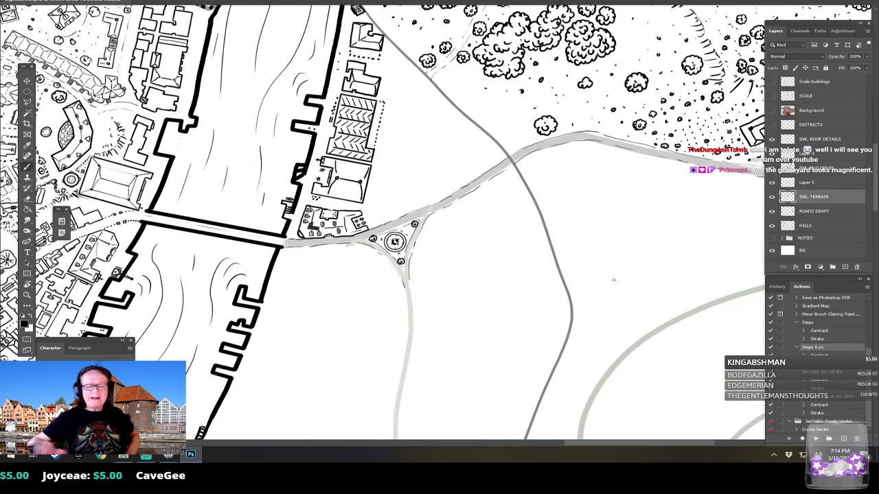
# Examine the uninked east bank between the two bridges, including its draft roads and hill contours, against the whole city.
pyautogui.scroll(-6, 474, 226)
pyautogui.scroll(1, 405, 302)
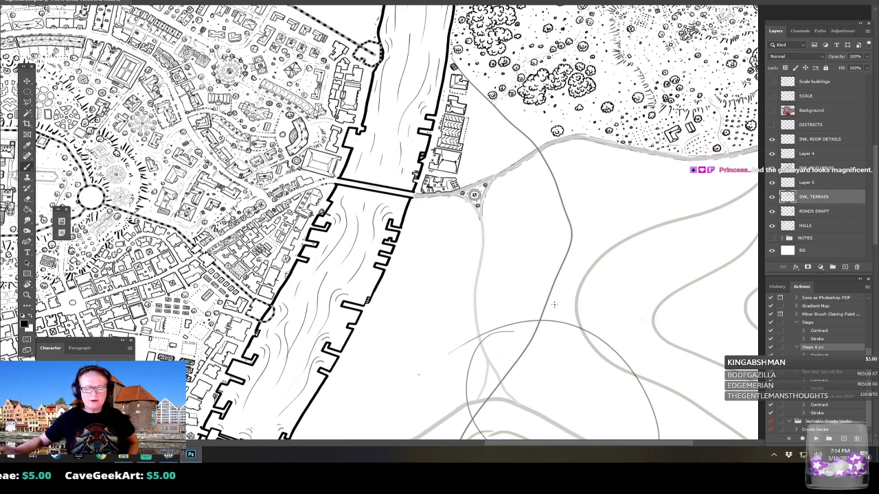
pyautogui.scroll(-4, 555, 305)
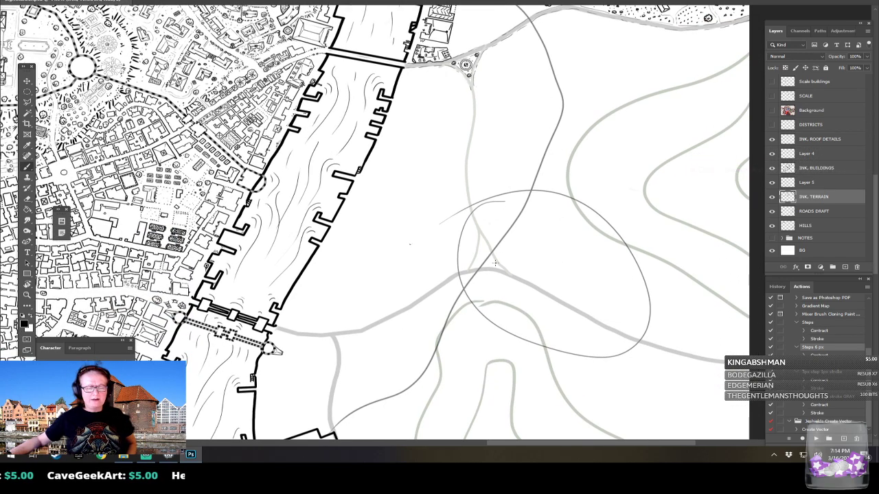
pyautogui.moveTo(375, 381); pyautogui.dragTo(464, 291)
pyautogui.moveTo(391, 199); pyautogui.dragTo(476, 323)
pyautogui.moveTo(426, 165); pyautogui.dragTo(430, 329)
pyautogui.scroll(-4, 405, 223)
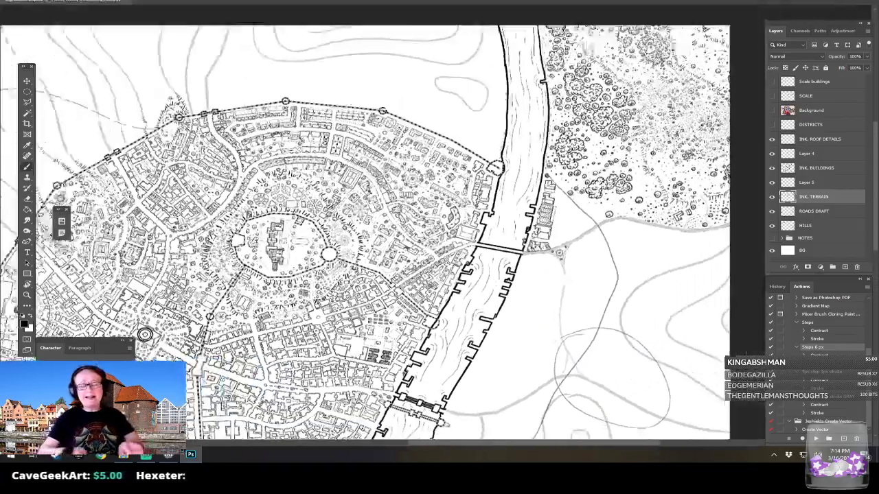
pyautogui.scroll(3, 486, 288)
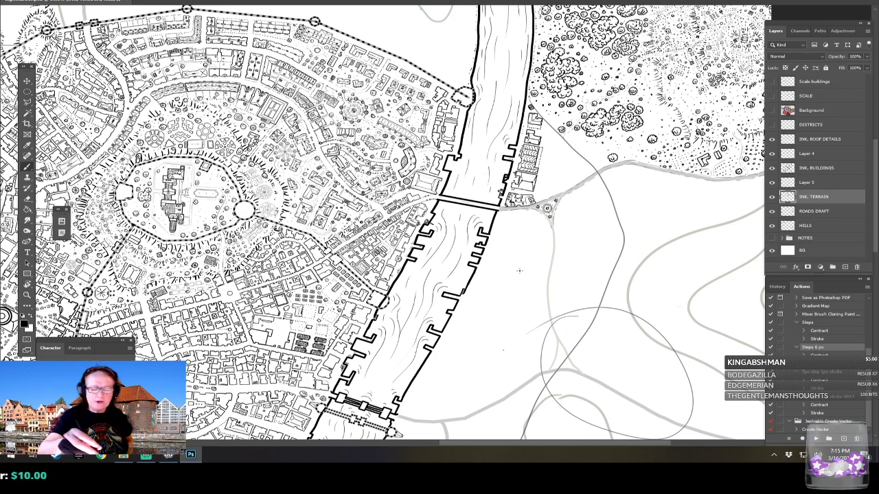
pyautogui.moveTo(549, 274); pyautogui.dragTo(474, 219)
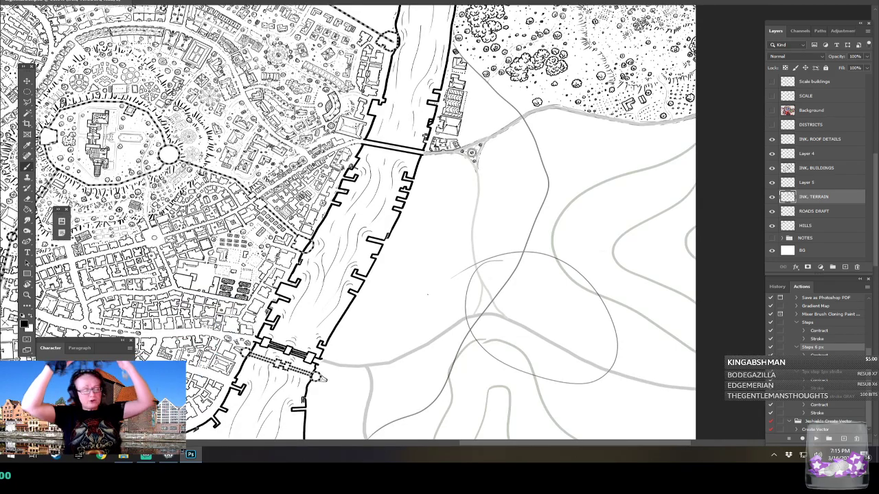
pyautogui.moveTo(481, 226); pyautogui.dragTo(552, 273)
pyautogui.scroll(-3, 552, 272)
pyautogui.scroll(1, 481, 302)
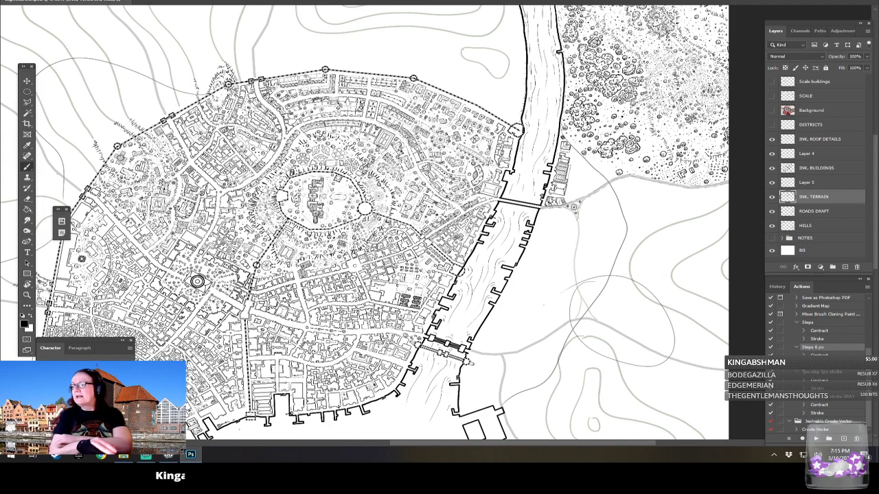
pyautogui.moveTo(545, 304); pyautogui.dragTo(531, 363)
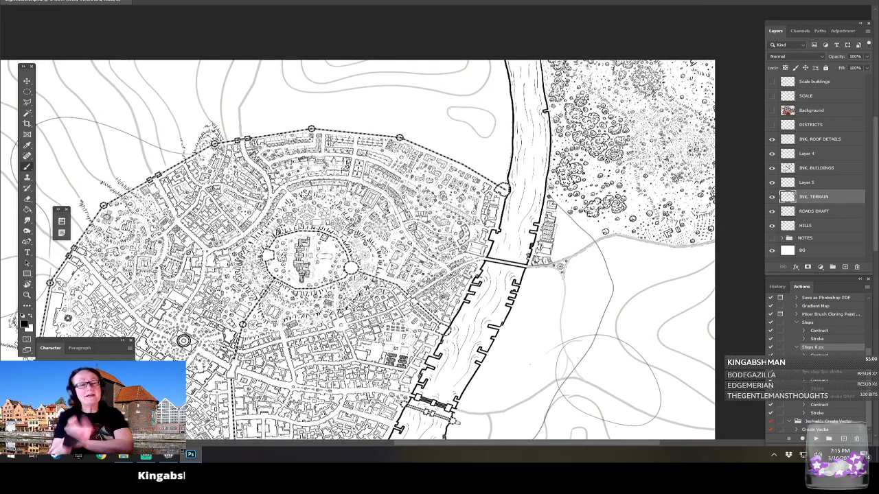
pyautogui.scroll(2, 621, 323)
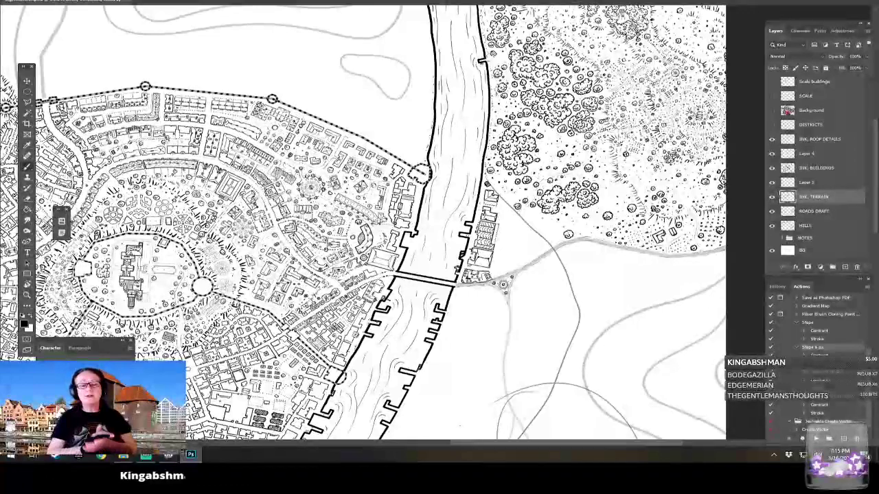